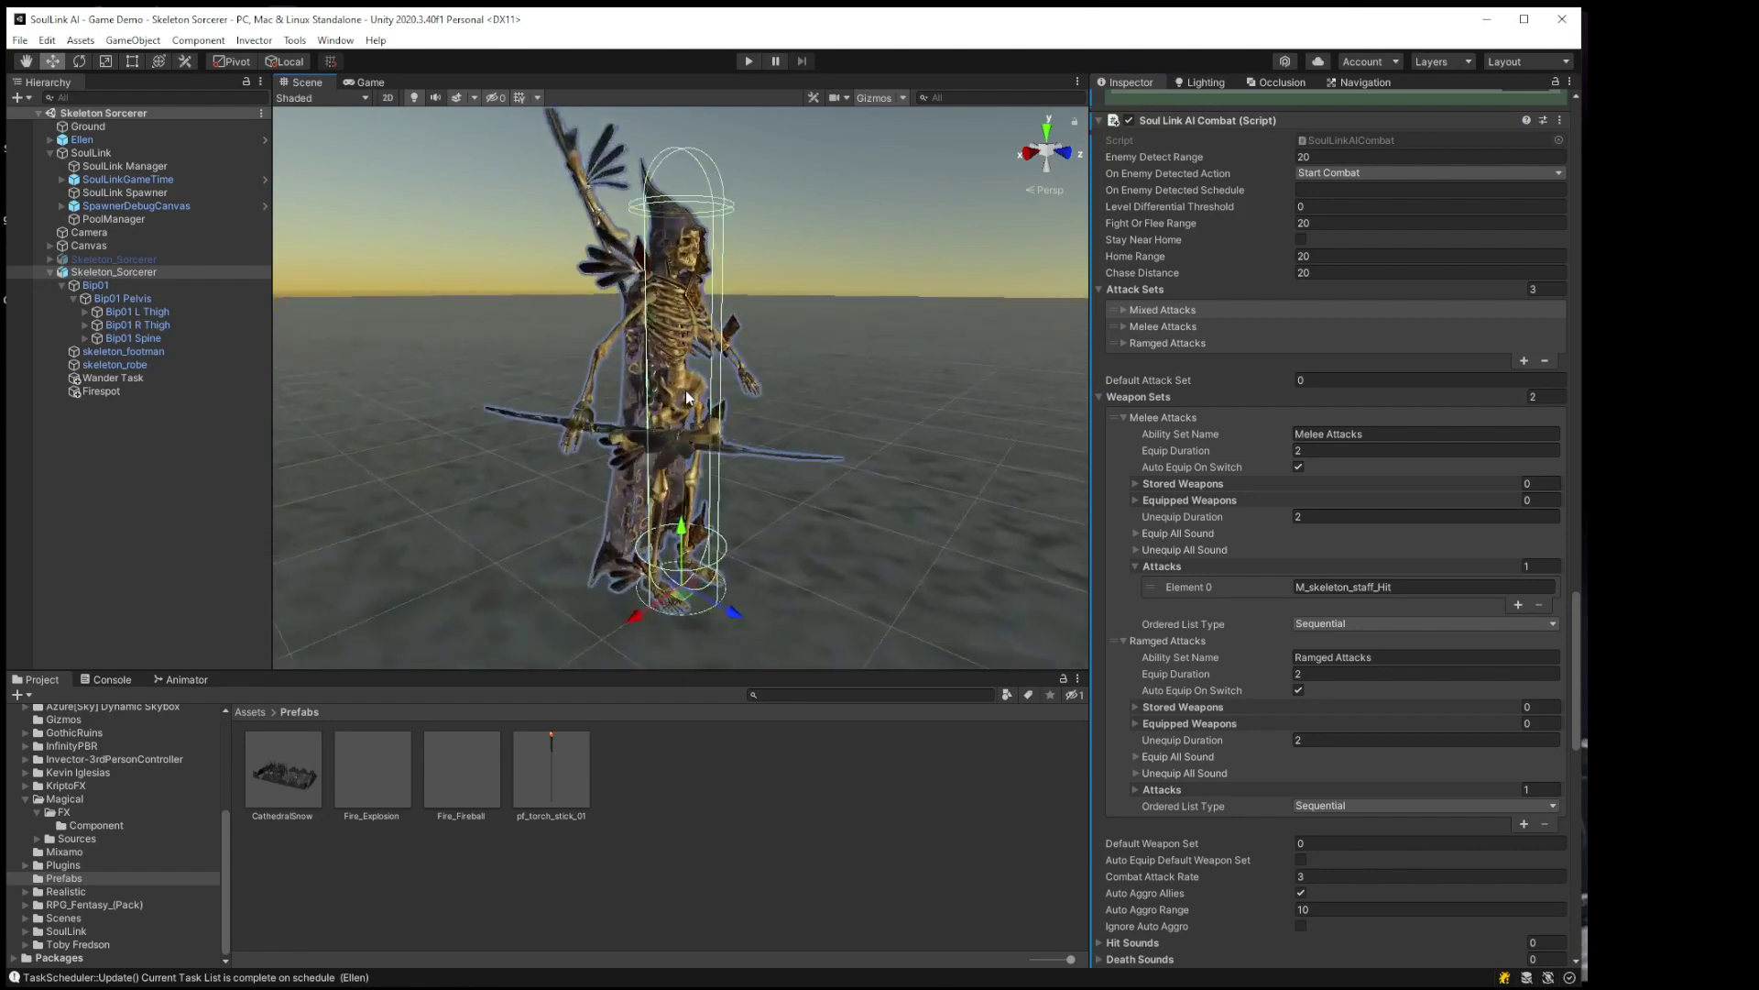
Step: Locate the equipped and stored staff objects on the Skeleton_Sorcerer's hand and back bones
mouse_move(782, 408)
alt+mouse_down()
mouse_move(804, 354)
mouse_move(794, 377)
alt+mouse_up()
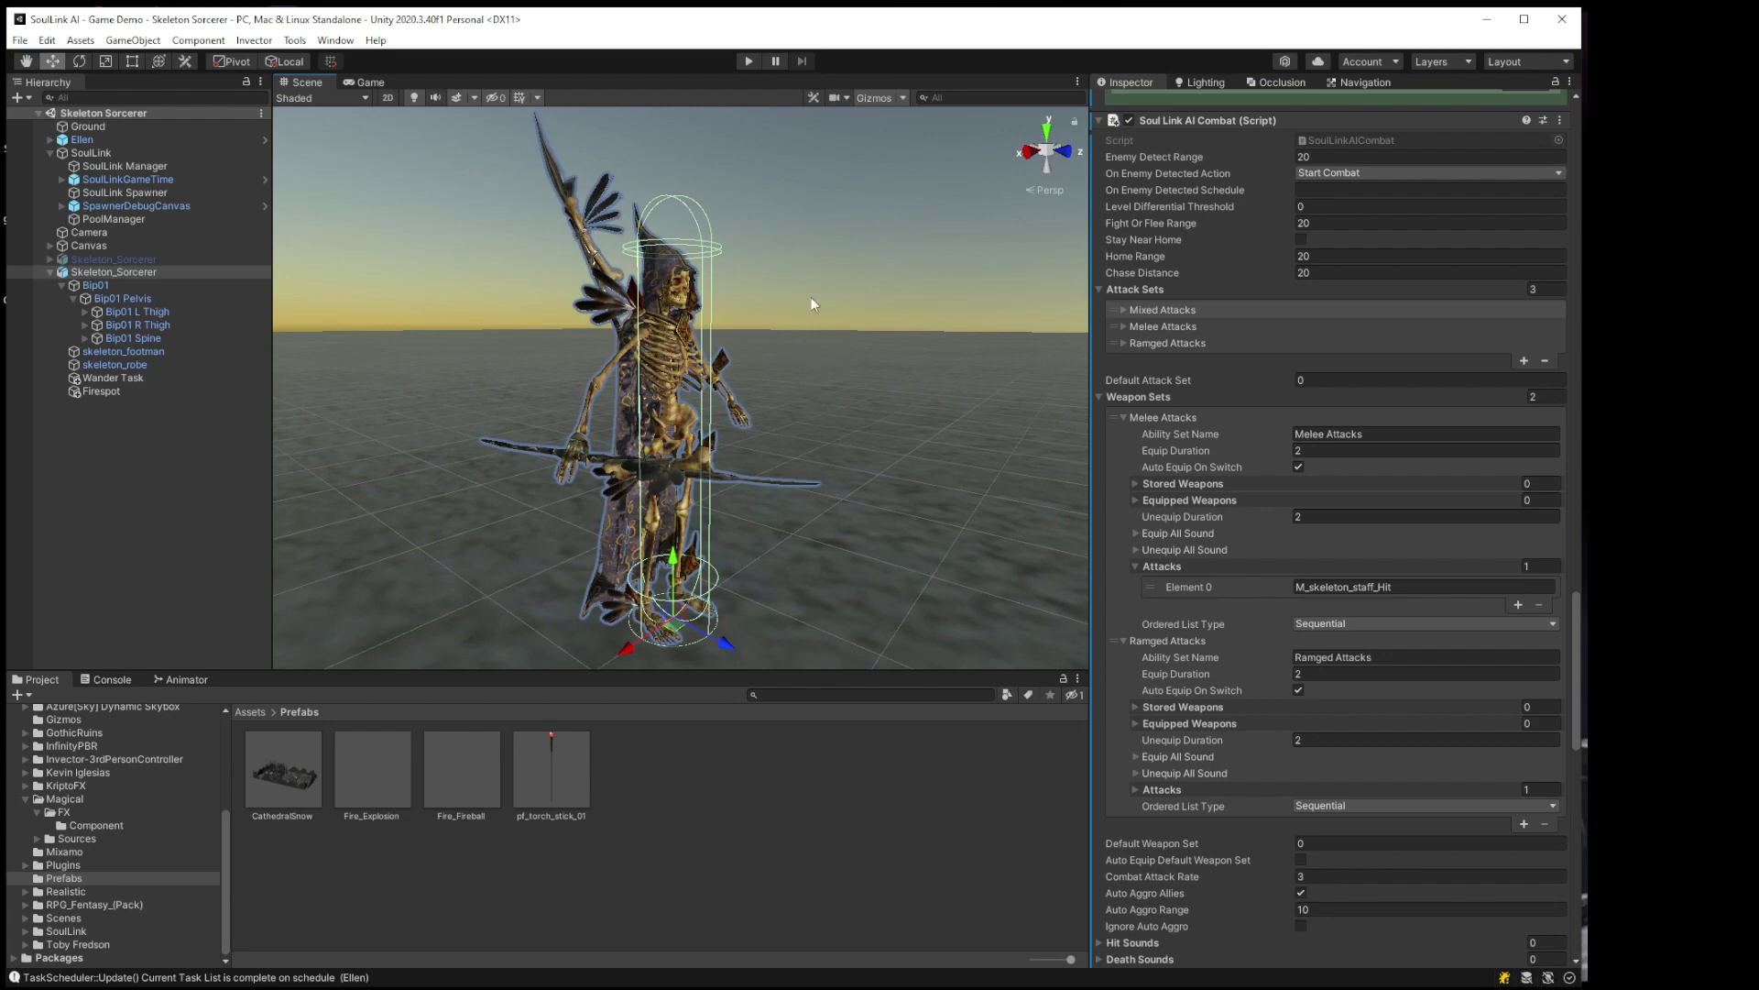
alt+drag(761, 357, 843, 370)
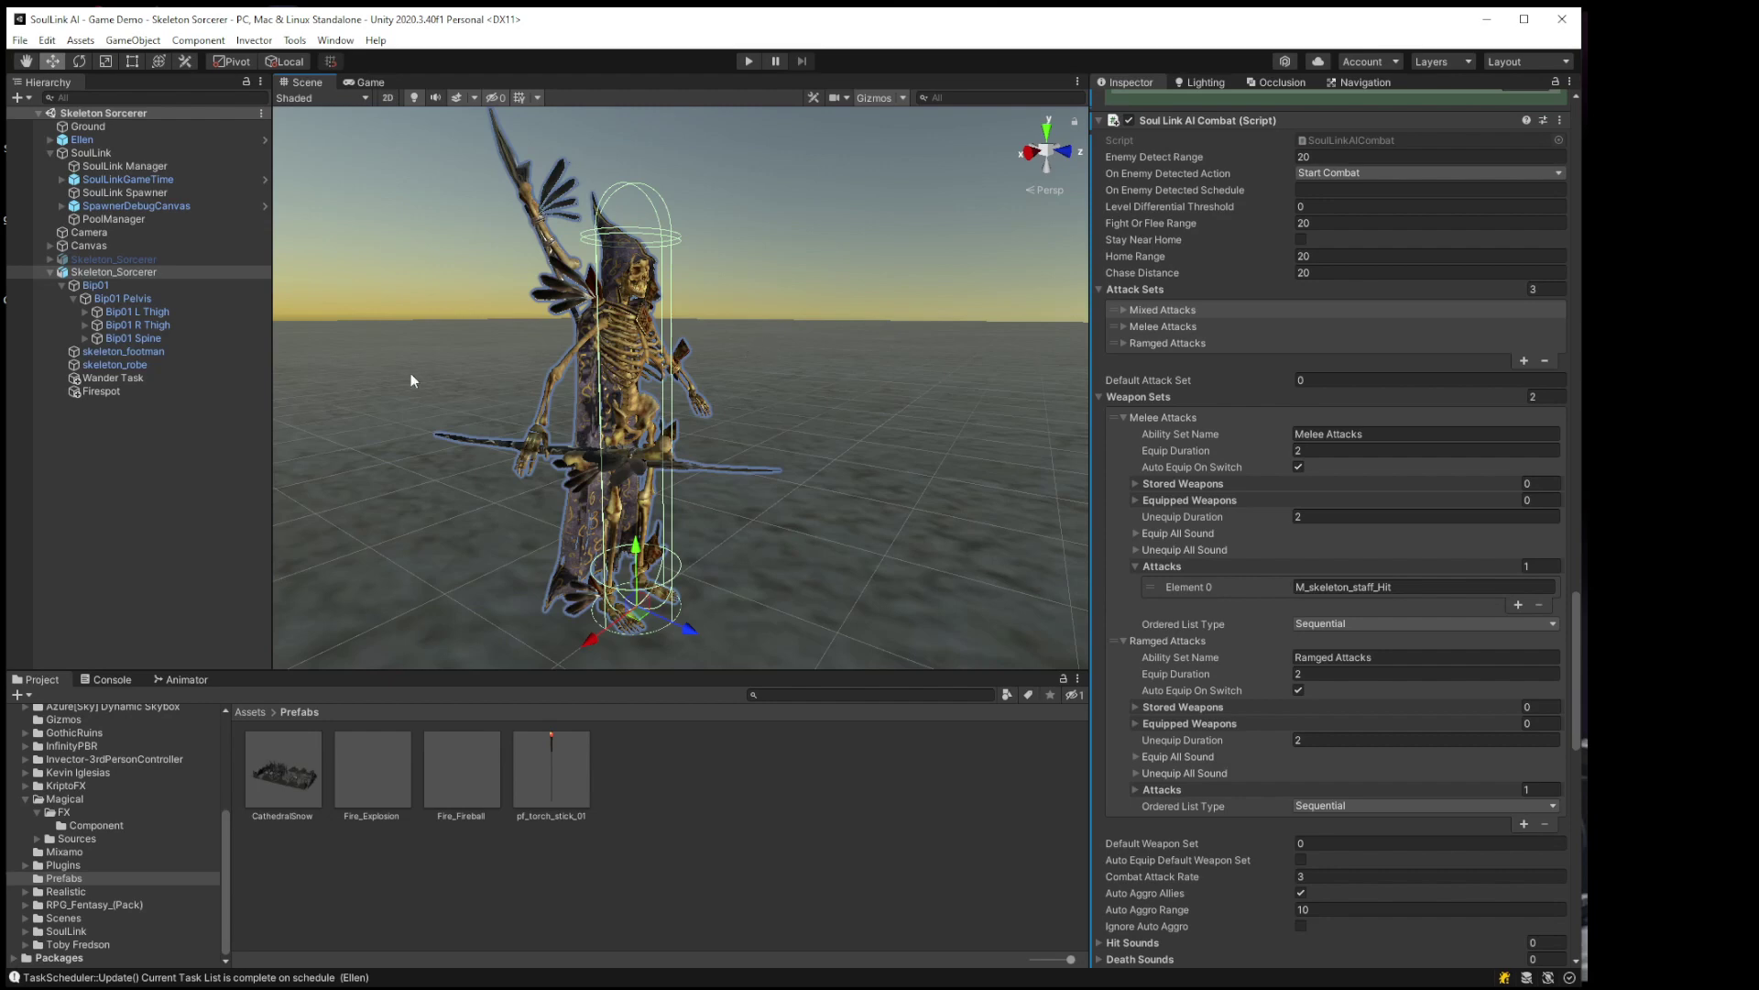
click(694, 465)
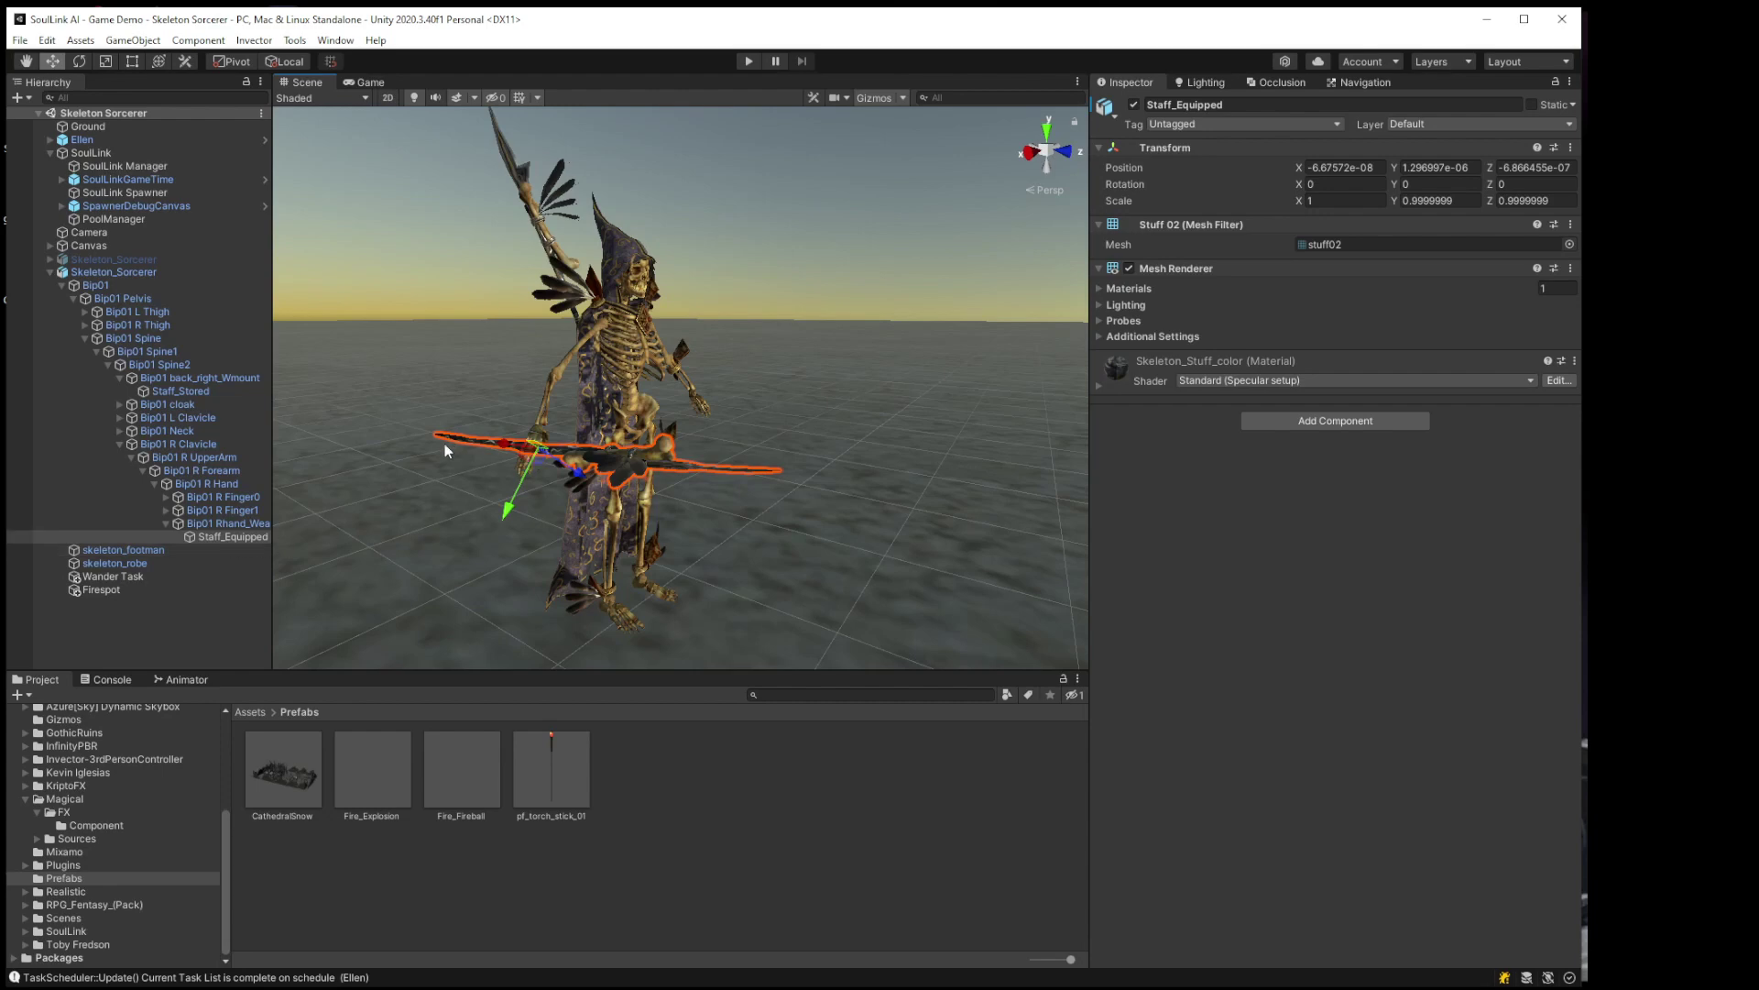
click(163, 393)
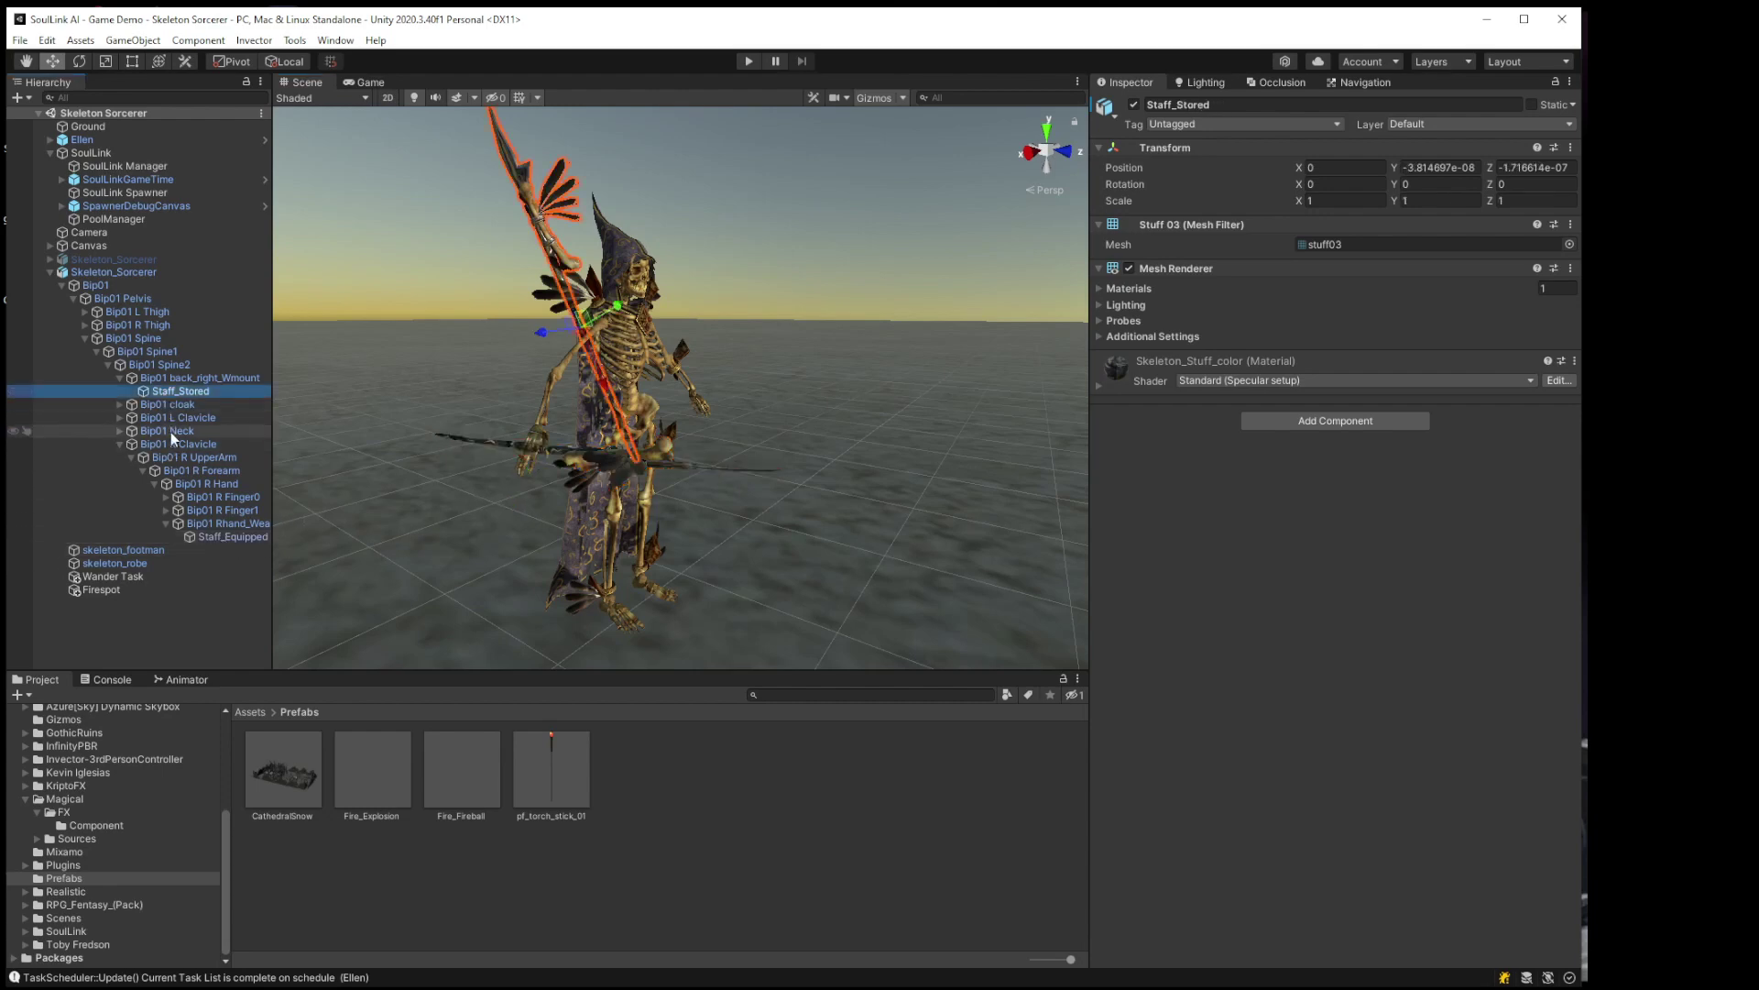
click(216, 536)
Step: Add a stored weapon to the Skeleton_Sorcerer's Melee Attacks weapon set and assign Staff_Stored as its weapon object
click(133, 273)
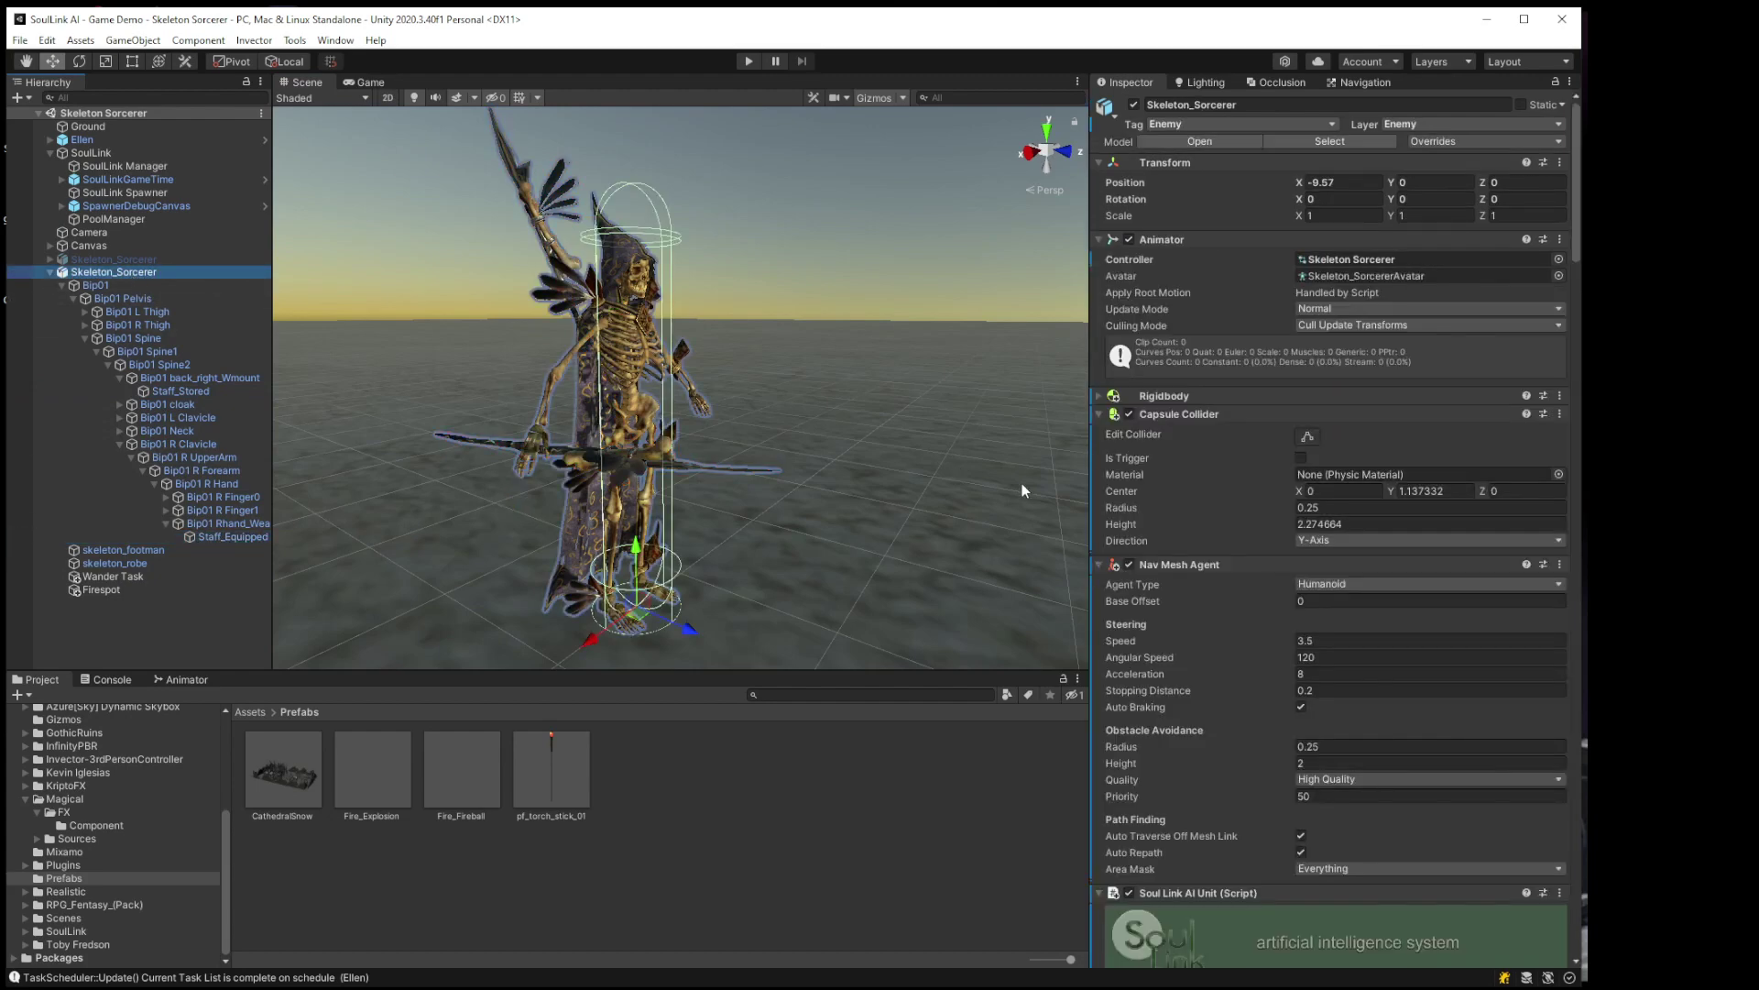
scroll(1100, 443, down, 5)
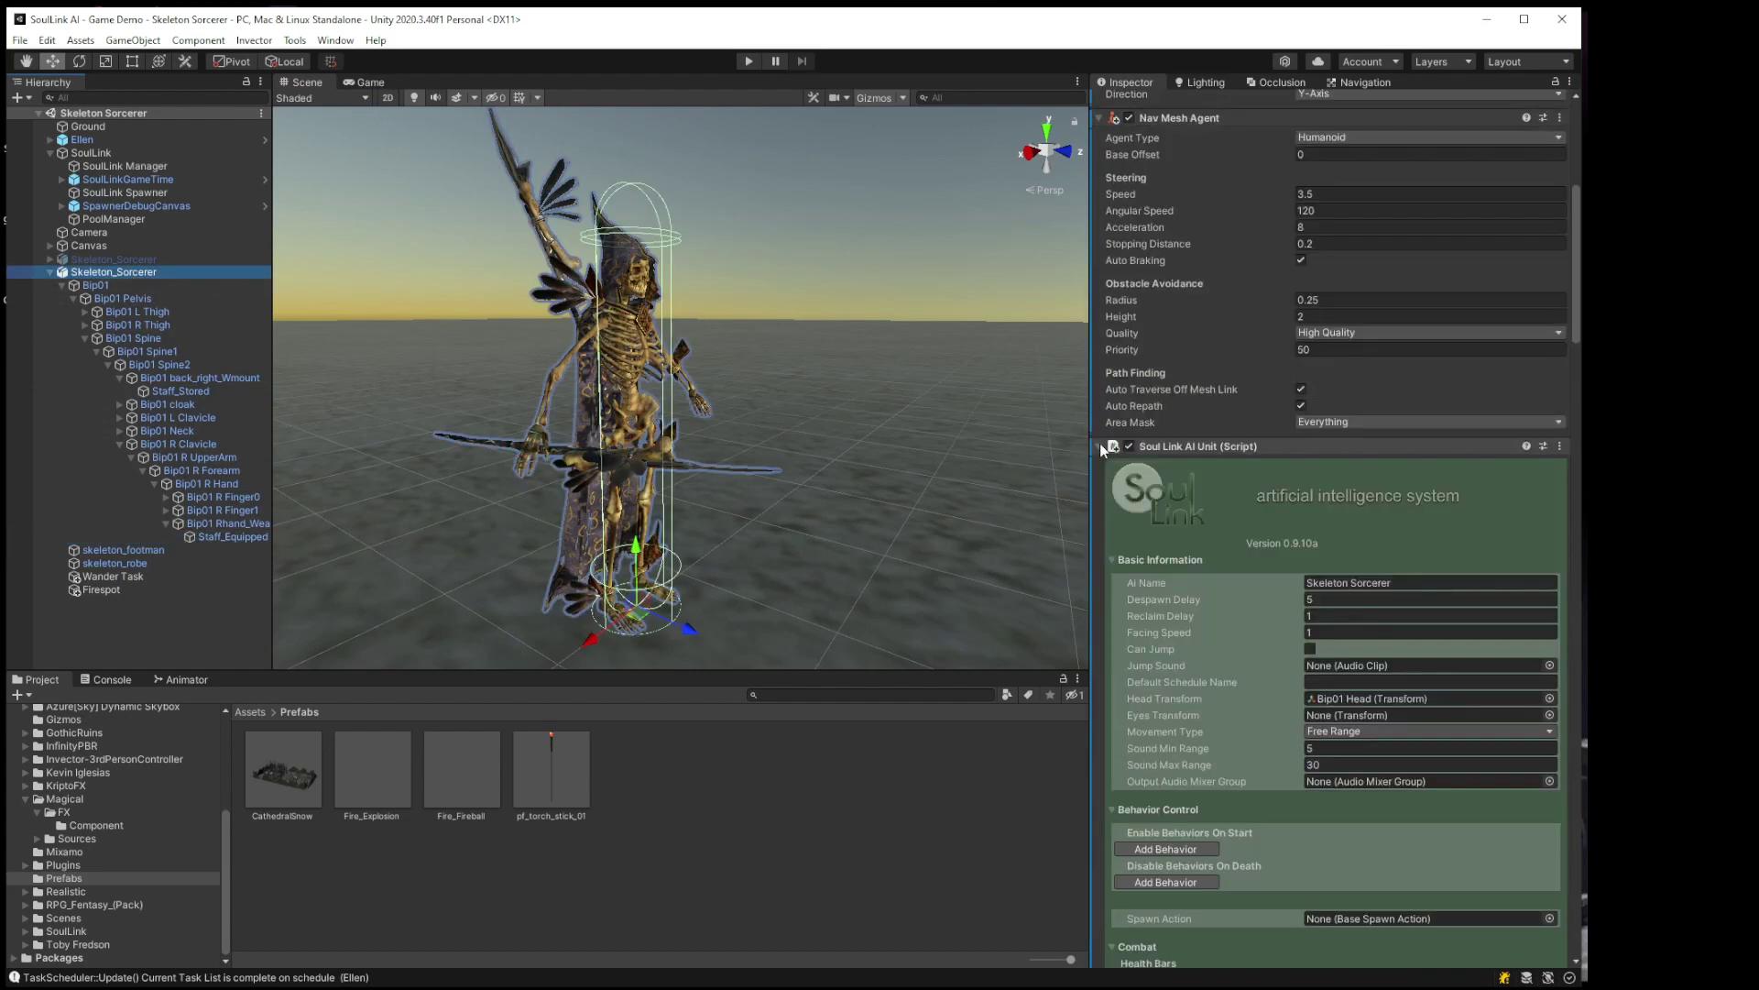
scroll(1100, 443, down, 15)
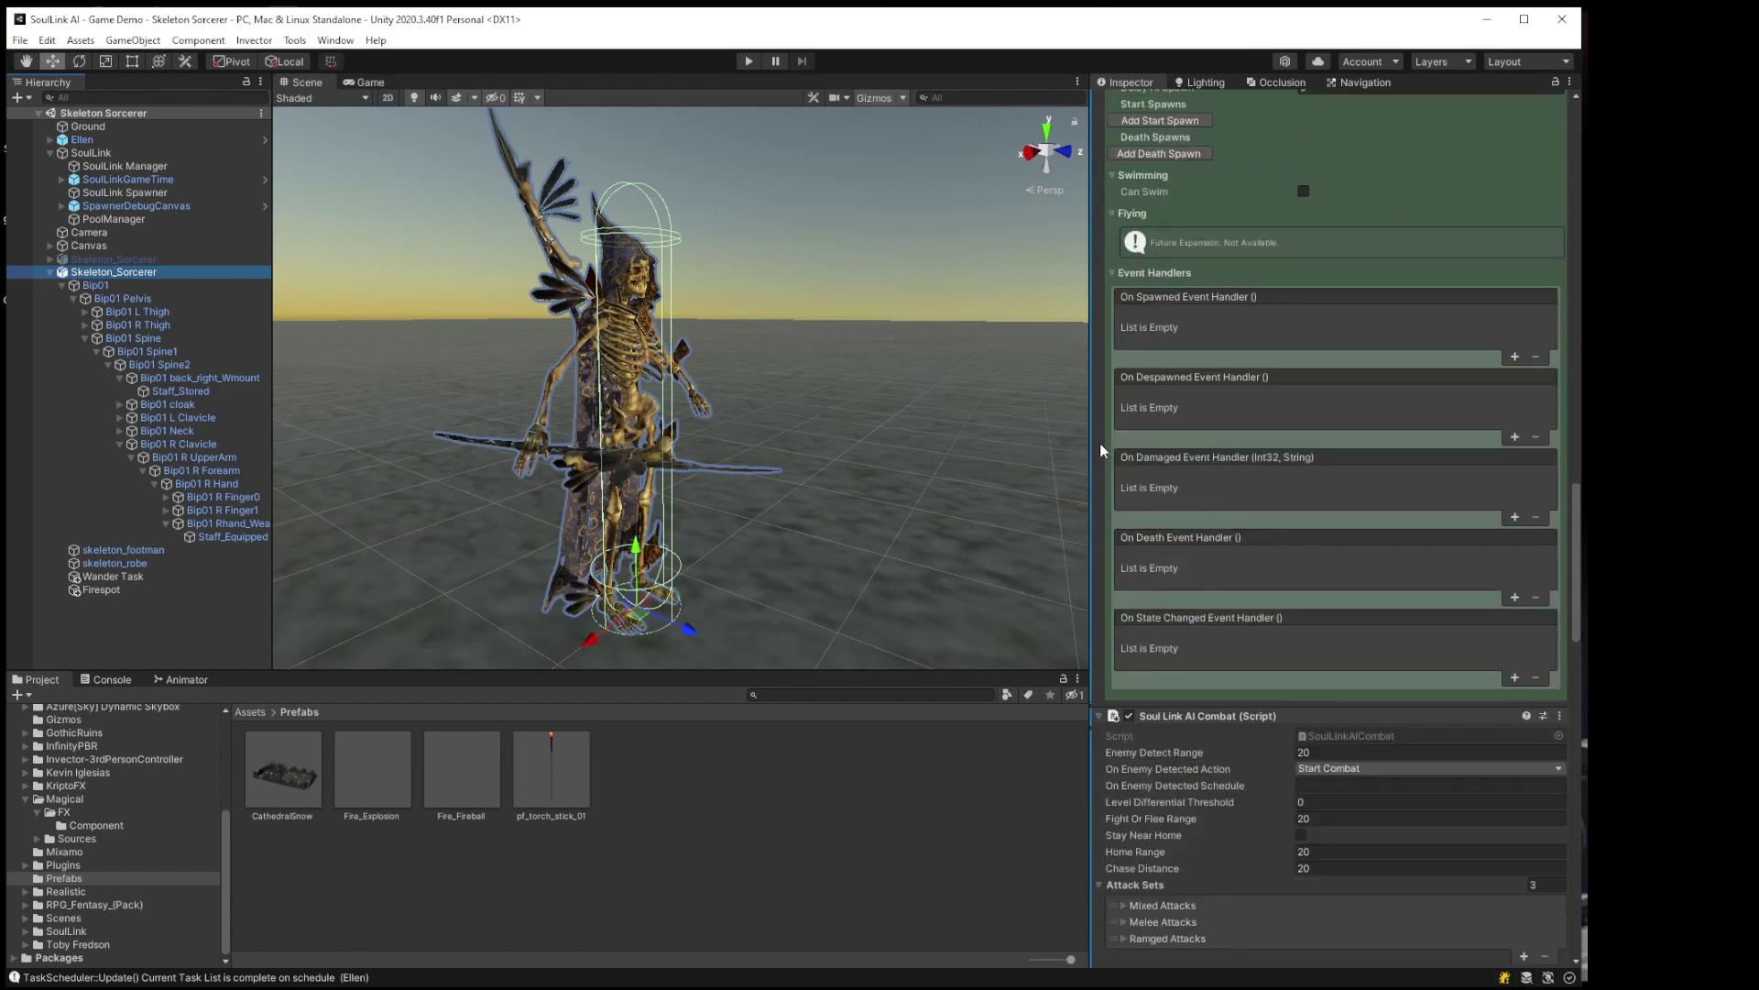
scroll(1100, 443, down, 7)
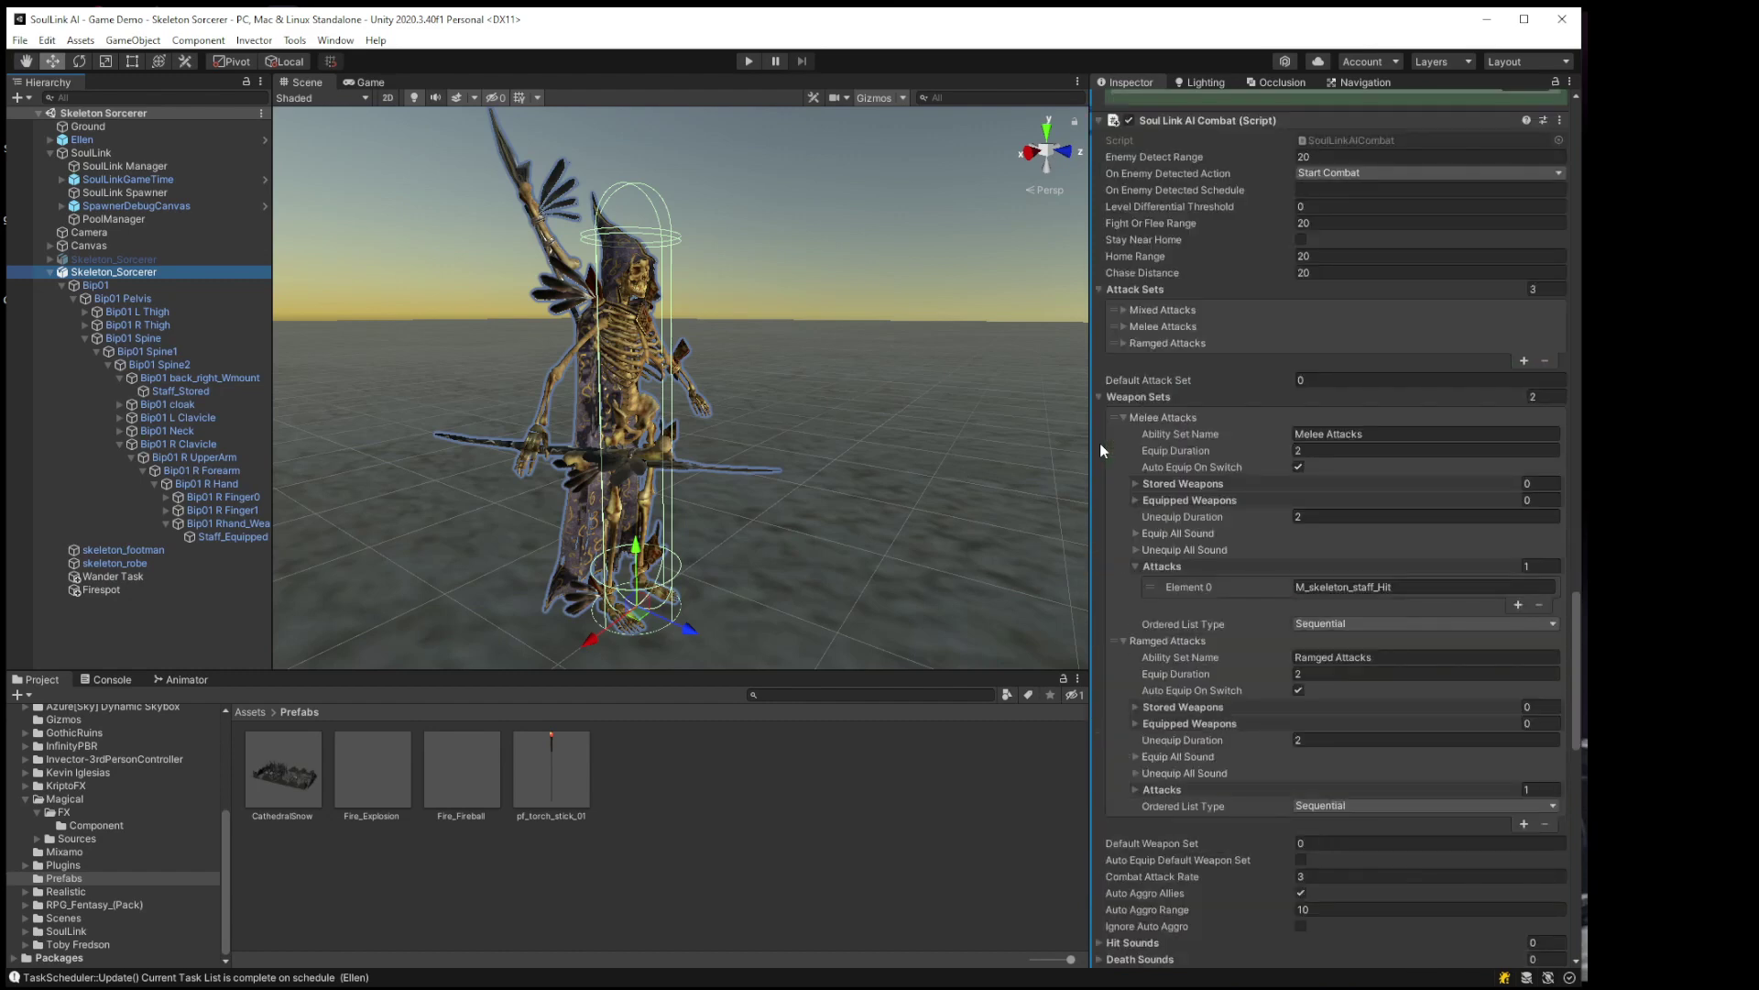
scroll(1100, 443, down, 2)
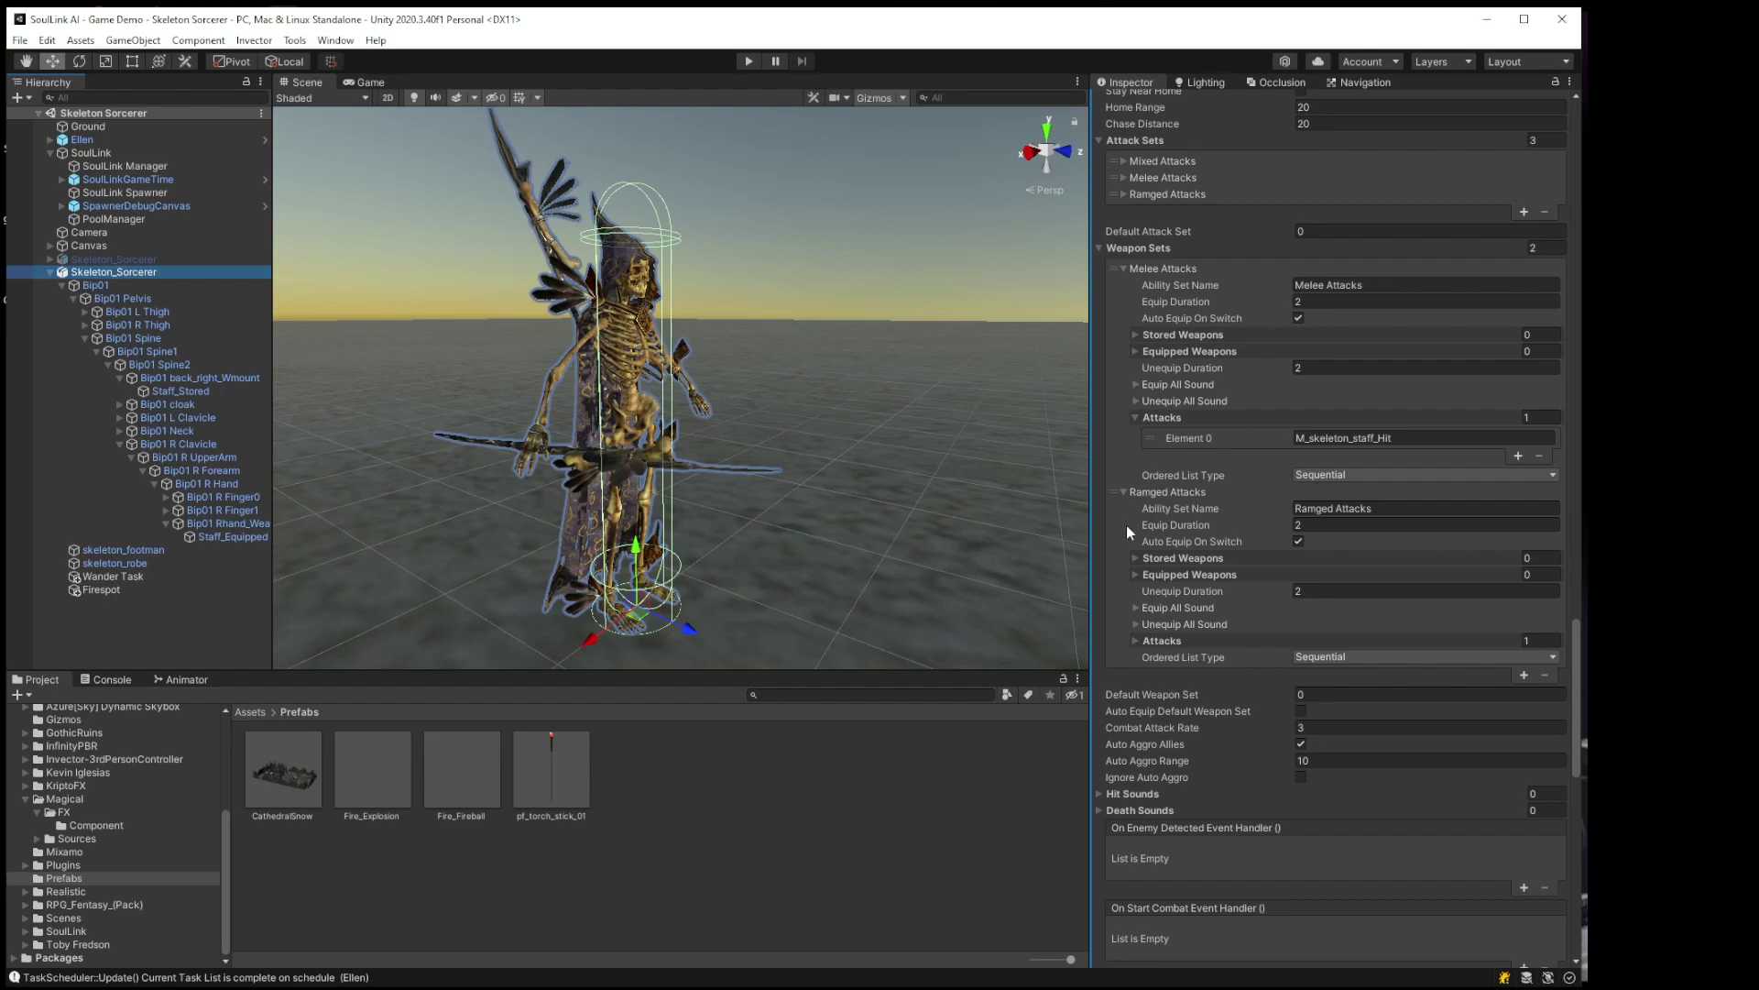
click(1136, 334)
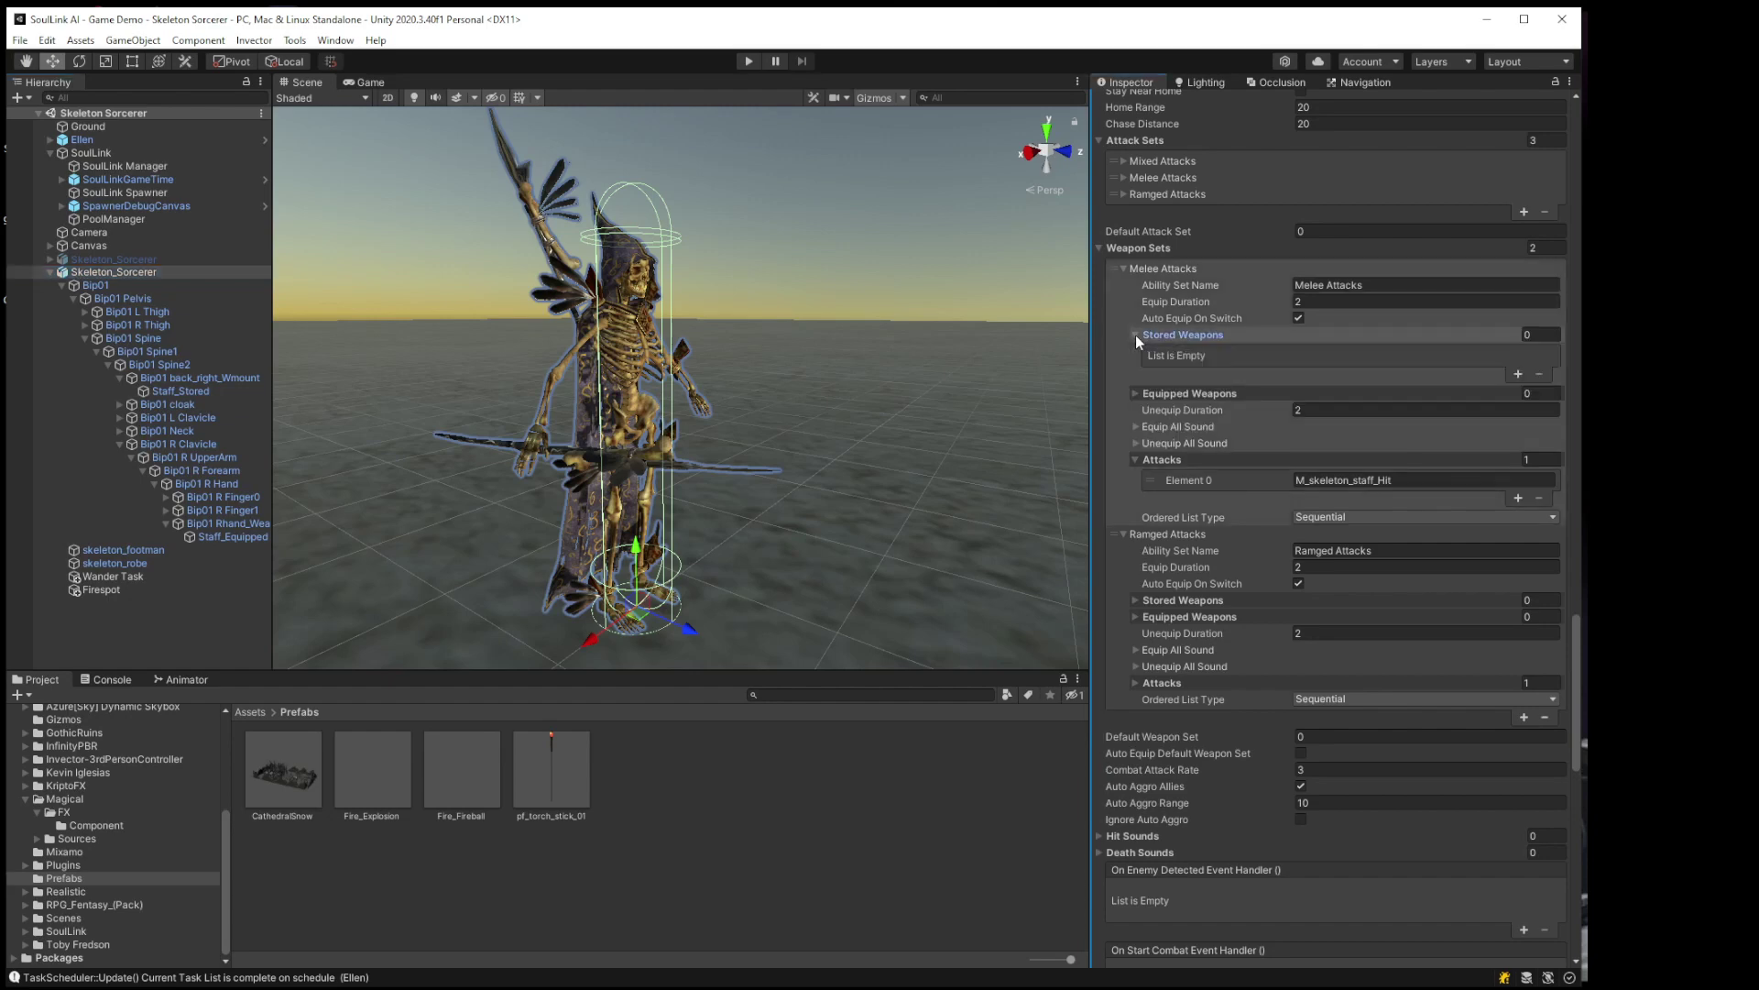
click(1518, 374)
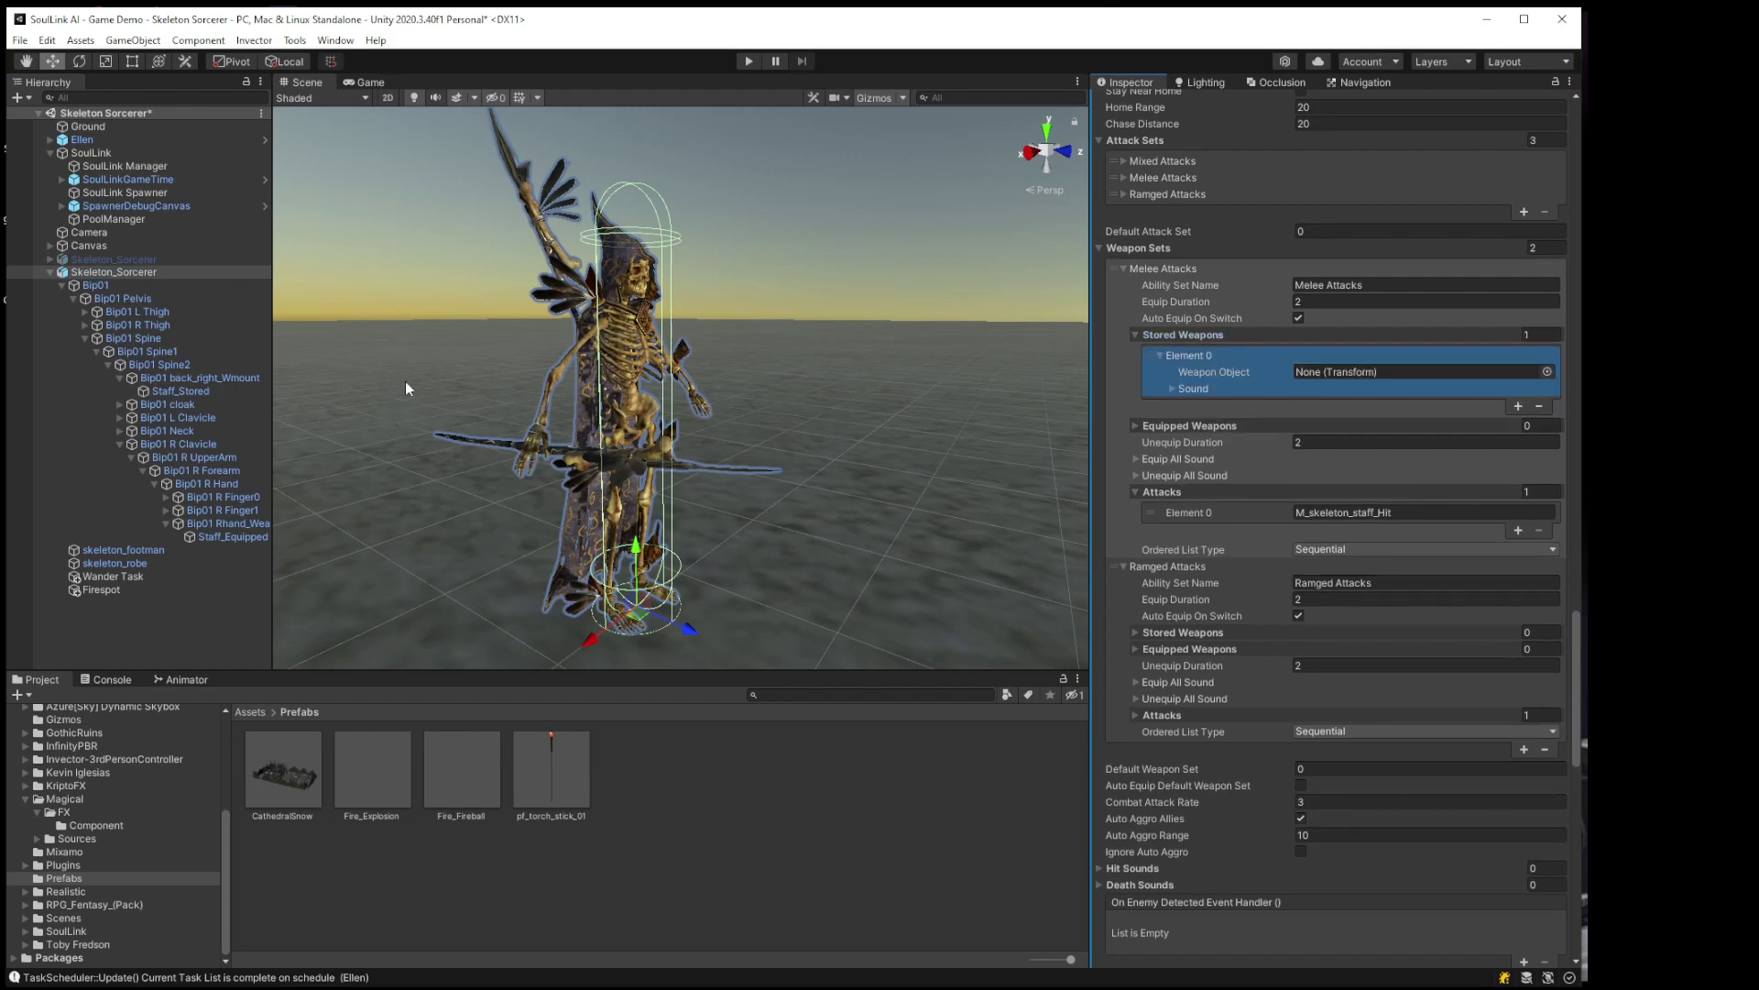
drag(188, 392, 1321, 376)
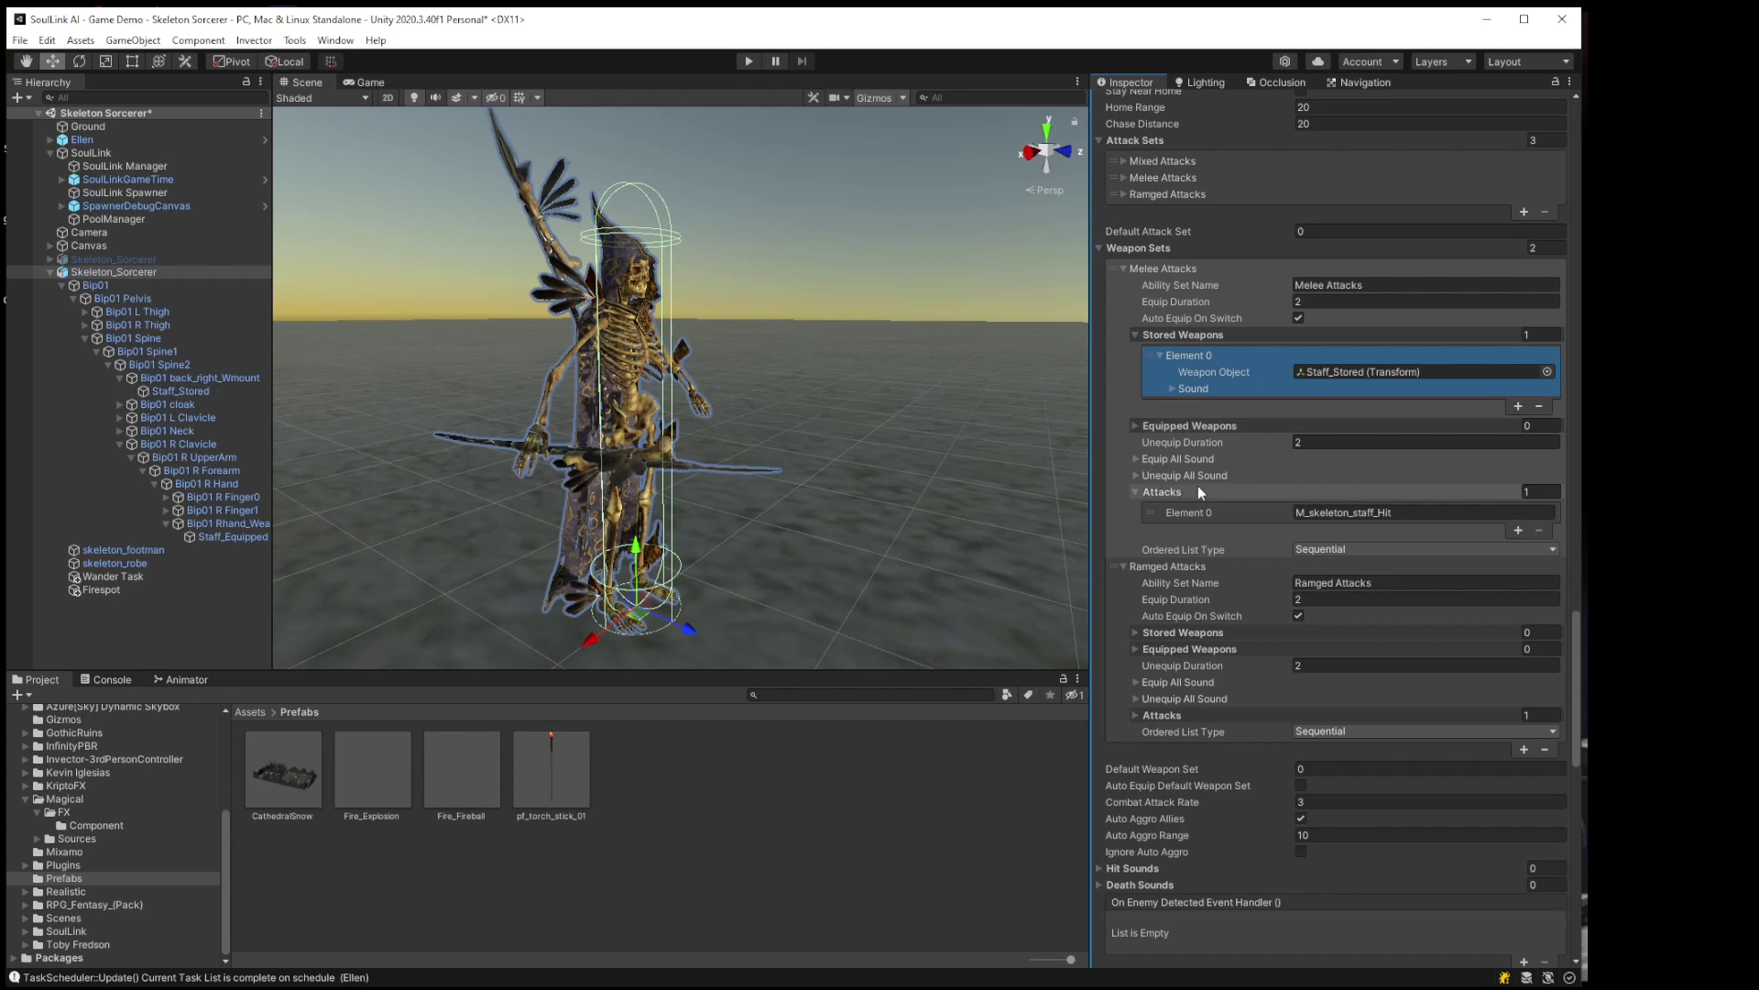
Step: Add an equipped weapon to the Melee Attacks weapon set and assign Staff_Equipped as its weapon object
click(1136, 427)
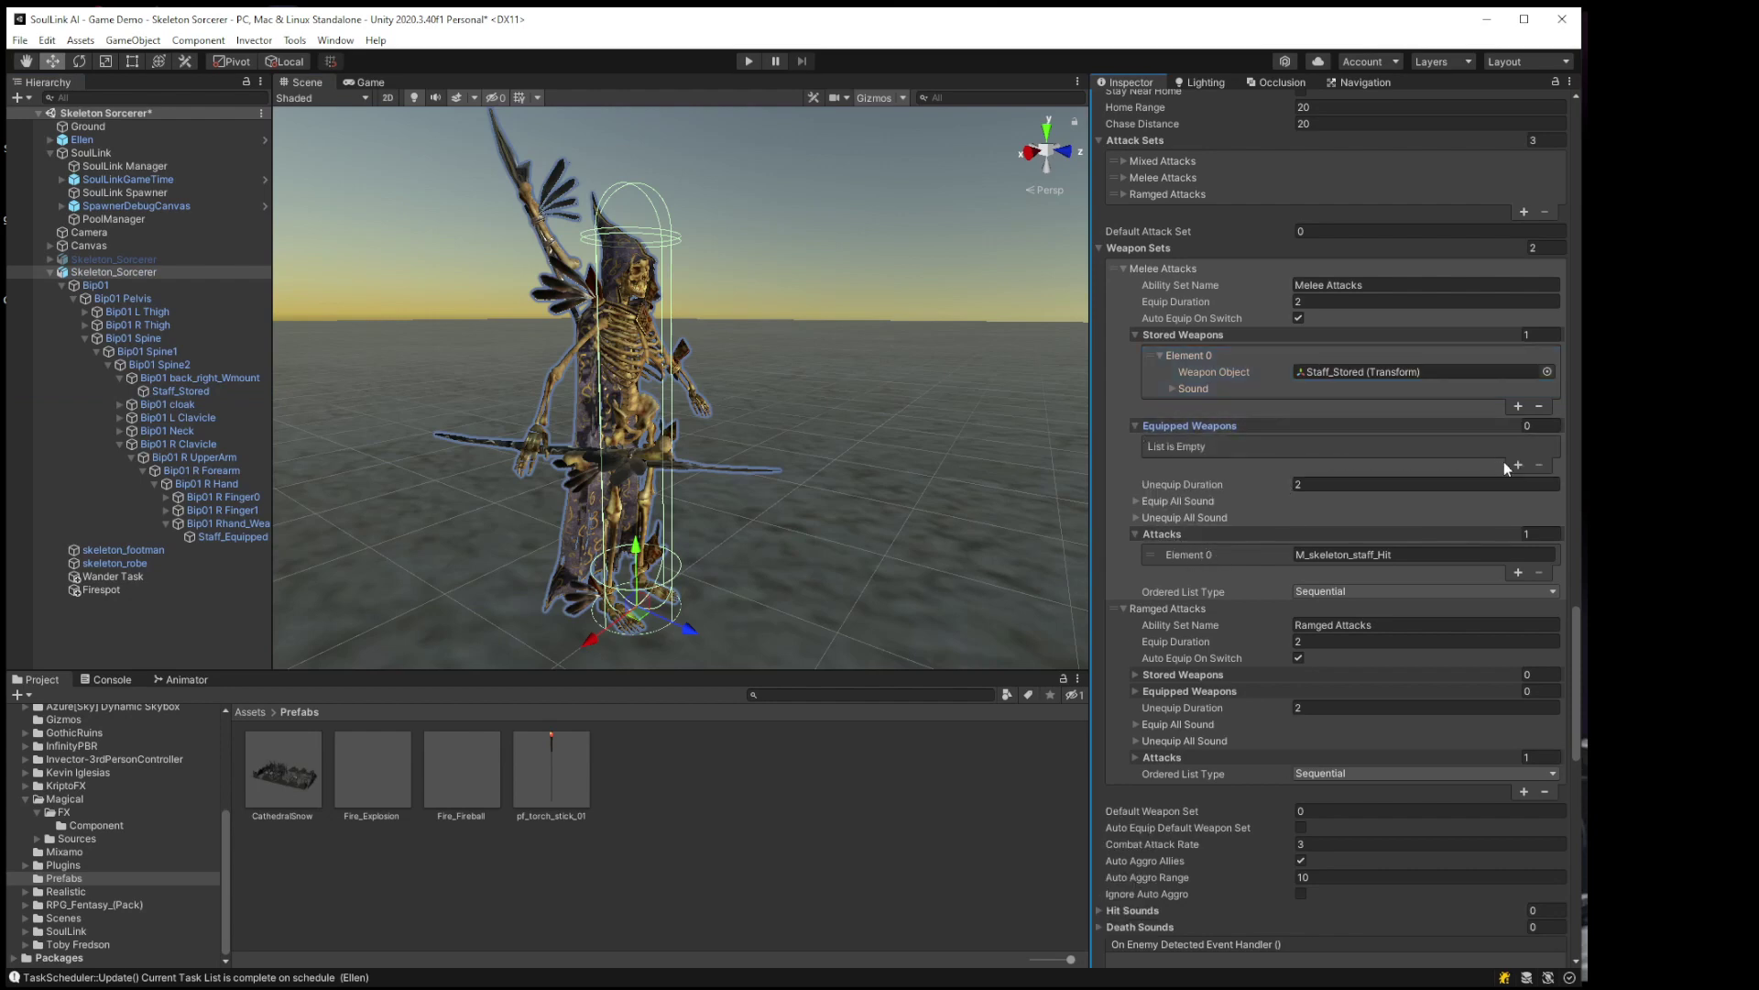
click(1516, 467)
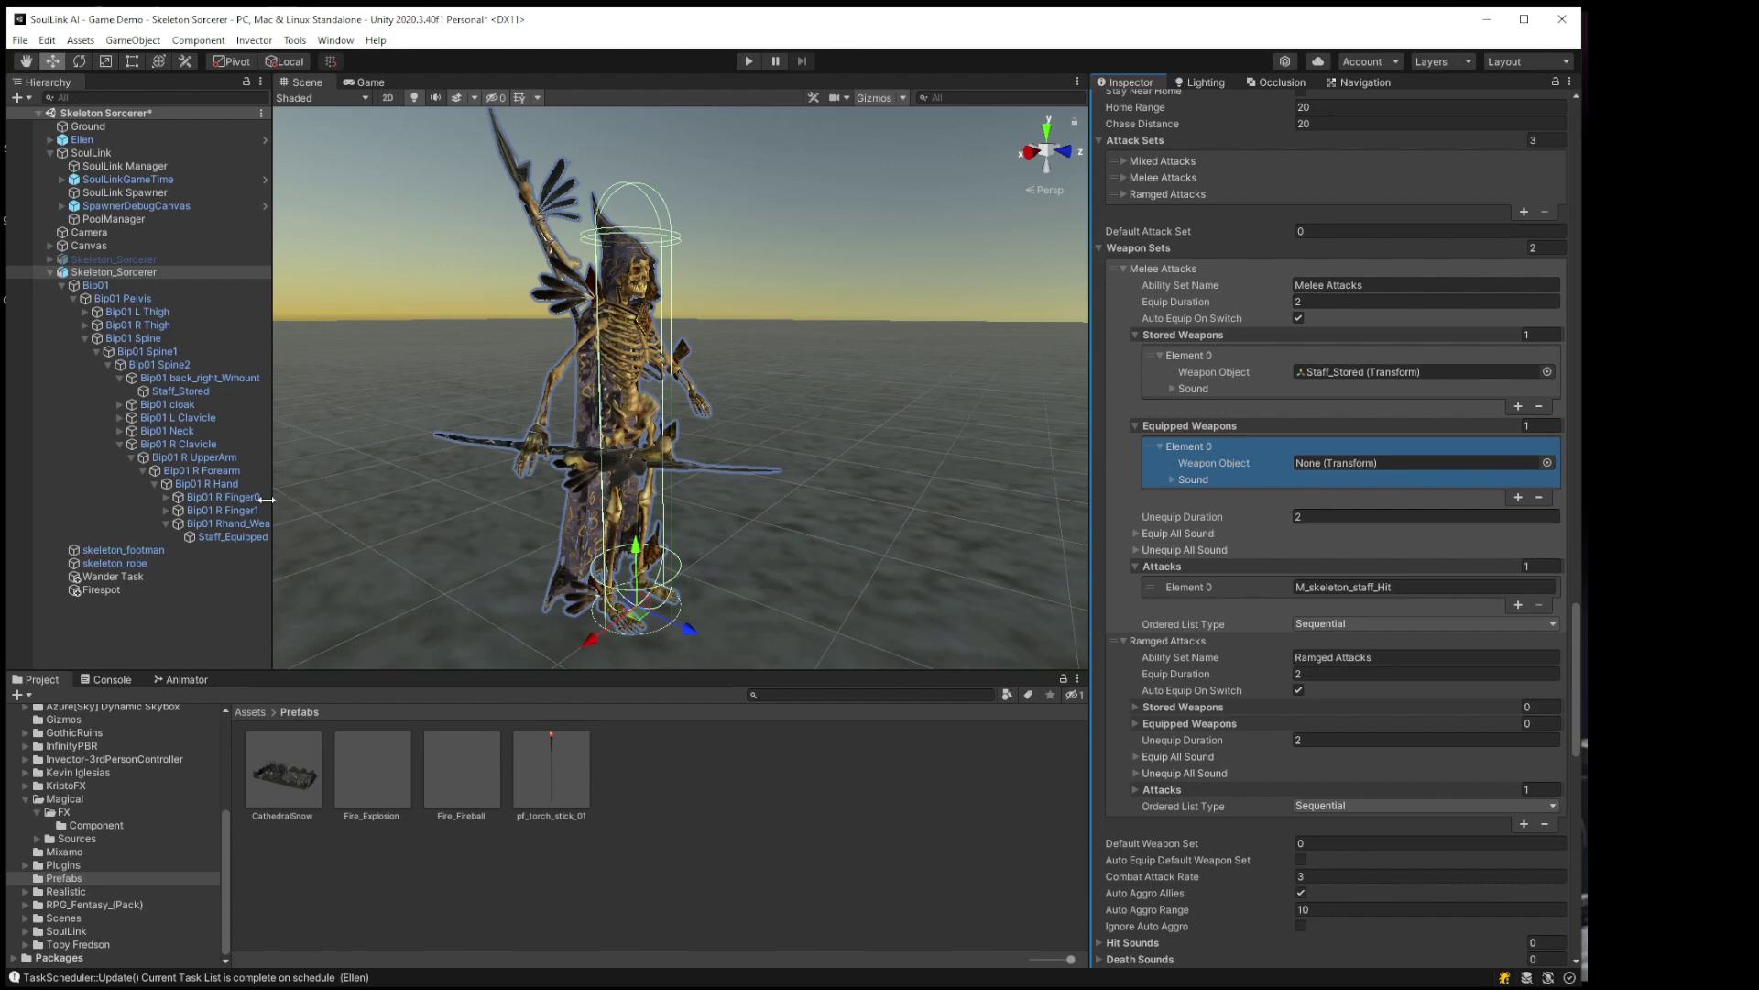
drag(213, 535, 1347, 472)
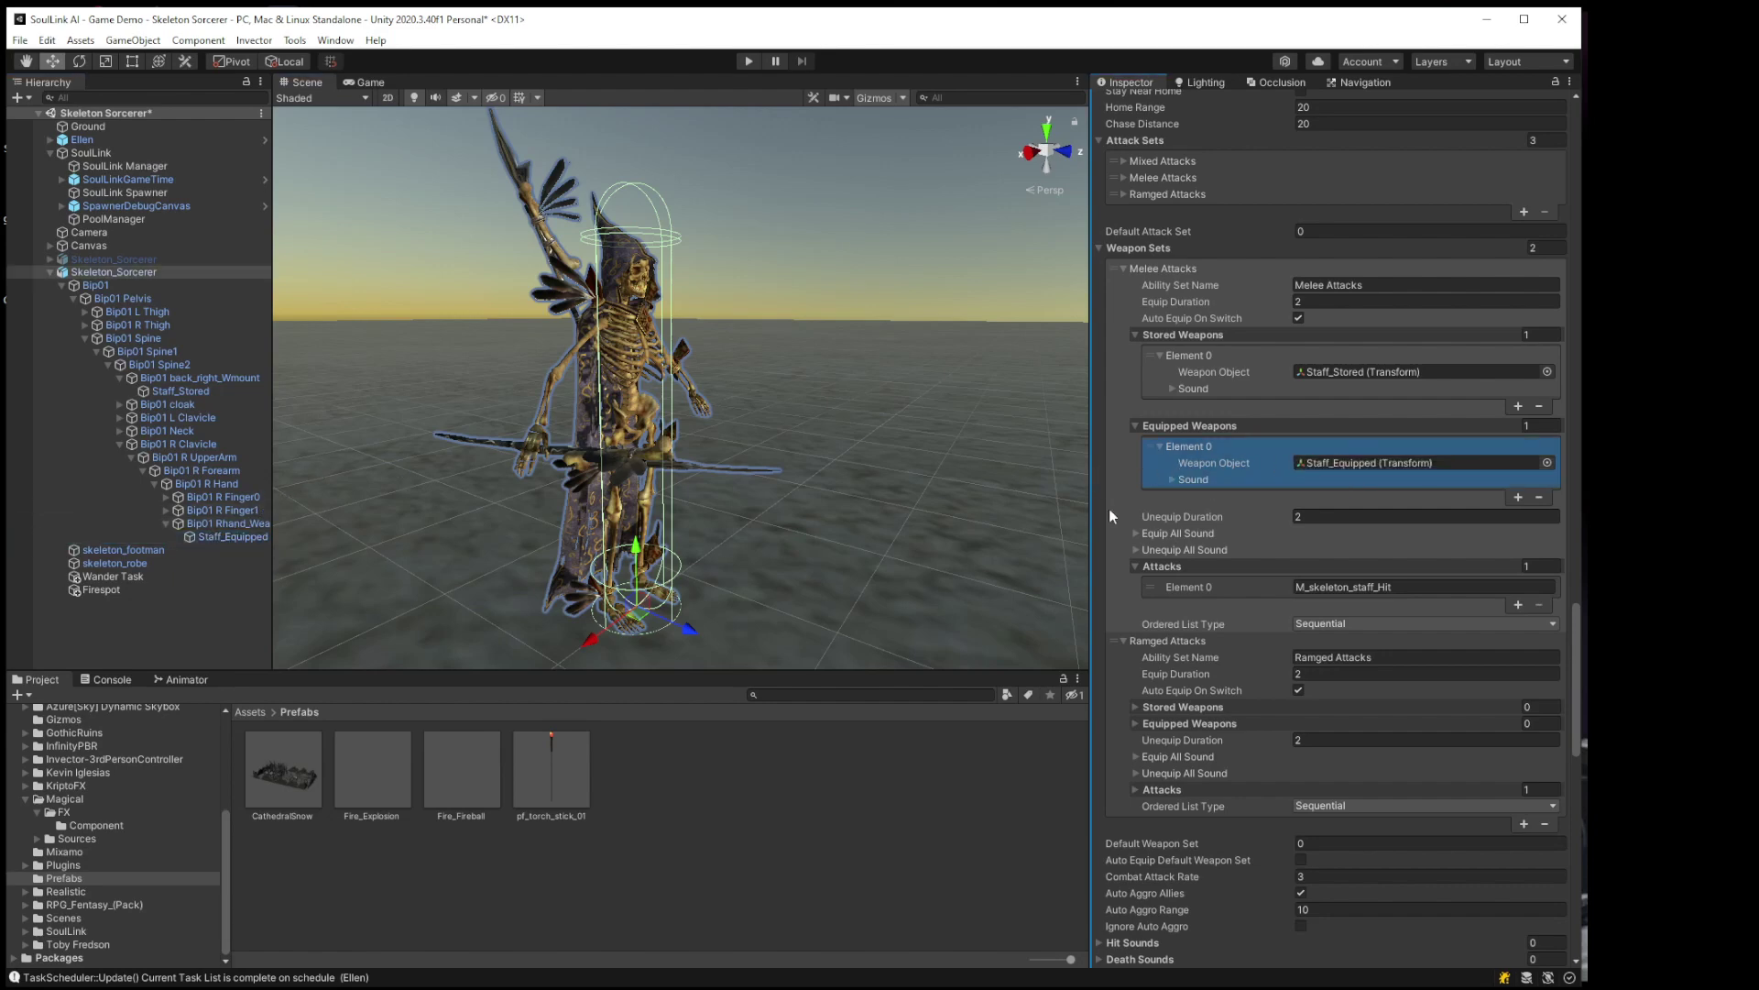
Step: Add a stored weapon to the Ramged Attacks weapon set and assign Staff_Stored as its weapon object
click(1135, 706)
scroll(1134, 708, down, 5)
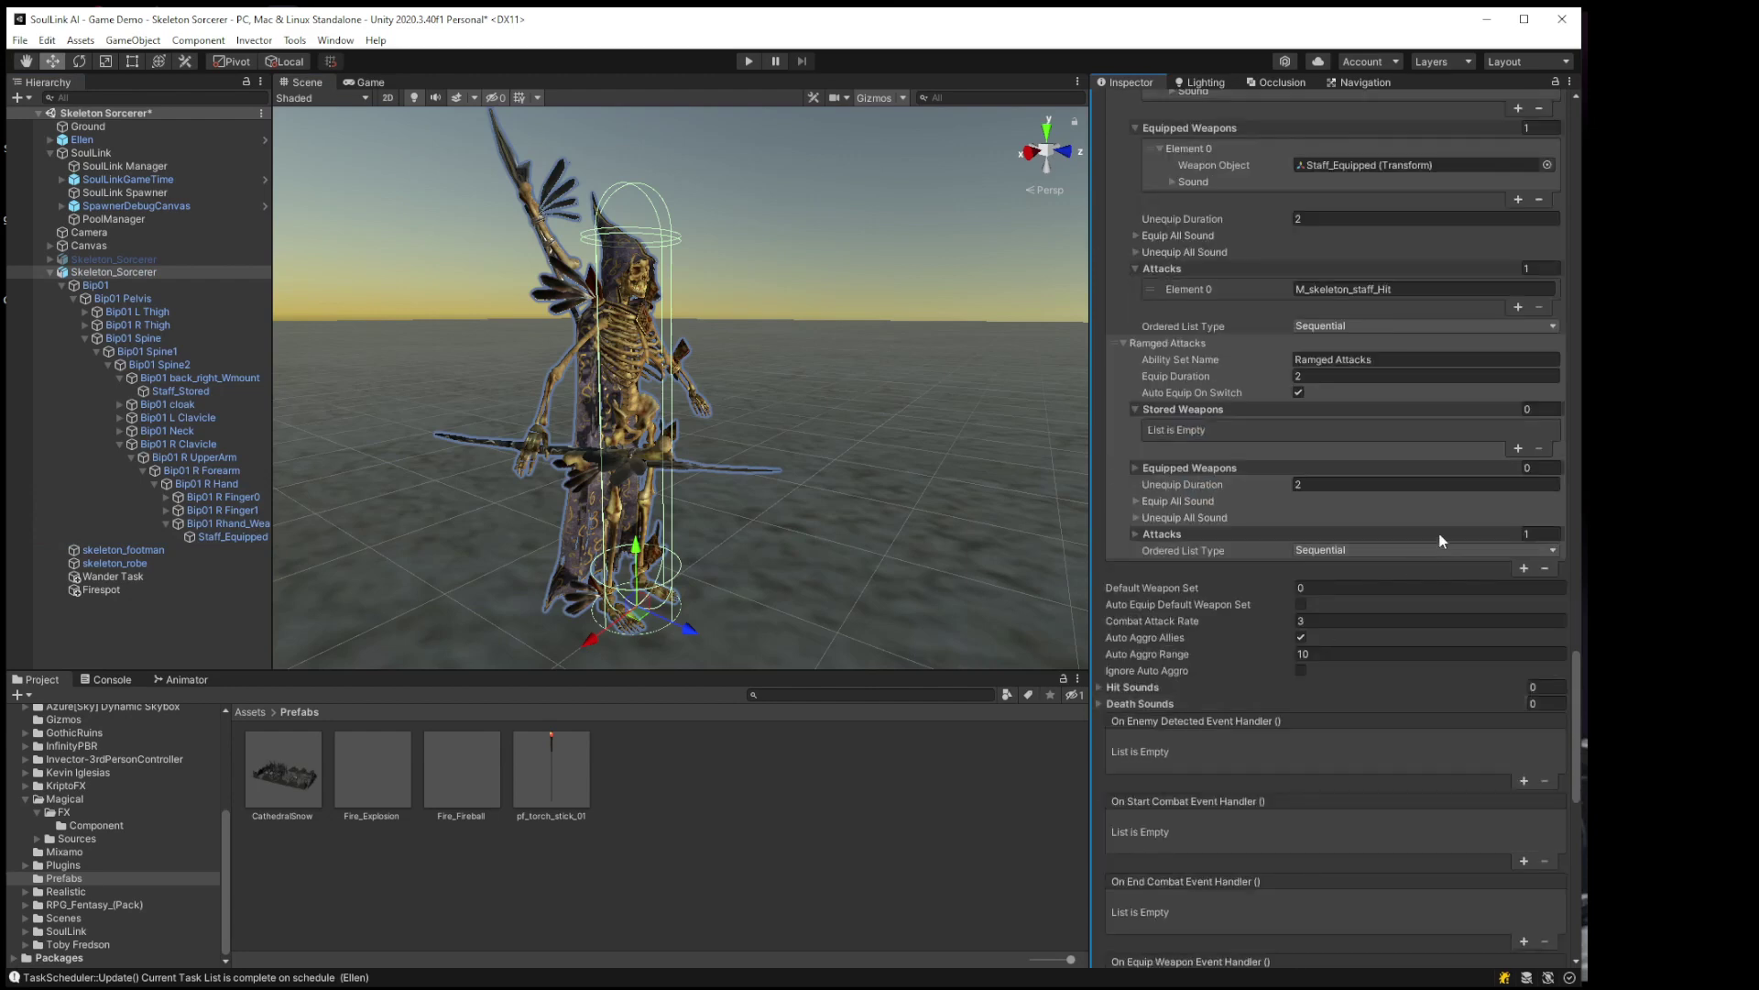
click(1519, 448)
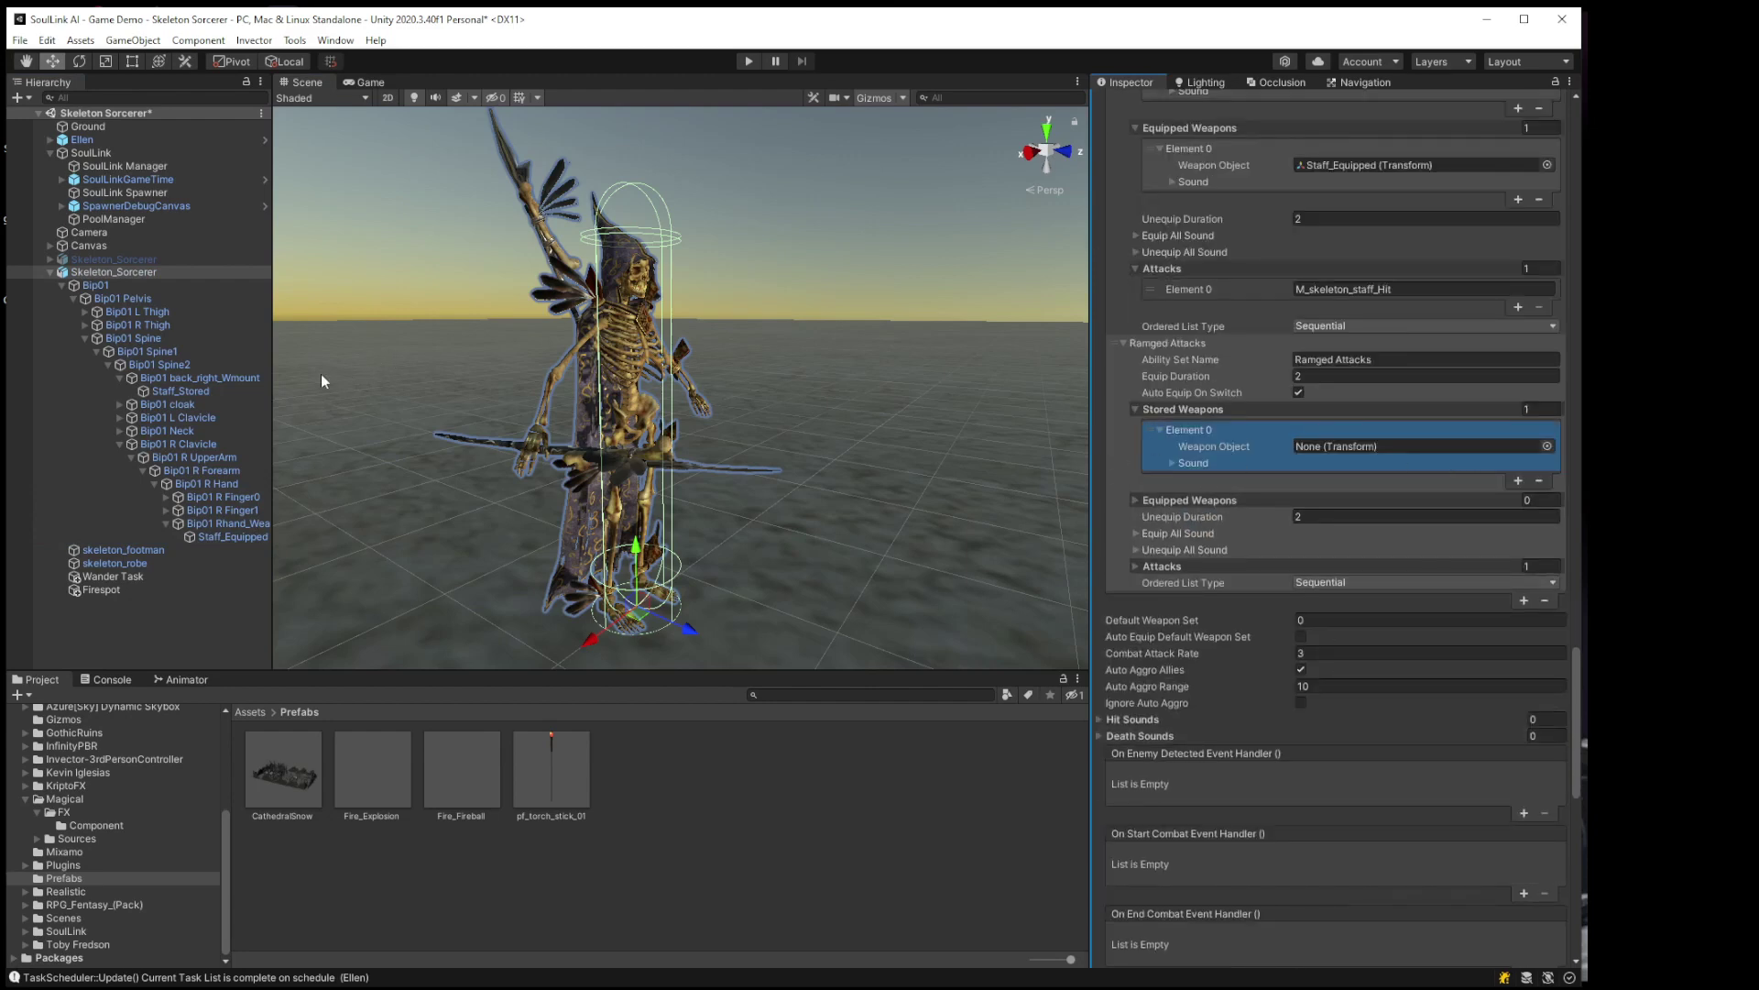
drag(168, 390, 1324, 449)
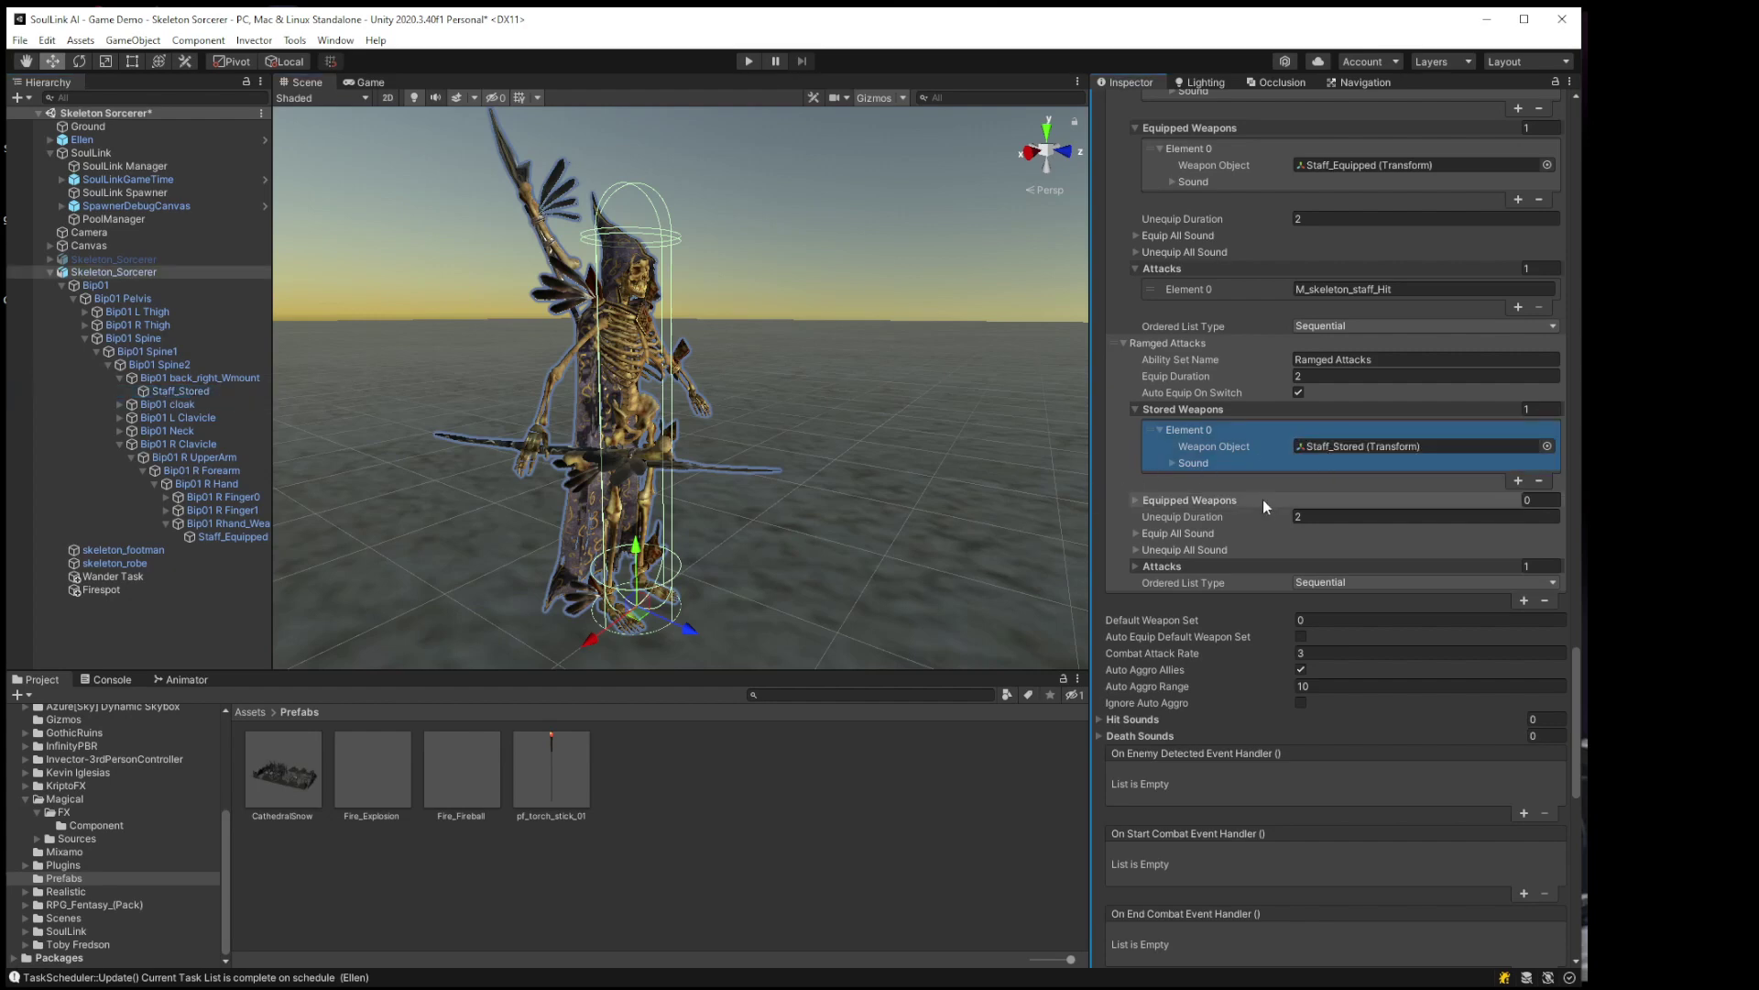
Step: Add an equipped weapon to the Ramged Attacks weapon set with Staff_Equipped as its object, and save the scene
click(1188, 501)
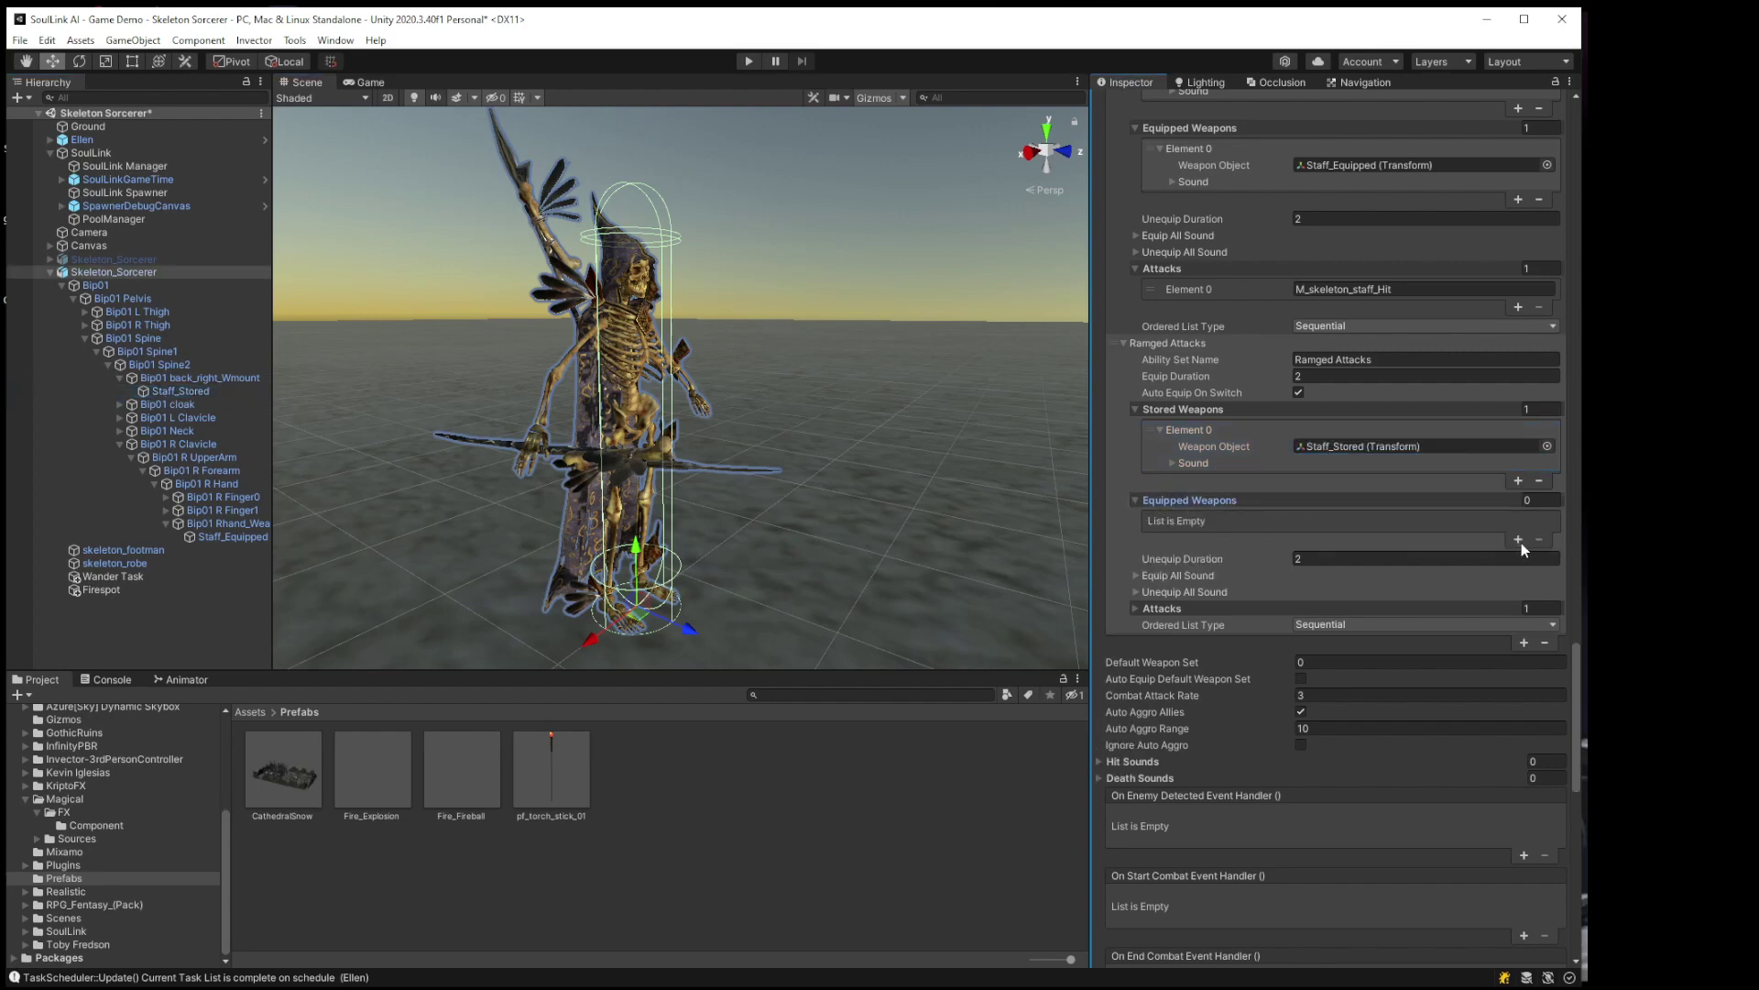
click(1518, 540)
drag(233, 537, 1321, 542)
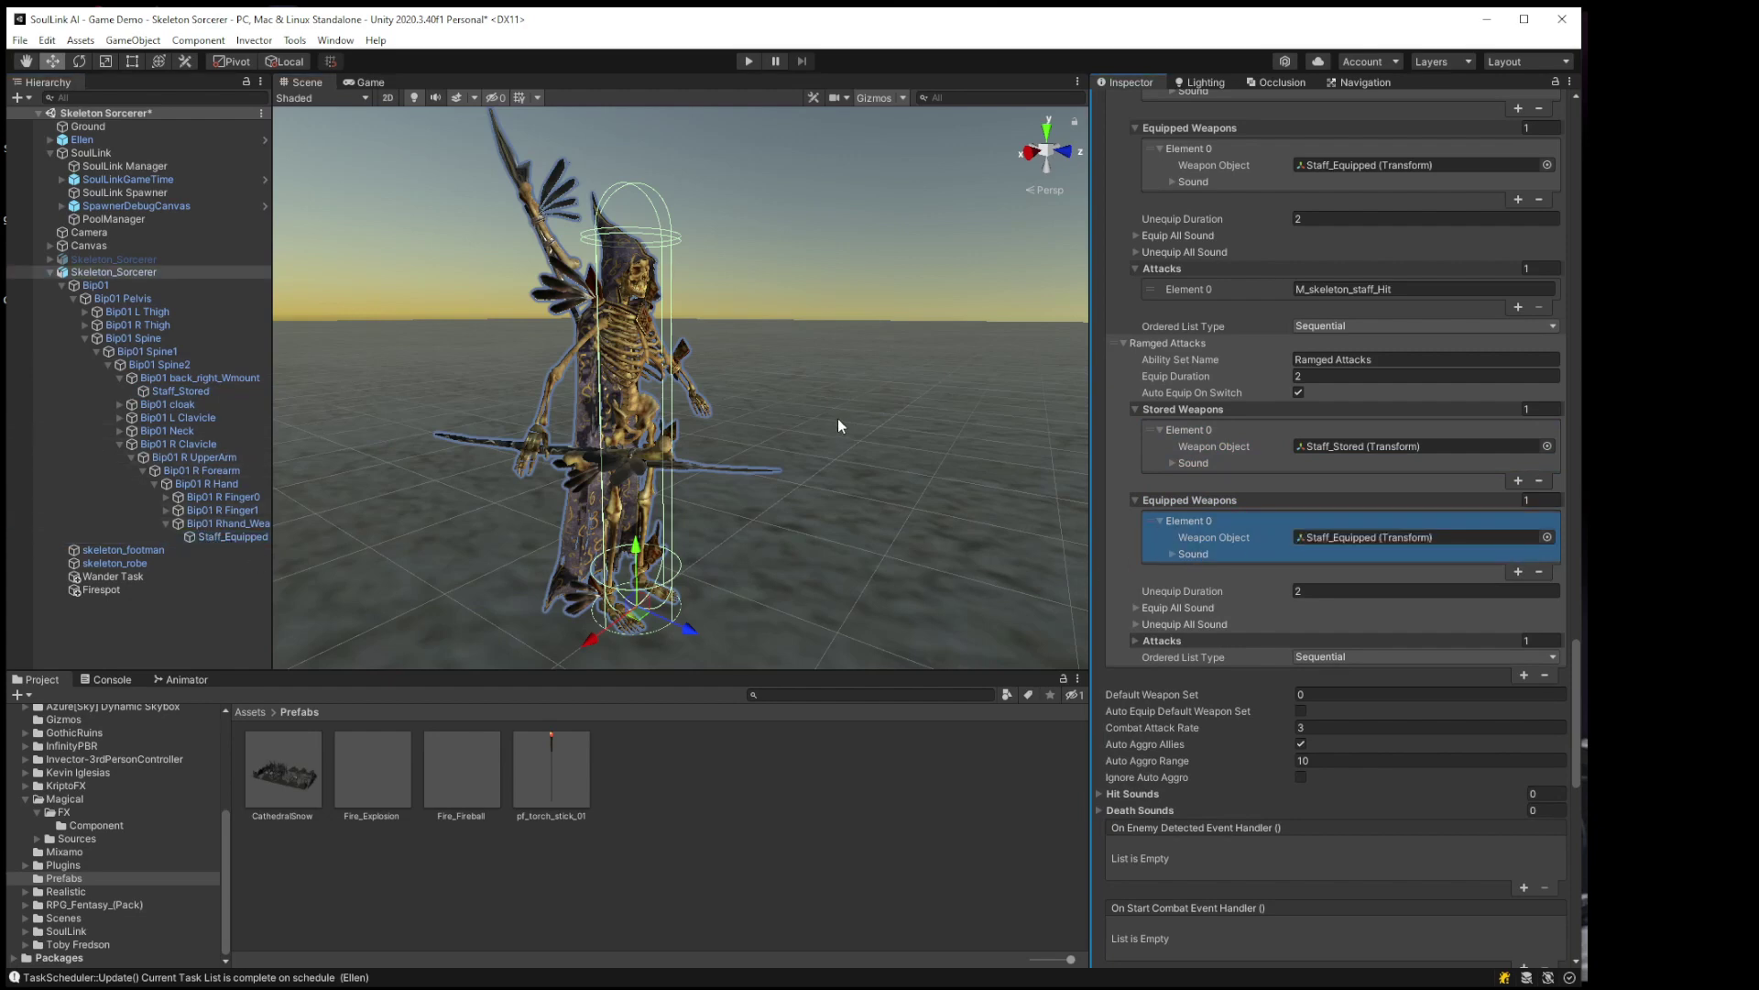
key(ctrl+s)
Step: Set the Starting Hour of SoulLinkGameTime to 12
alt+drag(832, 376, 774, 357)
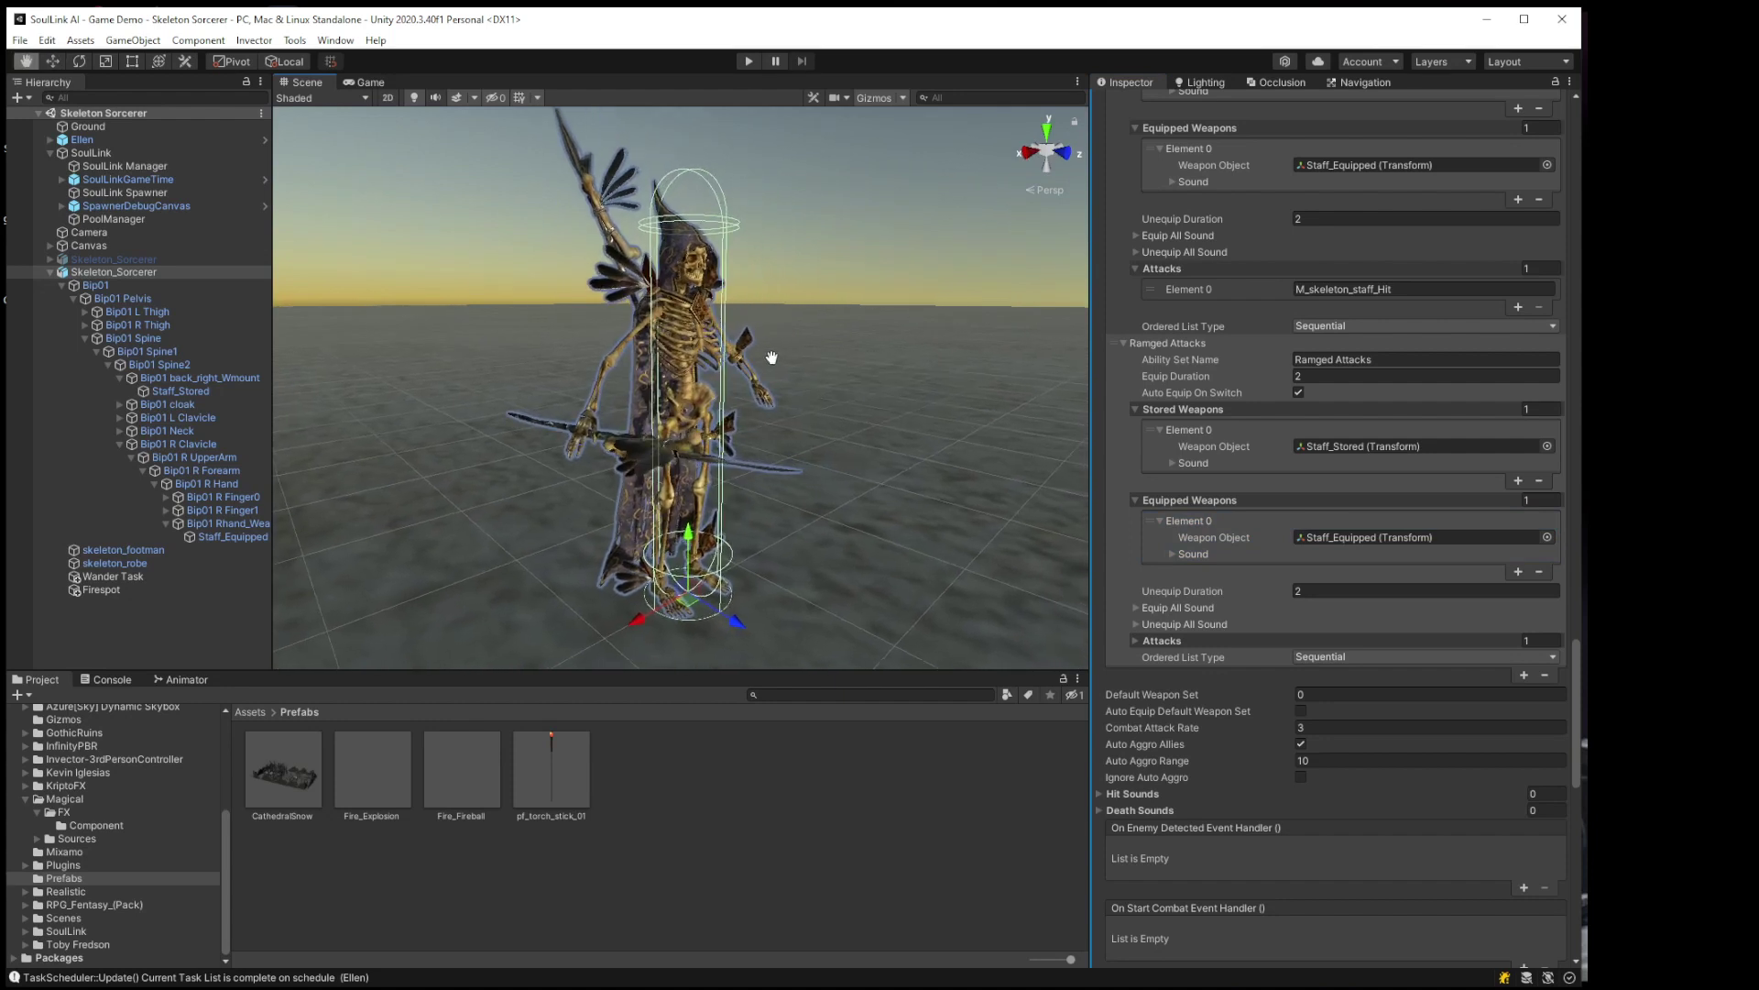
click(102, 179)
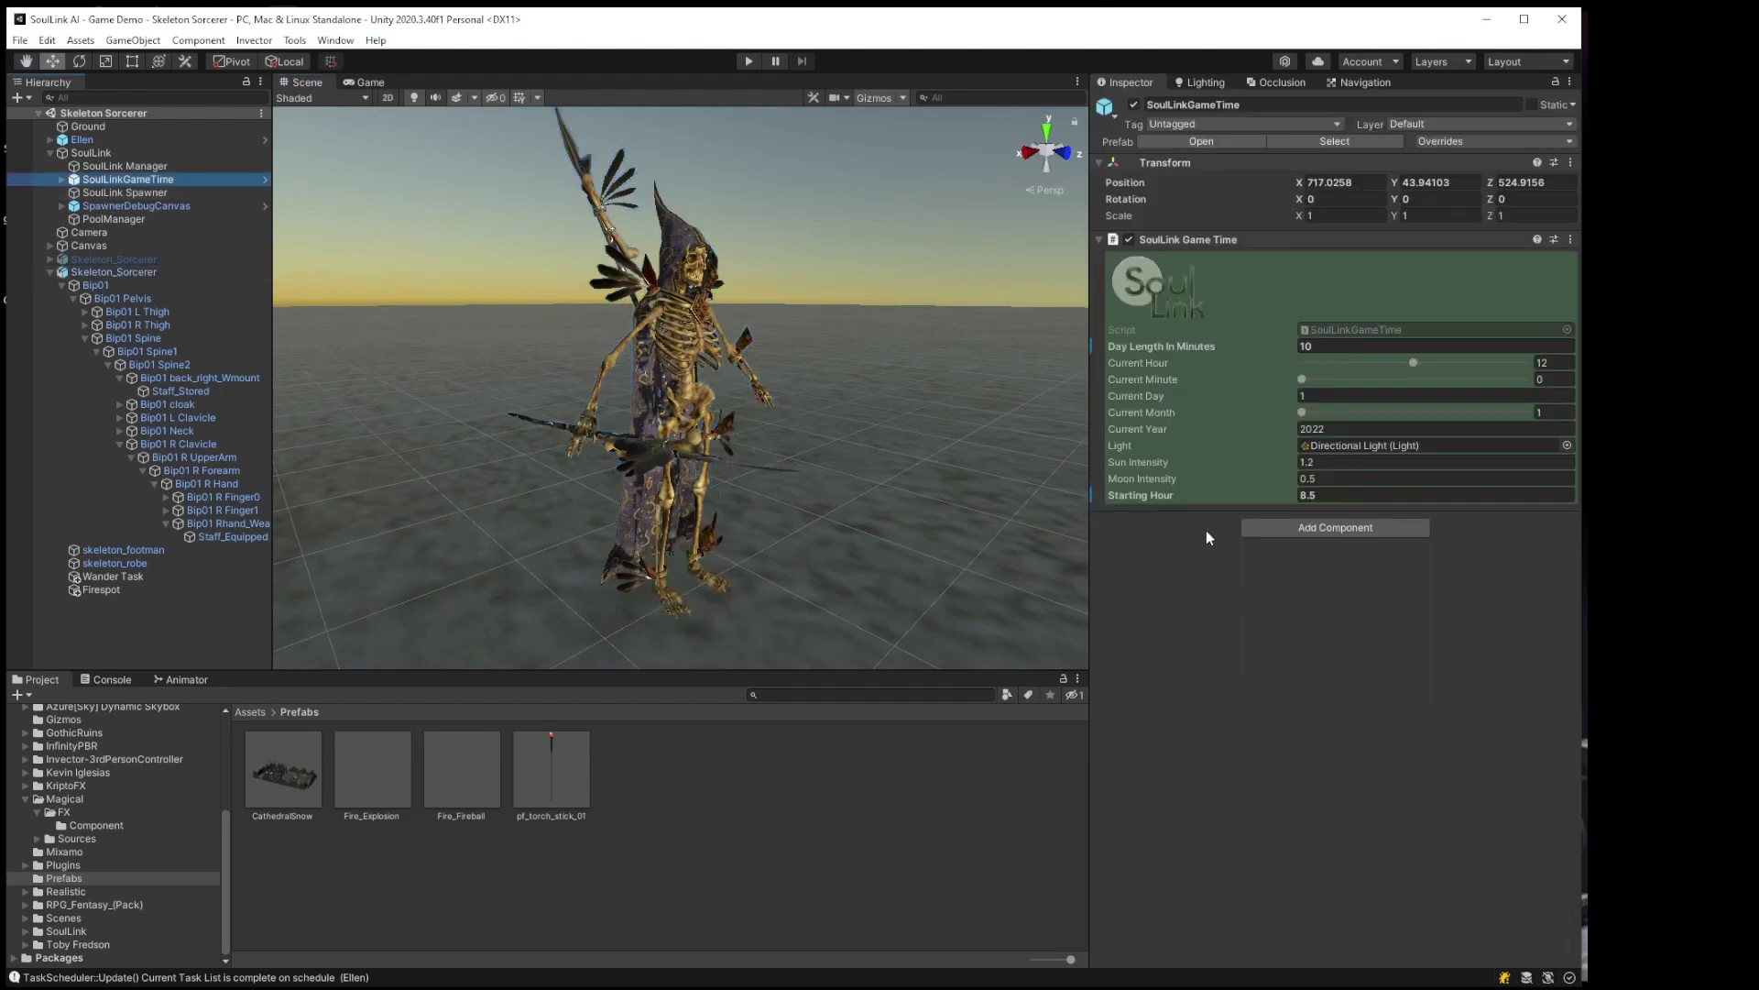
click(1334, 493)
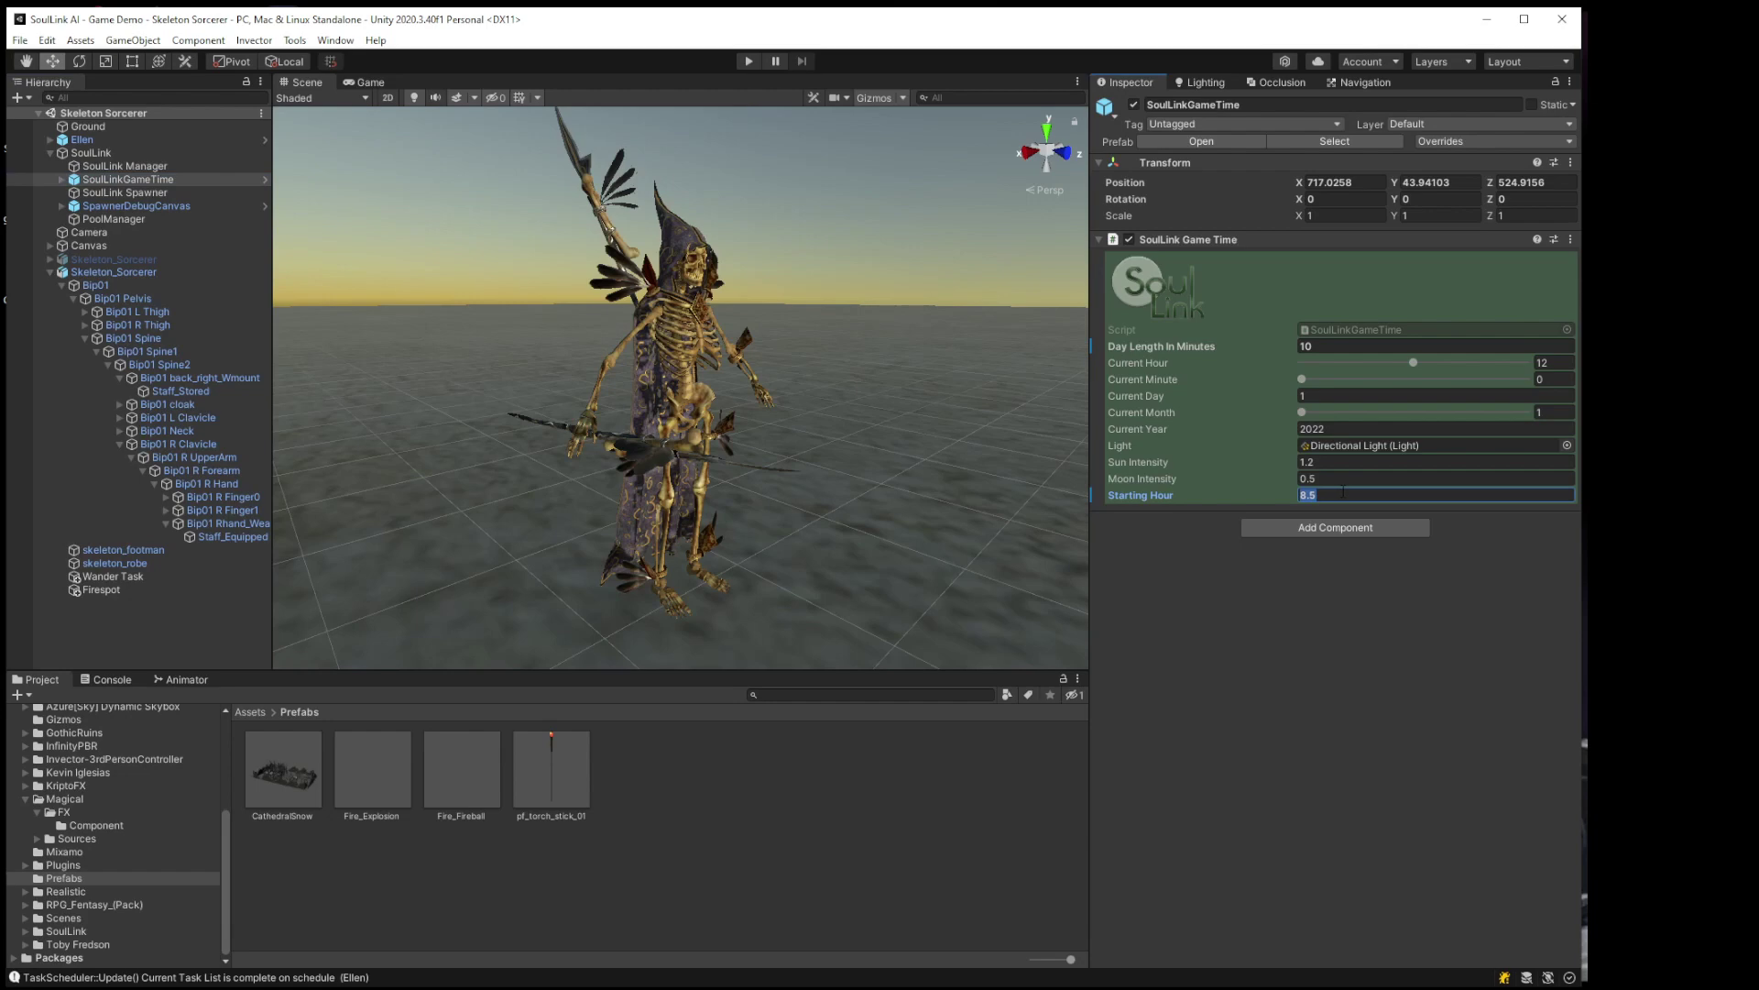
text(12)
key(shift+Tab)
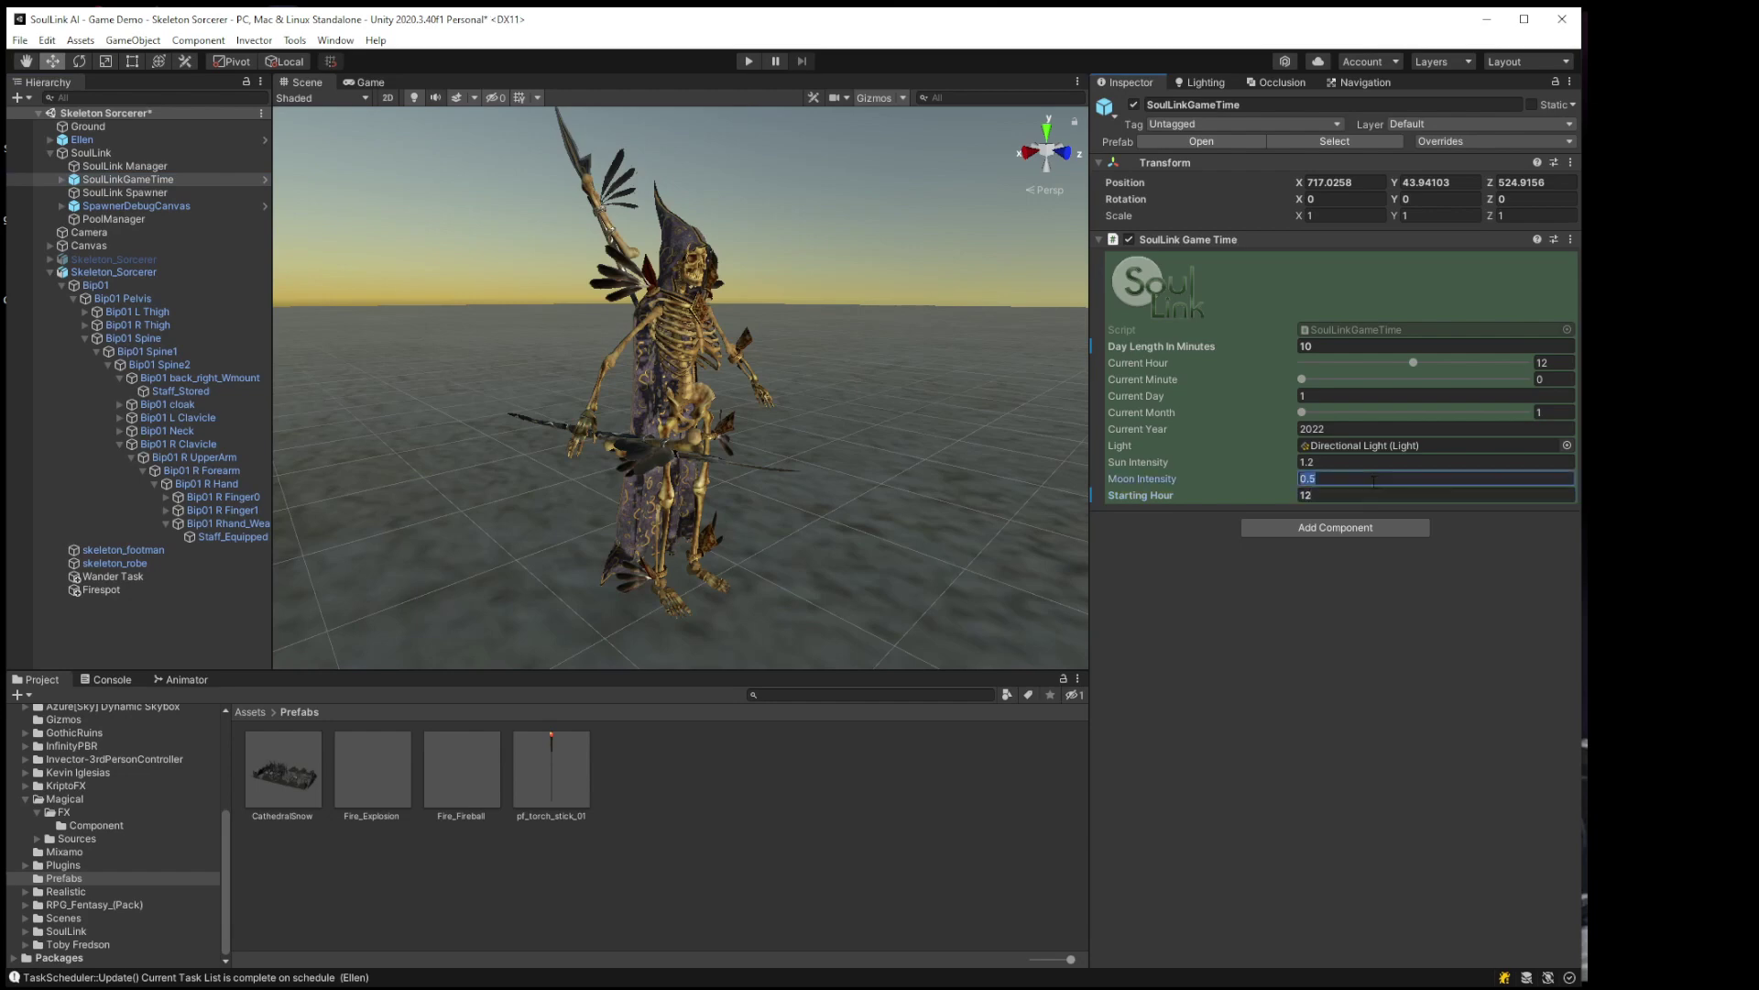
Step: Run the scene in play mode to check the sorcerer's staff and the lighting, and stop it
click(751, 60)
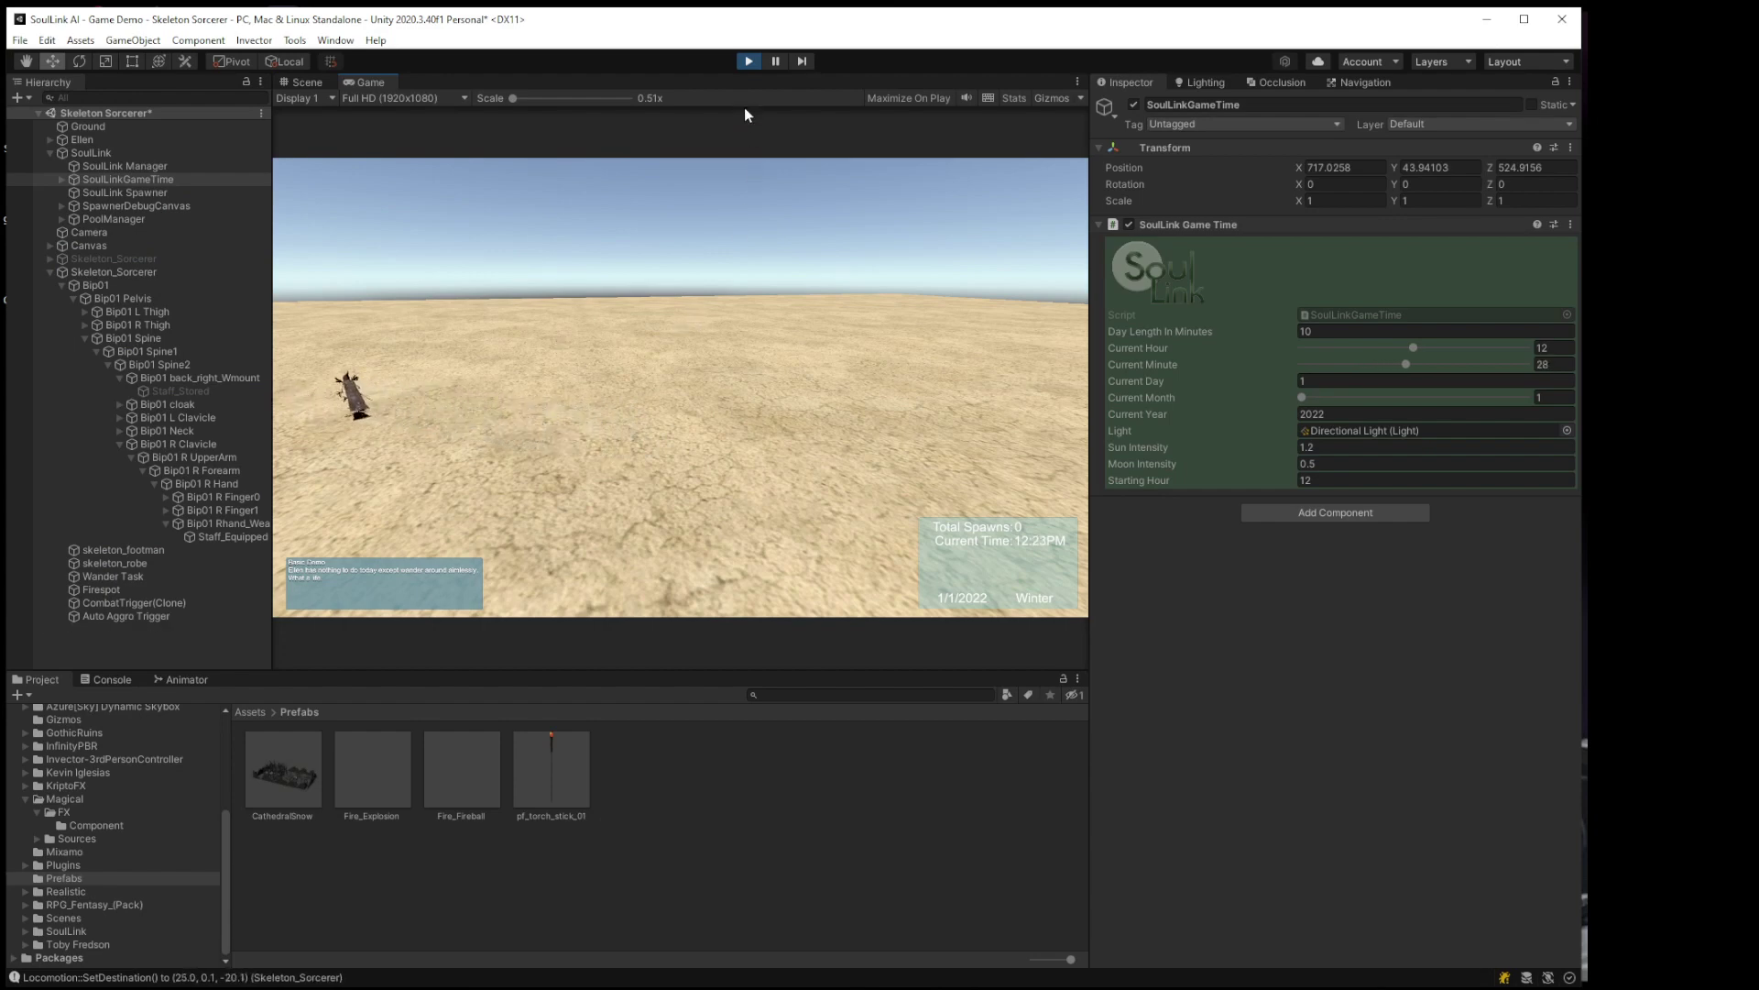
click(747, 61)
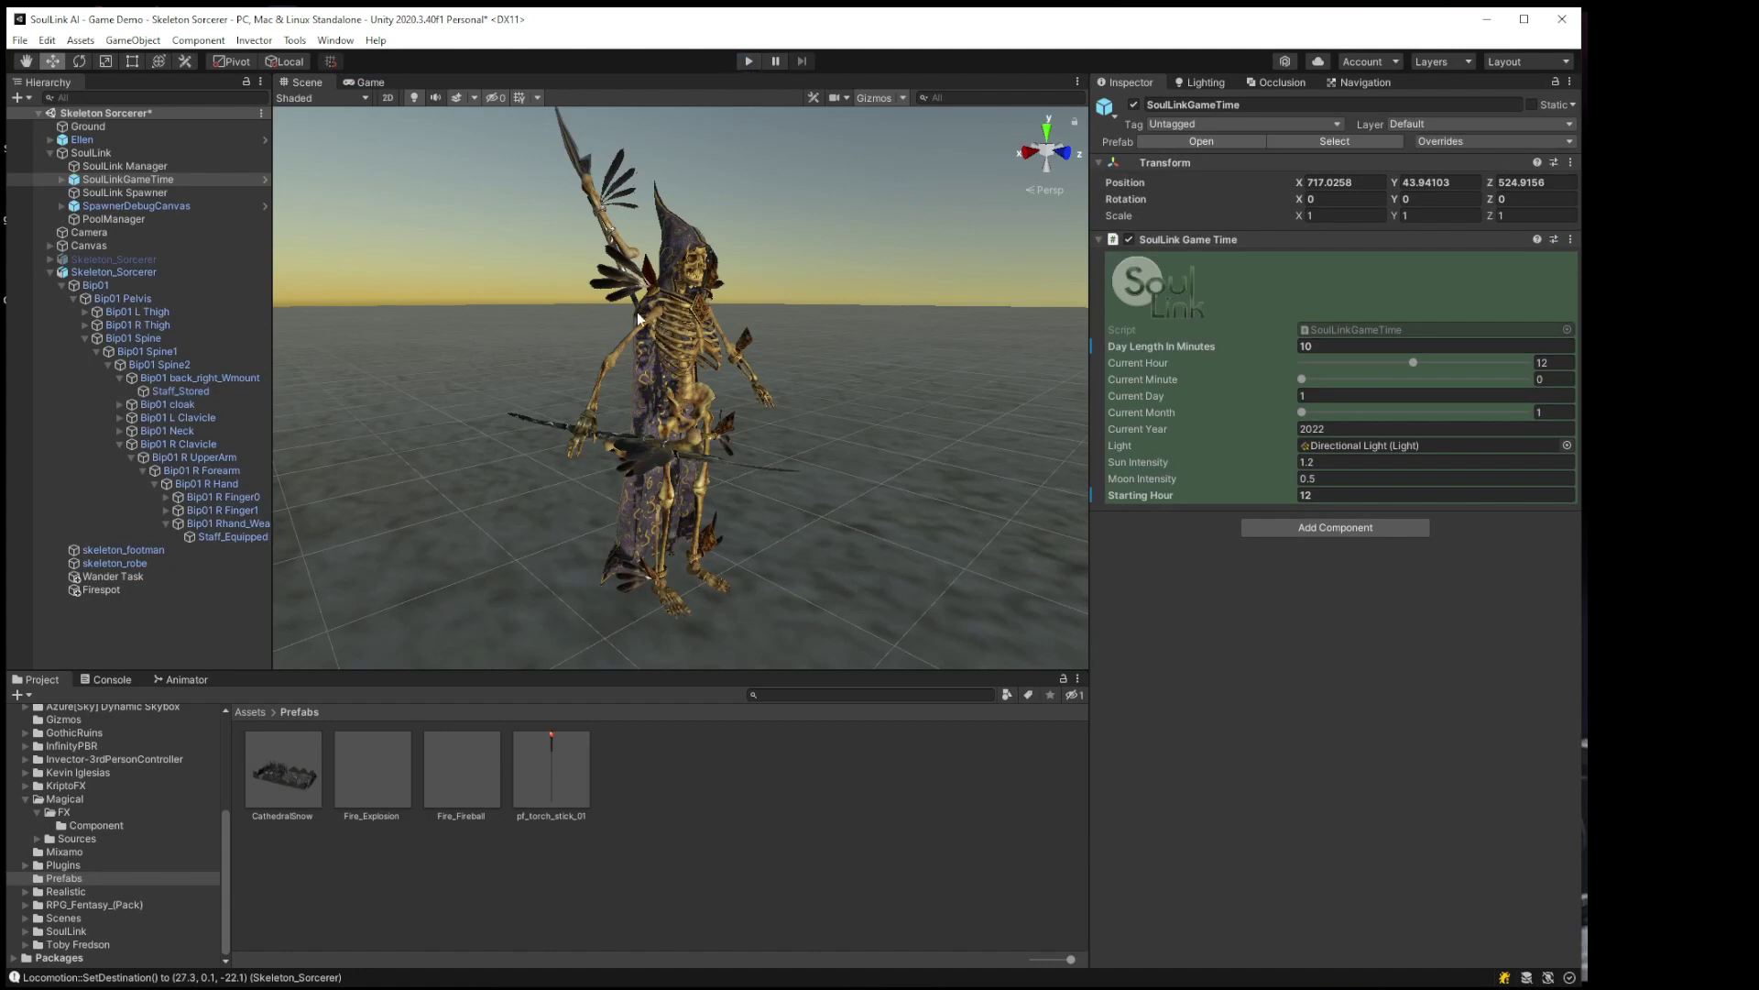
Step: Collapse the Skeleton_Sorcerer's Nav Mesh Agent, Soul Link AI Unit, Soul Link AI Combat and Locomotion components
click(171, 271)
alt+drag(586, 377, 641, 366)
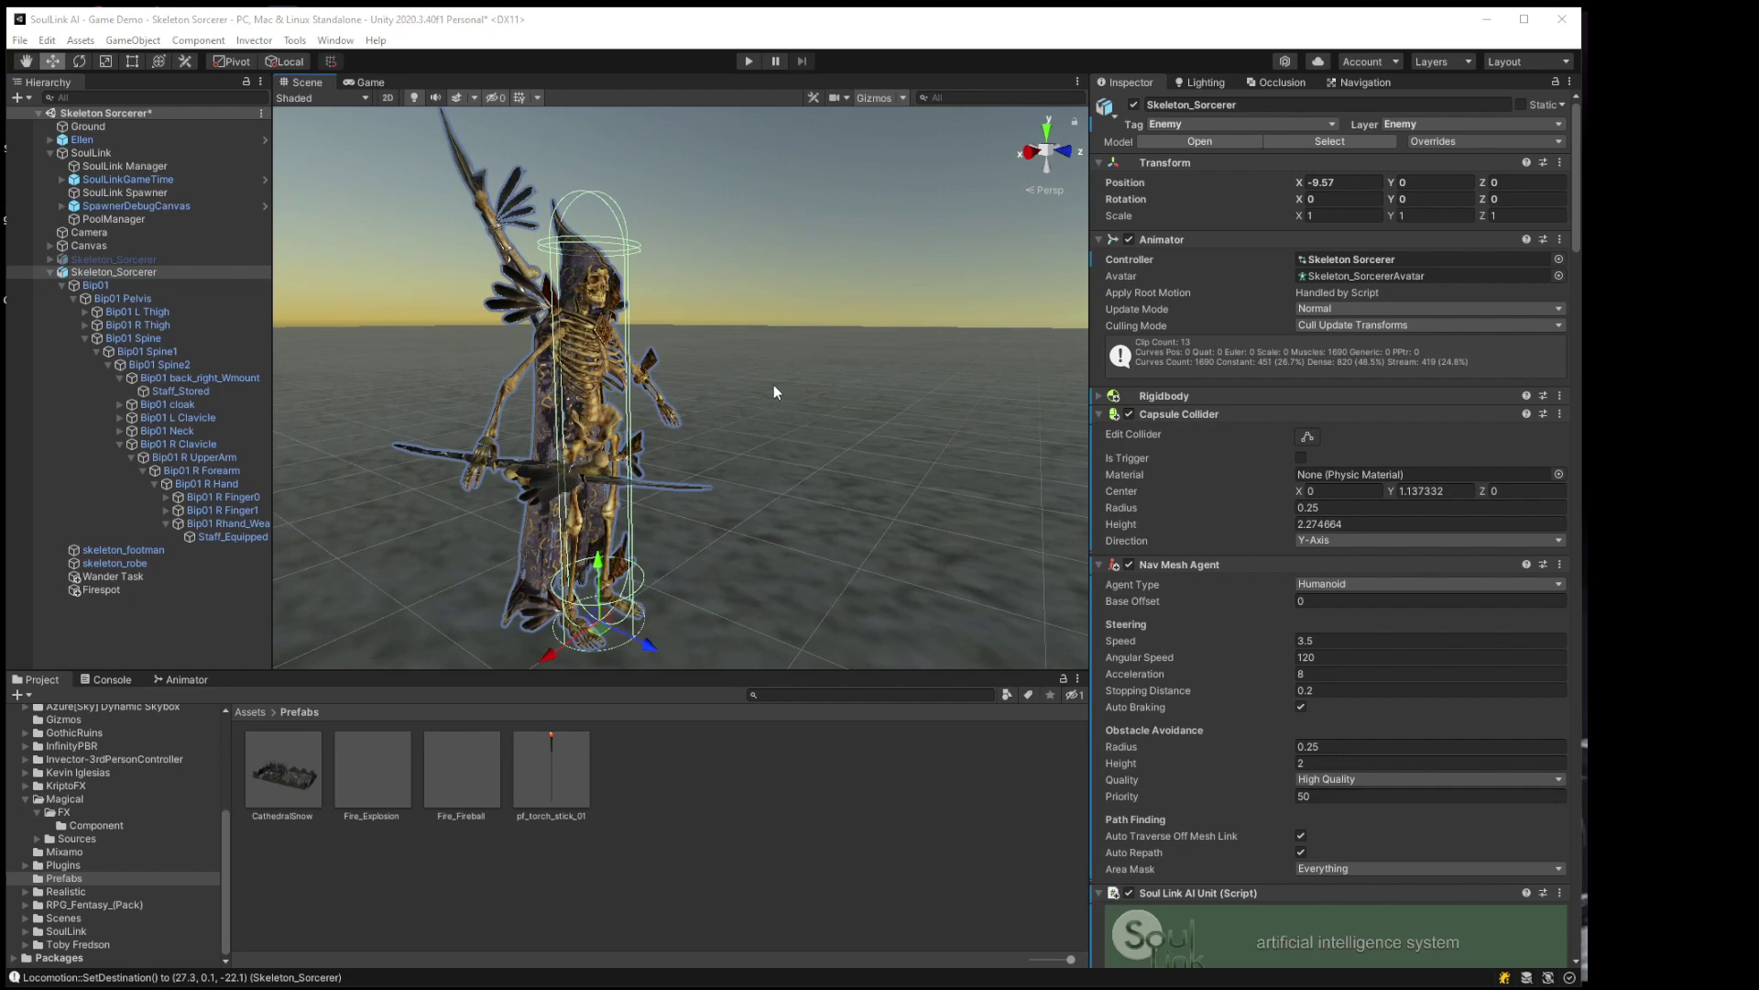
mouse_move(785, 387)
right_down()
mouse_move(820, 380)
mouse_move(766, 384)
mouse_move(767, 400)
right_up()
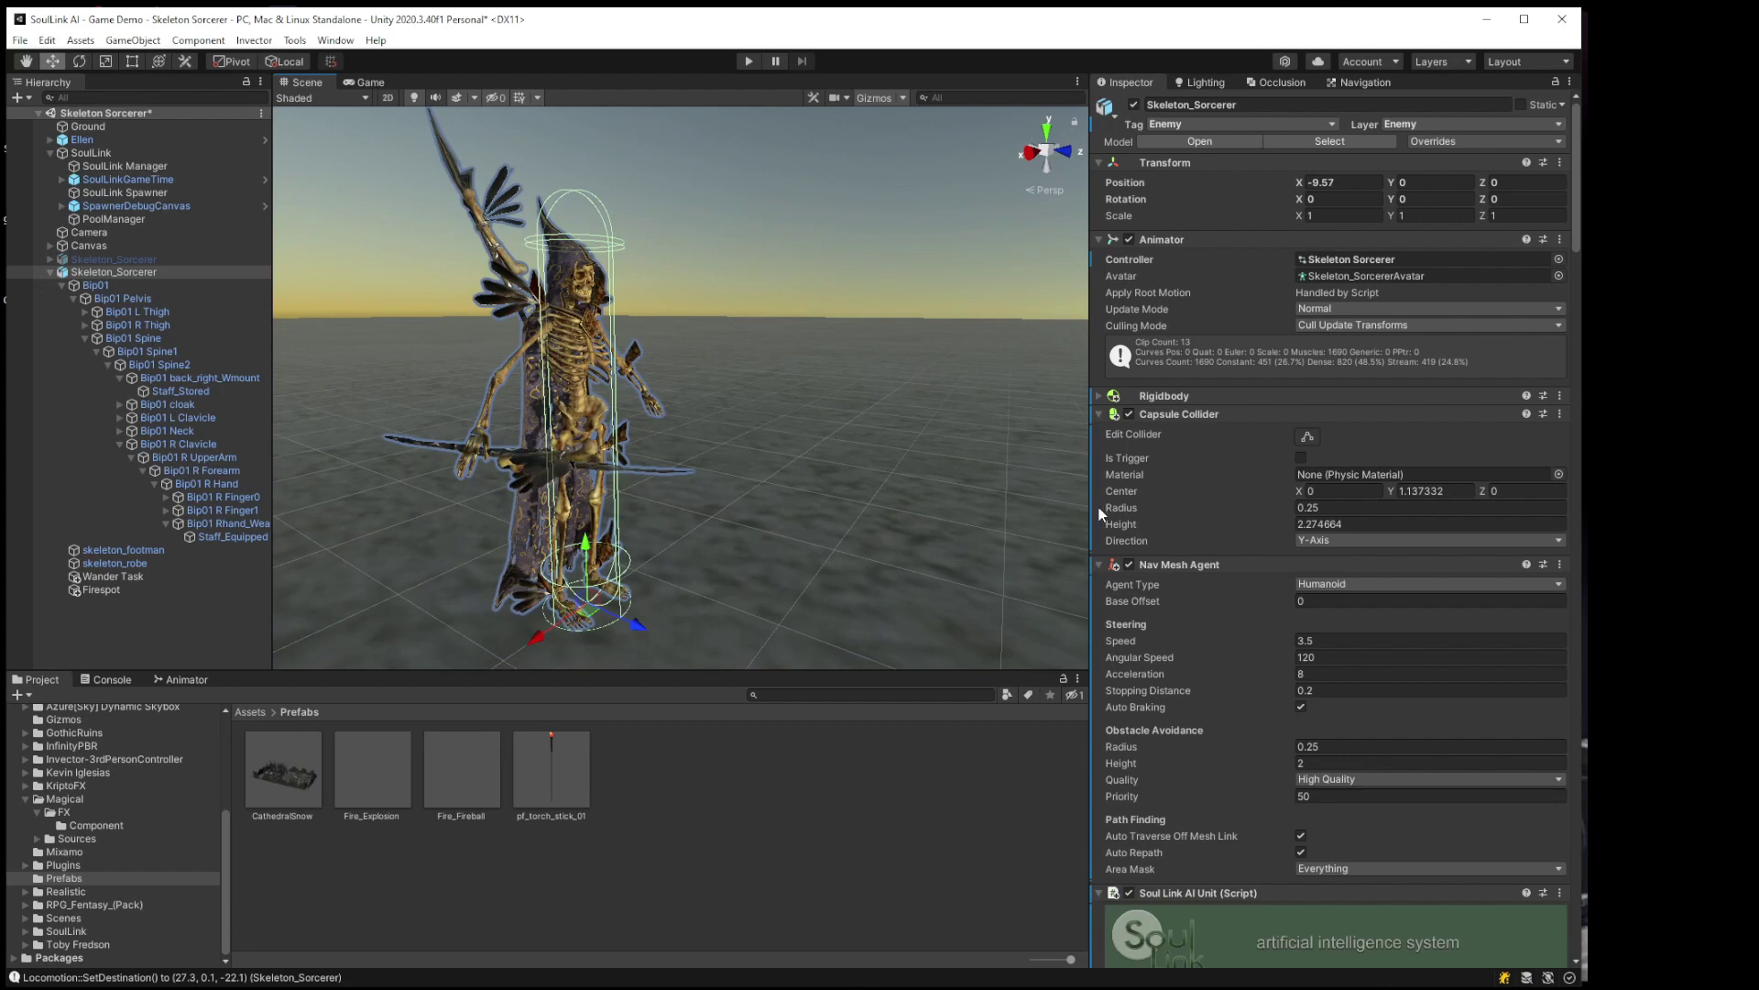
click(1099, 562)
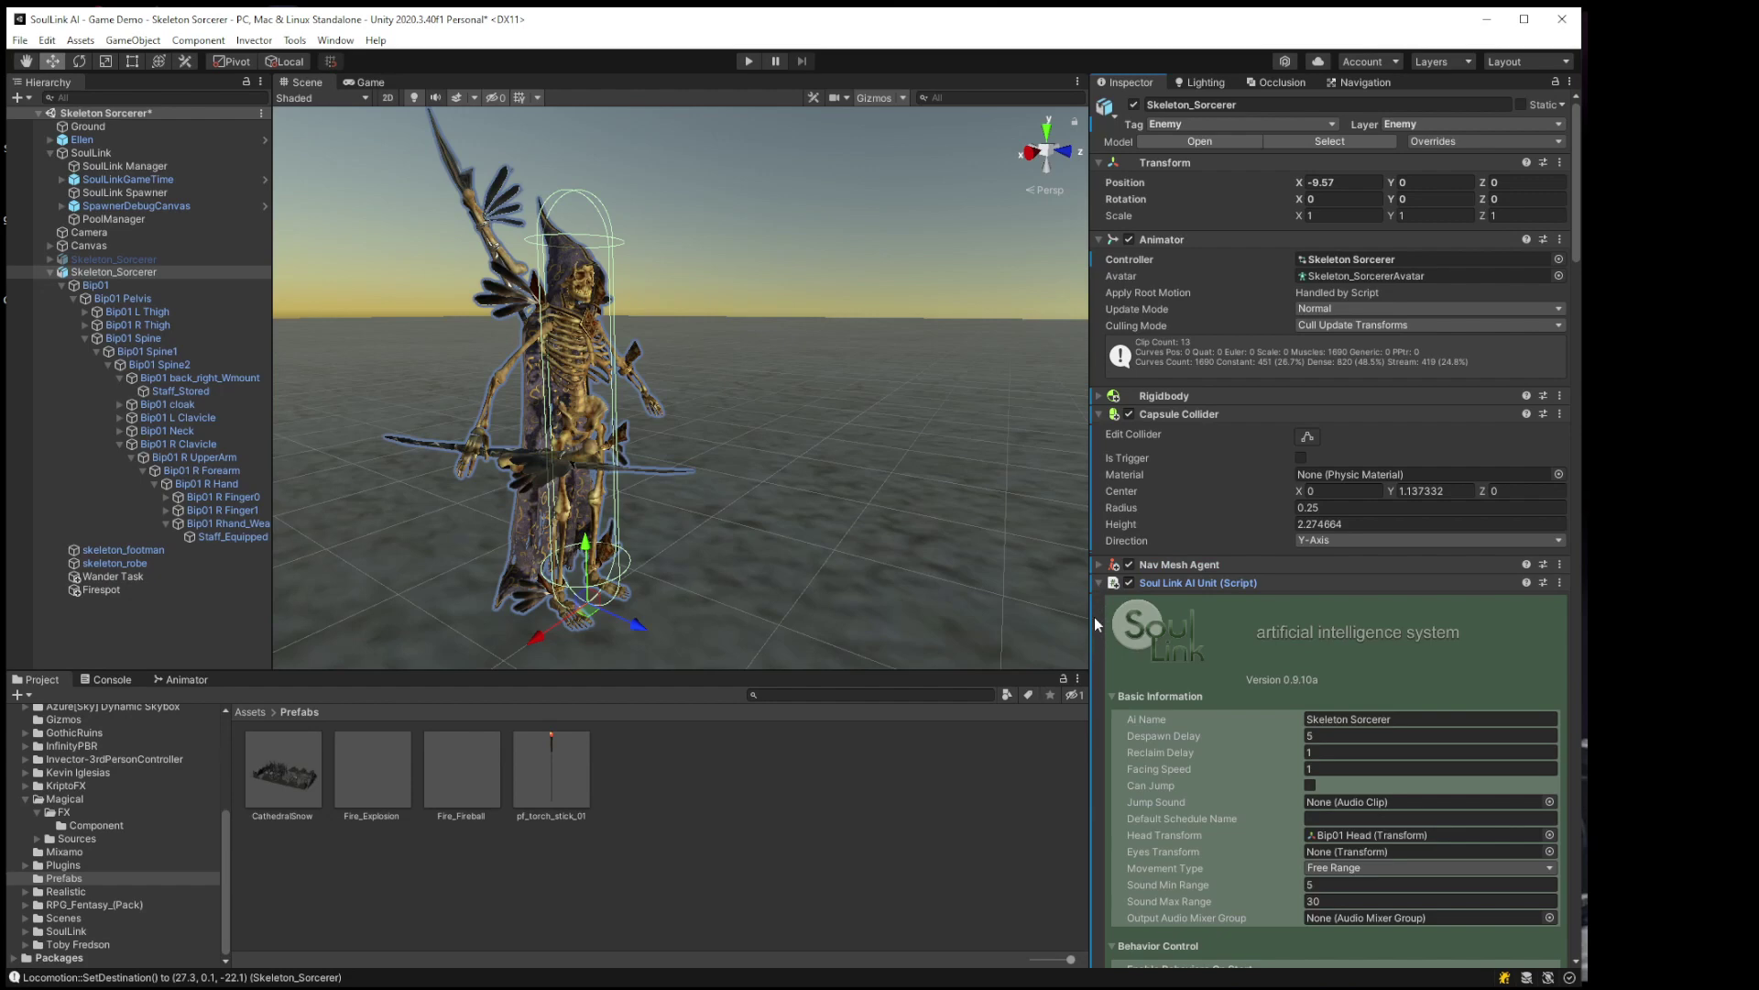
click(1099, 583)
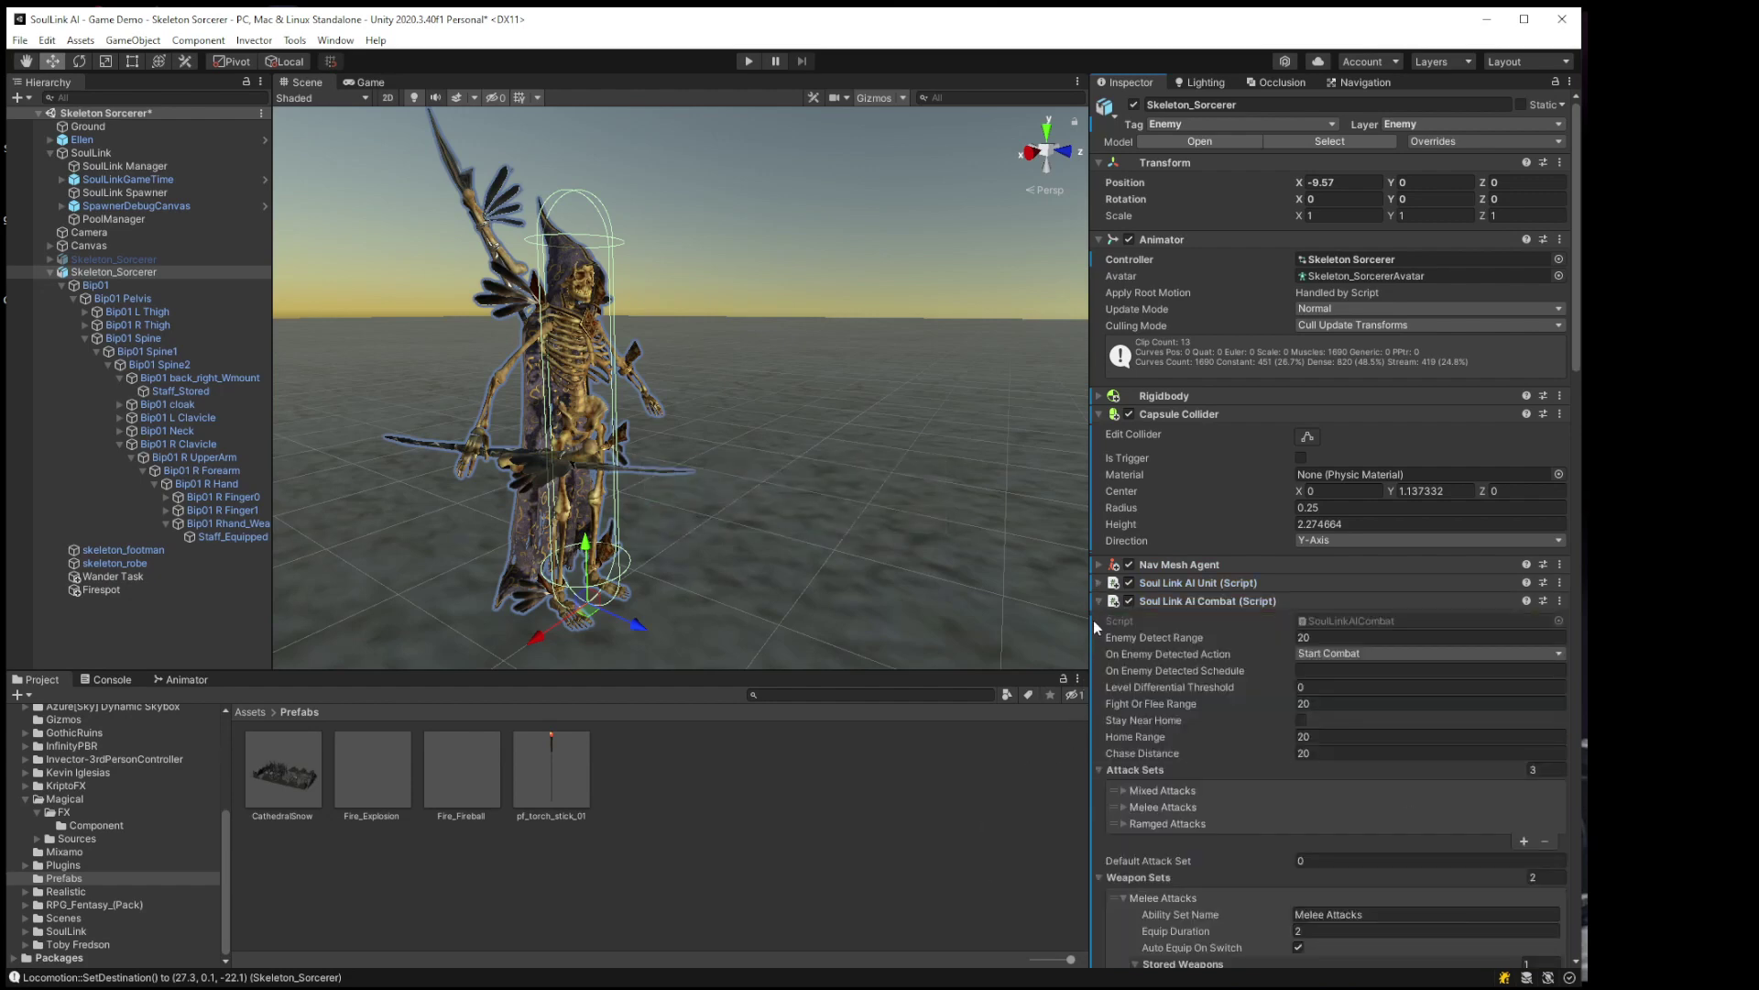
click(1099, 601)
click(1099, 621)
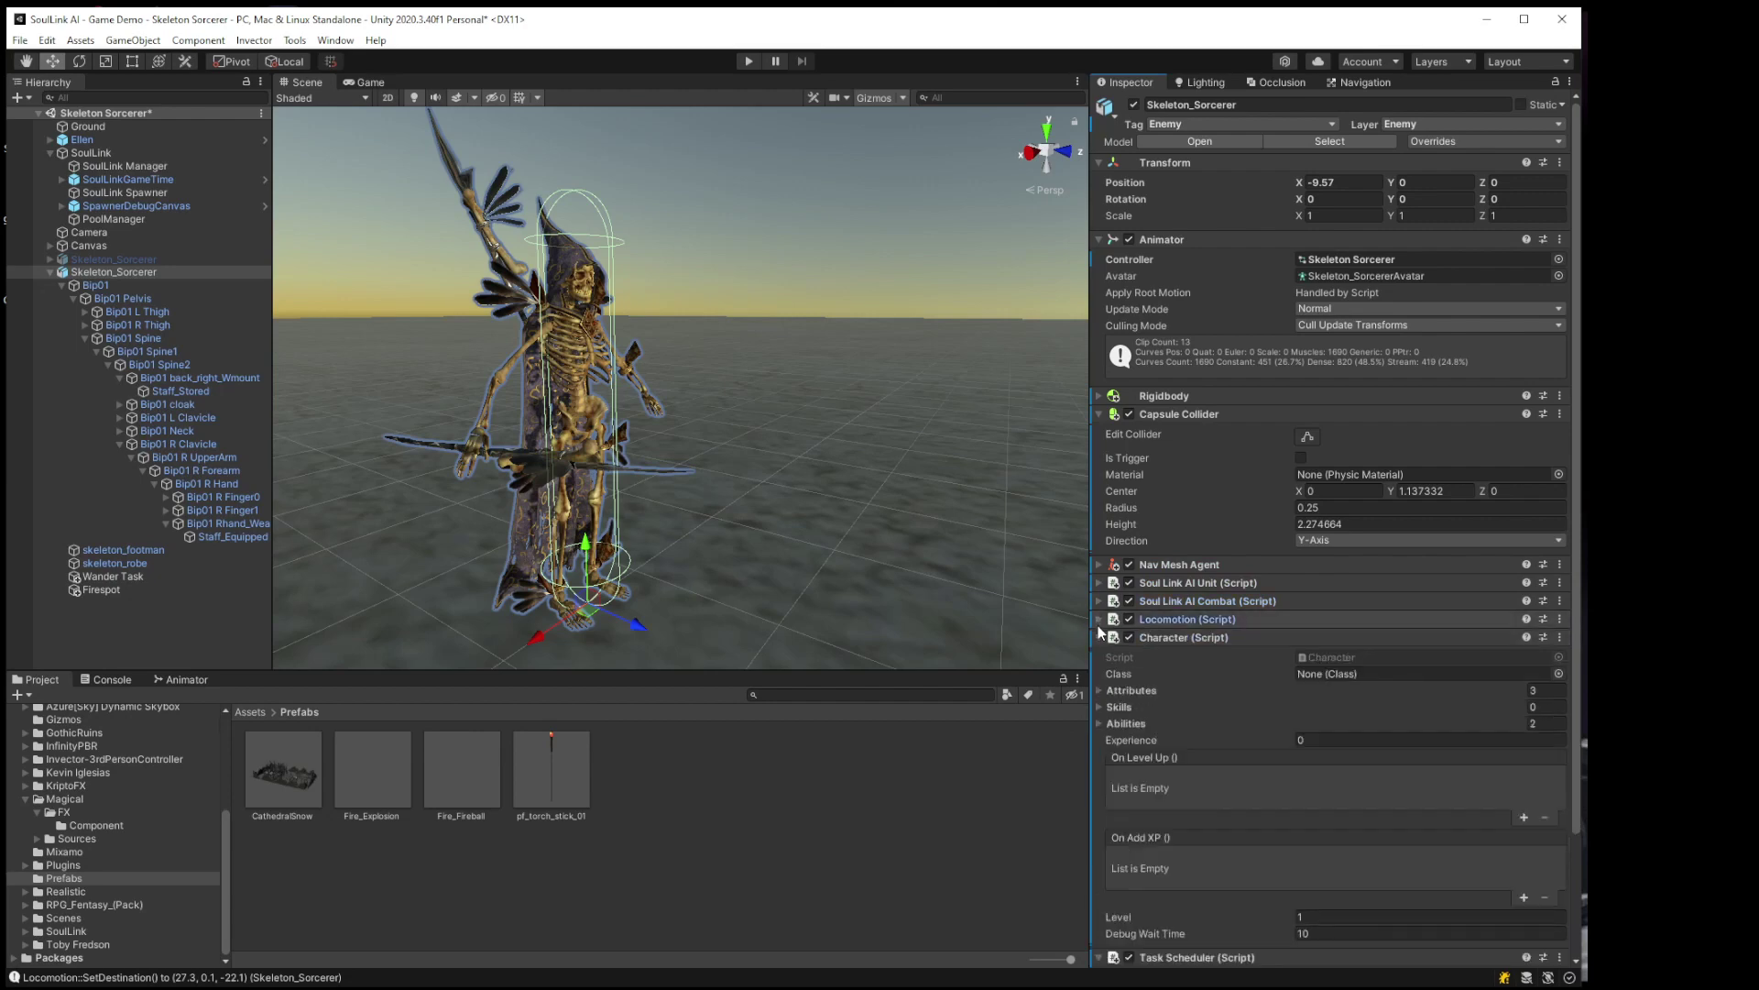
Step: Enable Requires Aiming for the M_skeleton_fire_ball_spell ability in the Character component, and collapse the abilities list
click(1101, 724)
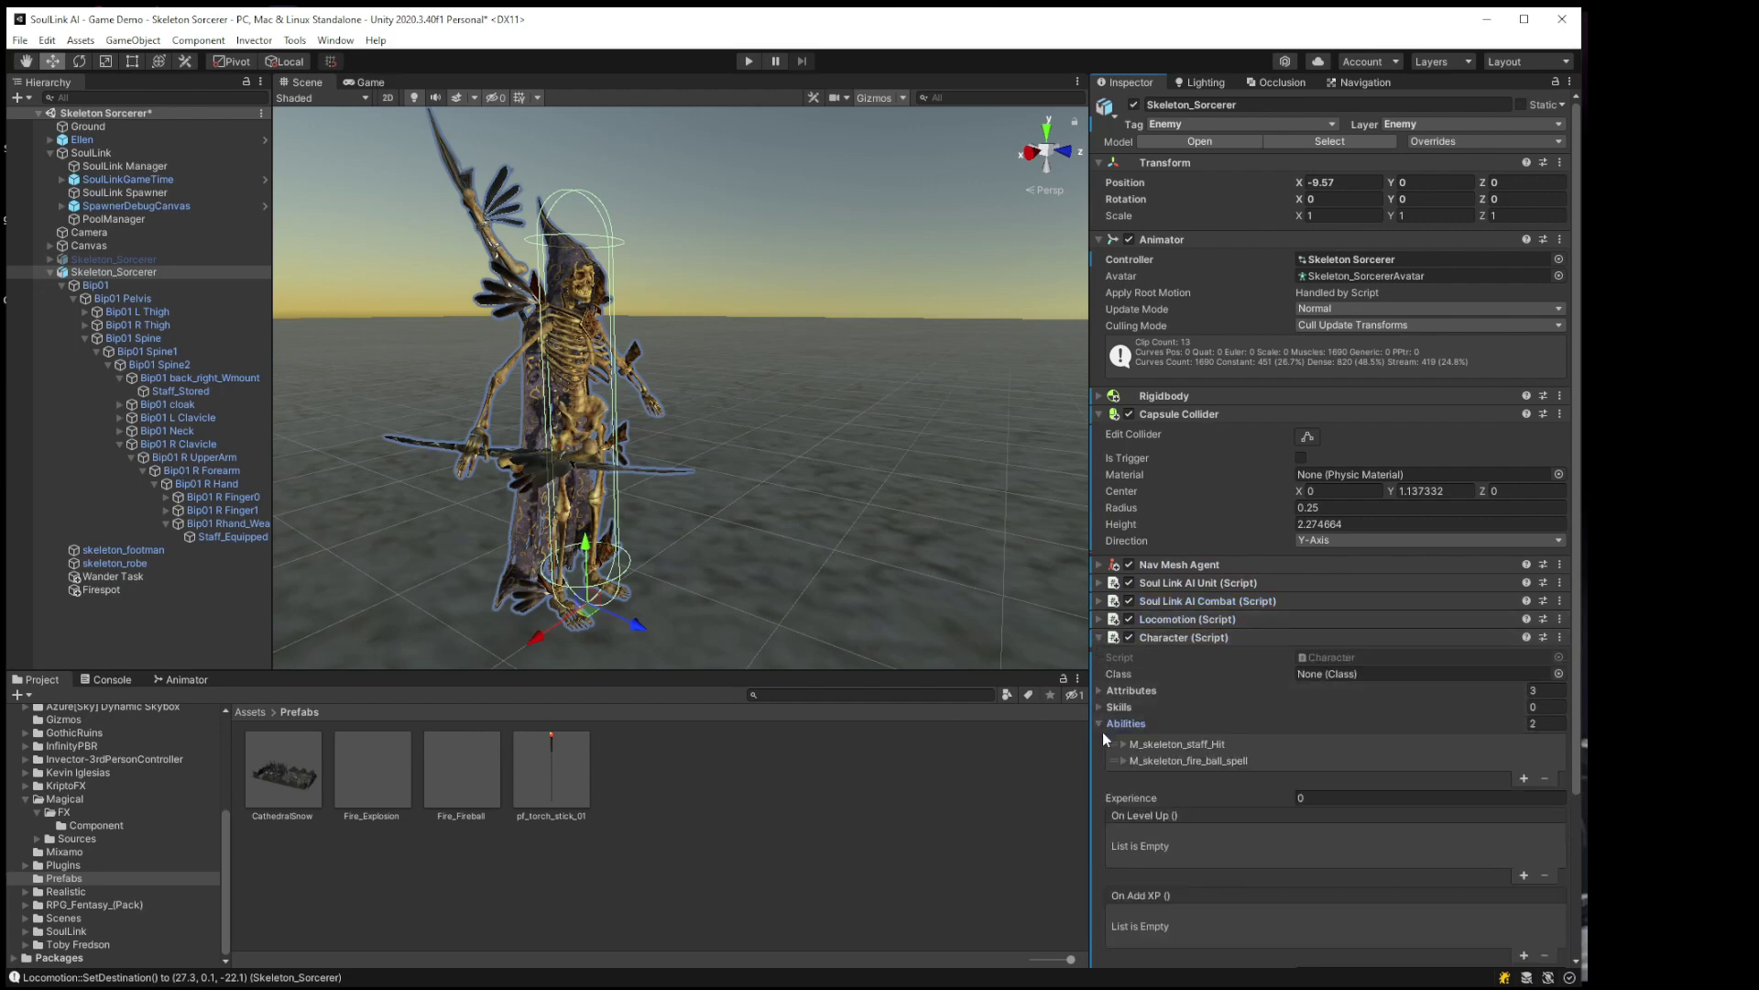
click(1125, 762)
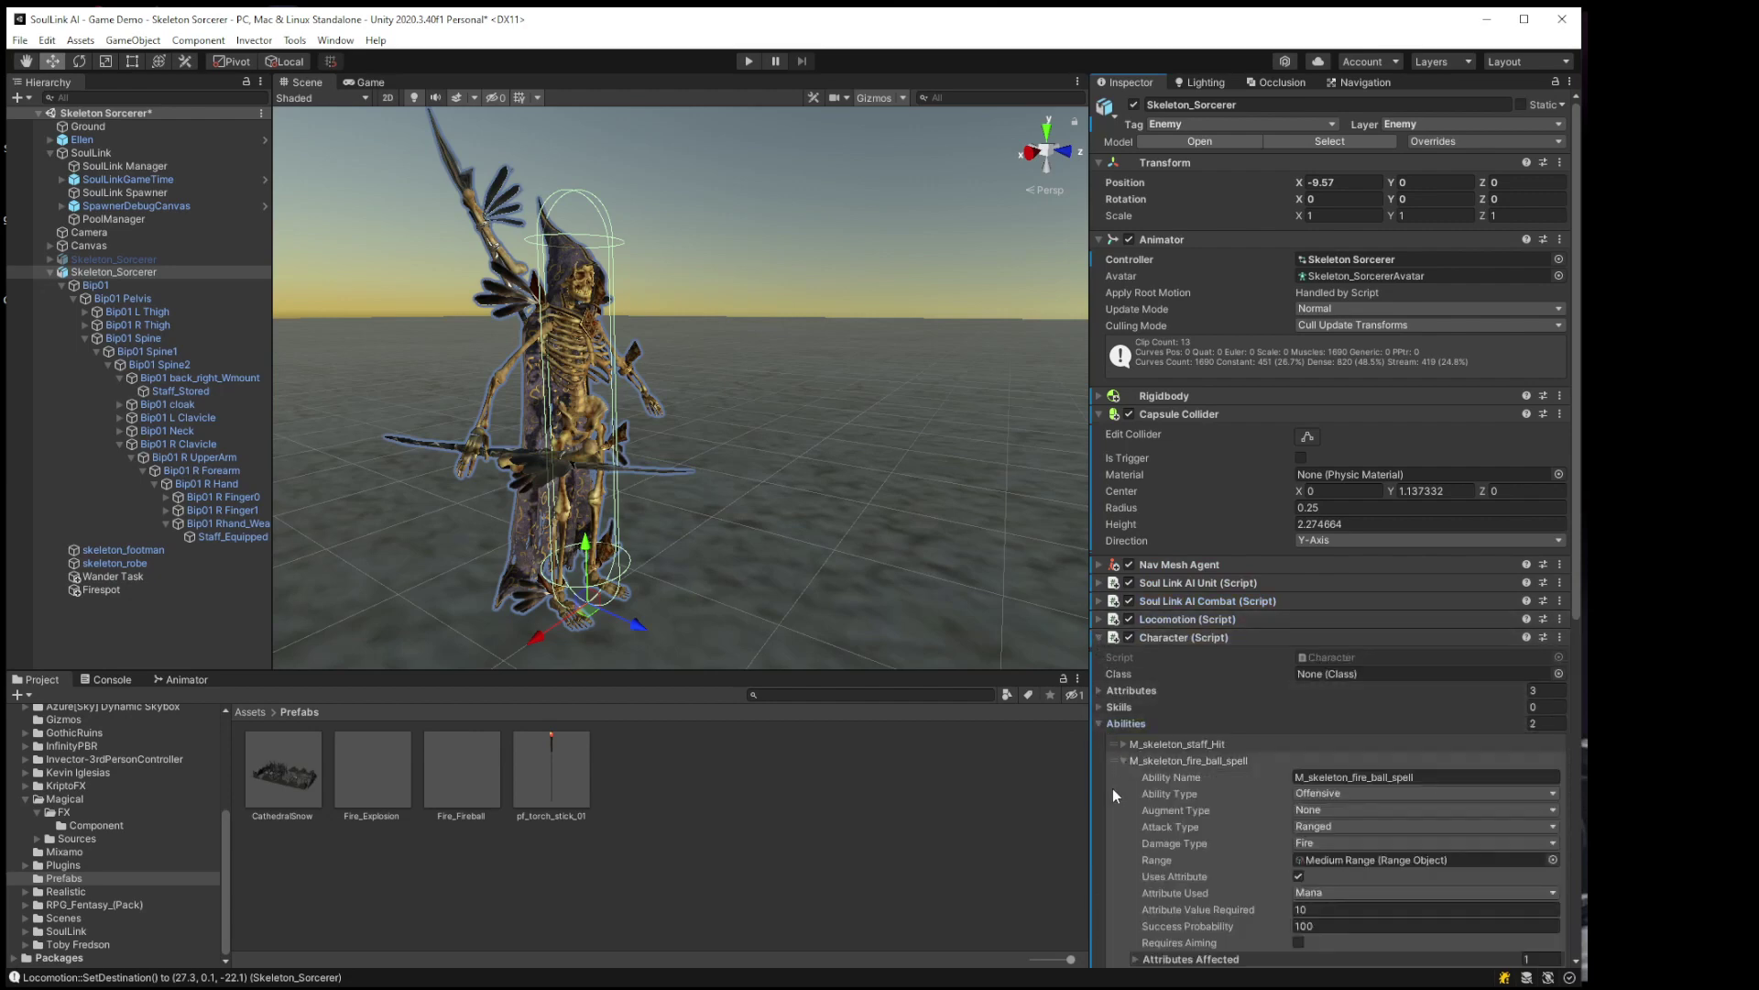
scroll(1113, 788, down, 5)
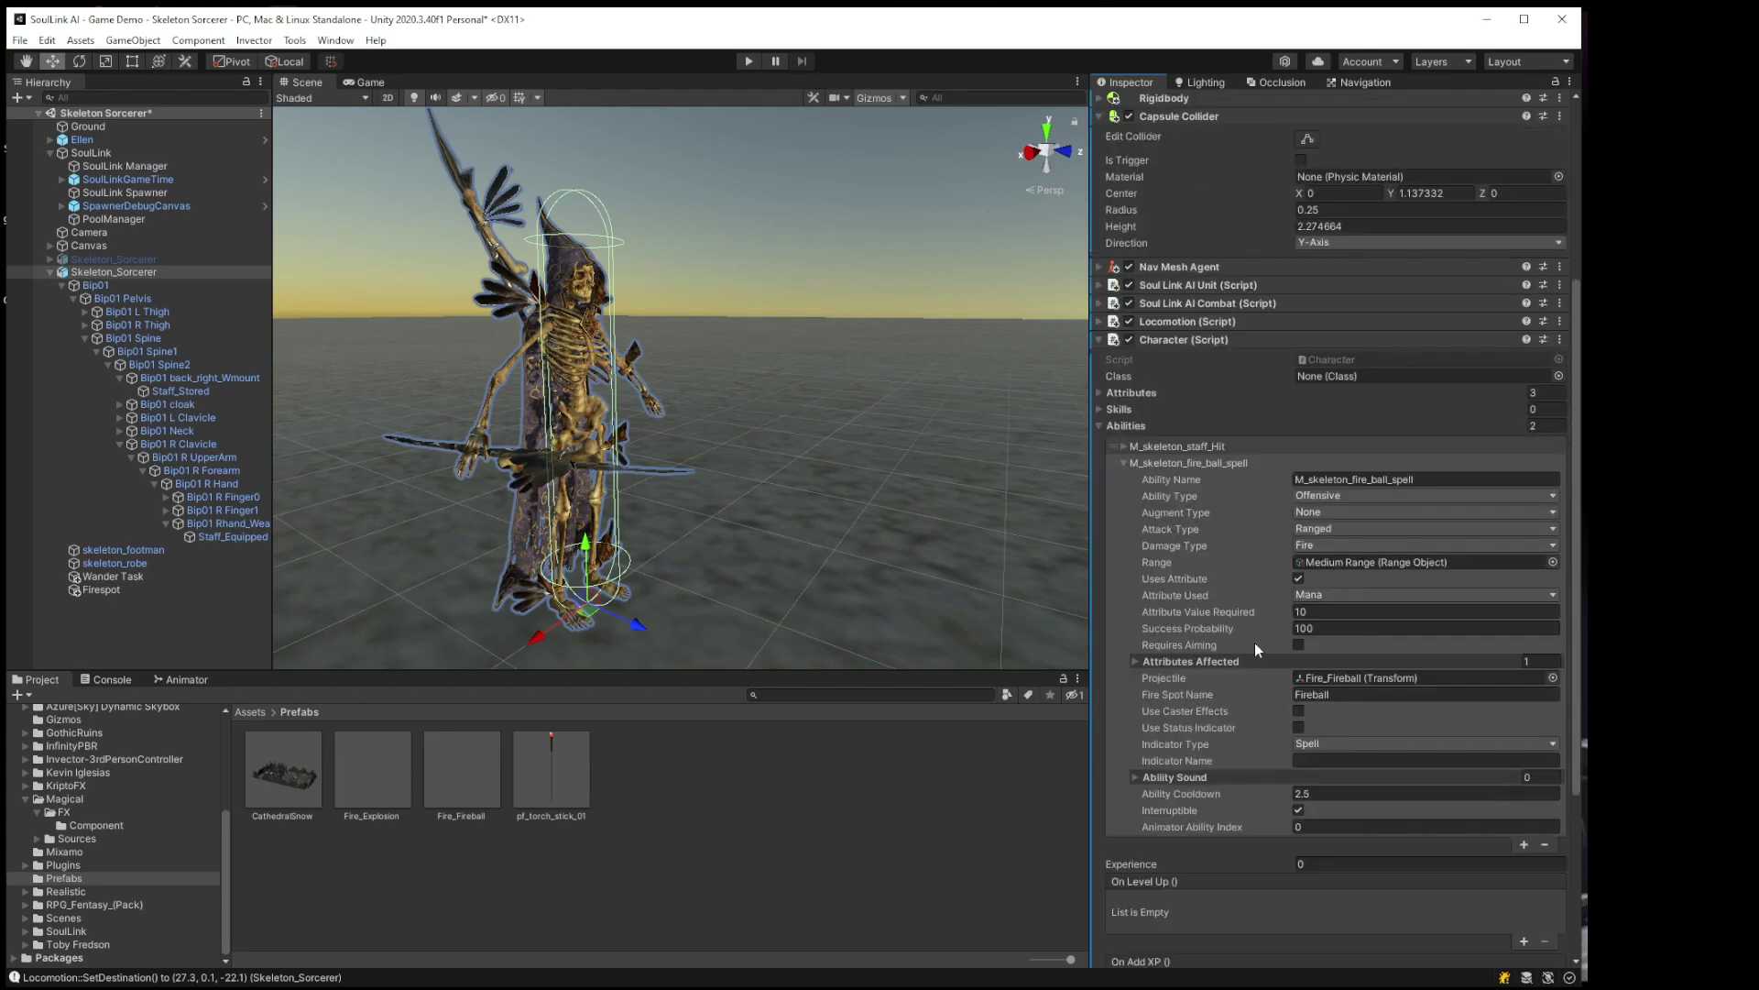
click(1297, 644)
click(1098, 425)
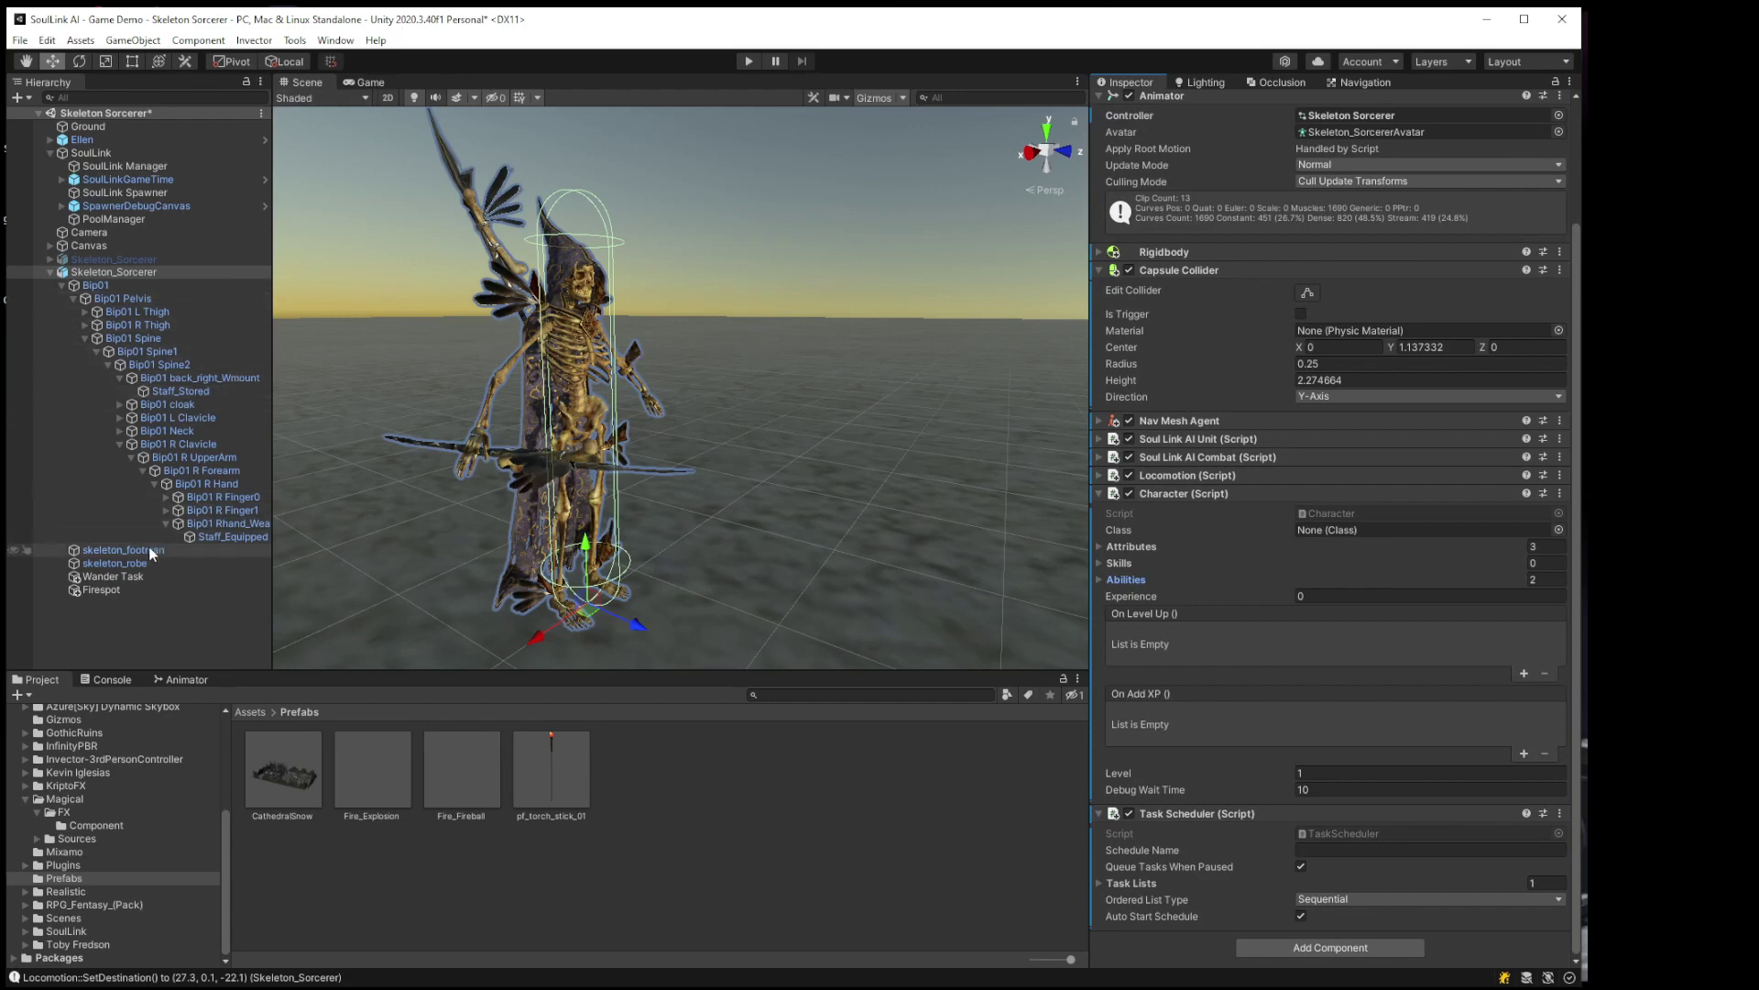
Step: Examine the Firespot's placement in front of the sorcerer and the Bip01 Spine, Spine1 and Spine2 bones
click(93, 586)
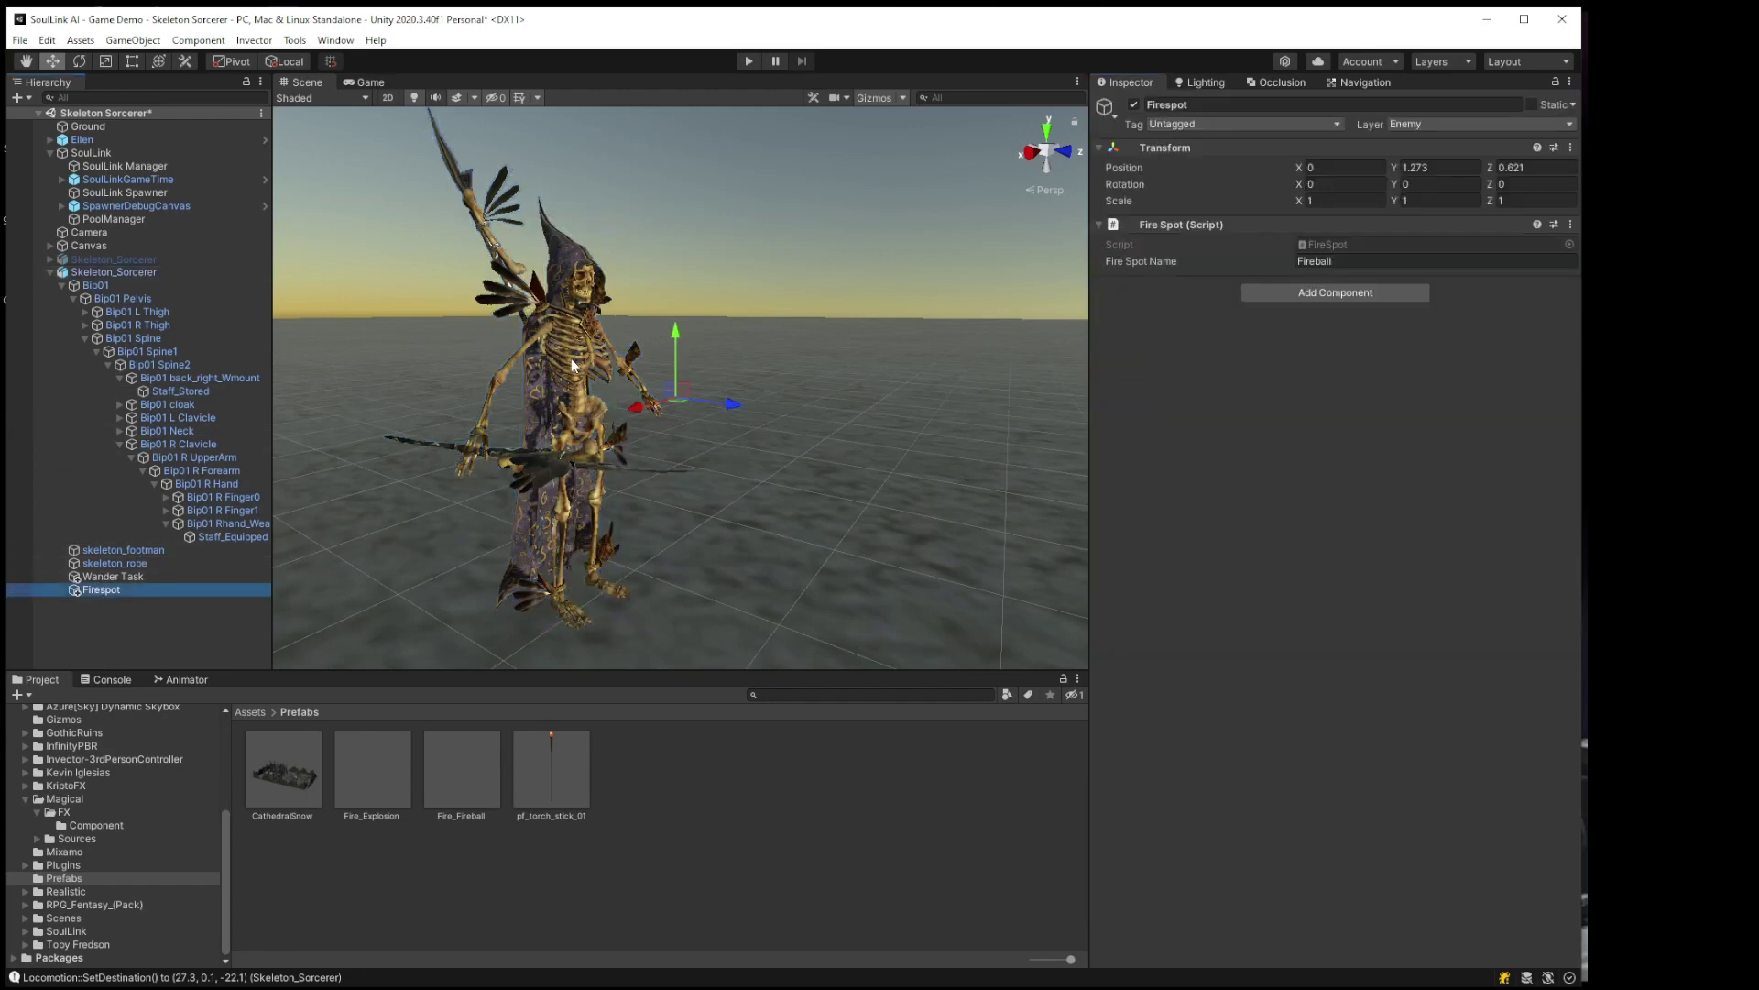
alt+drag(577, 365, 731, 364)
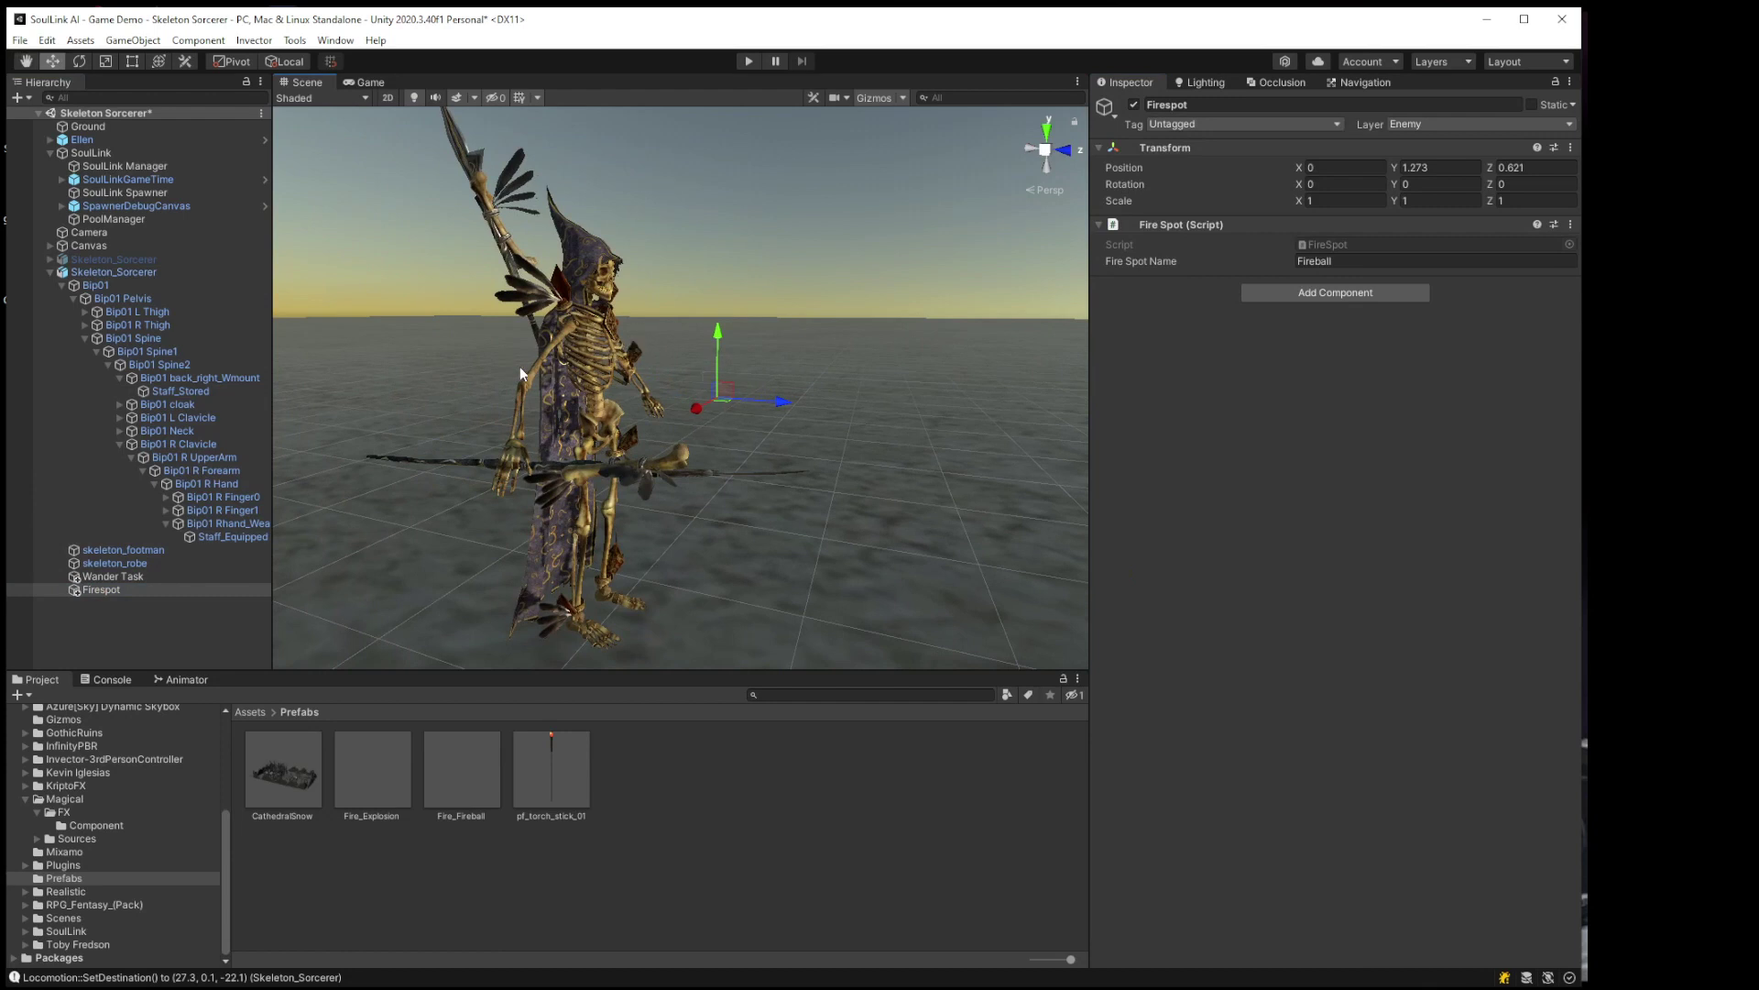
click(170, 366)
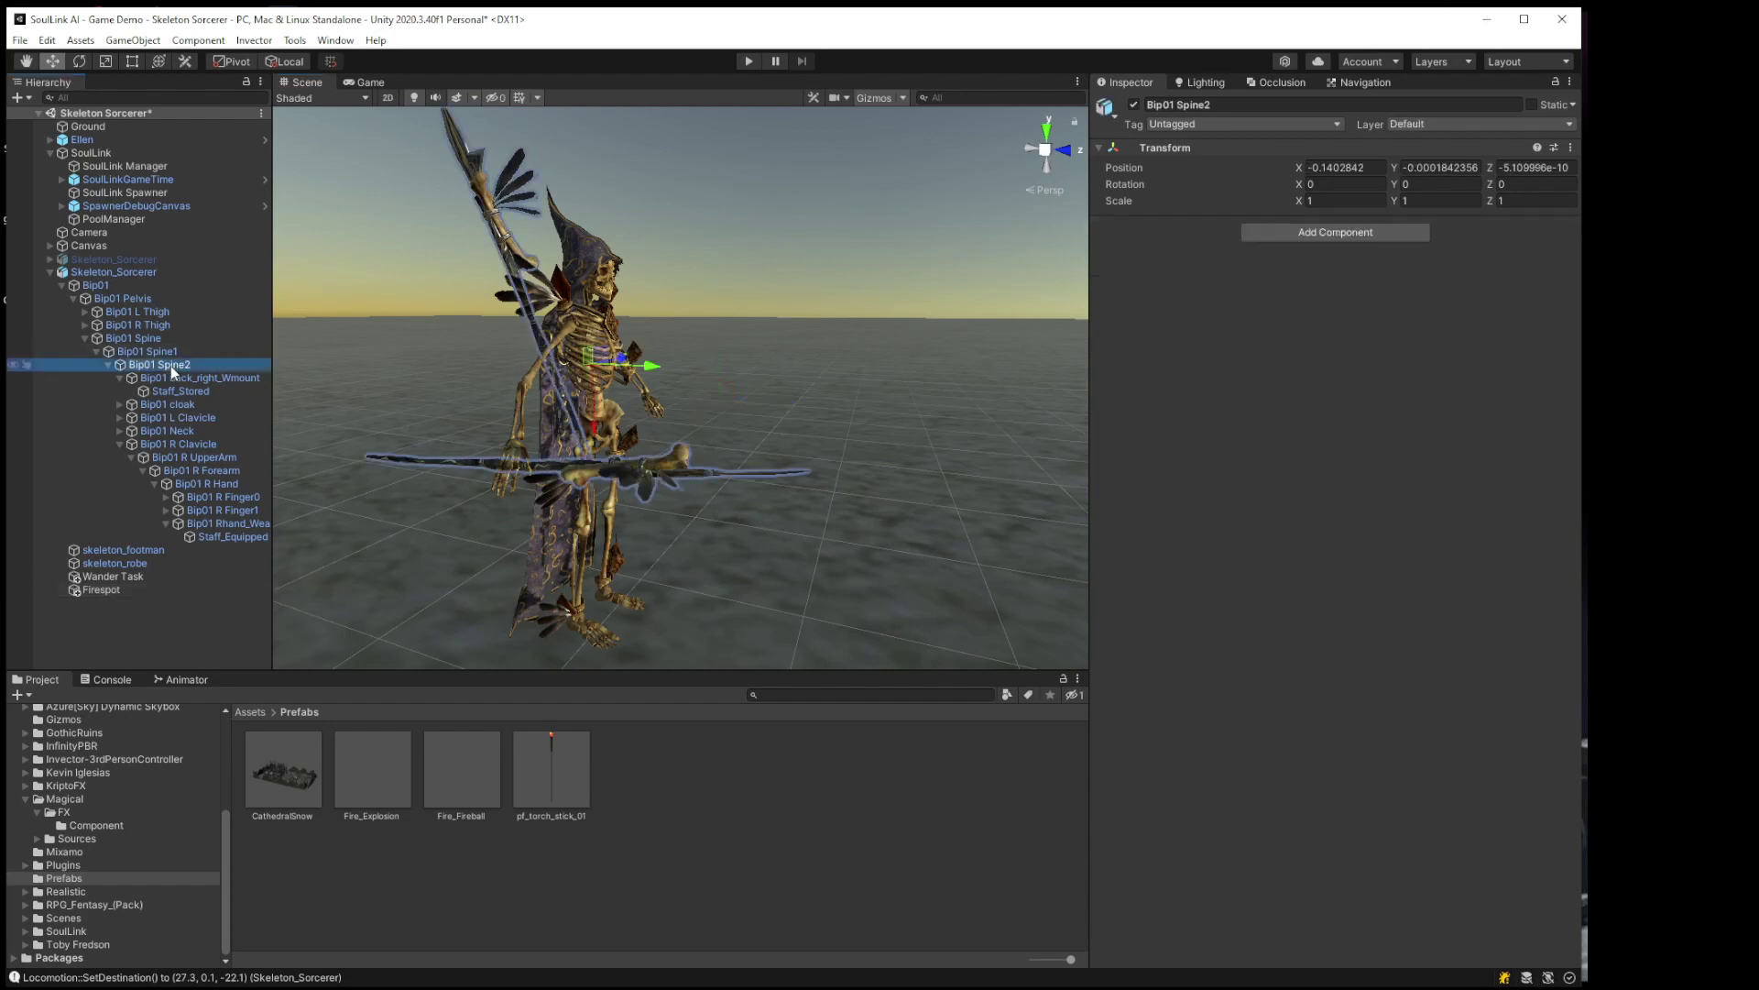
click(171, 355)
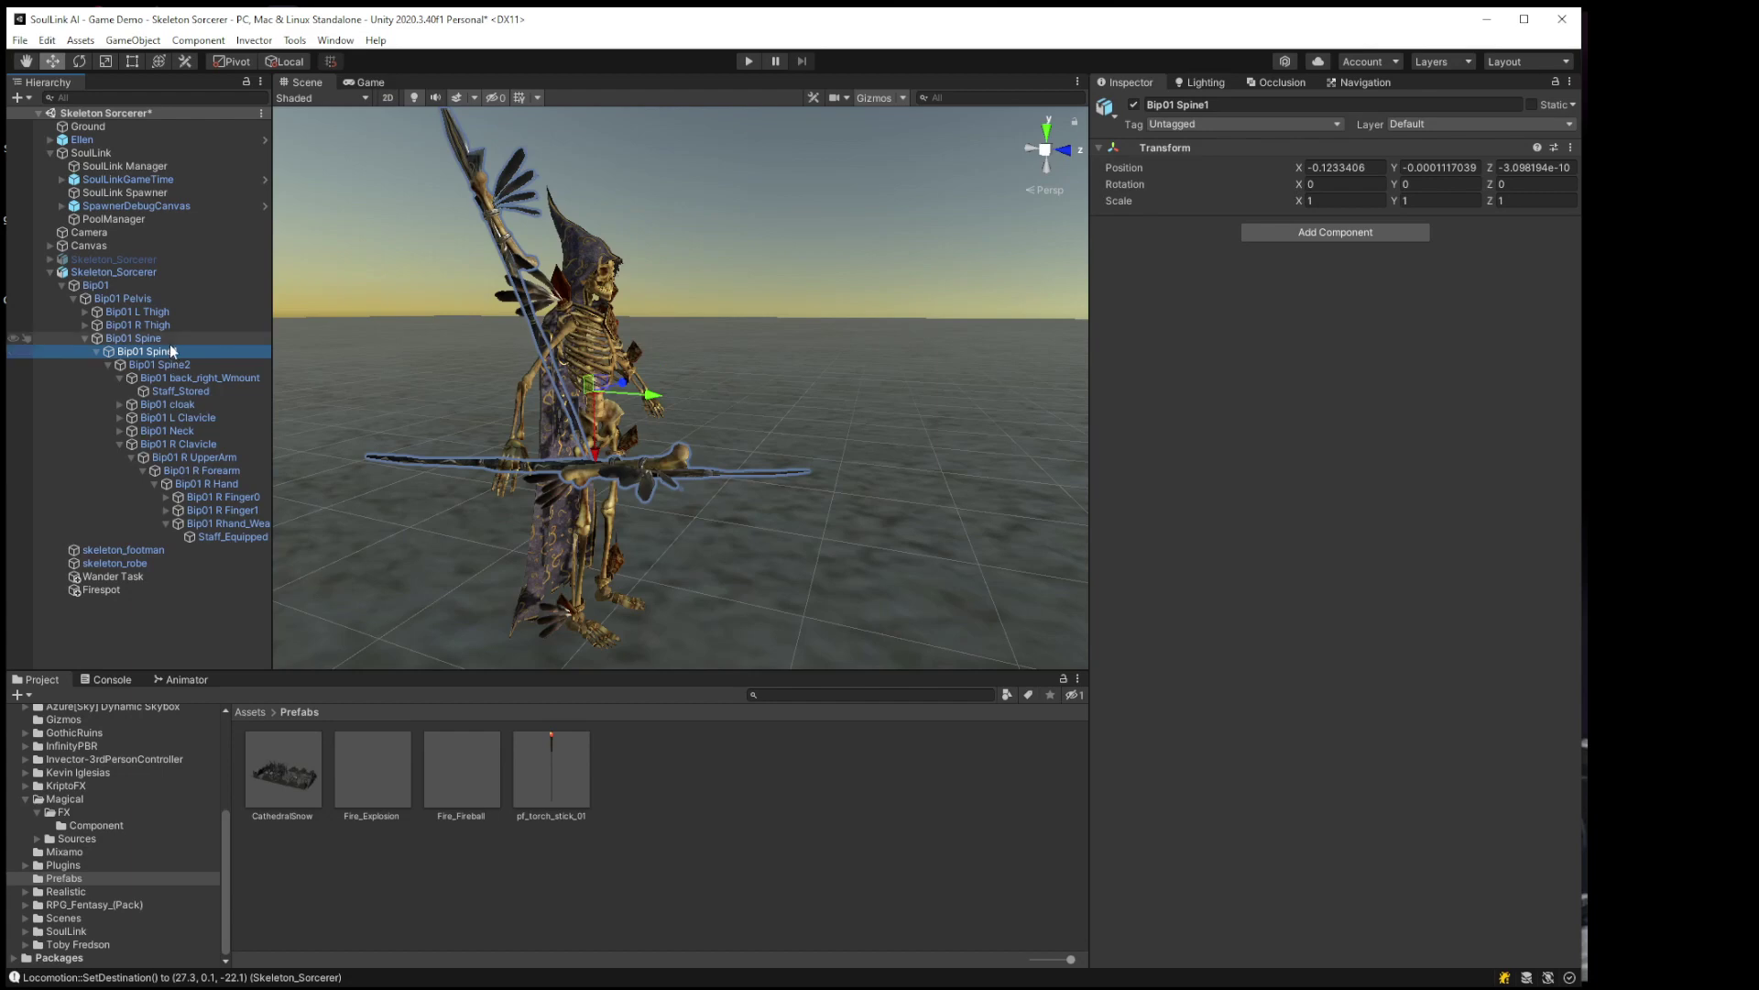
click(169, 340)
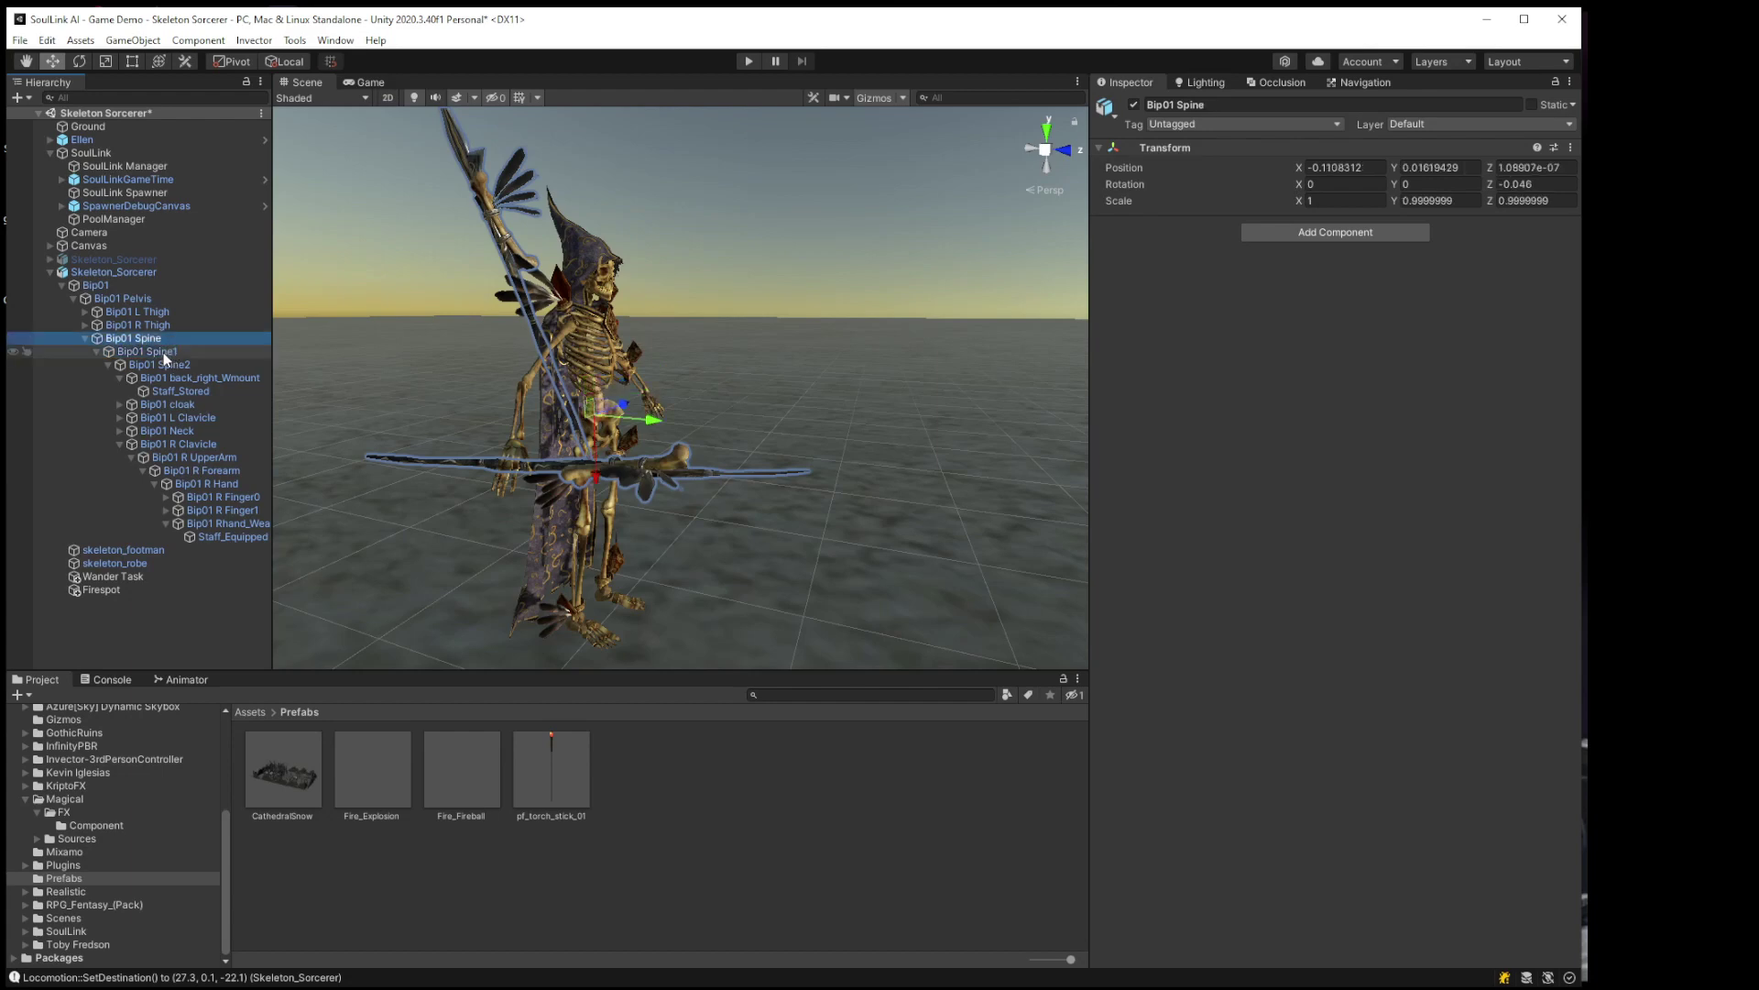
Step: Test-rotate the Bip01 Spine1 and Bip01 Spine2 bones in turn to compare how each bends the upper body, undoing every rotation
click(163, 352)
key(e)
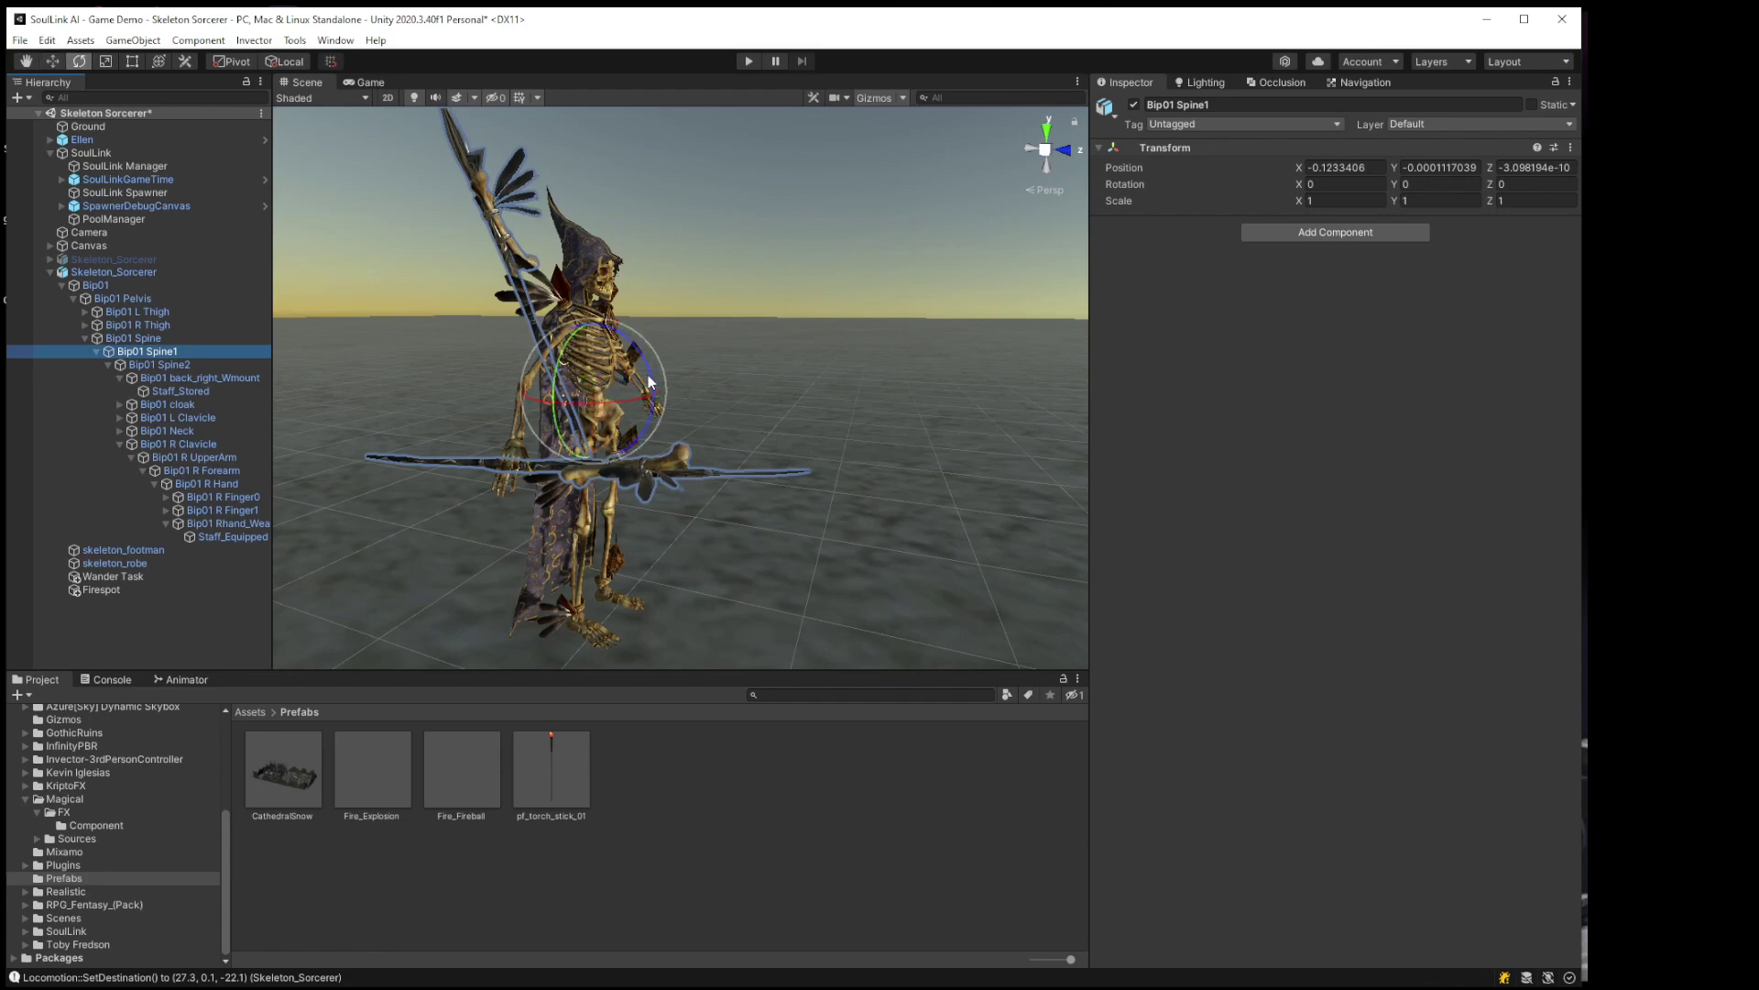
drag(646, 383, 609, 308)
key(ctrl+z)
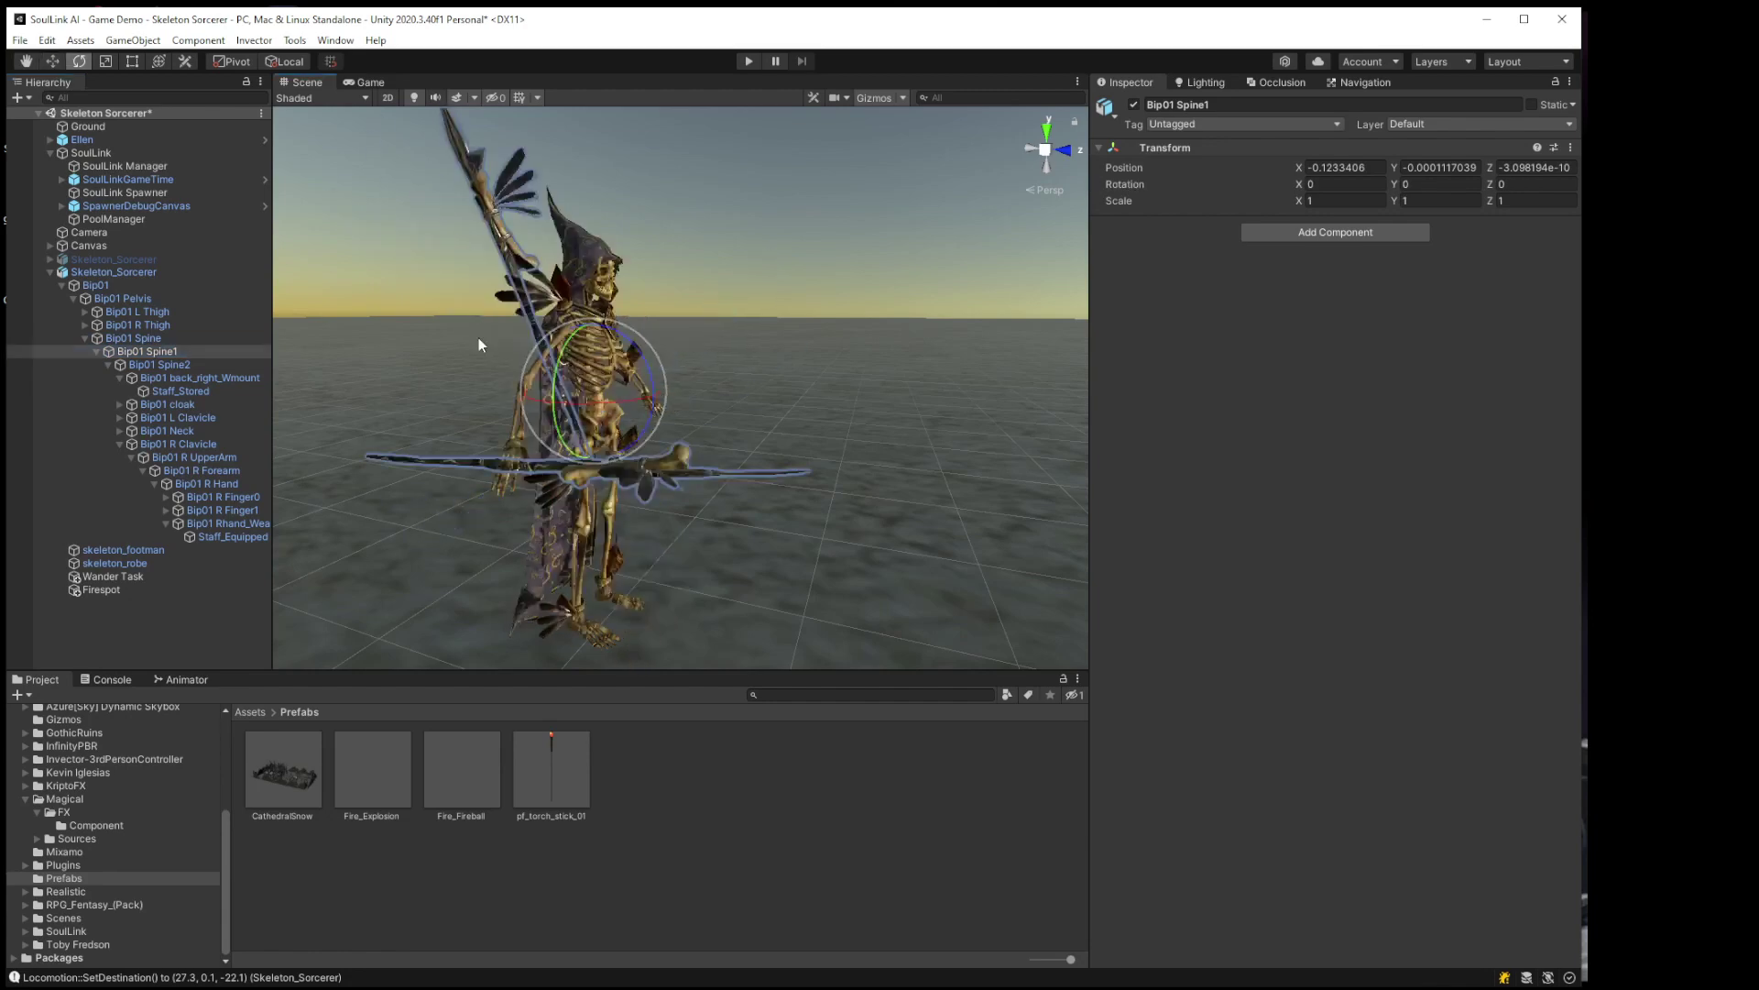
click(170, 365)
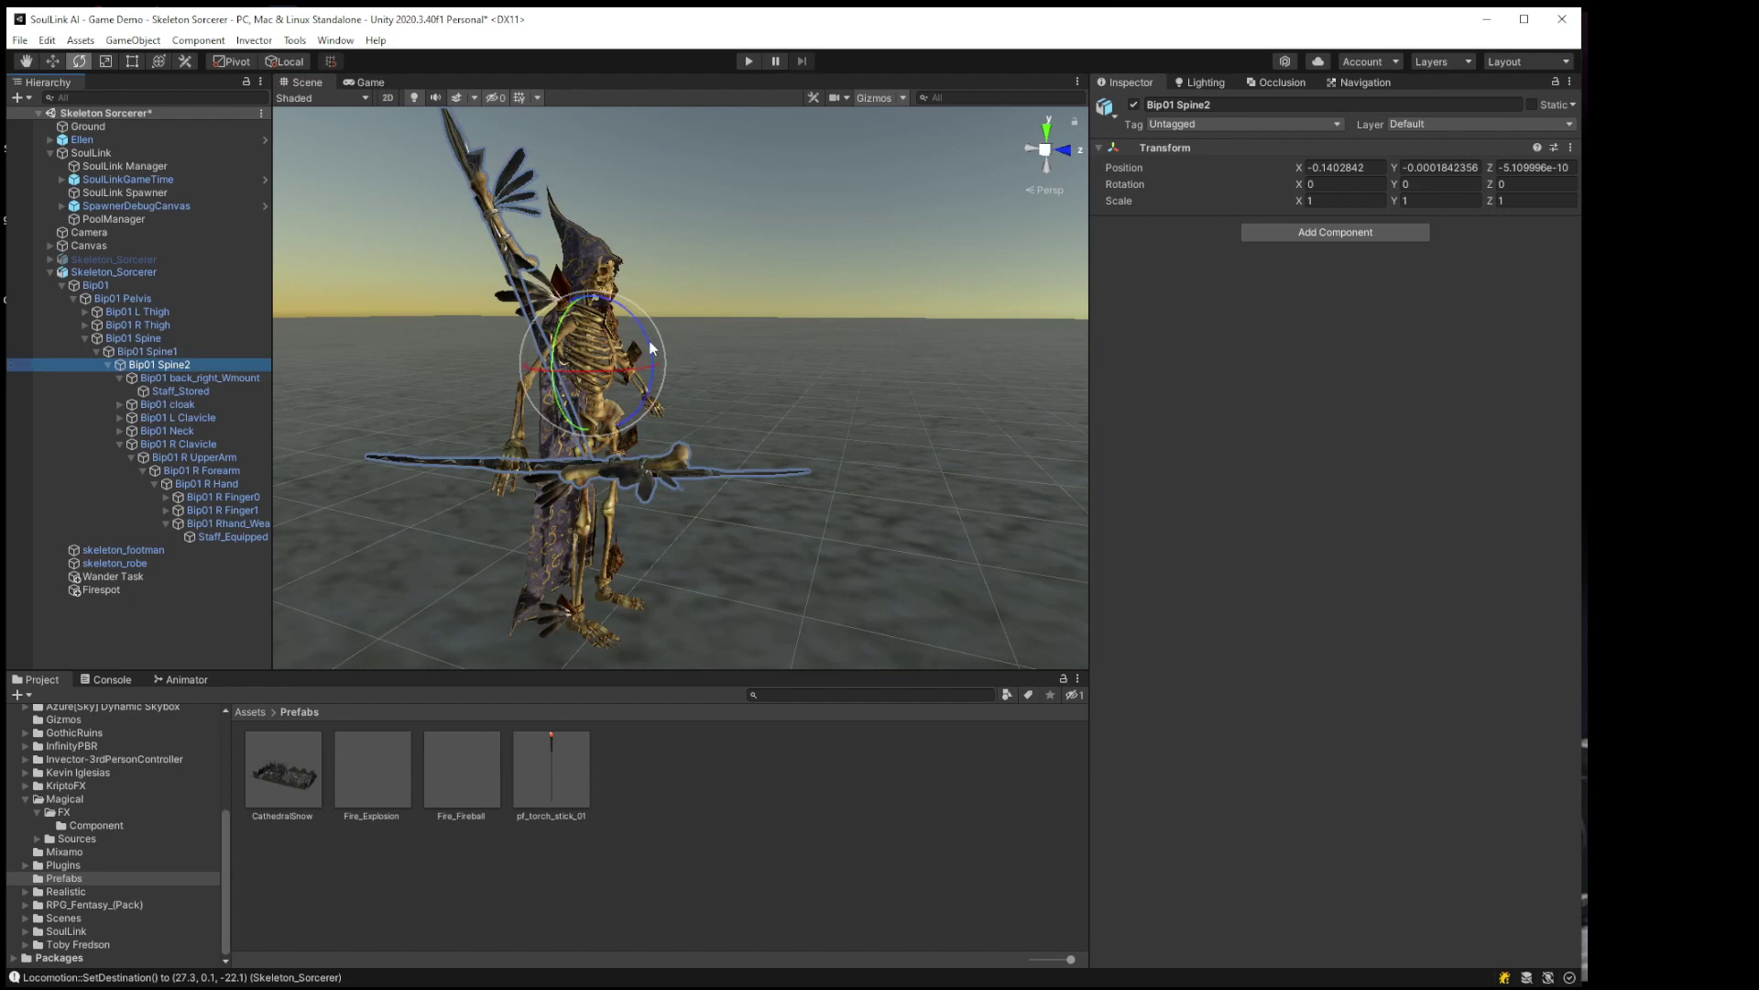
drag(653, 348, 667, 365)
key(ctrl+z)
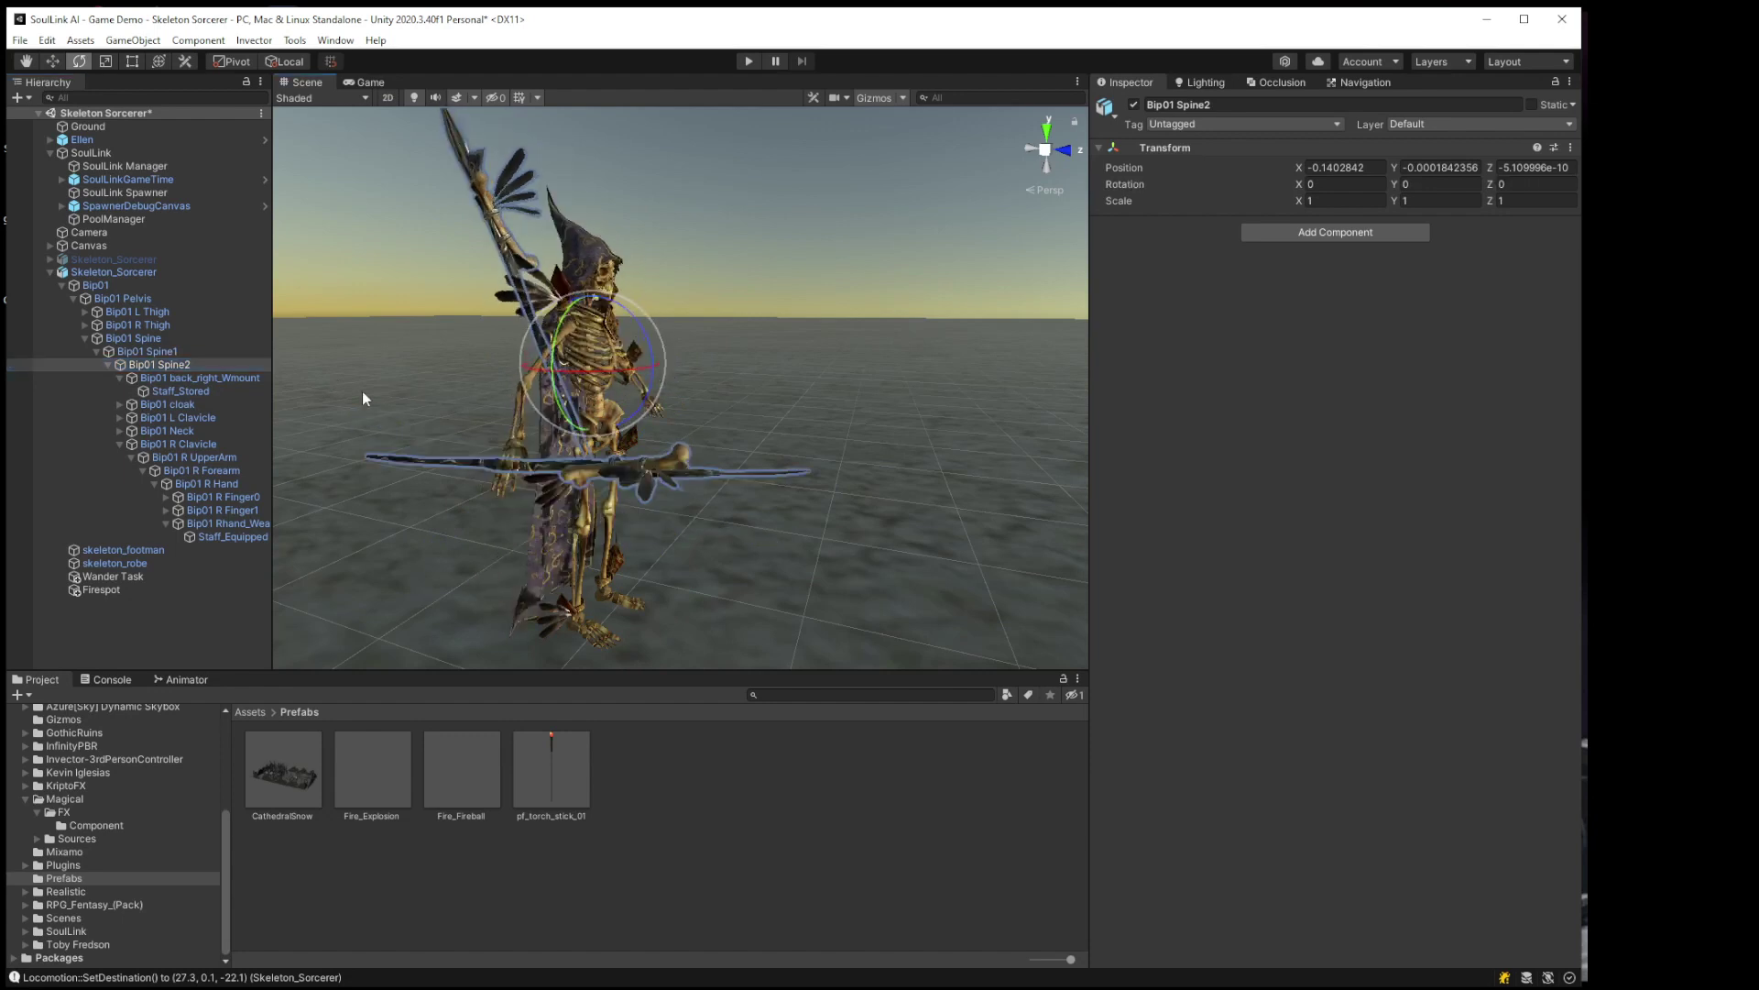
click(168, 357)
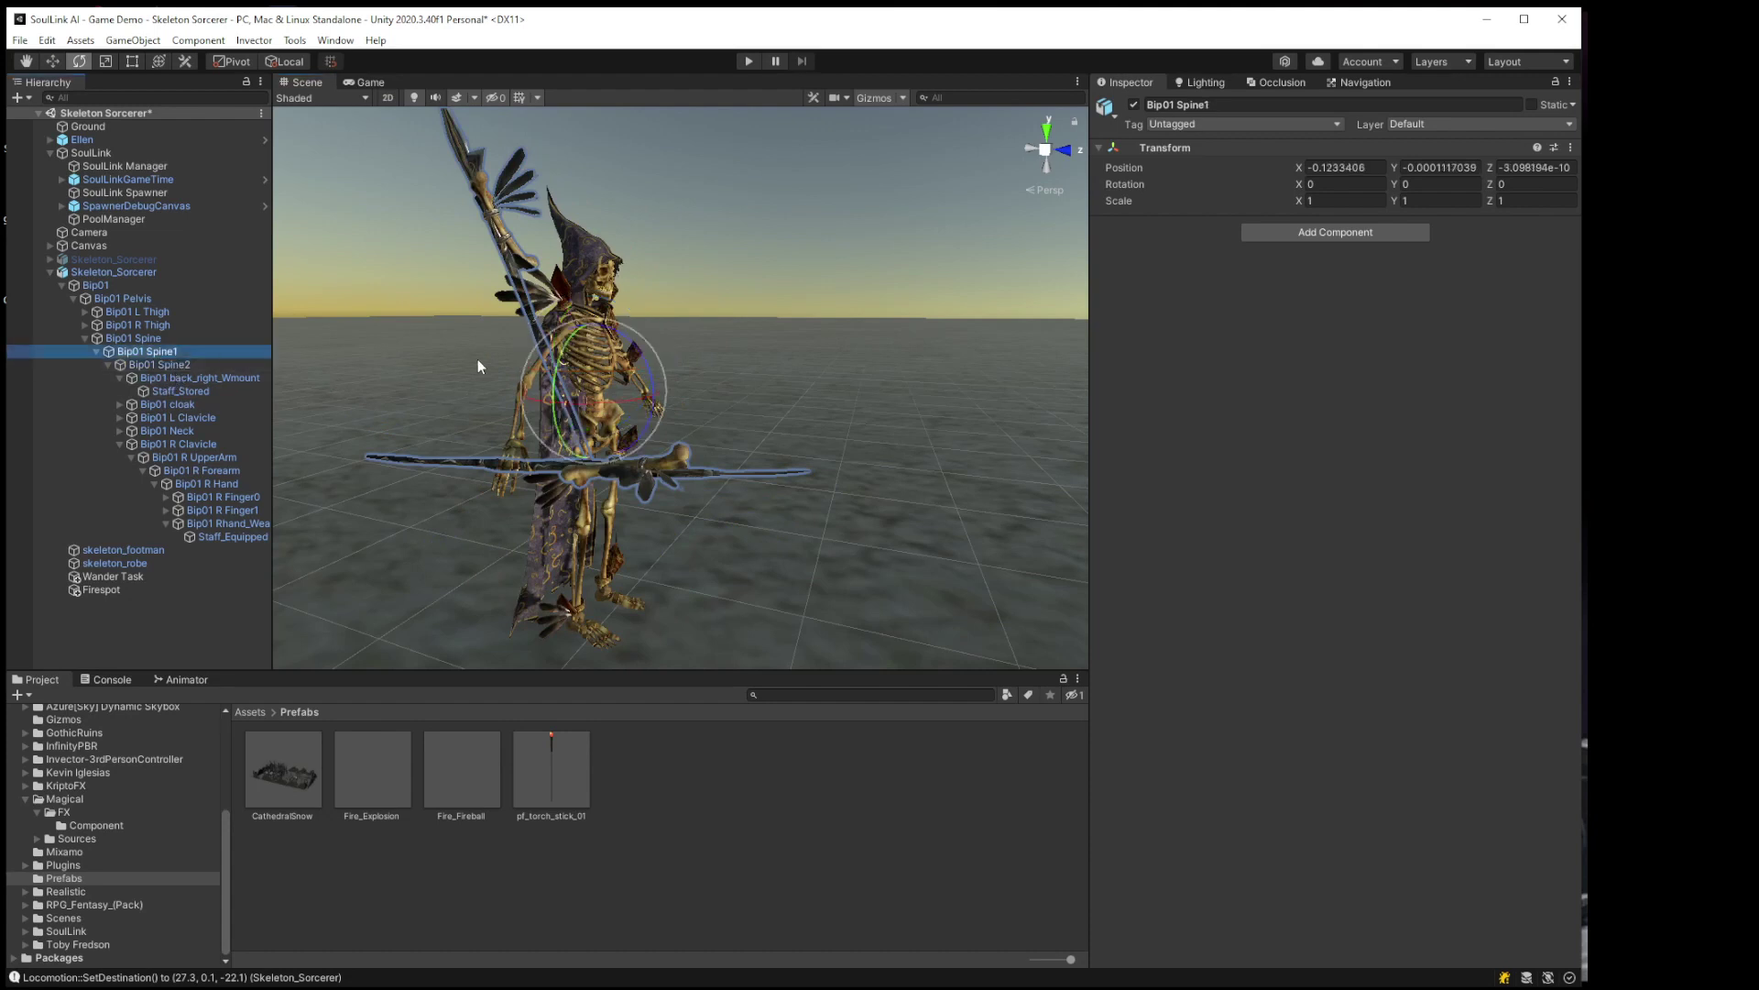
mouse_move(647, 363)
mouse_down()
mouse_move(668, 376)
mouse_move(657, 361)
mouse_up()
key(ctrl+z)
click(191, 365)
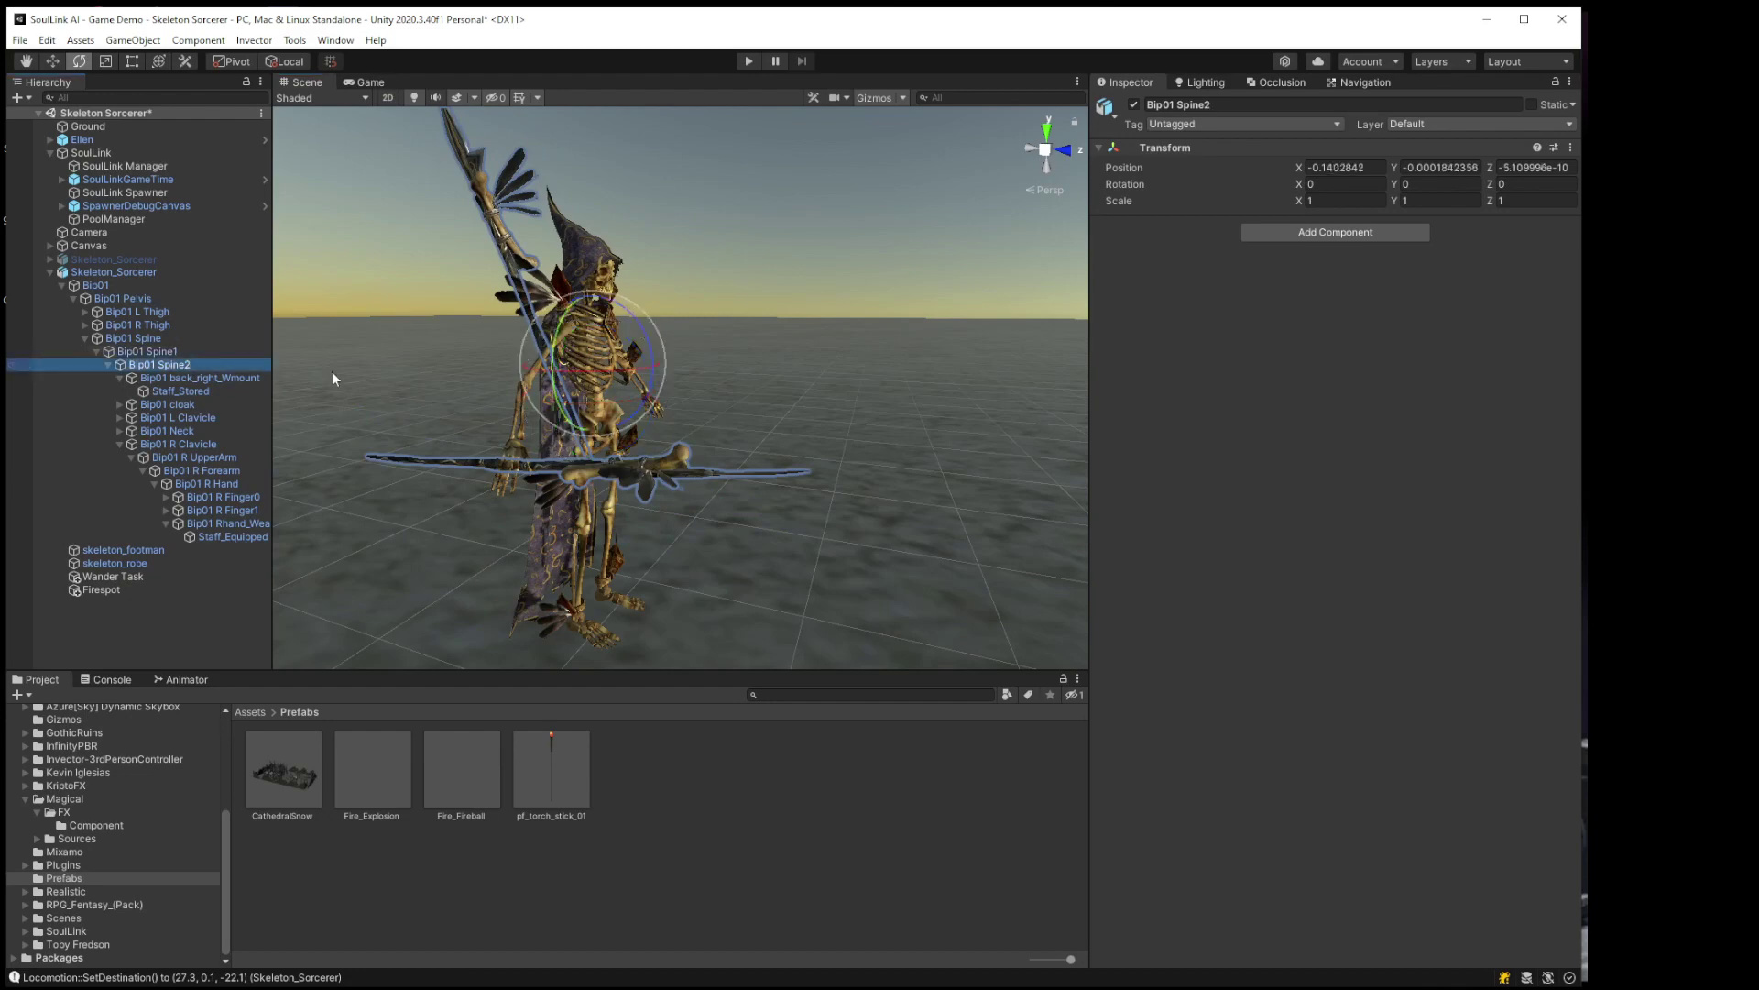
mouse_move(635, 319)
mouse_down()
mouse_move(671, 348)
mouse_move(640, 323)
mouse_up()
key(ctrl+z)
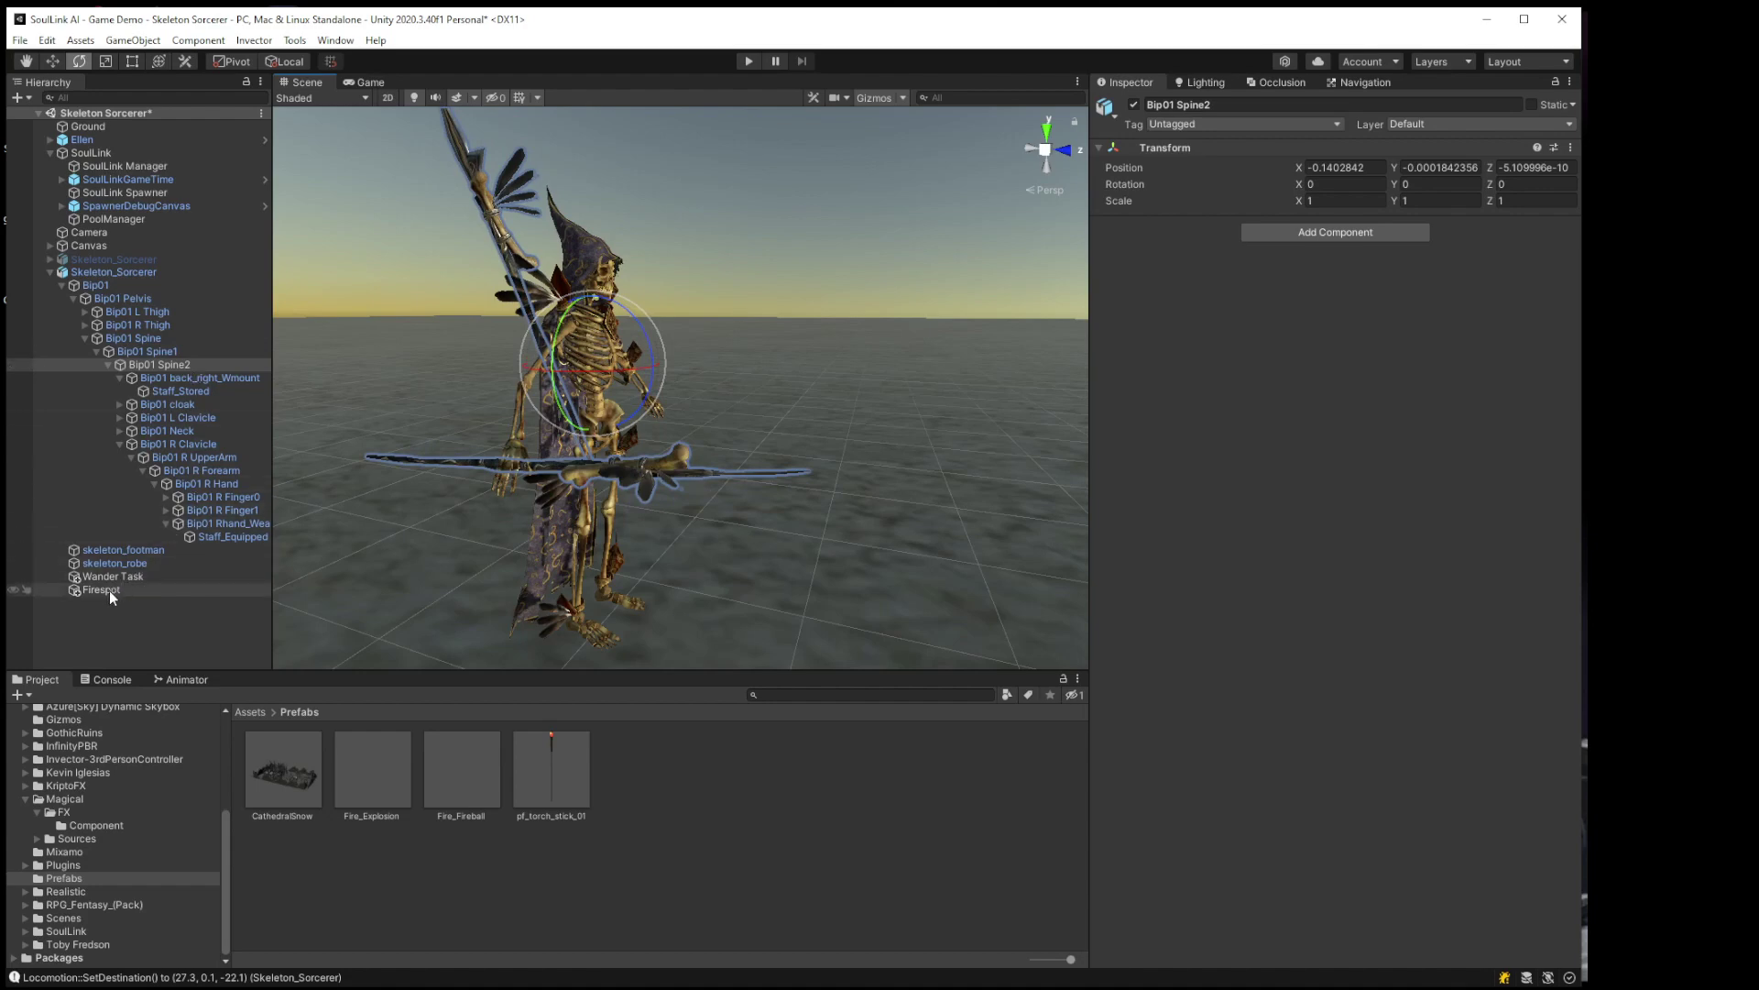
Step: Unpack the Skeleton_Sorcerer prefab instance and make Firespot a child of Bip01 Spine2
drag(108, 590, 168, 376)
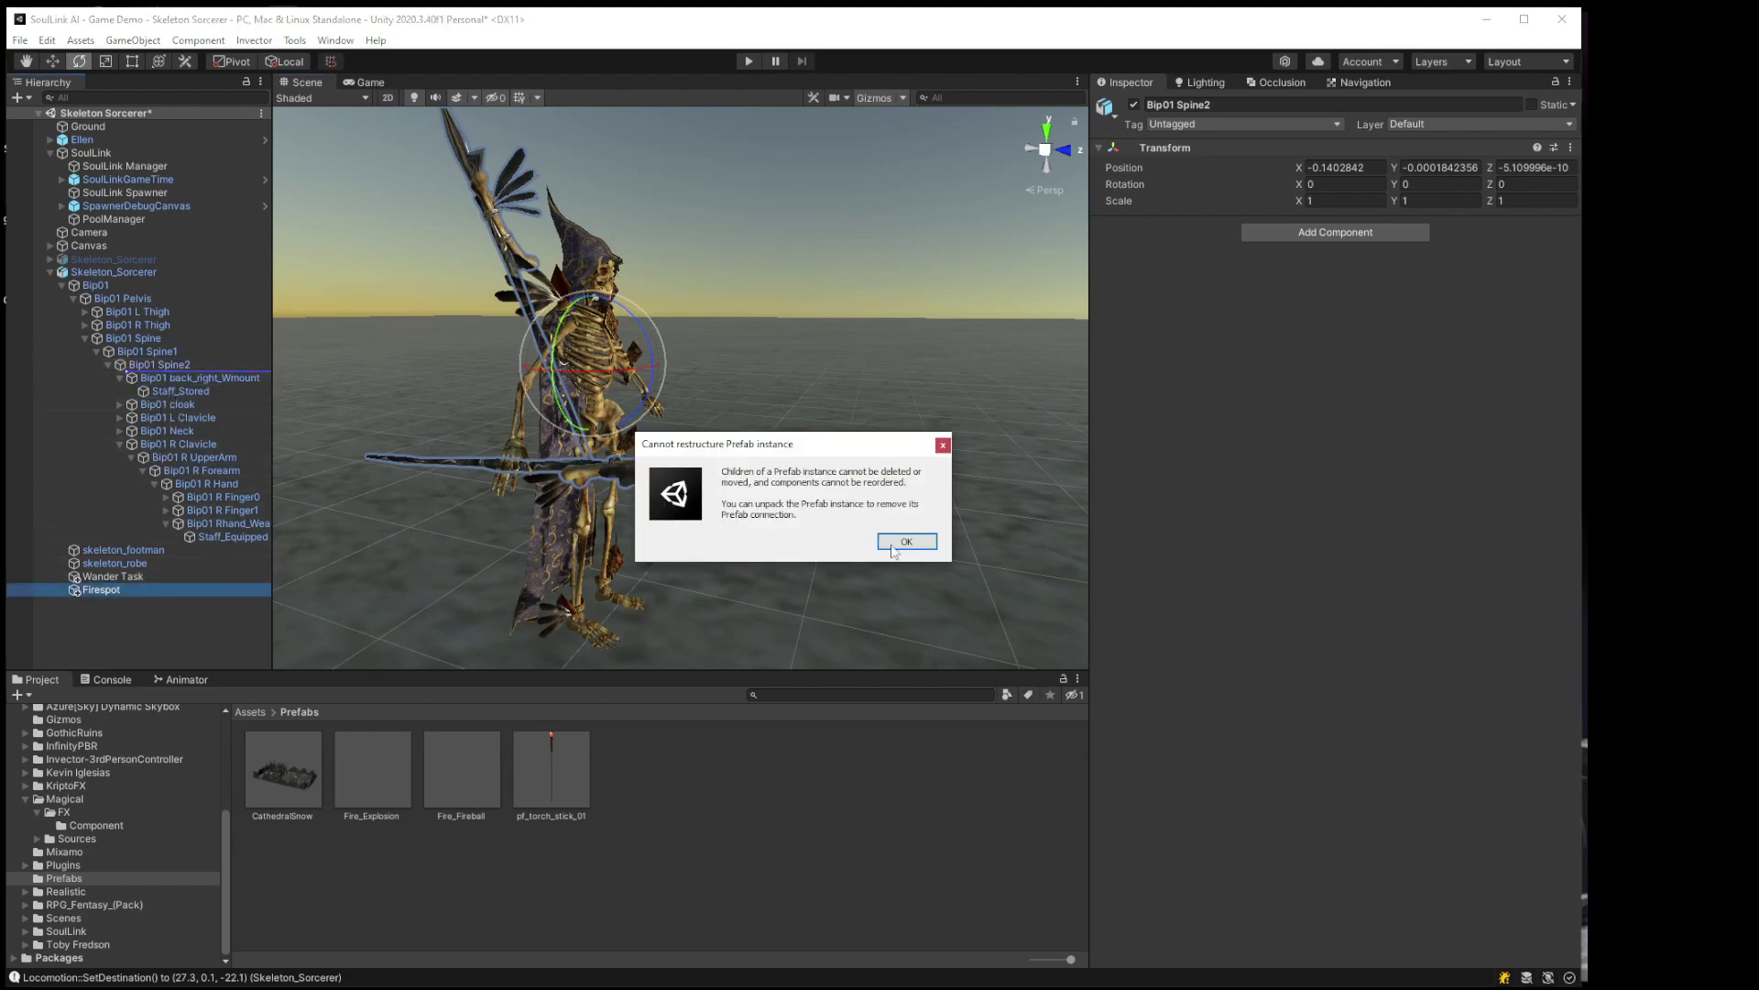
click(943, 446)
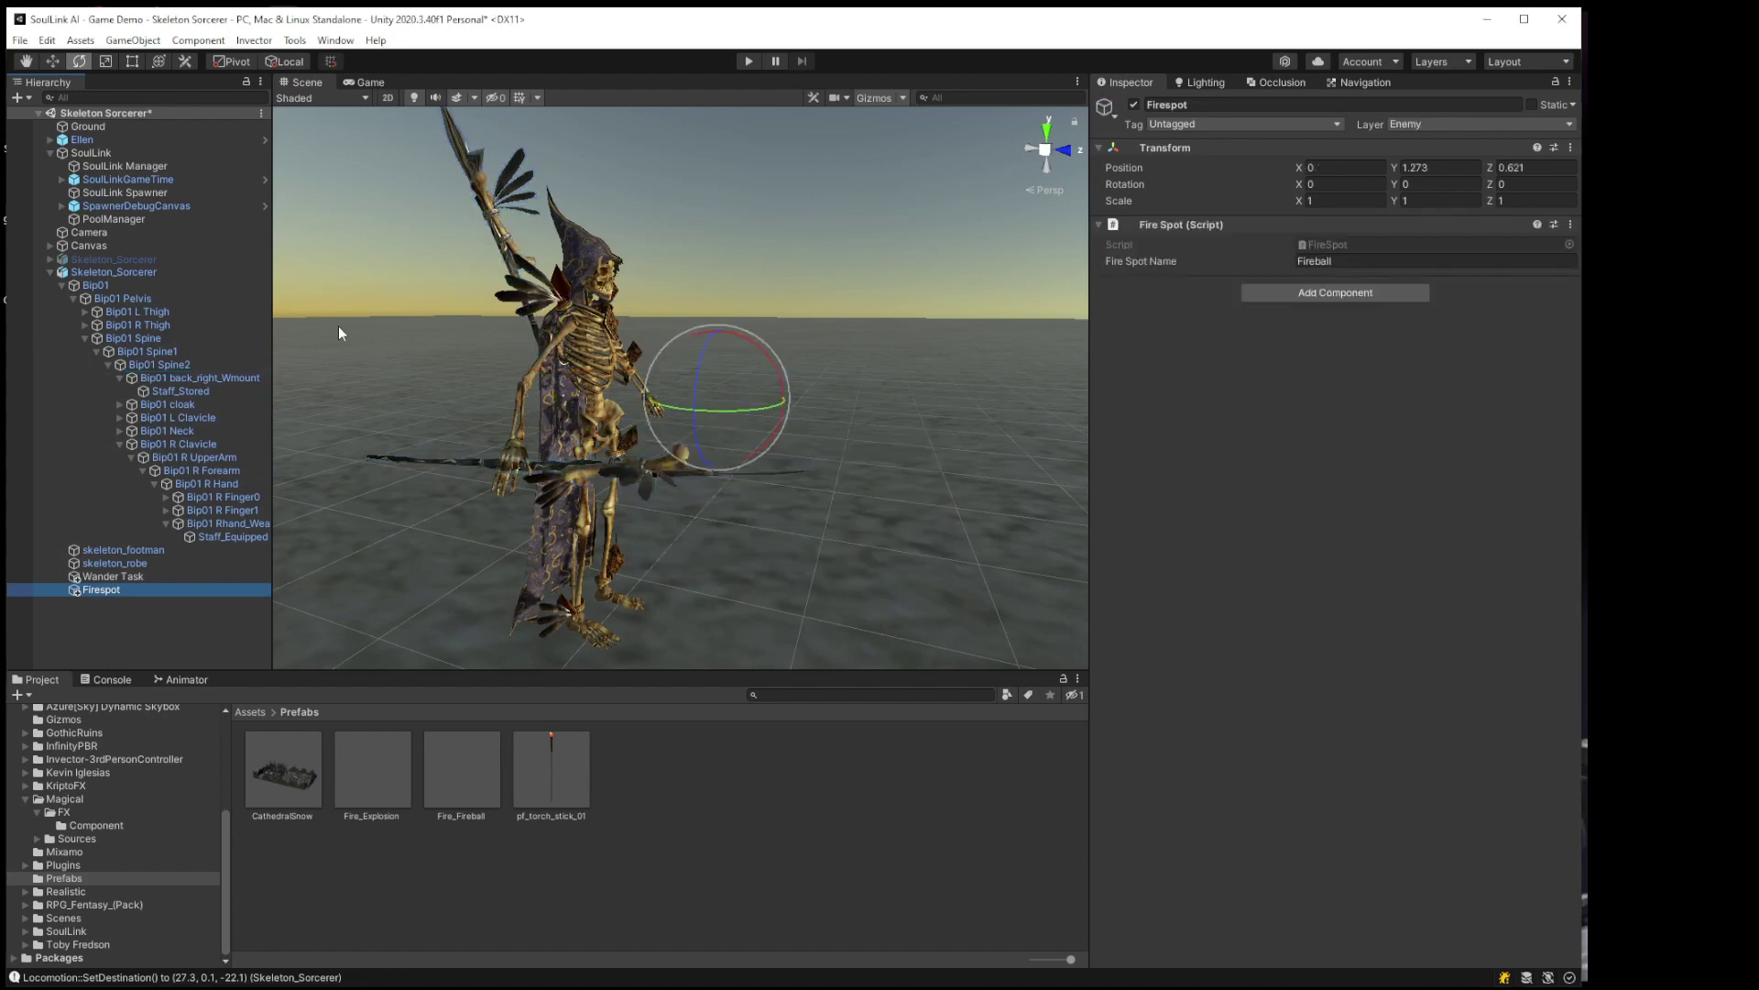
click(129, 272)
right_click(129, 272)
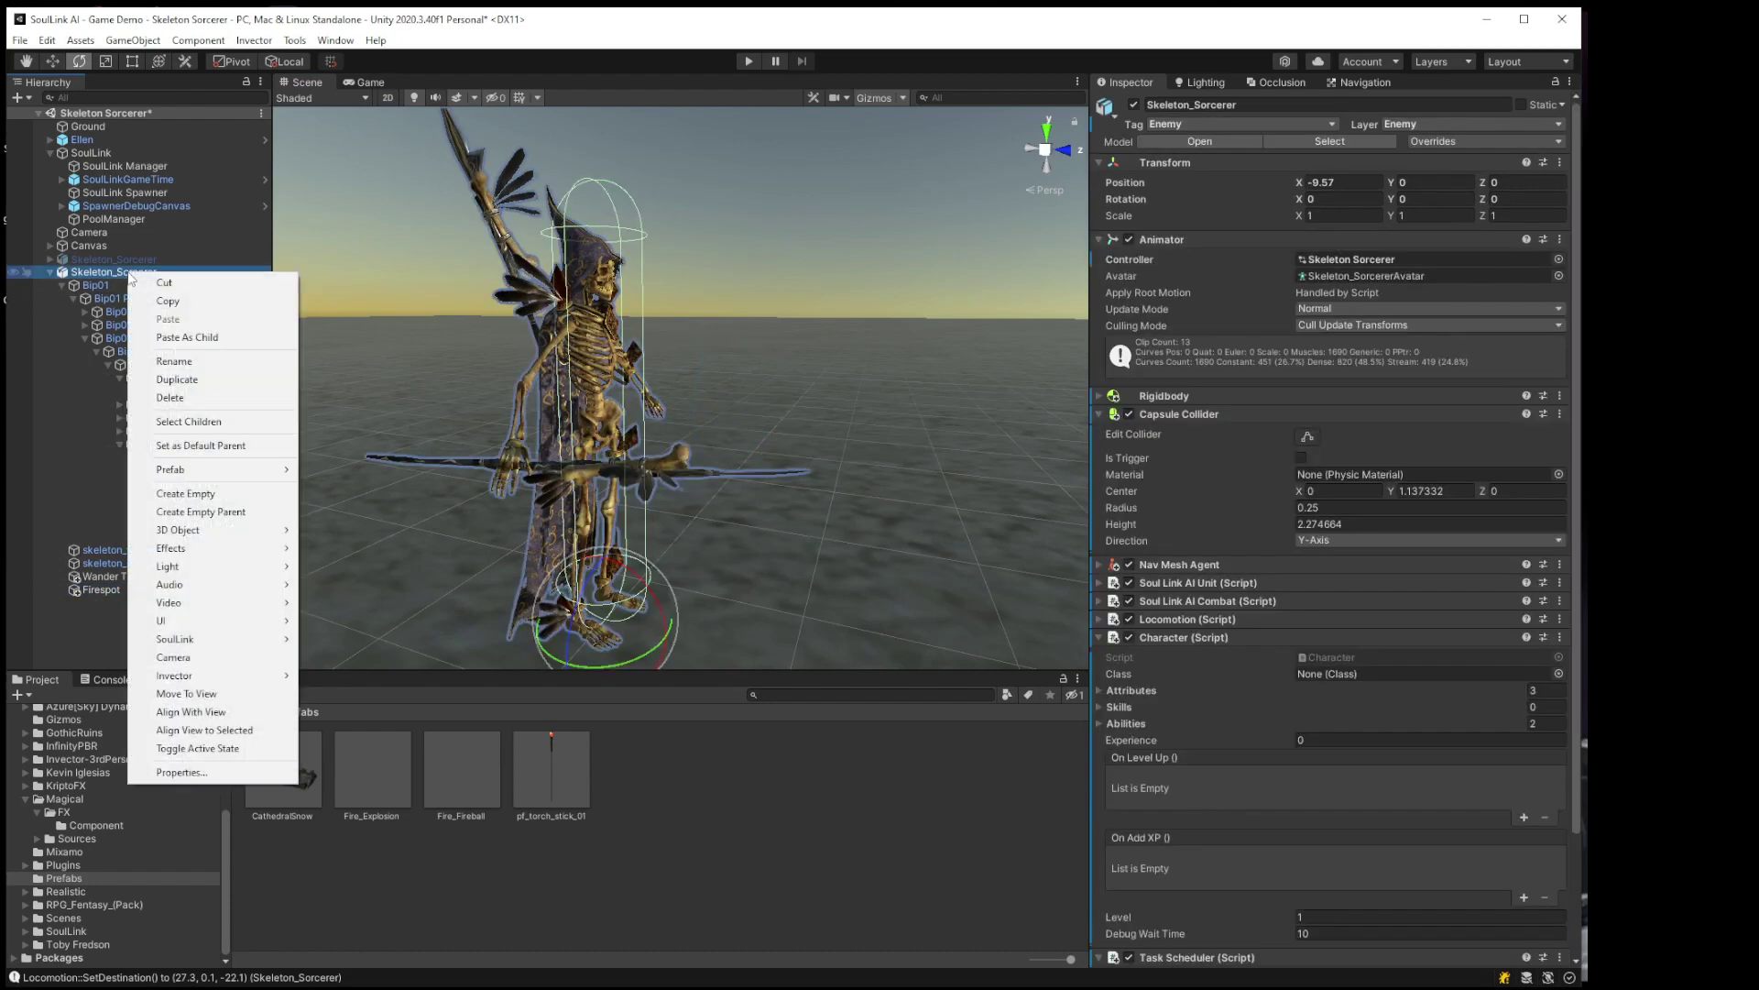
mouse_move(219, 469)
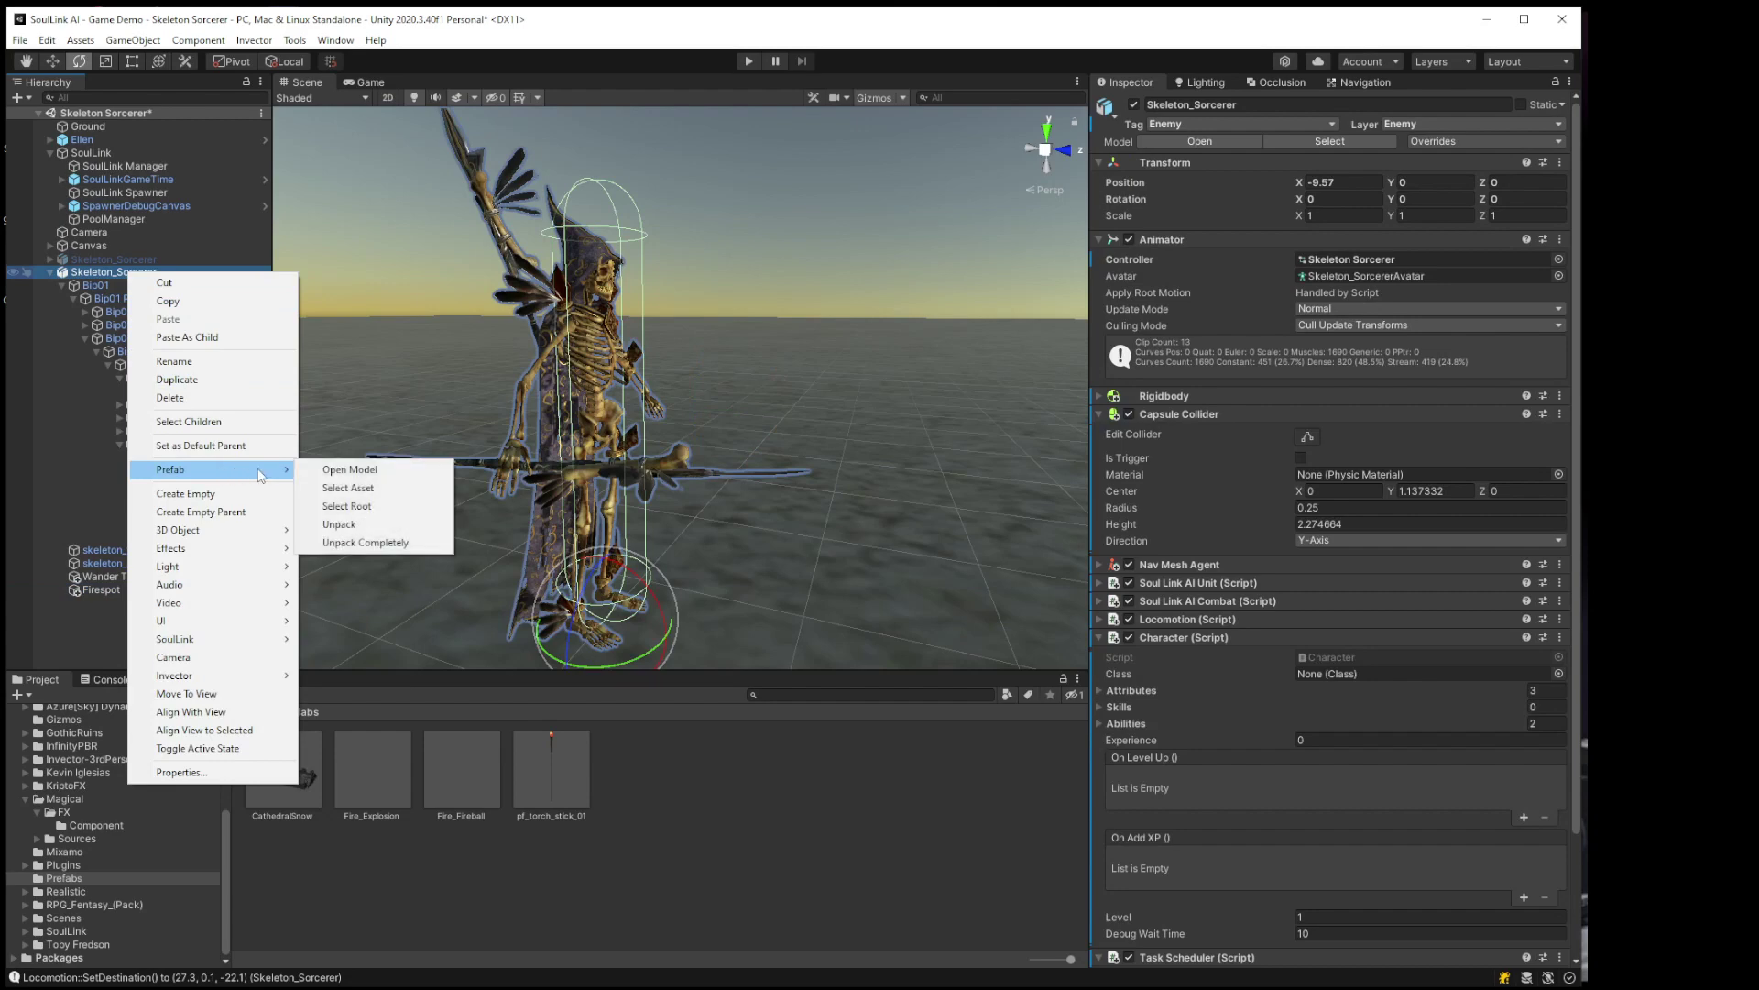
click(373, 507)
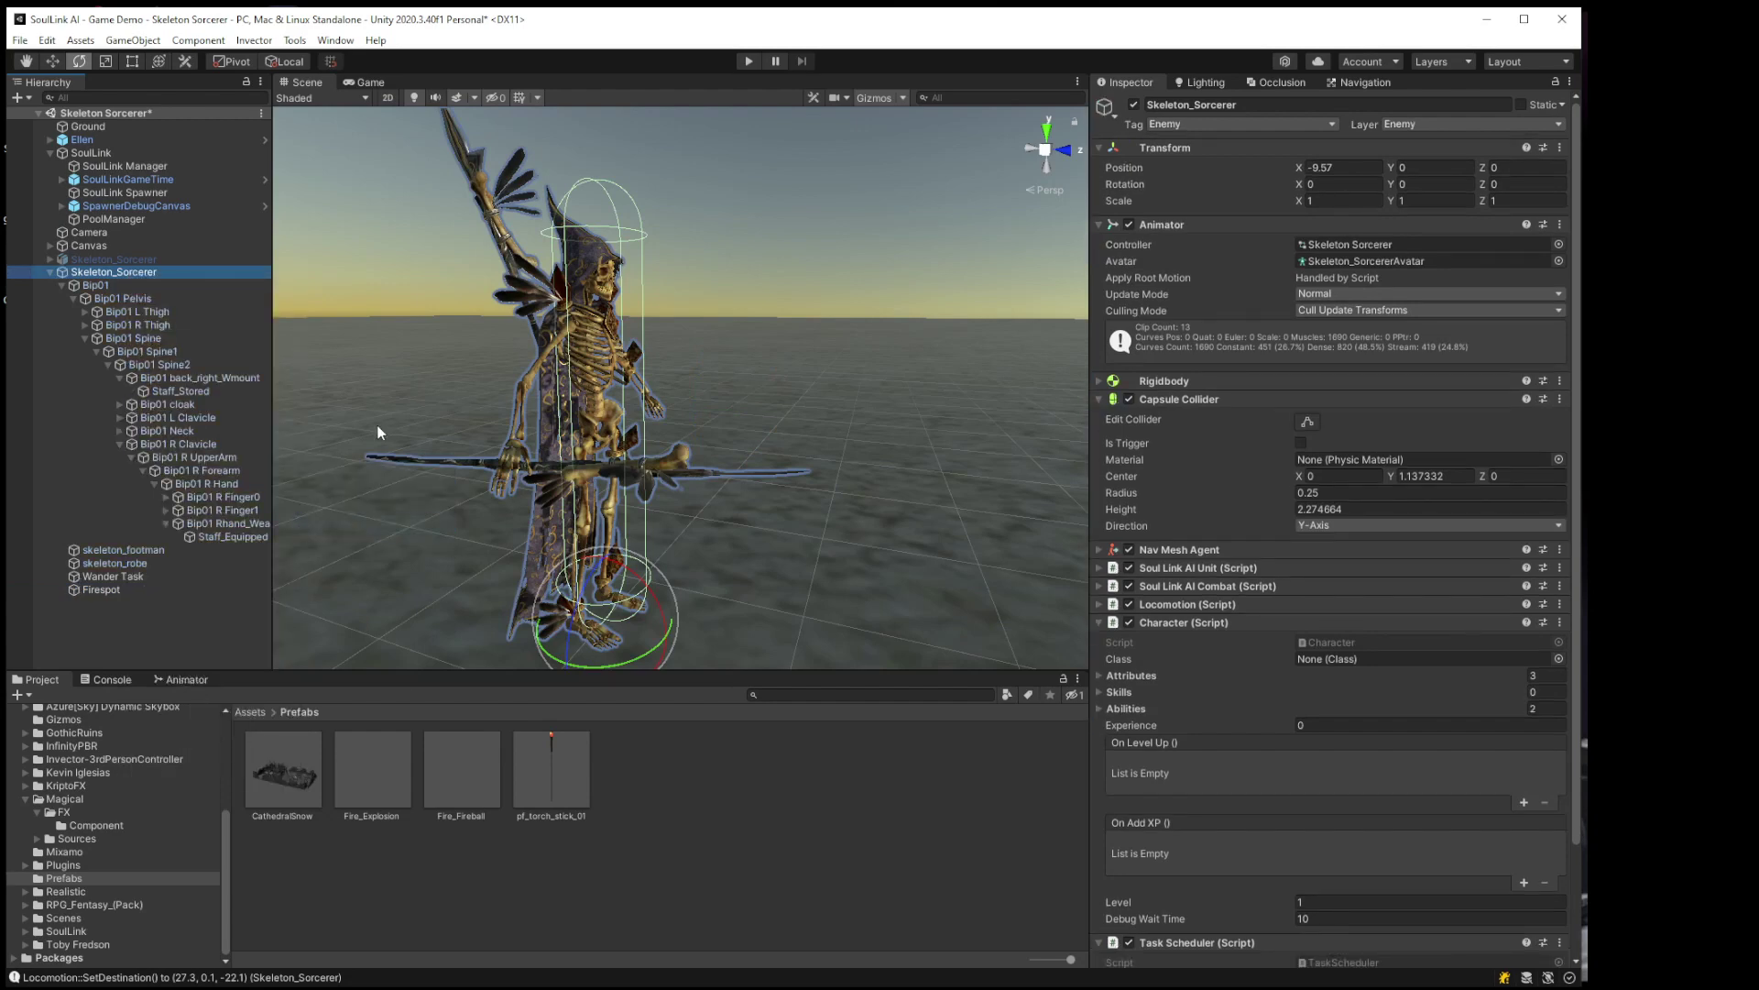
drag(103, 589, 179, 378)
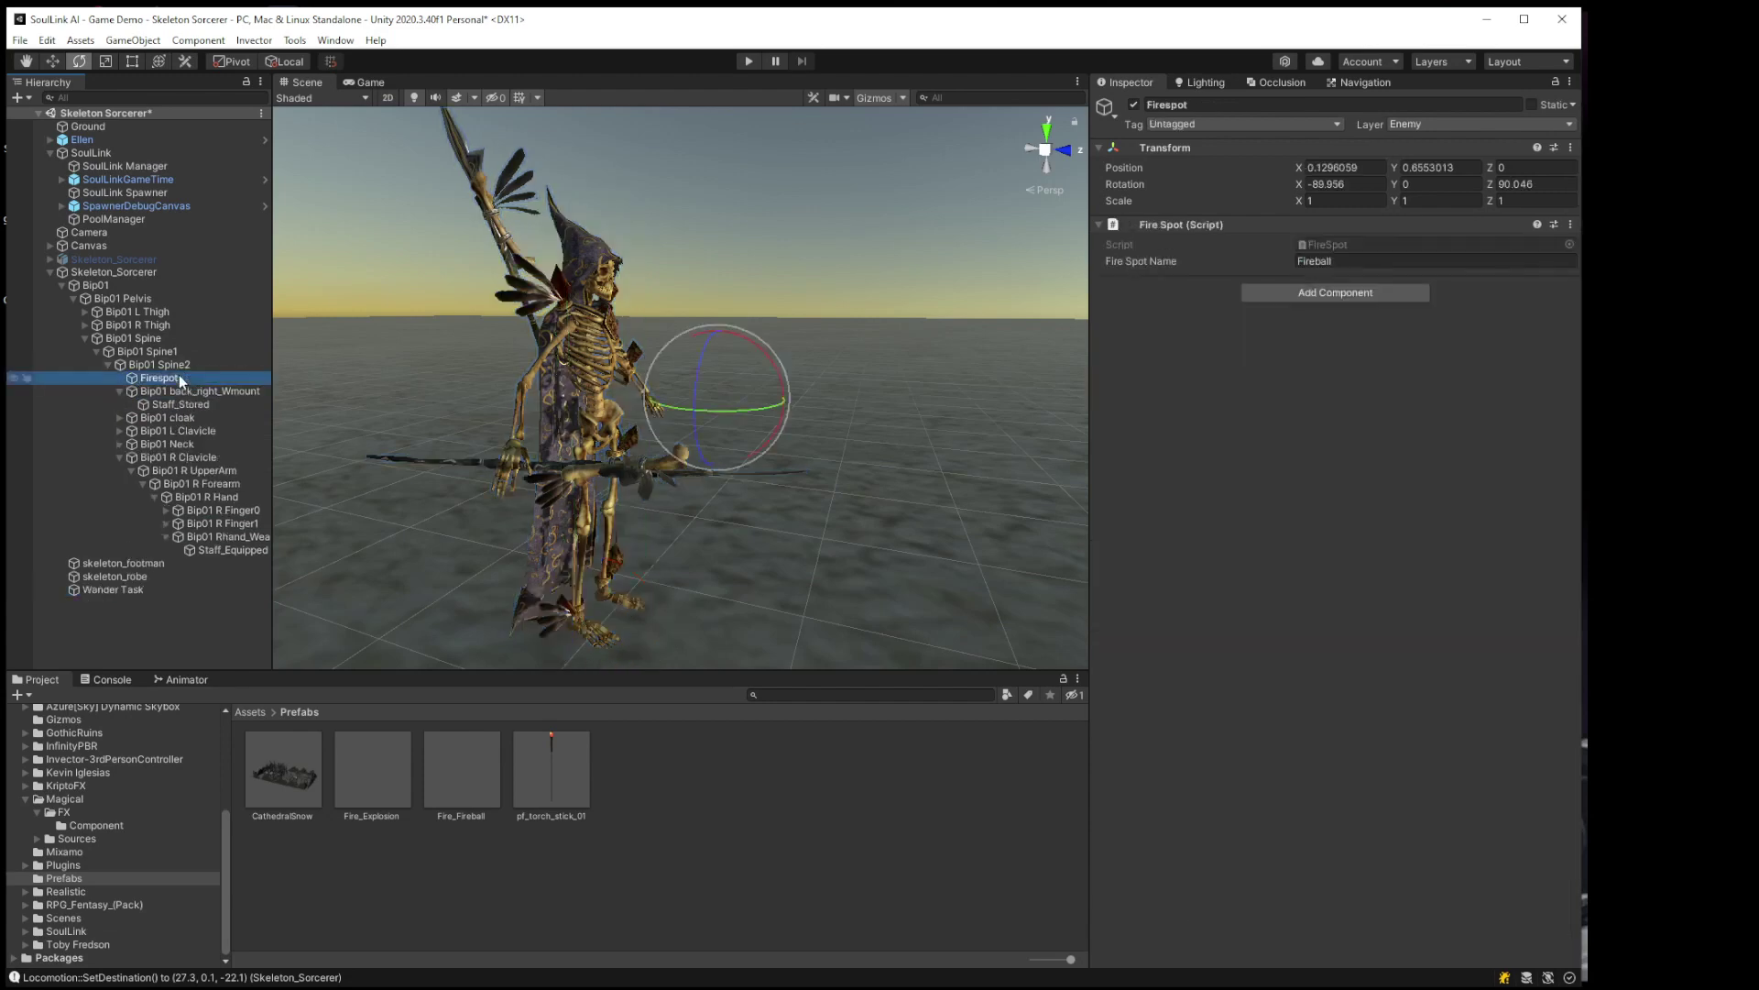
Step: Test-rotate Bip01 Spine2 slightly with Firespot parented to it, and undo the rotation
click(249, 364)
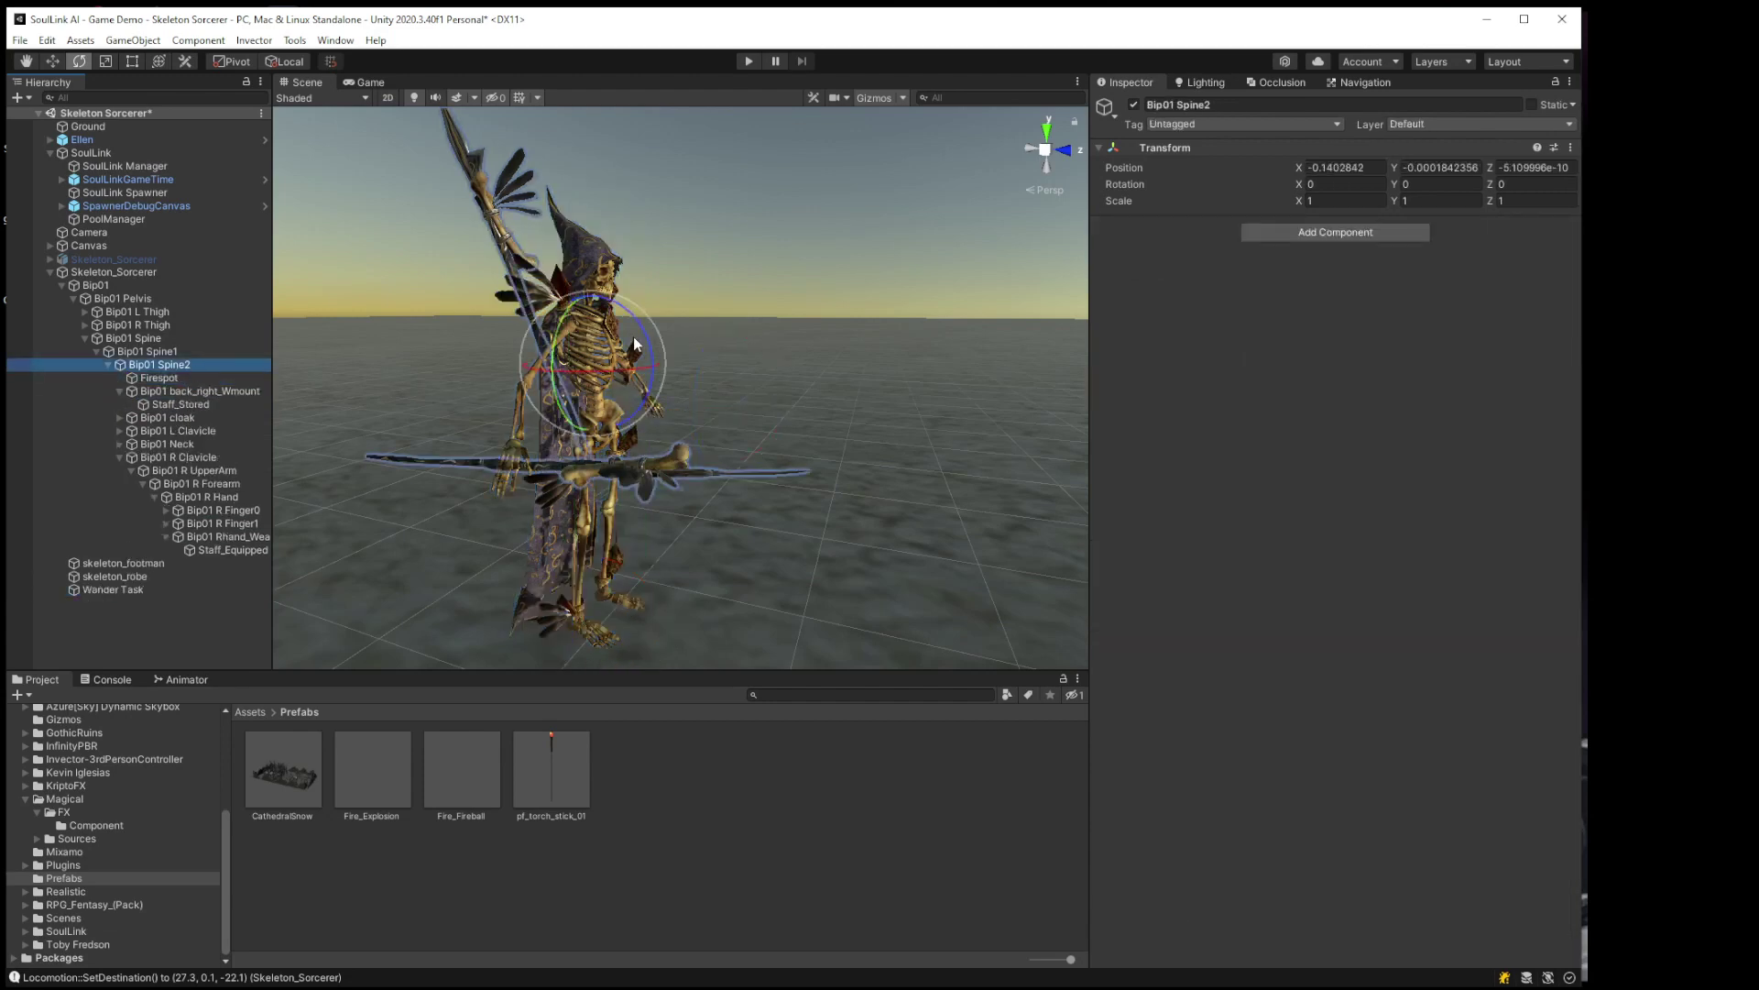
mouse_move(646, 331)
mouse_down()
mouse_move(667, 359)
mouse_move(647, 326)
mouse_up()
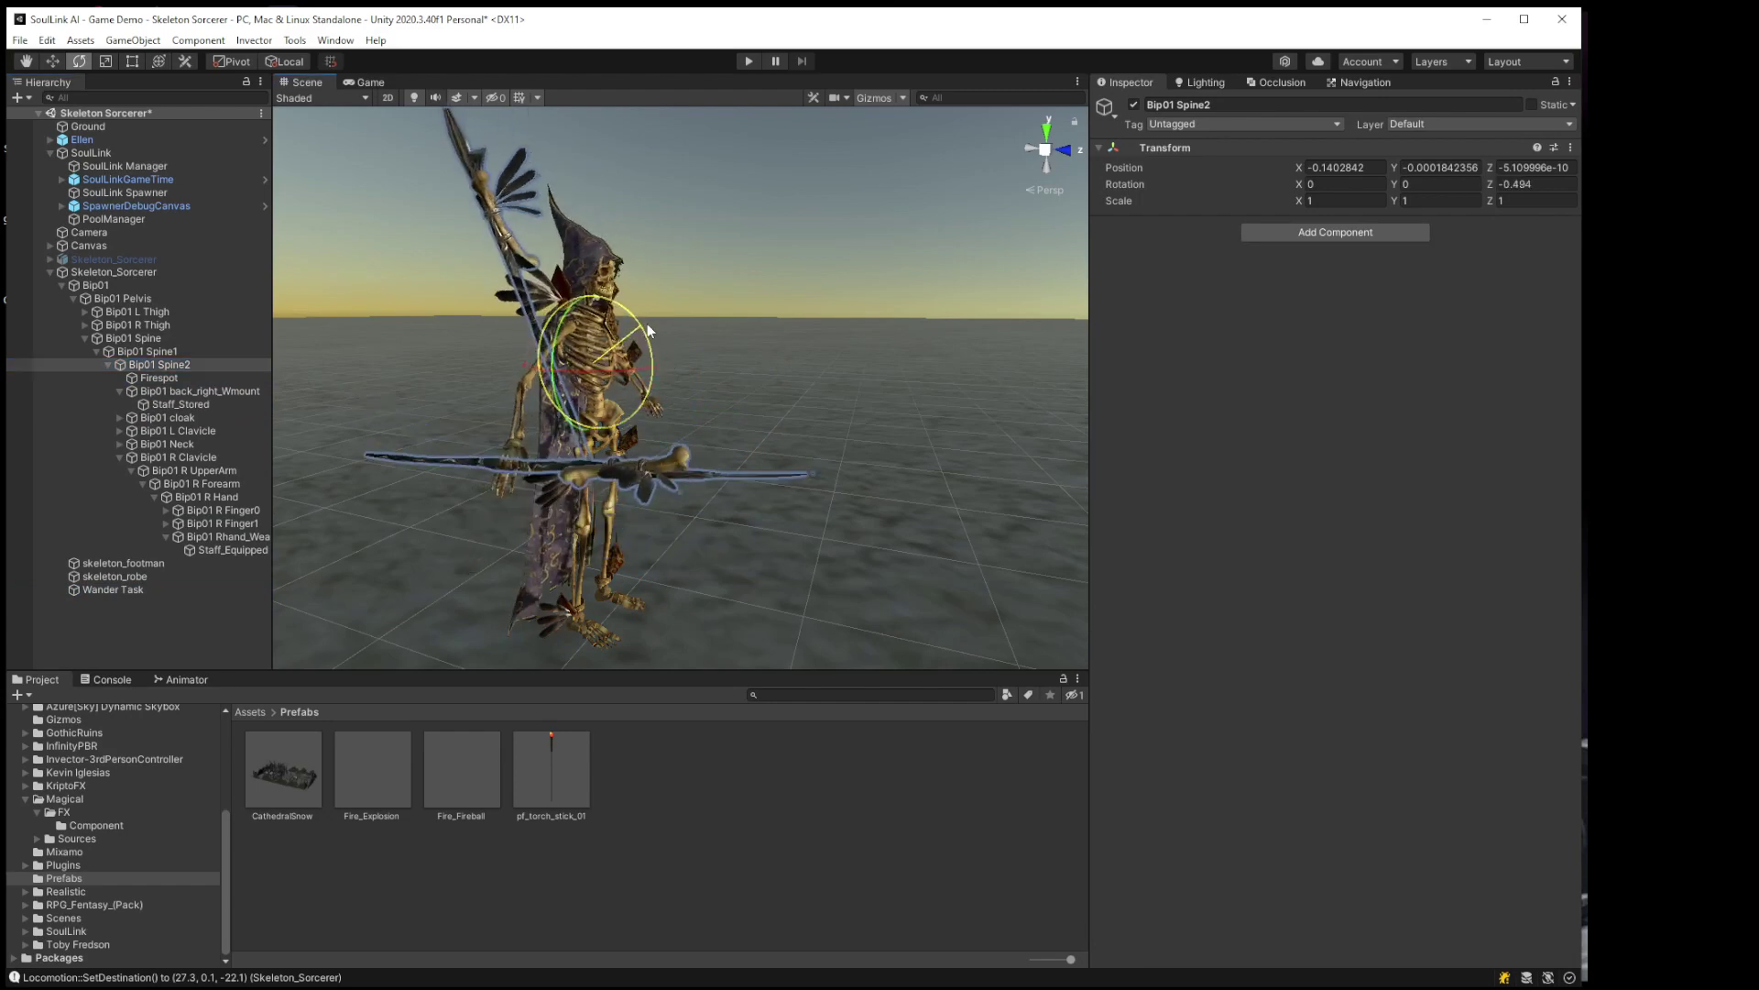
key(ctrl+z)
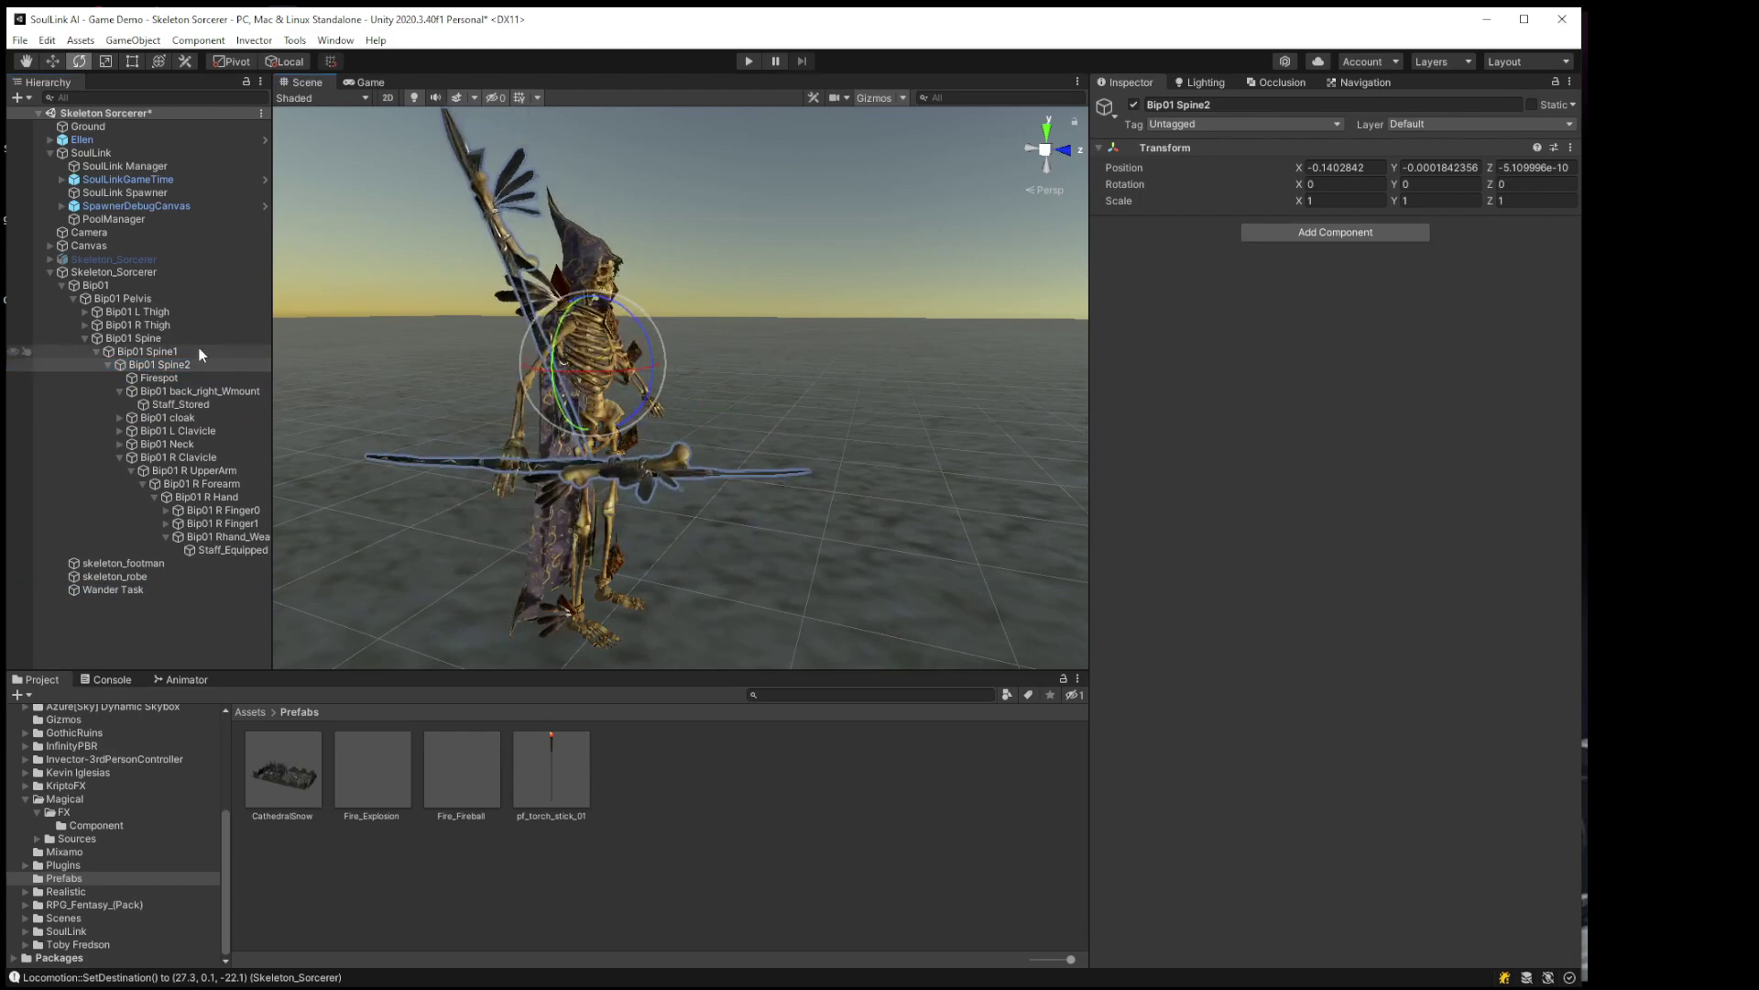
Step: Raise the Firespot in front of the sorcerer to a local X position of about 0.055
click(188, 379)
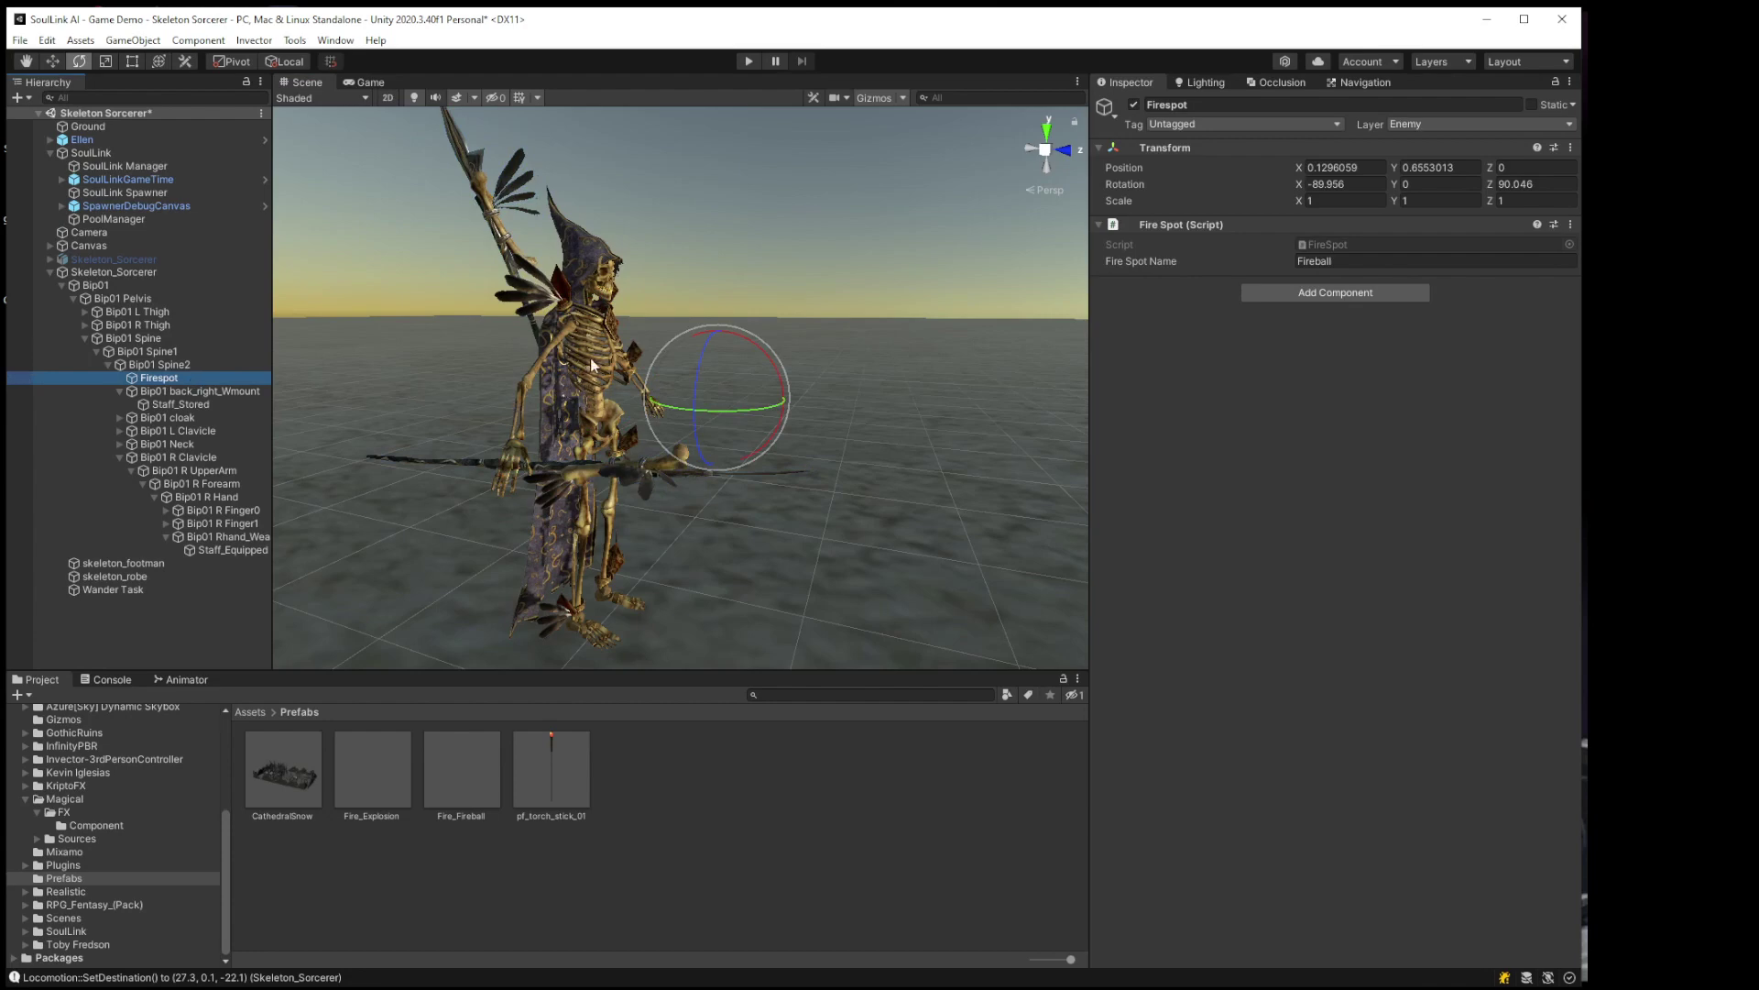
alt+drag(642, 385, 760, 381)
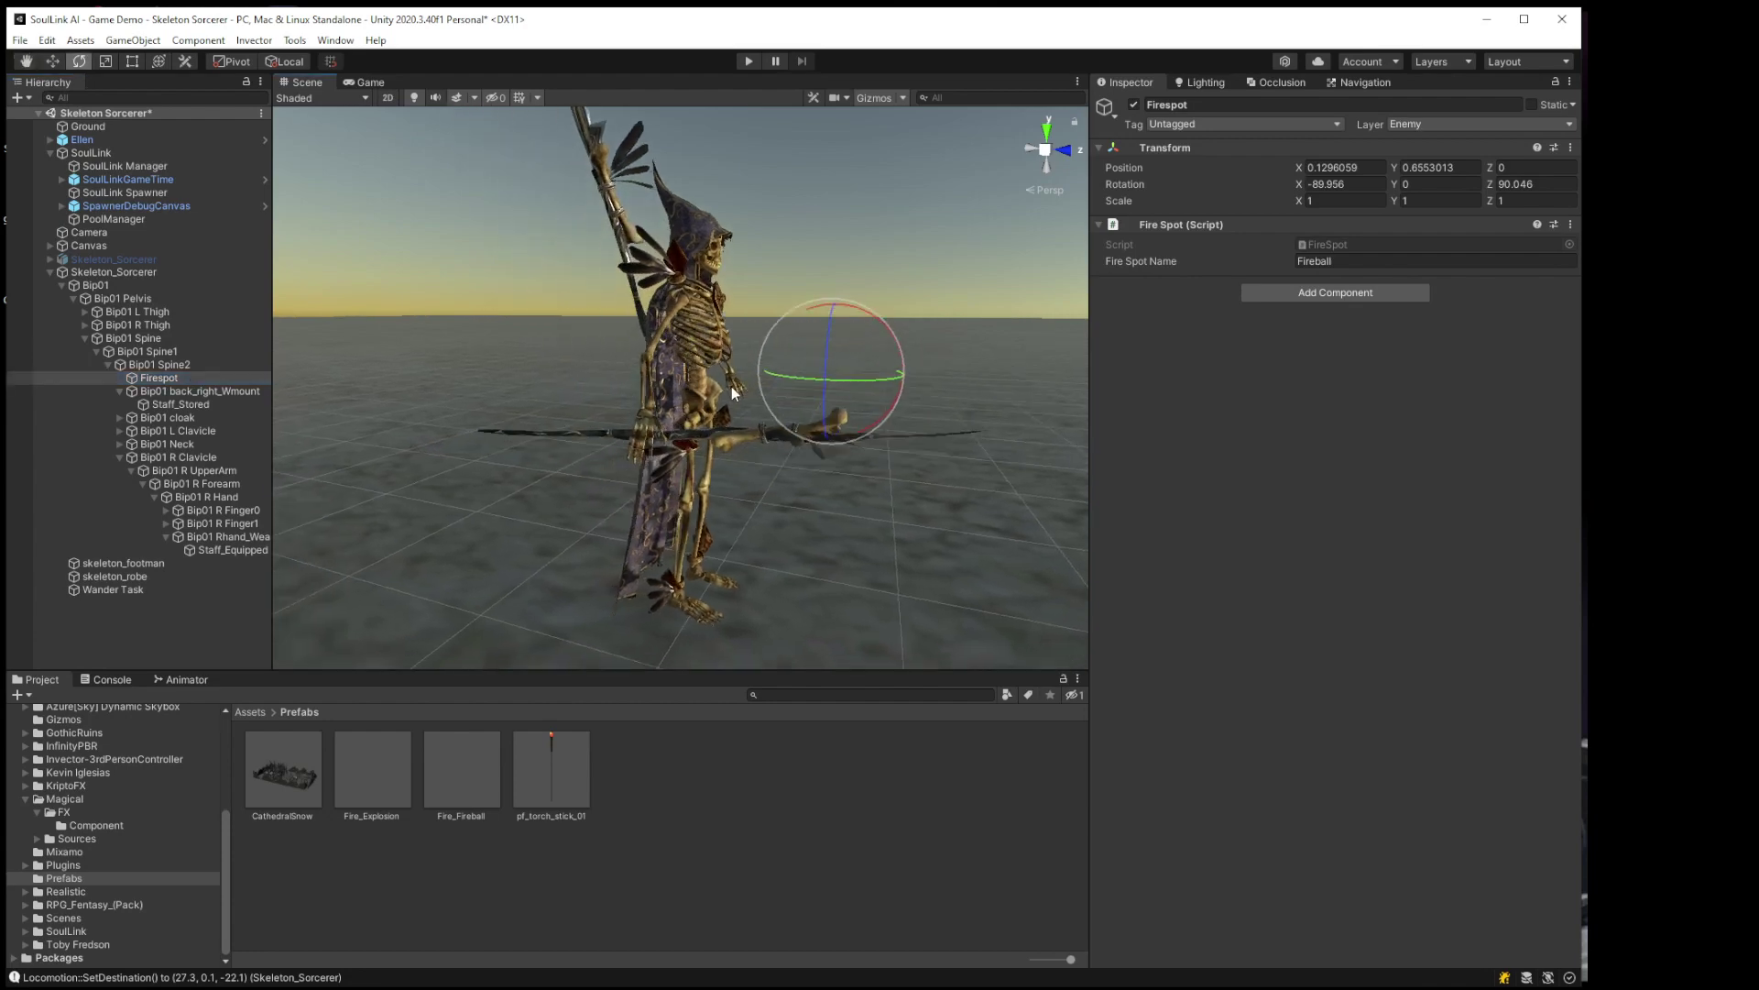
key(w)
drag(836, 315, 835, 298)
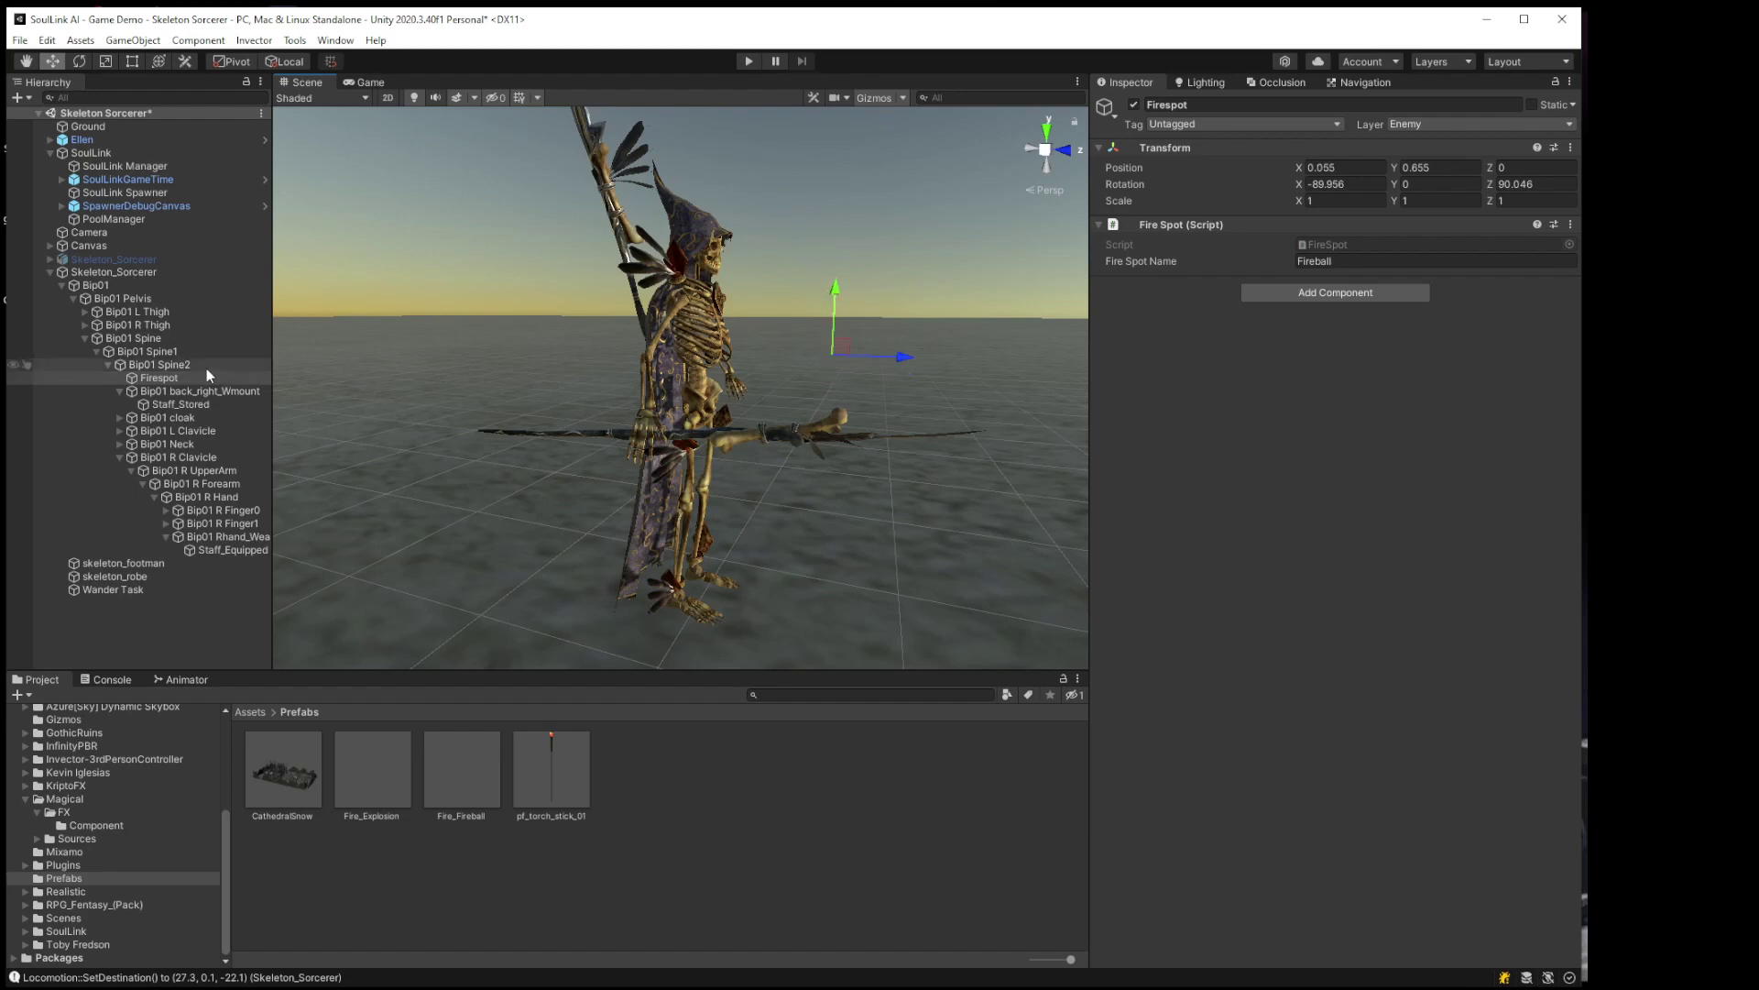
Step: Assign Bip01 Spine2 as the Root Bone in the Aim Data of the Skeleton_Sorcerer's Locomotion component
click(133, 273)
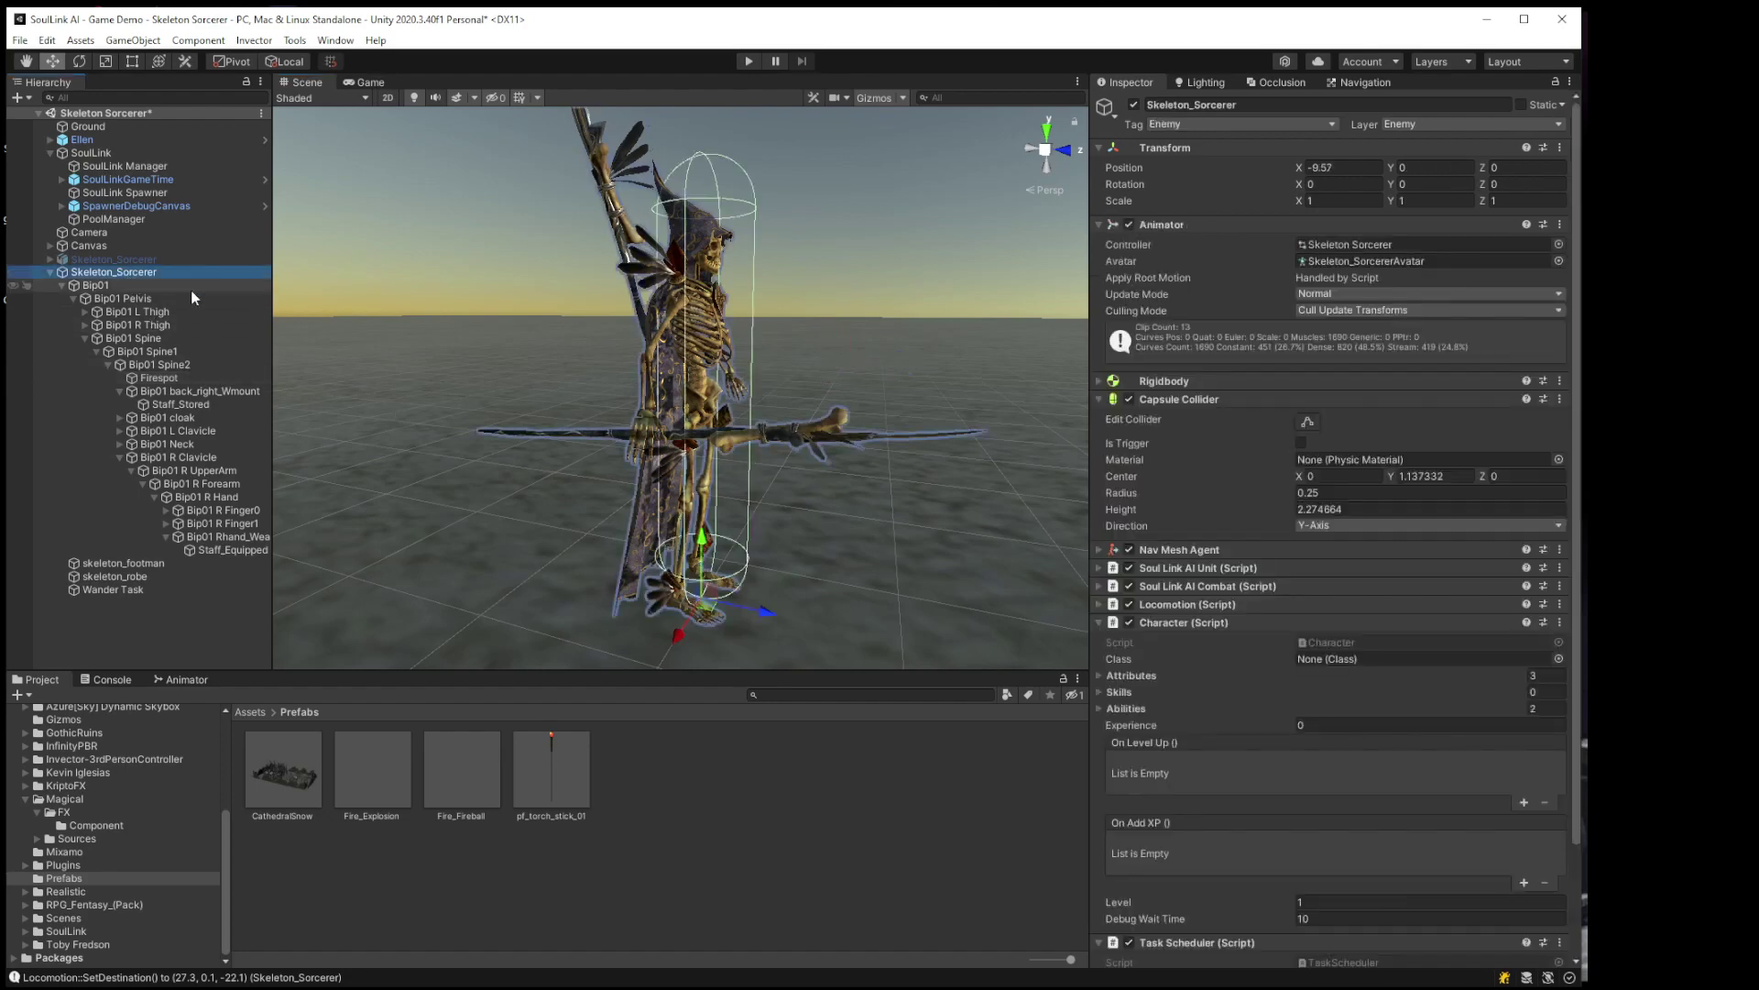
click(1099, 604)
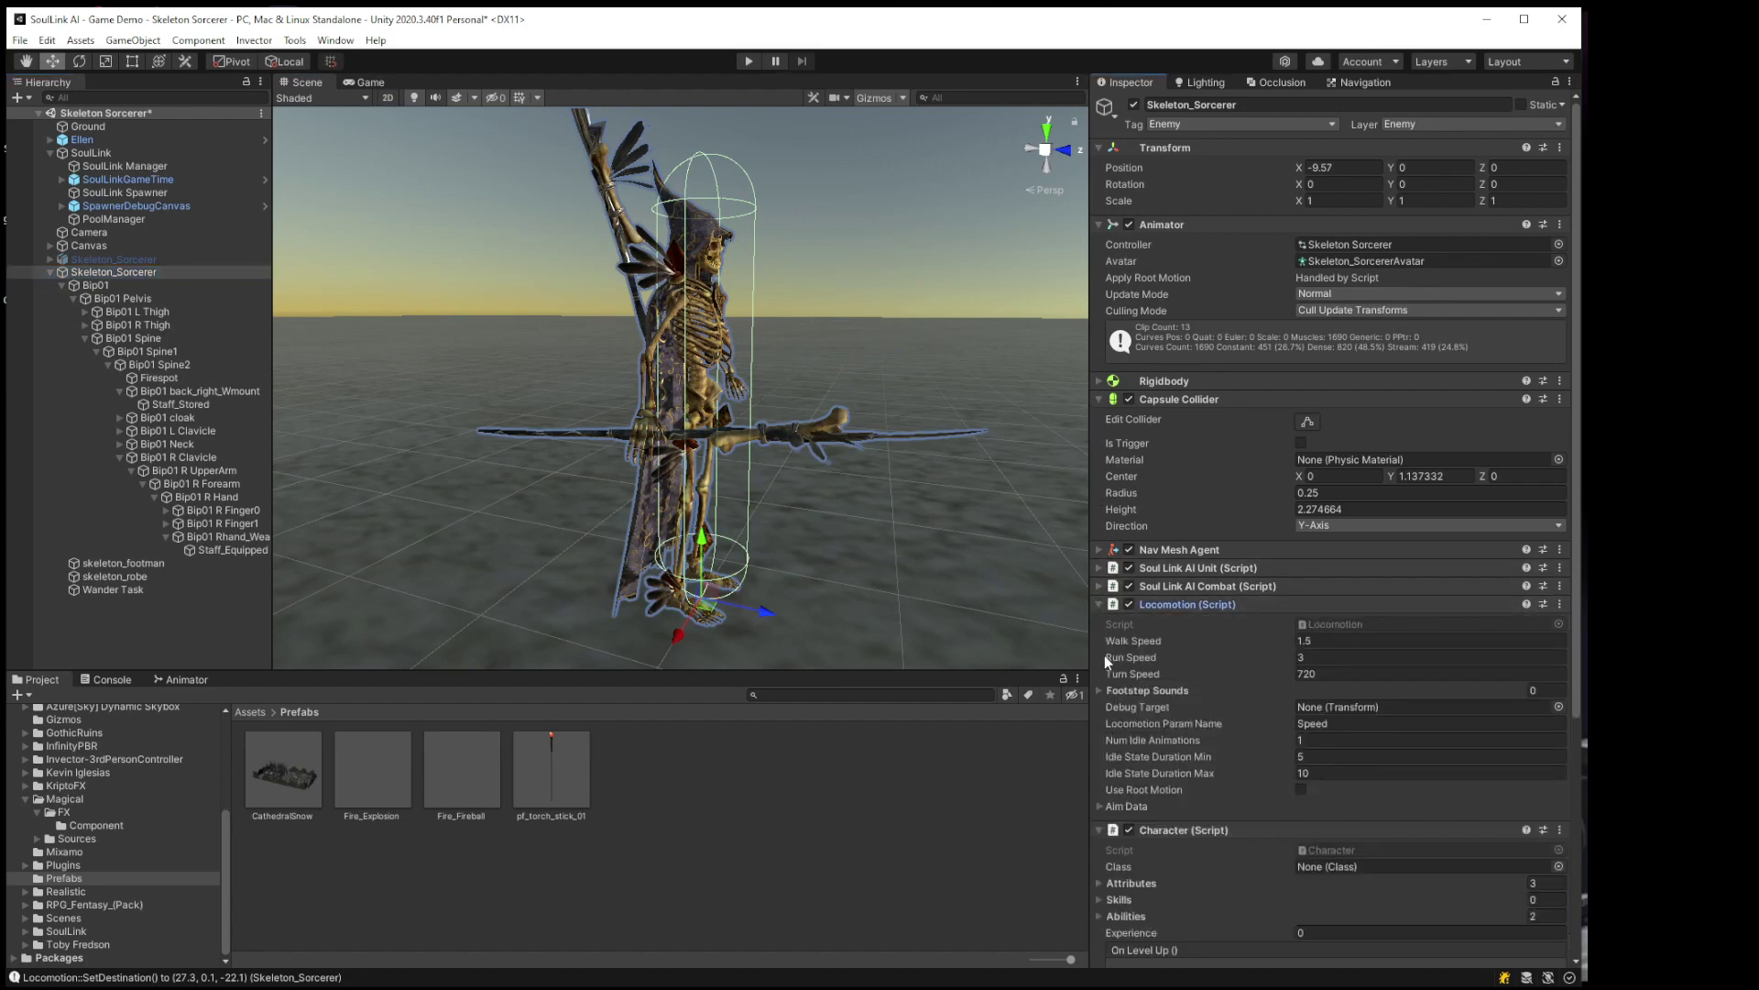
click(1100, 805)
scroll(1127, 751, down, 5)
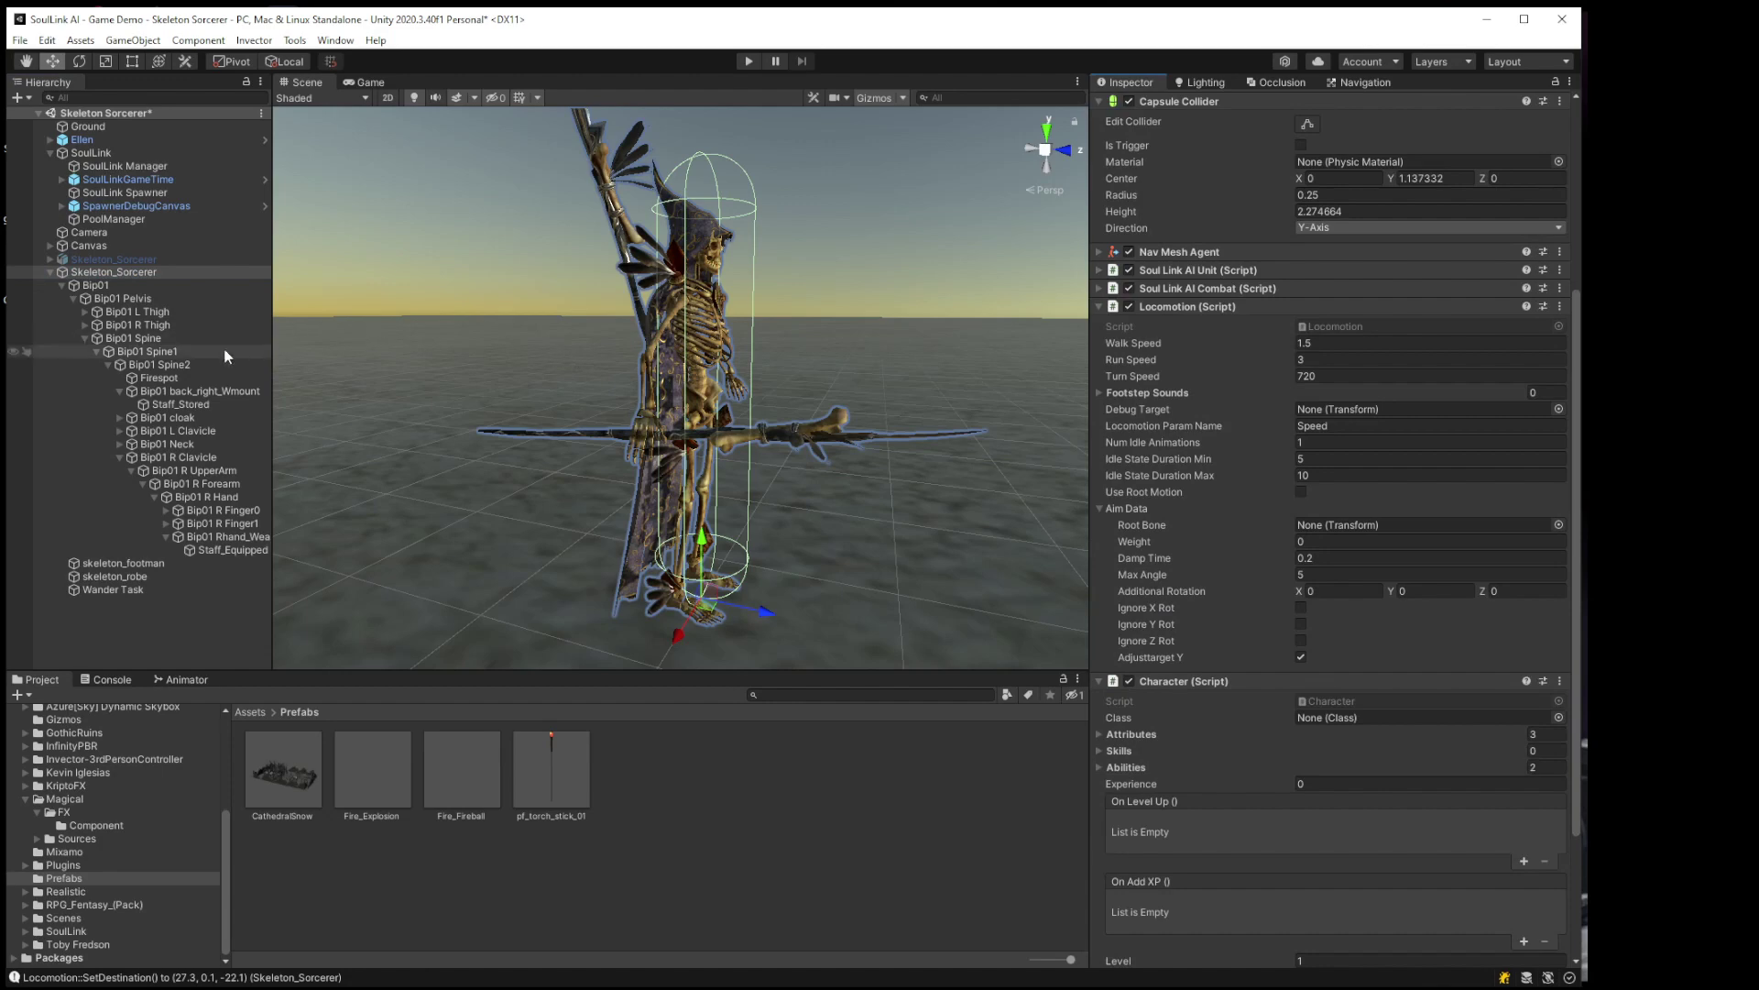
drag(170, 363, 1312, 530)
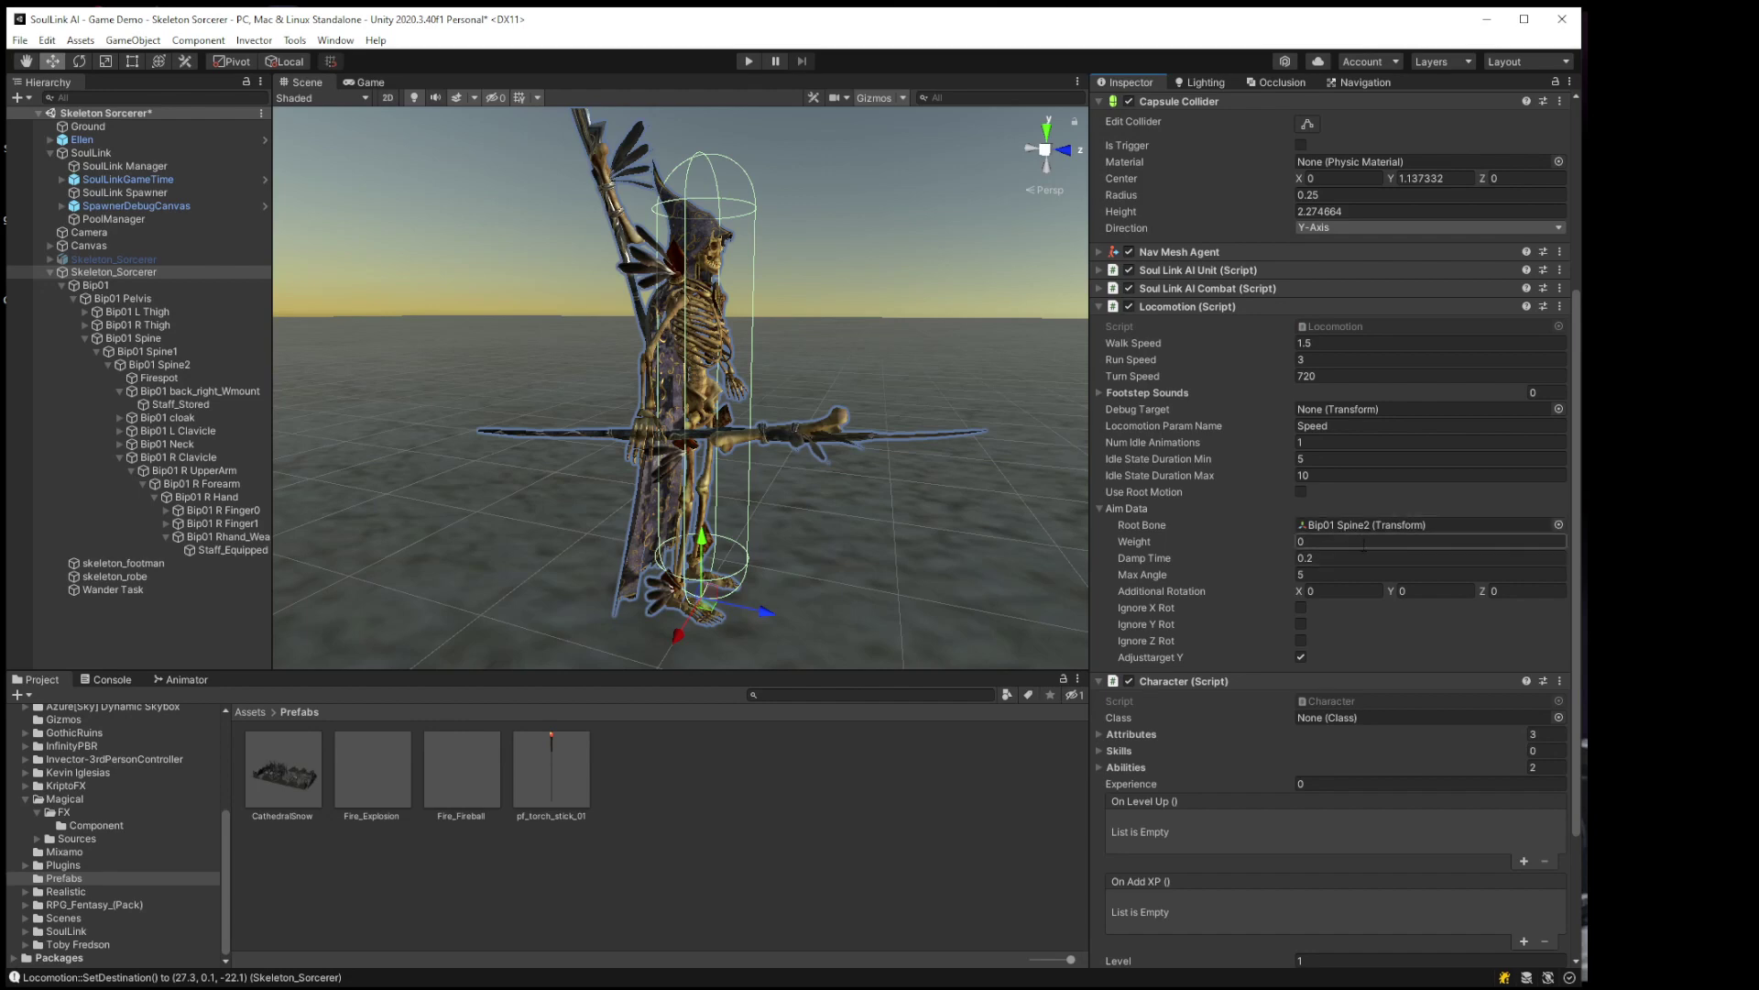
Step: Set the Aim Data Weight to 0.5 and Max Angle to 30, keeping the Damp Time
click(1329, 543)
text(0.5)
key(Tab)
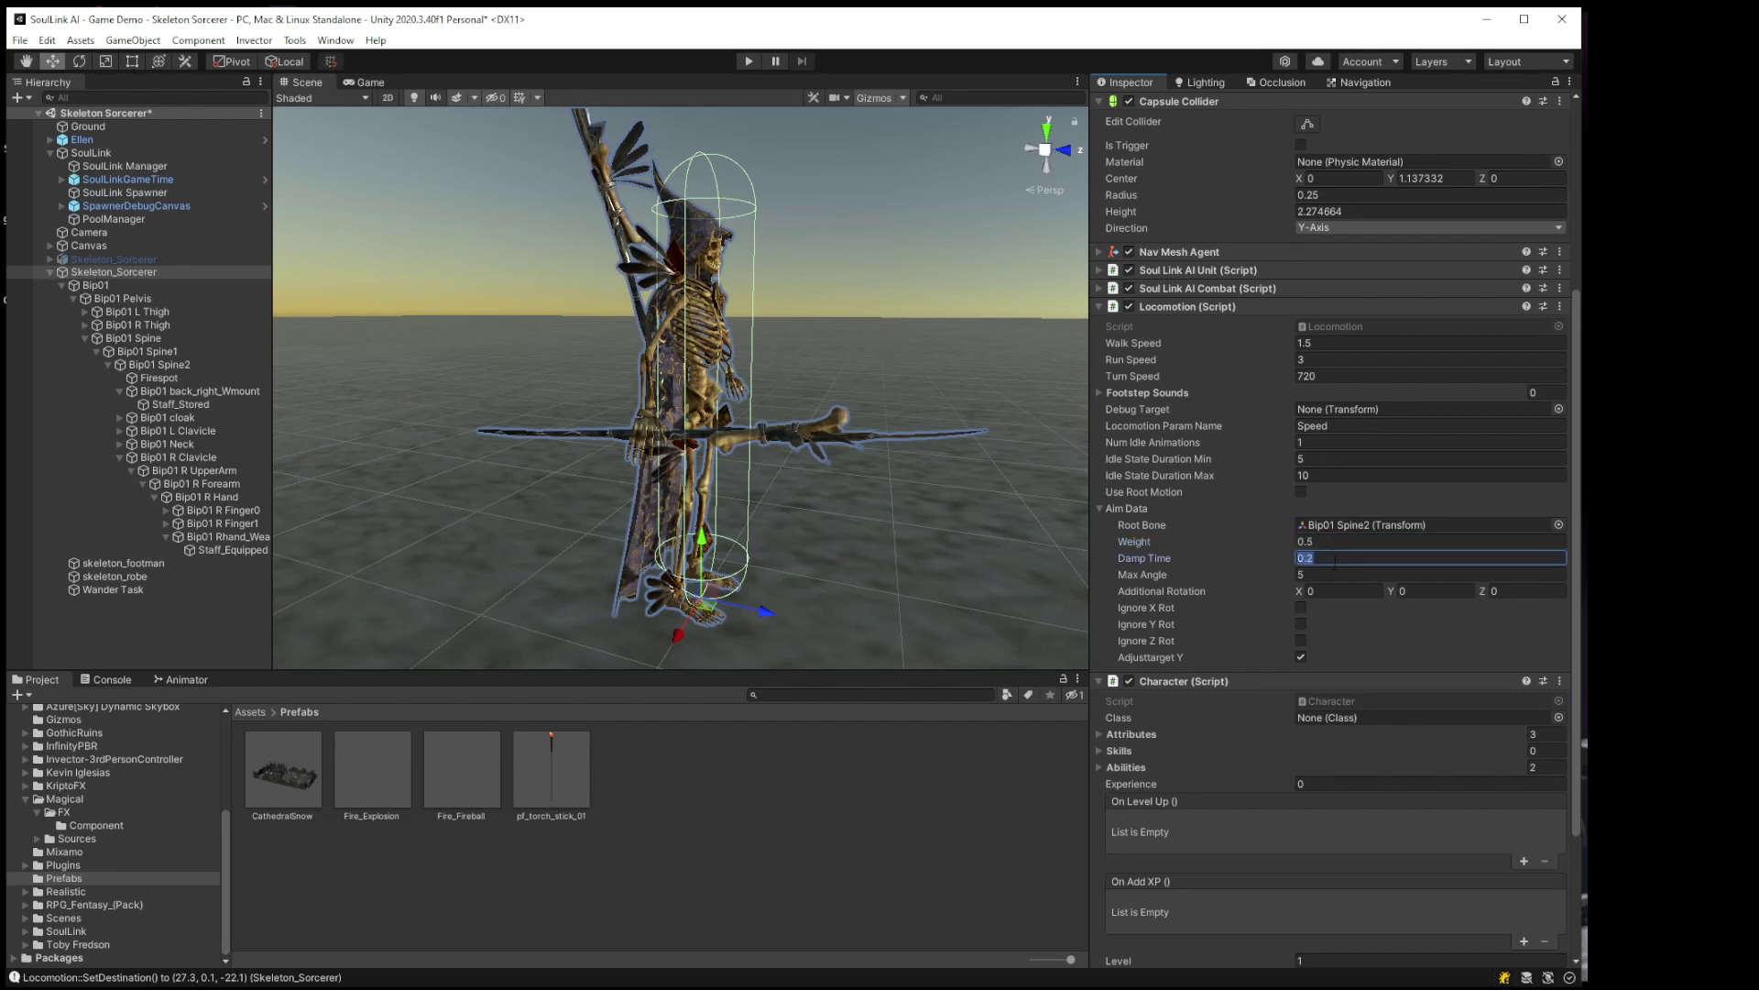
key(Tab)
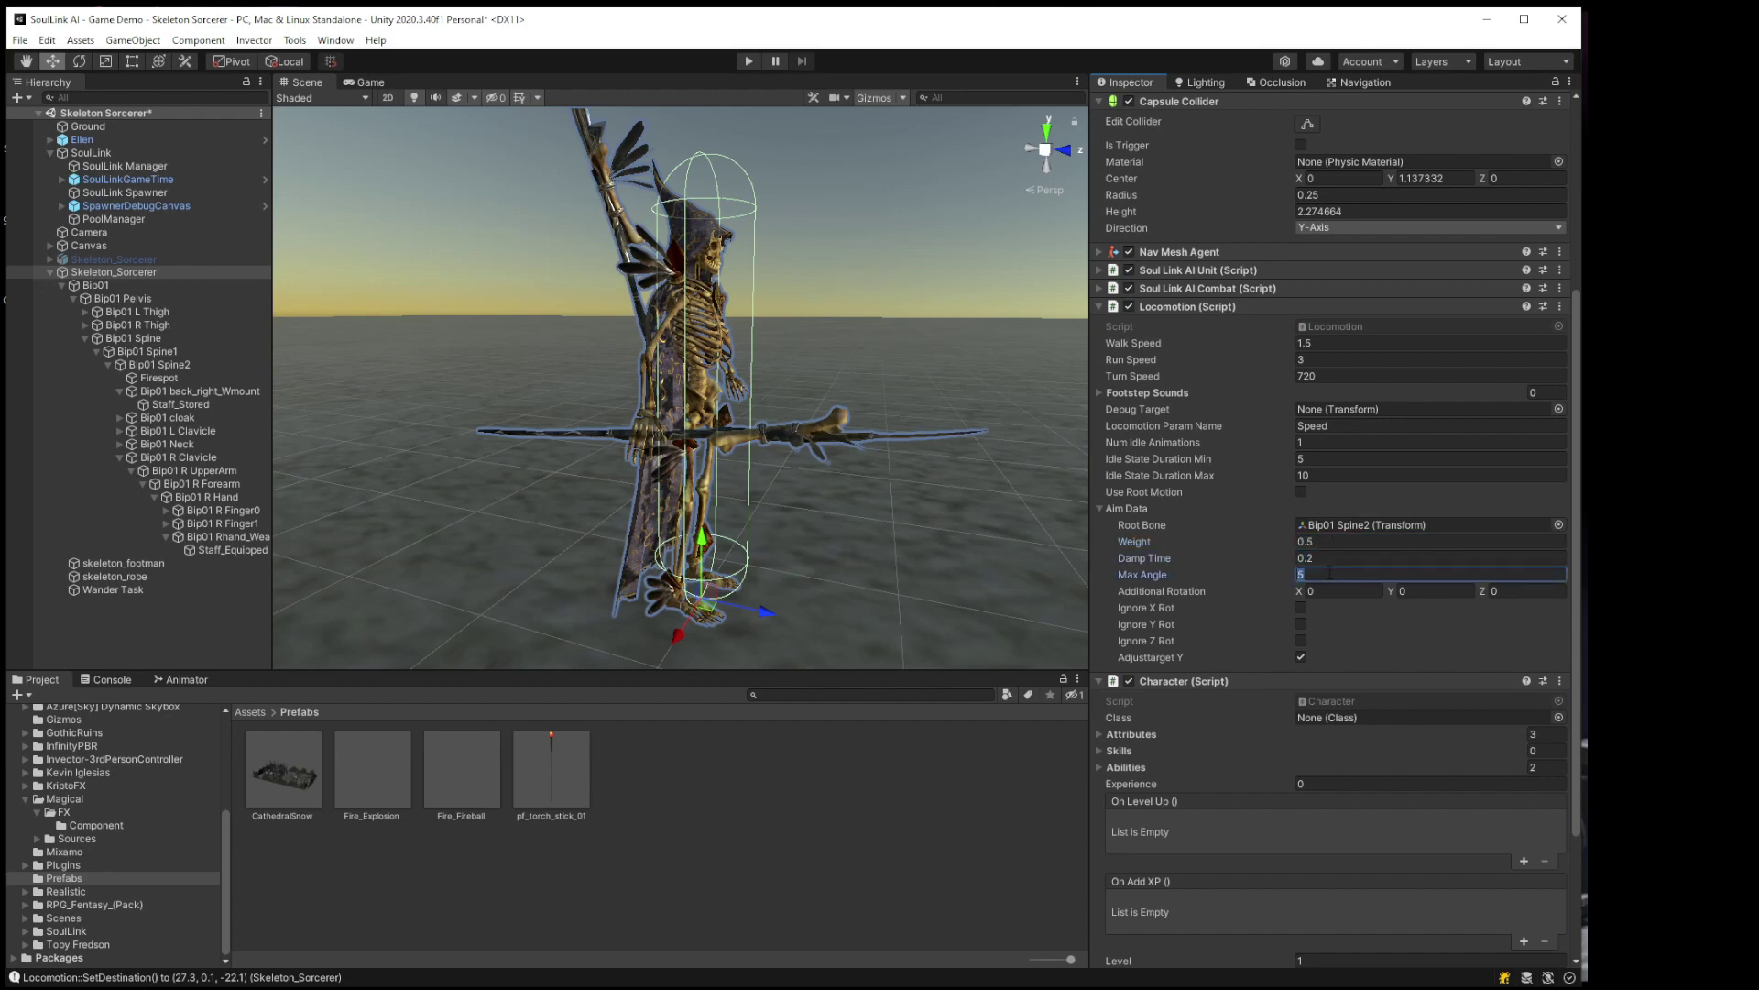
text(30)
click(1332, 591)
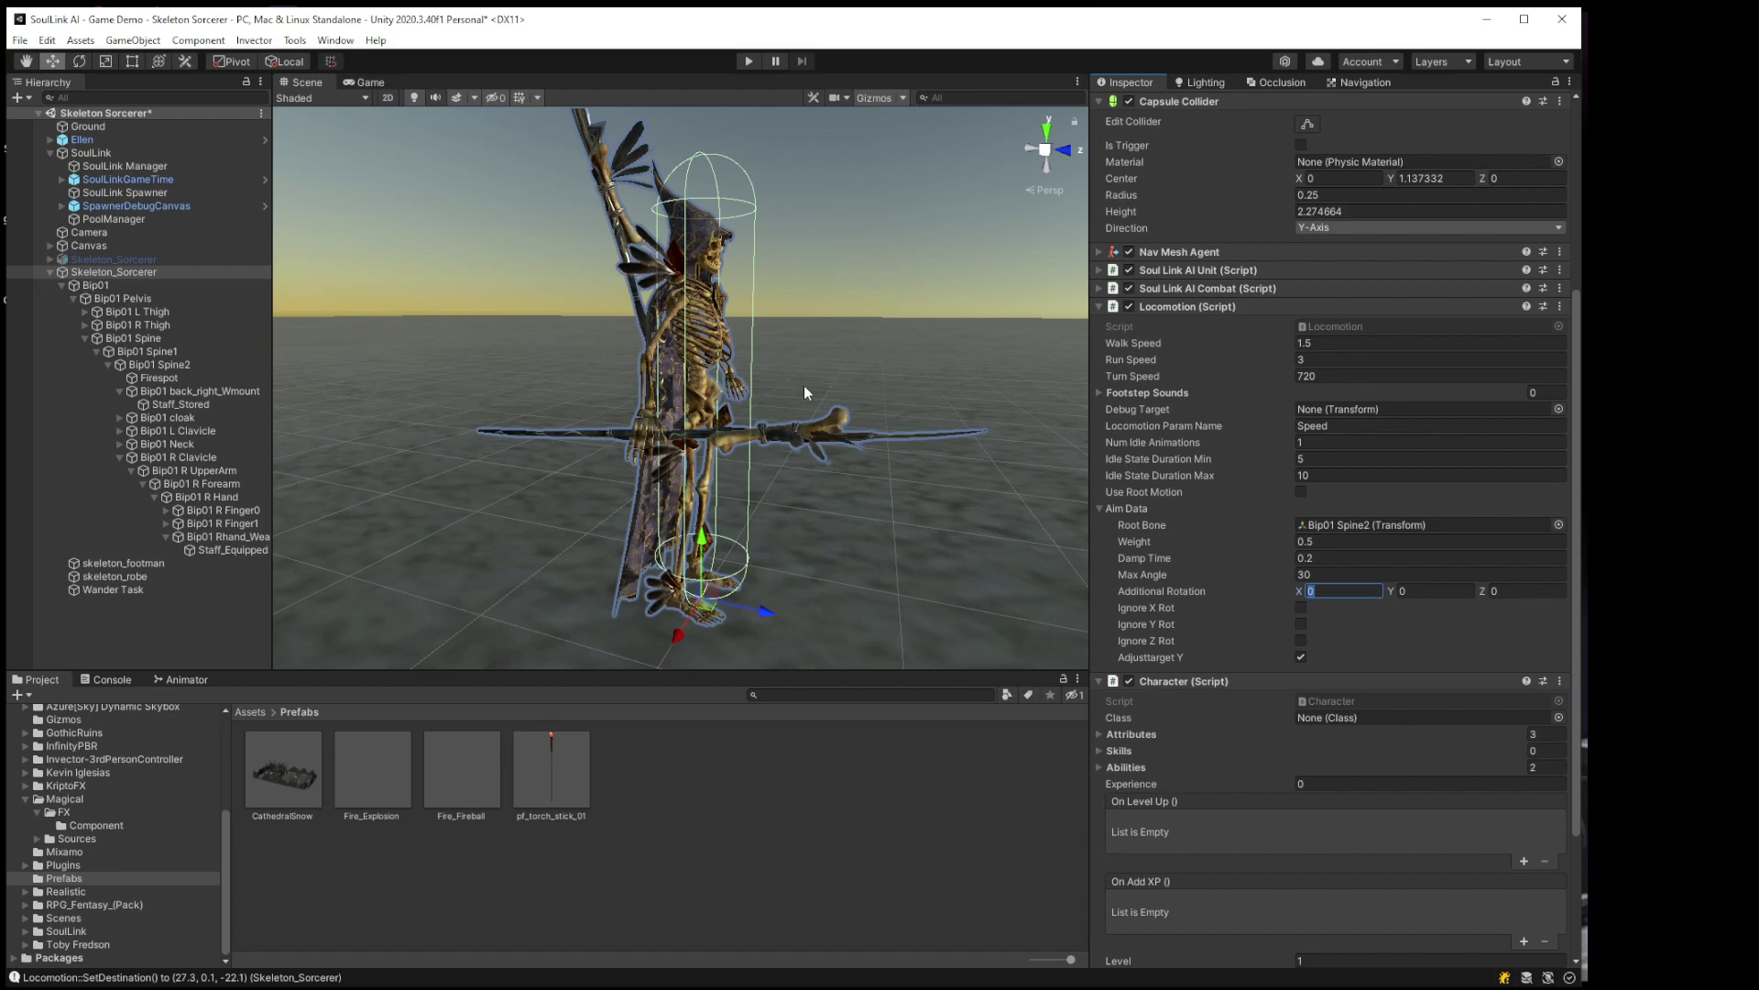
Step: Create an empty GameObject at the scene root near Ellen, and delete it
right_drag(806, 385, 613, 458)
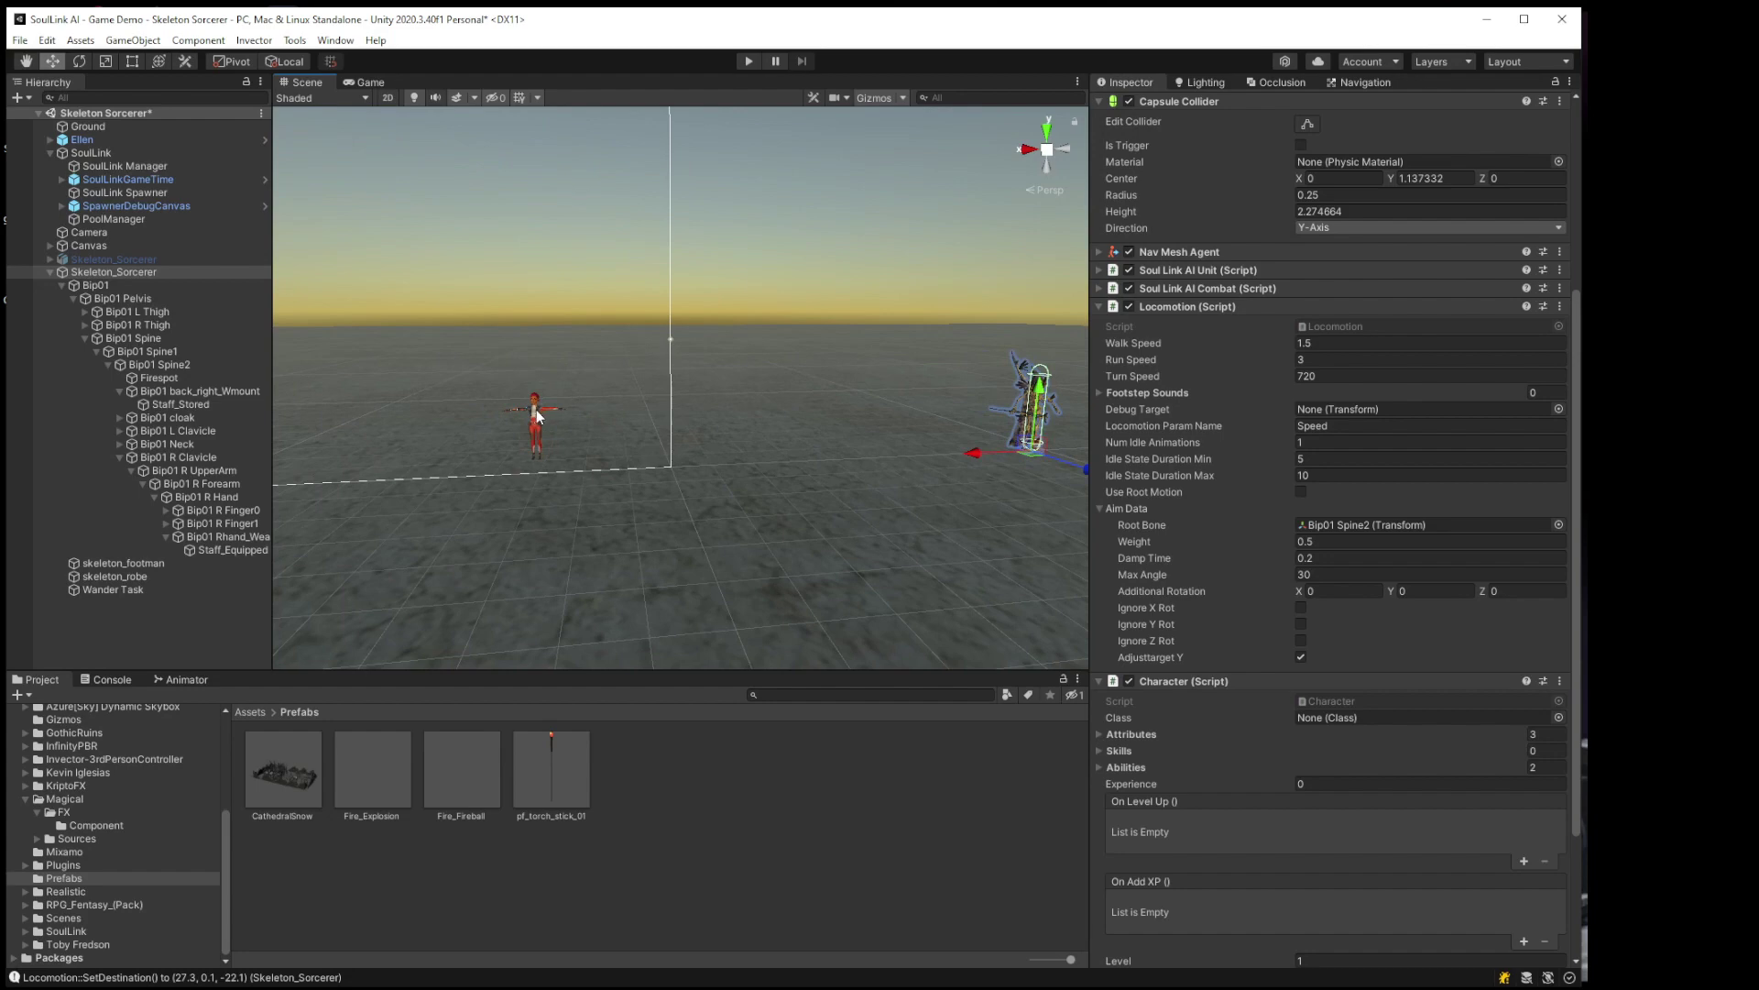
scroll(542, 433, up, 3)
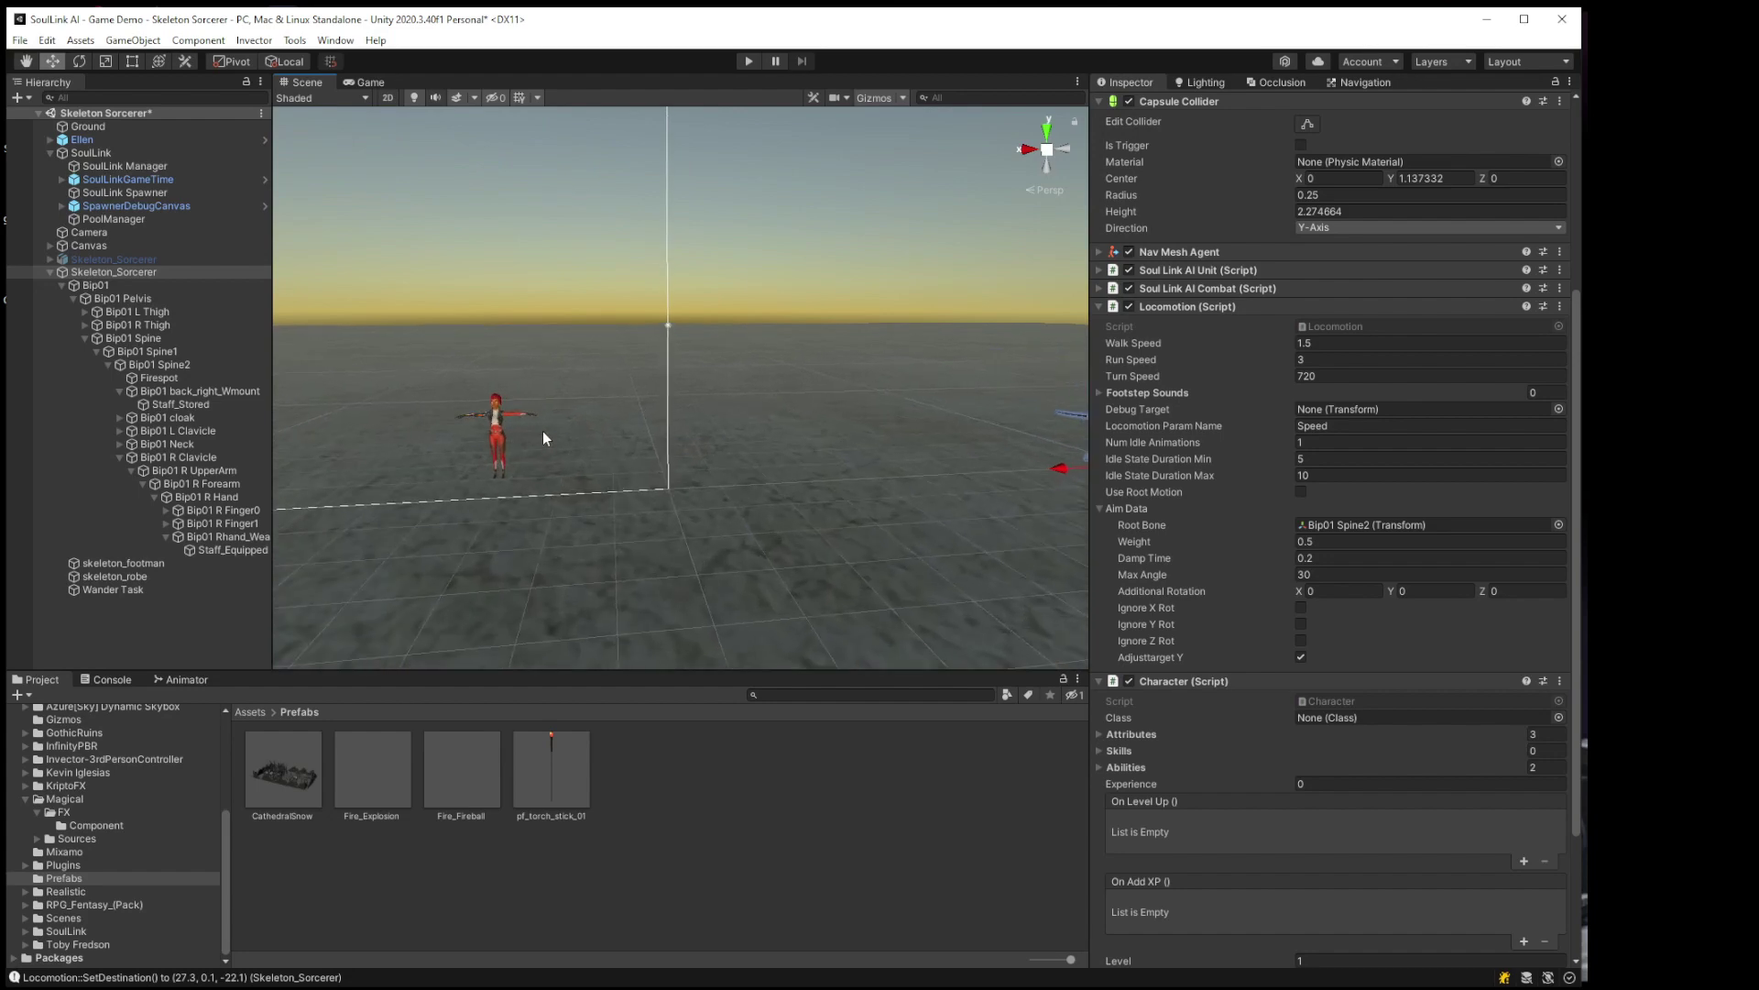
click(133, 40)
click(159, 61)
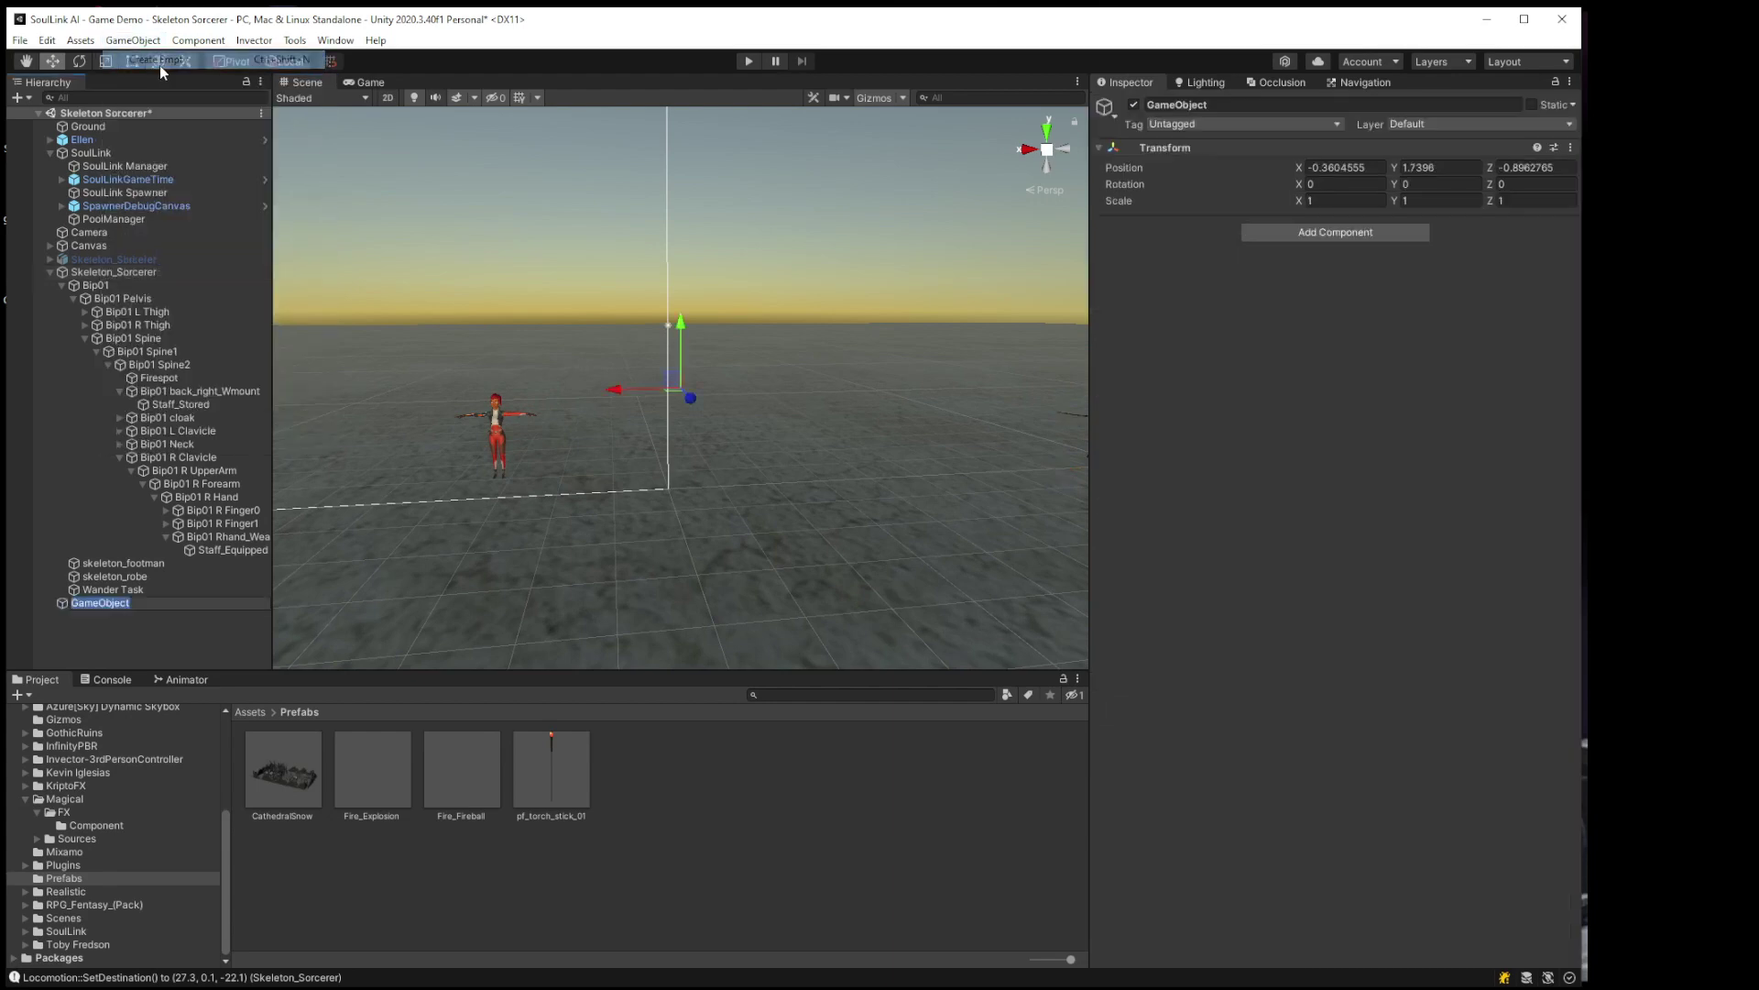
click(134, 606)
key(Delete)
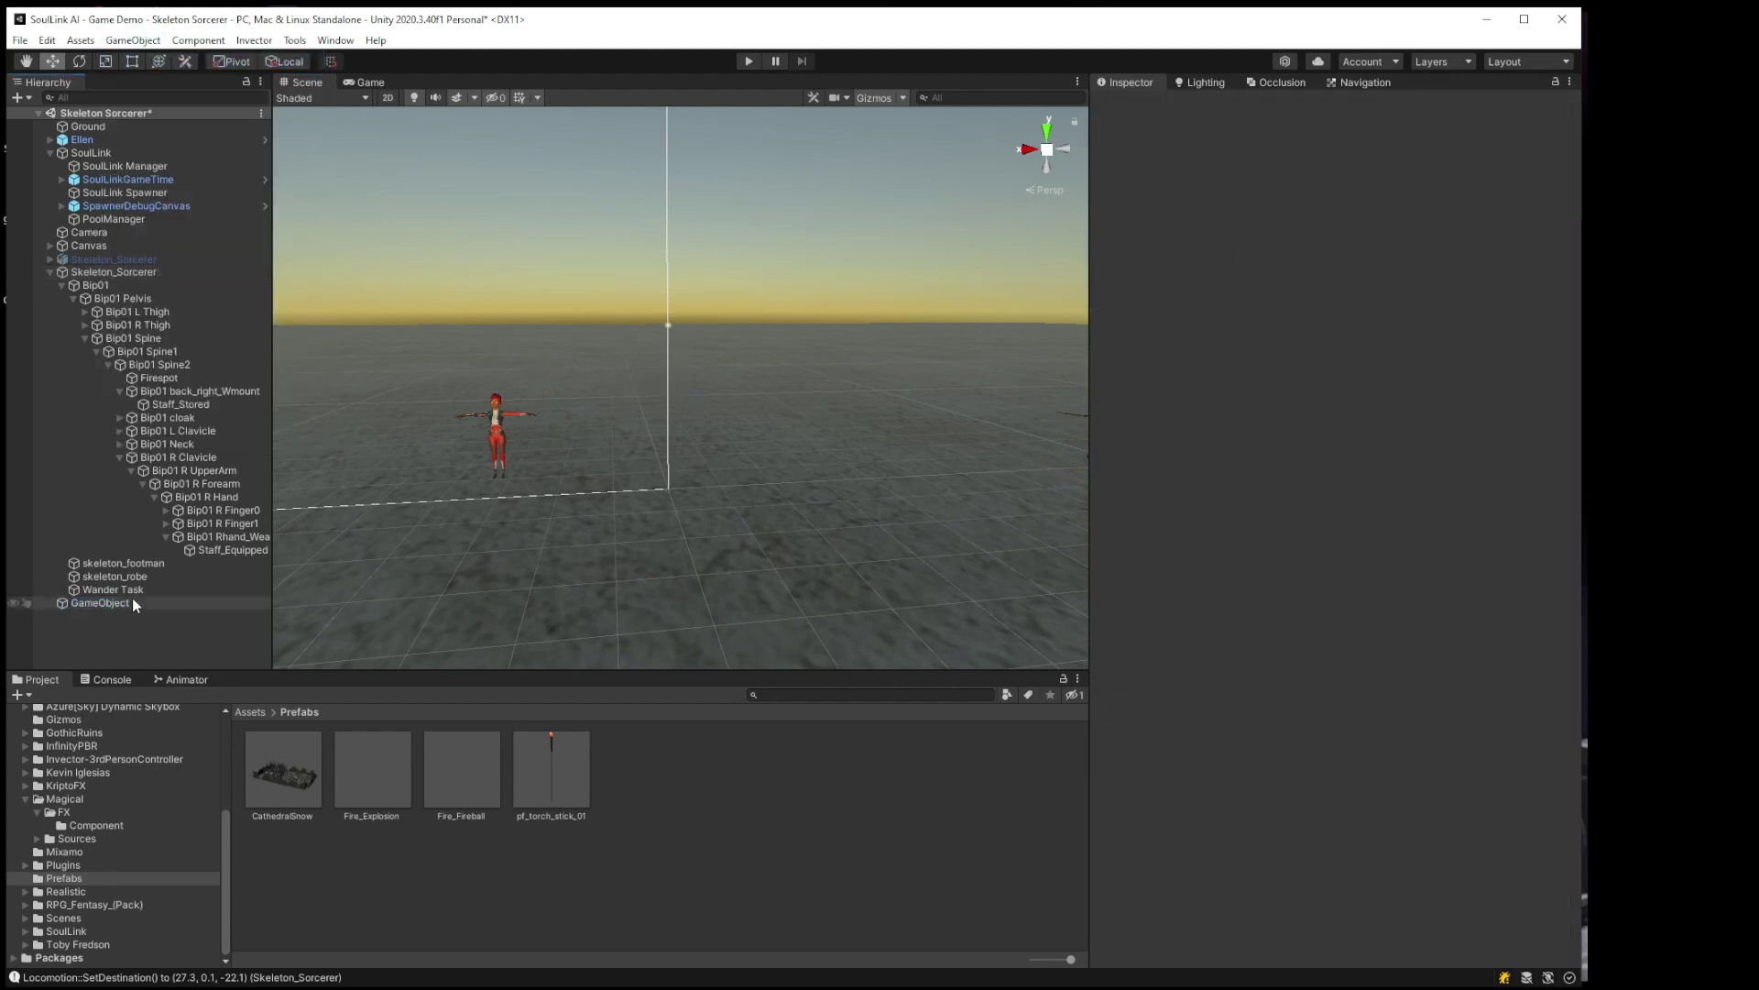
Step: Delete the leftover empty GameObject and add a cube at the scene root, lowered to a Y position of 0.17 near Ellen
key(ctrl+z)
key(Delete)
click(133, 40)
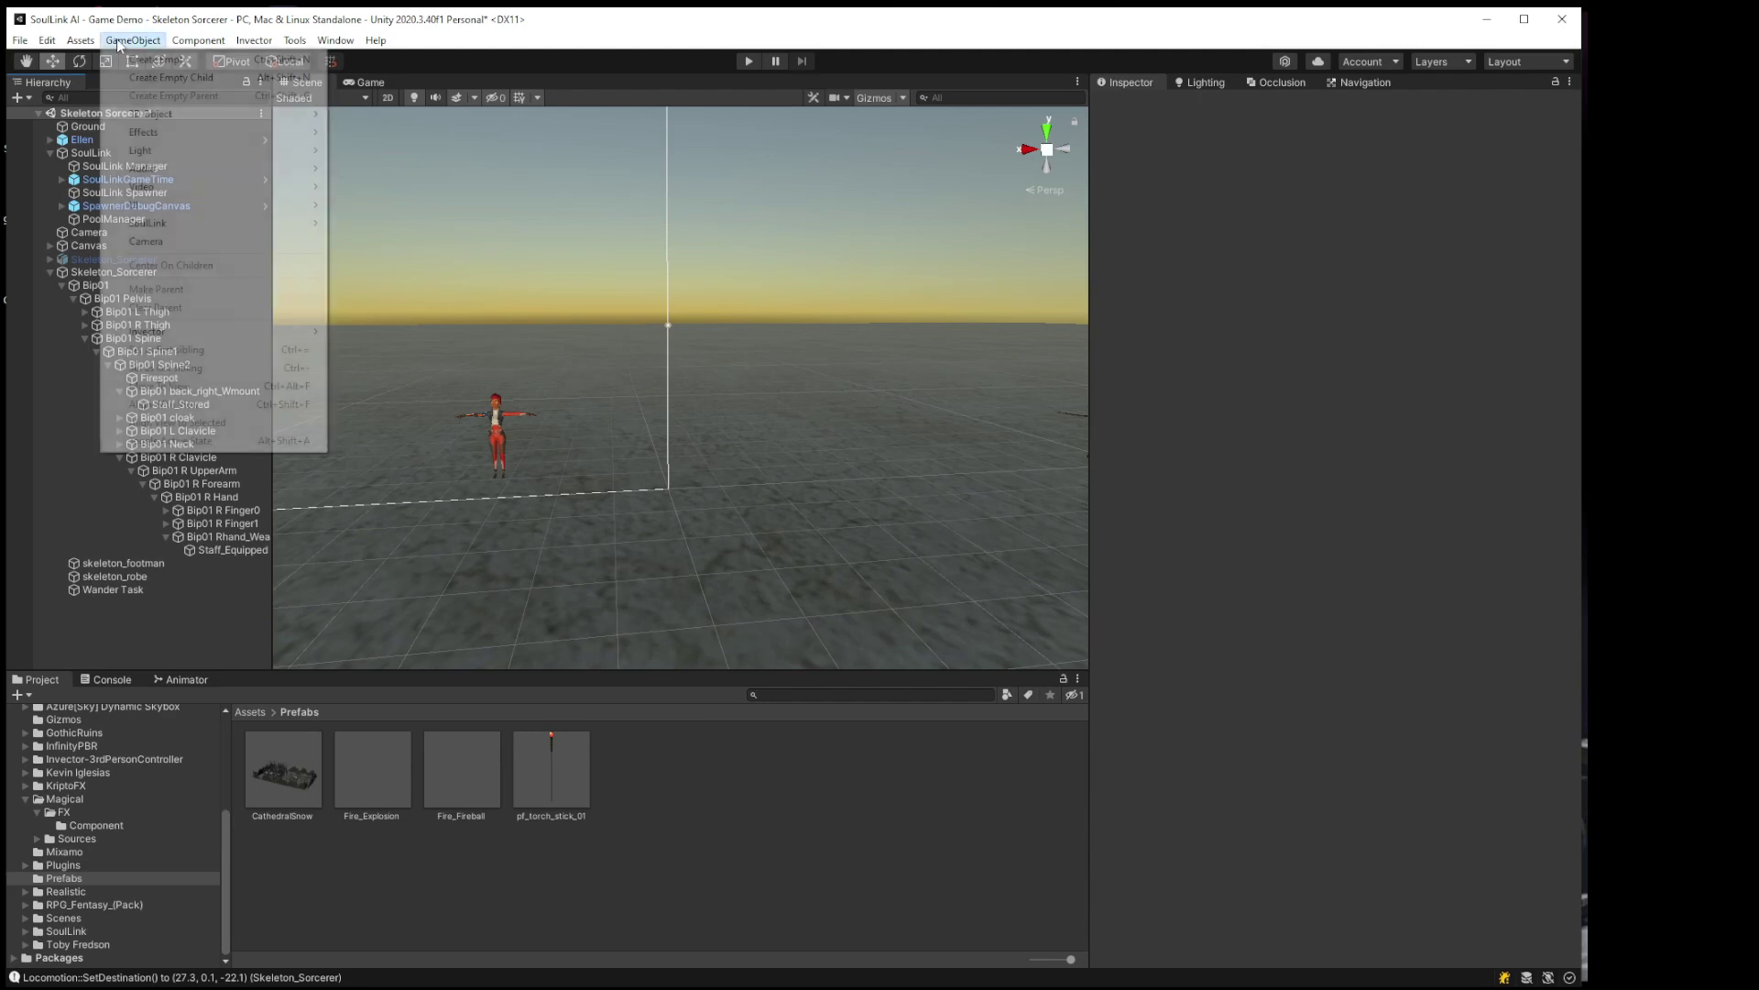
mouse_move(152, 116)
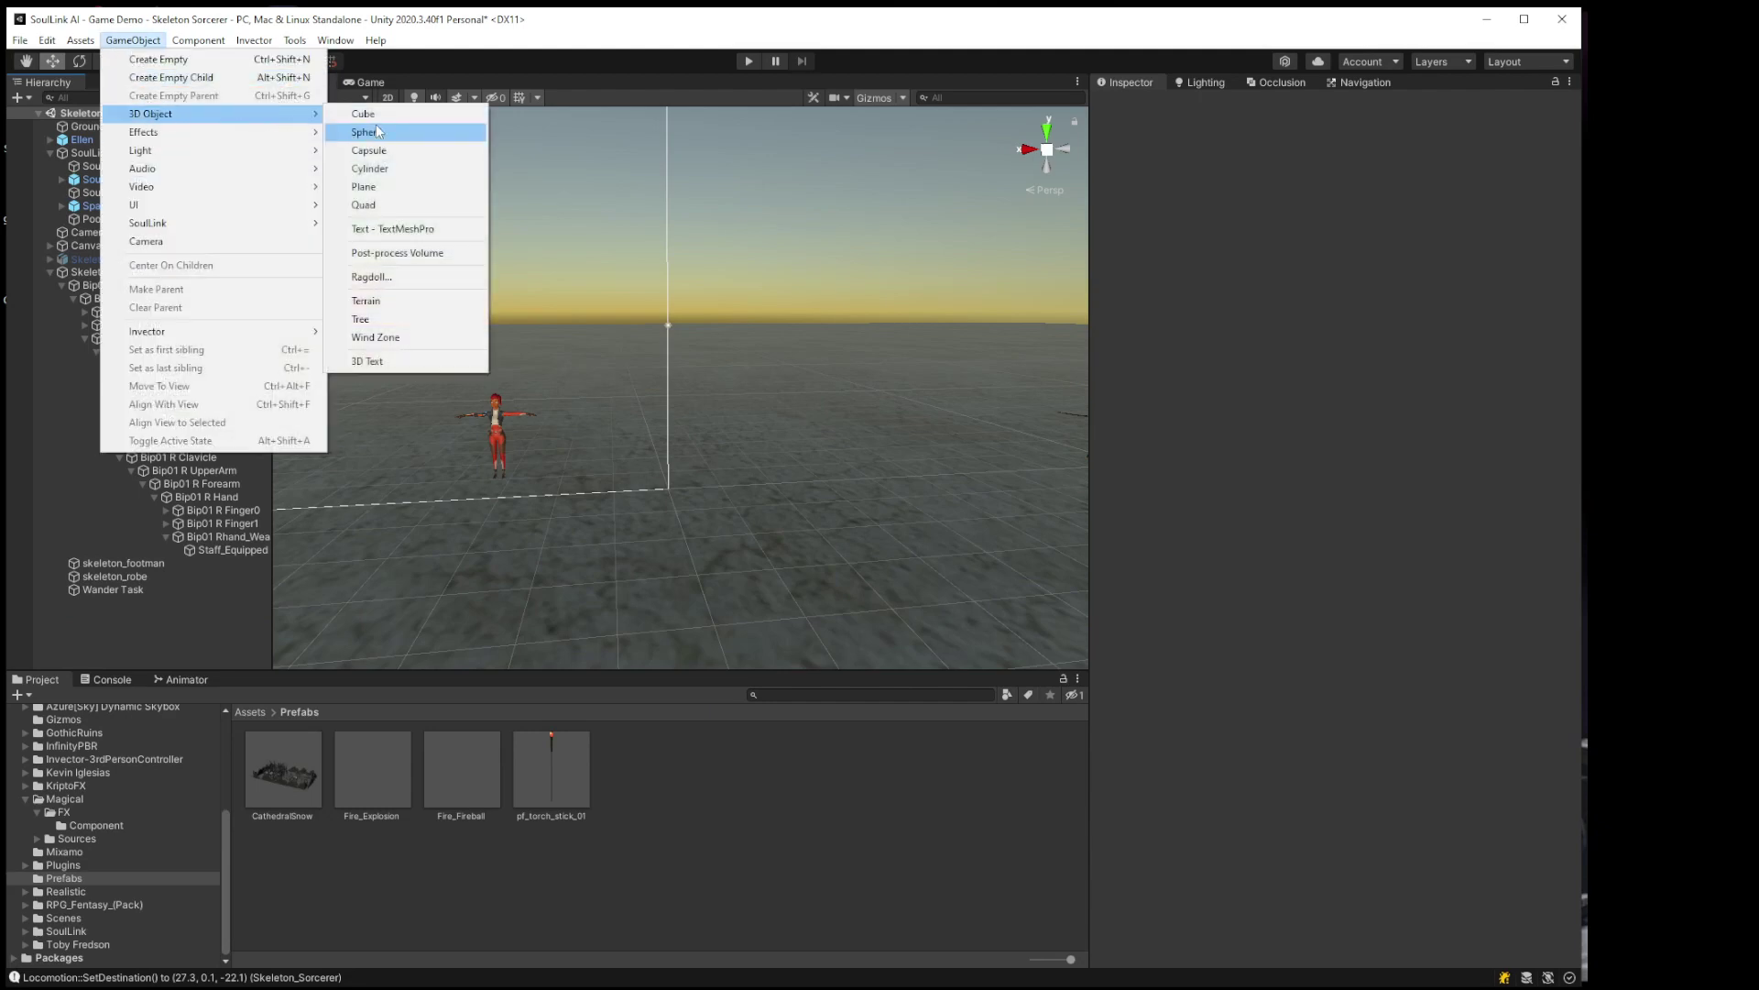
click(366, 114)
drag(680, 322, 686, 403)
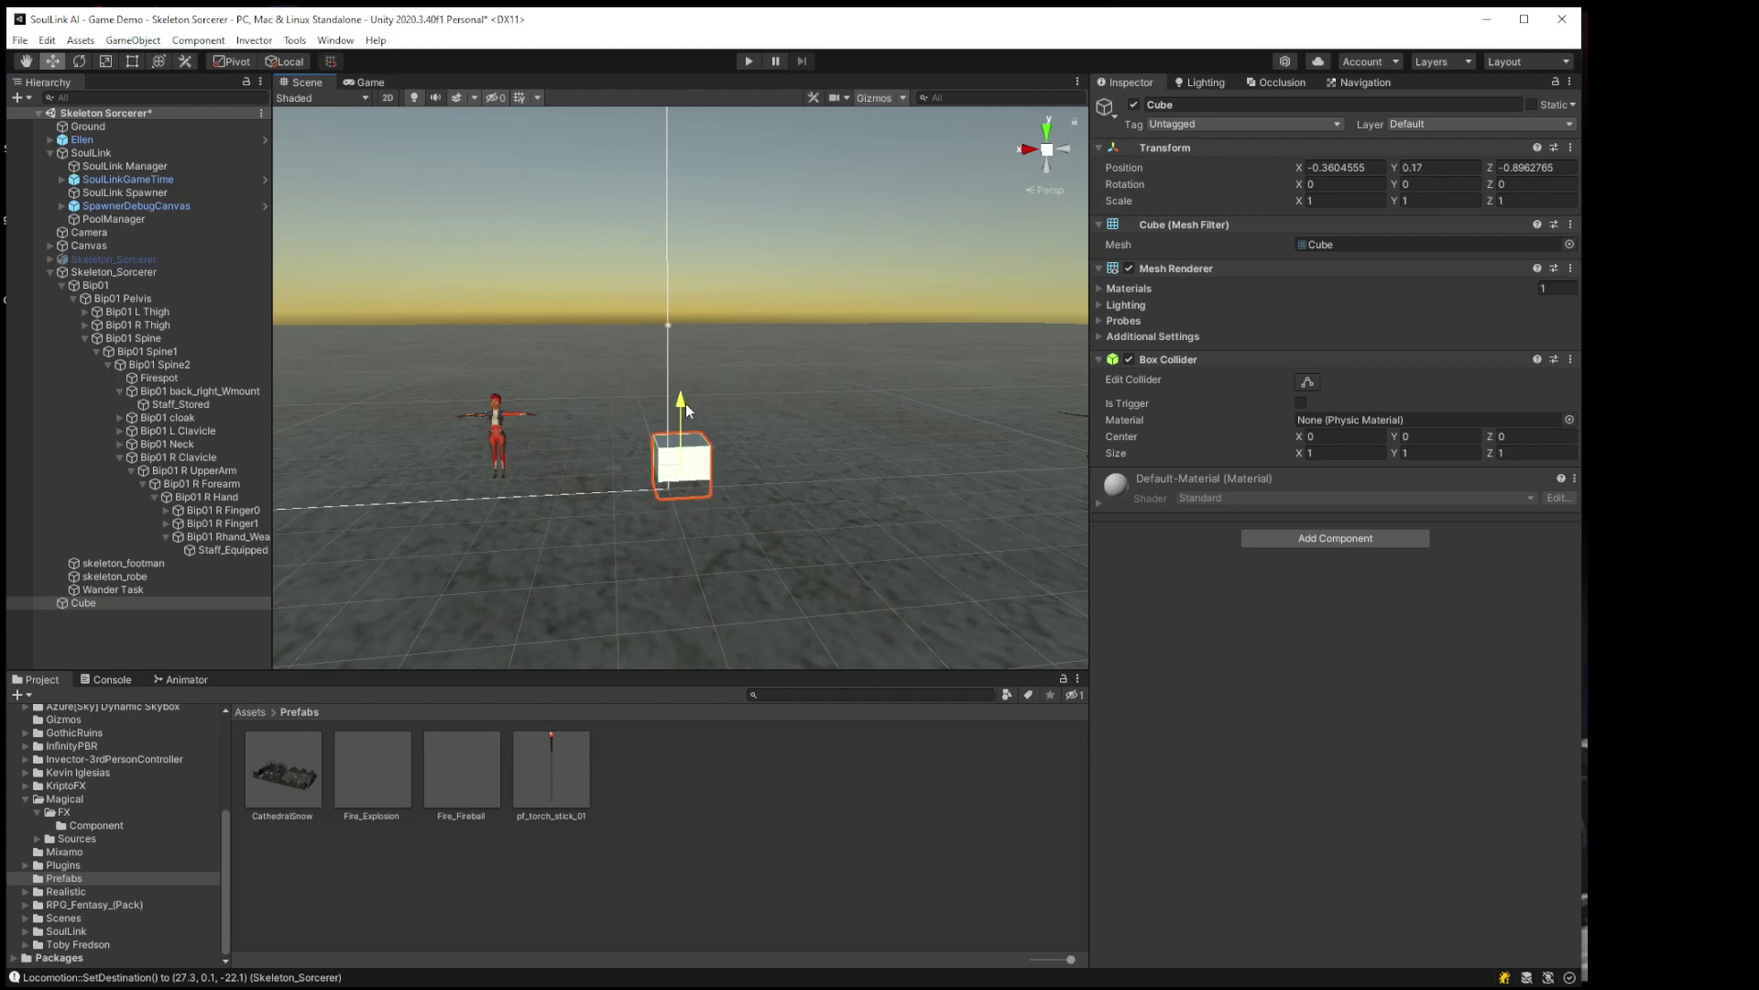
Step: Stretch the cube to a scale of about 7.62, 2.39 and 7.57 in X, Y and Z, and shift it to X position 1.92
key(r)
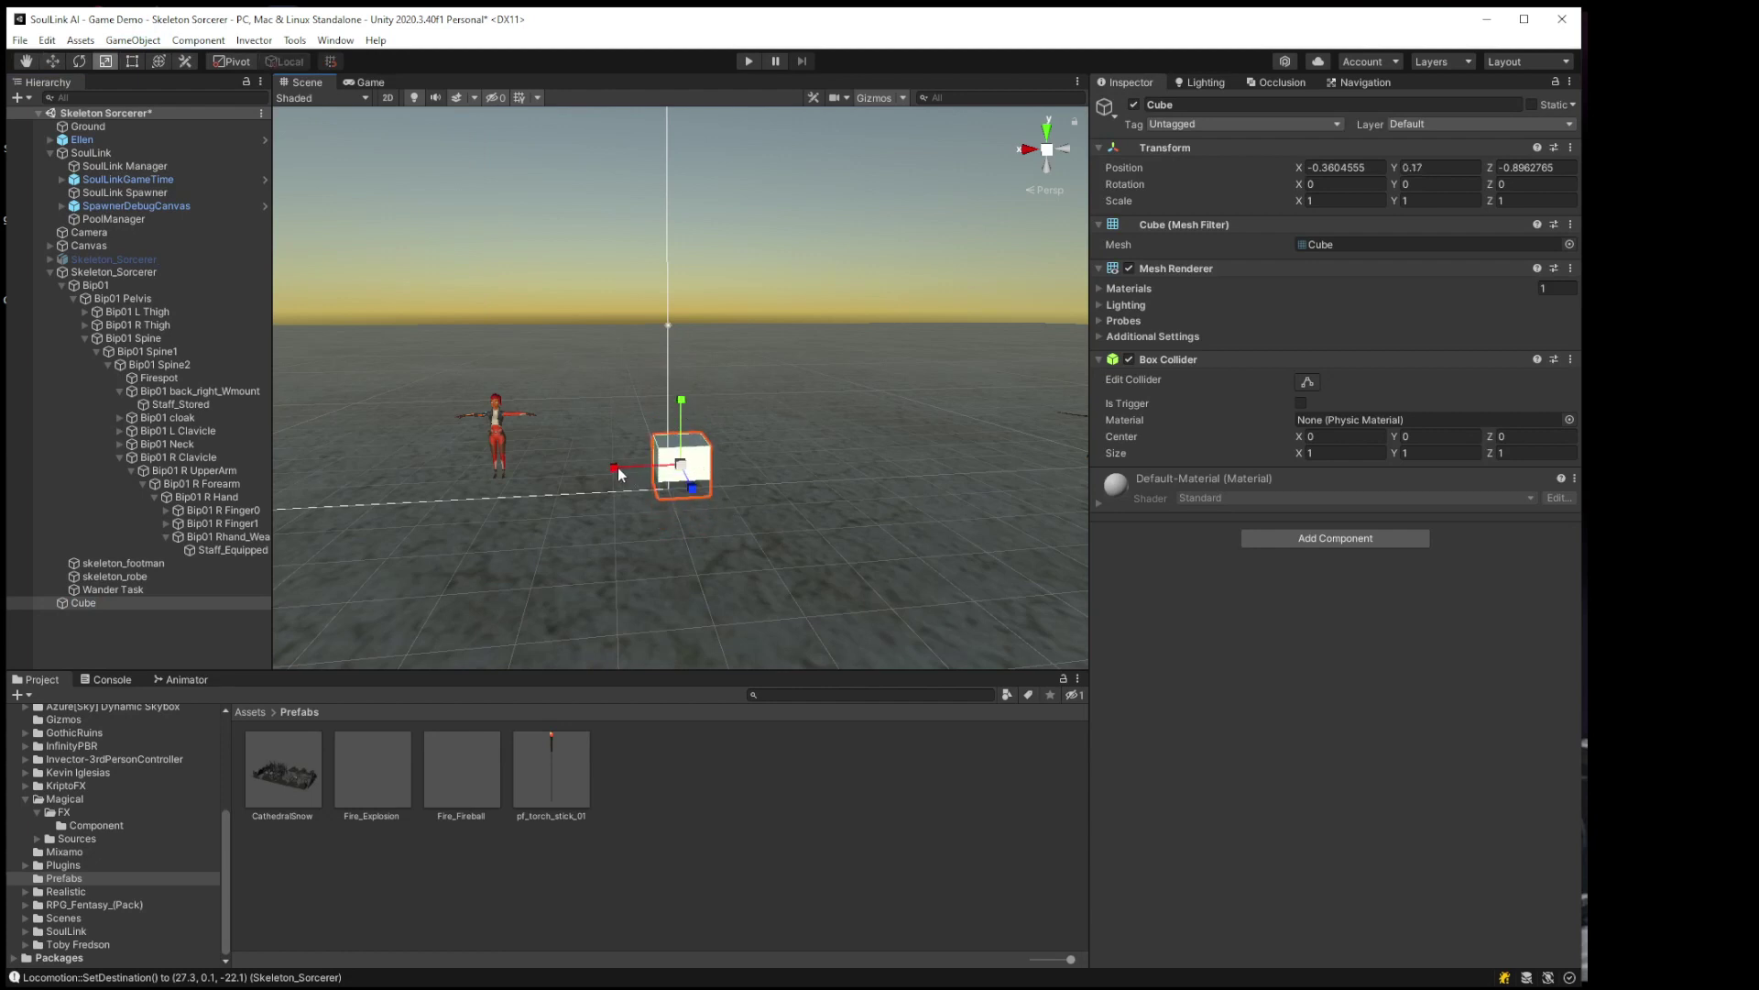
drag(617, 467, 356, 481)
drag(614, 468, 544, 473)
drag(691, 481, 761, 603)
drag(614, 467, 510, 469)
key(w)
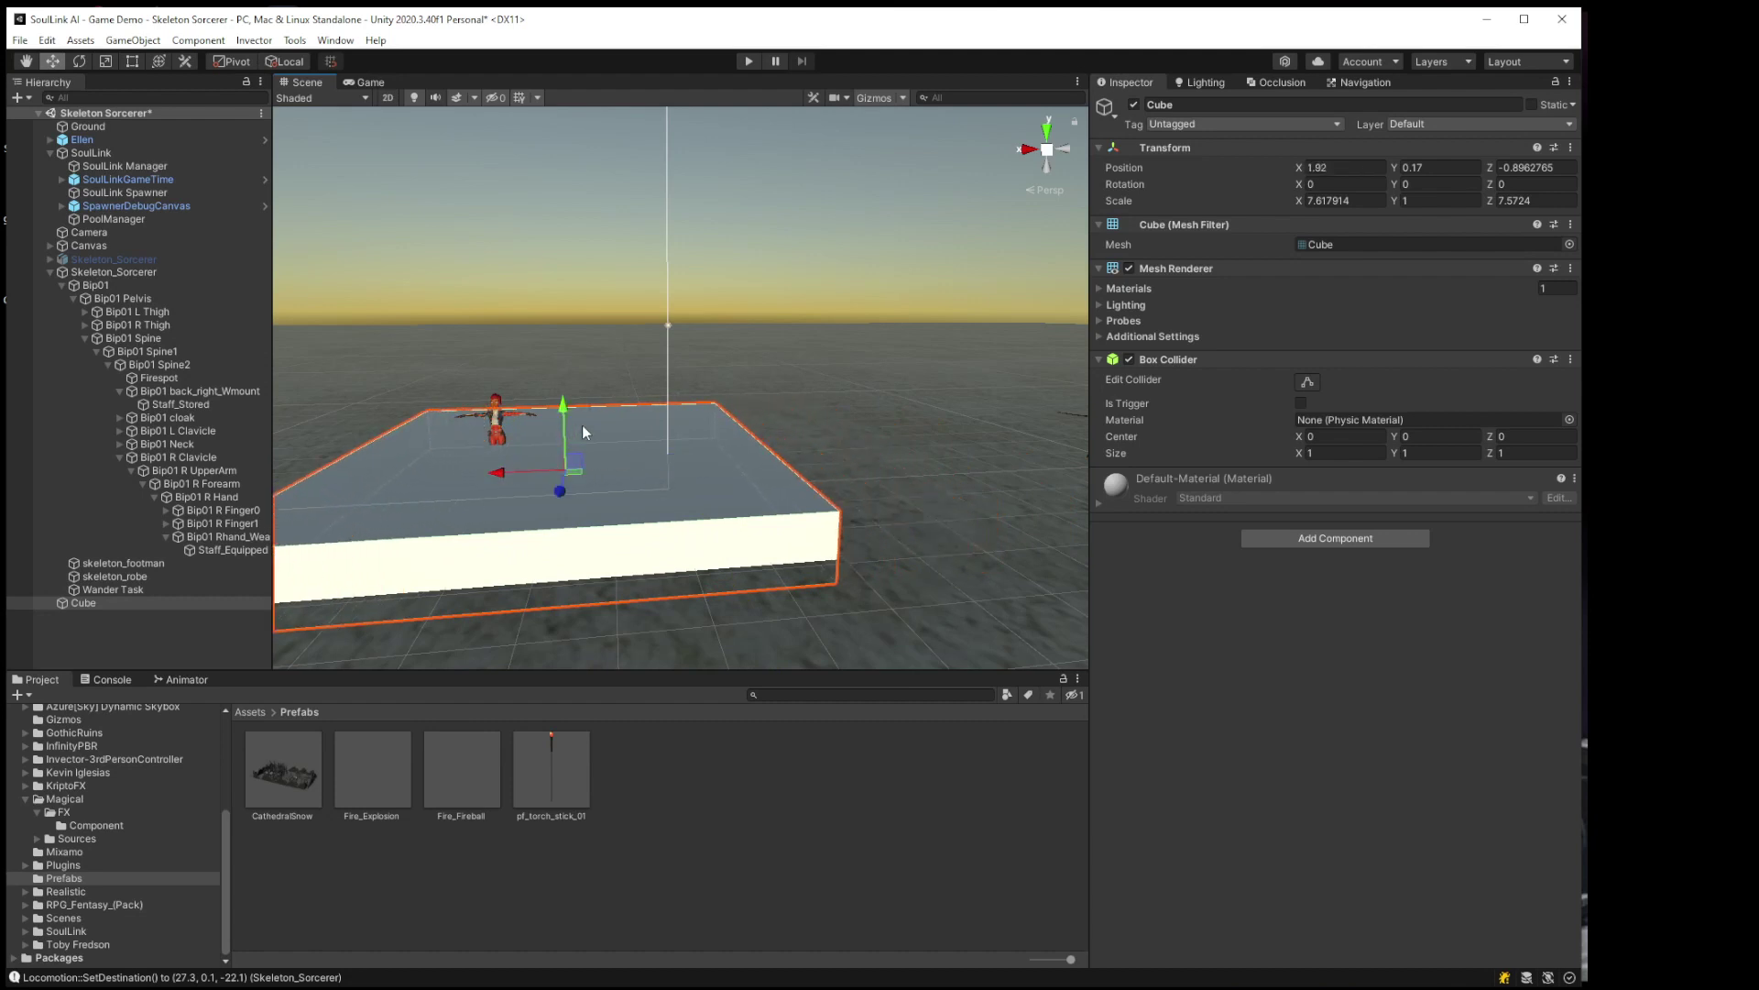
key(r)
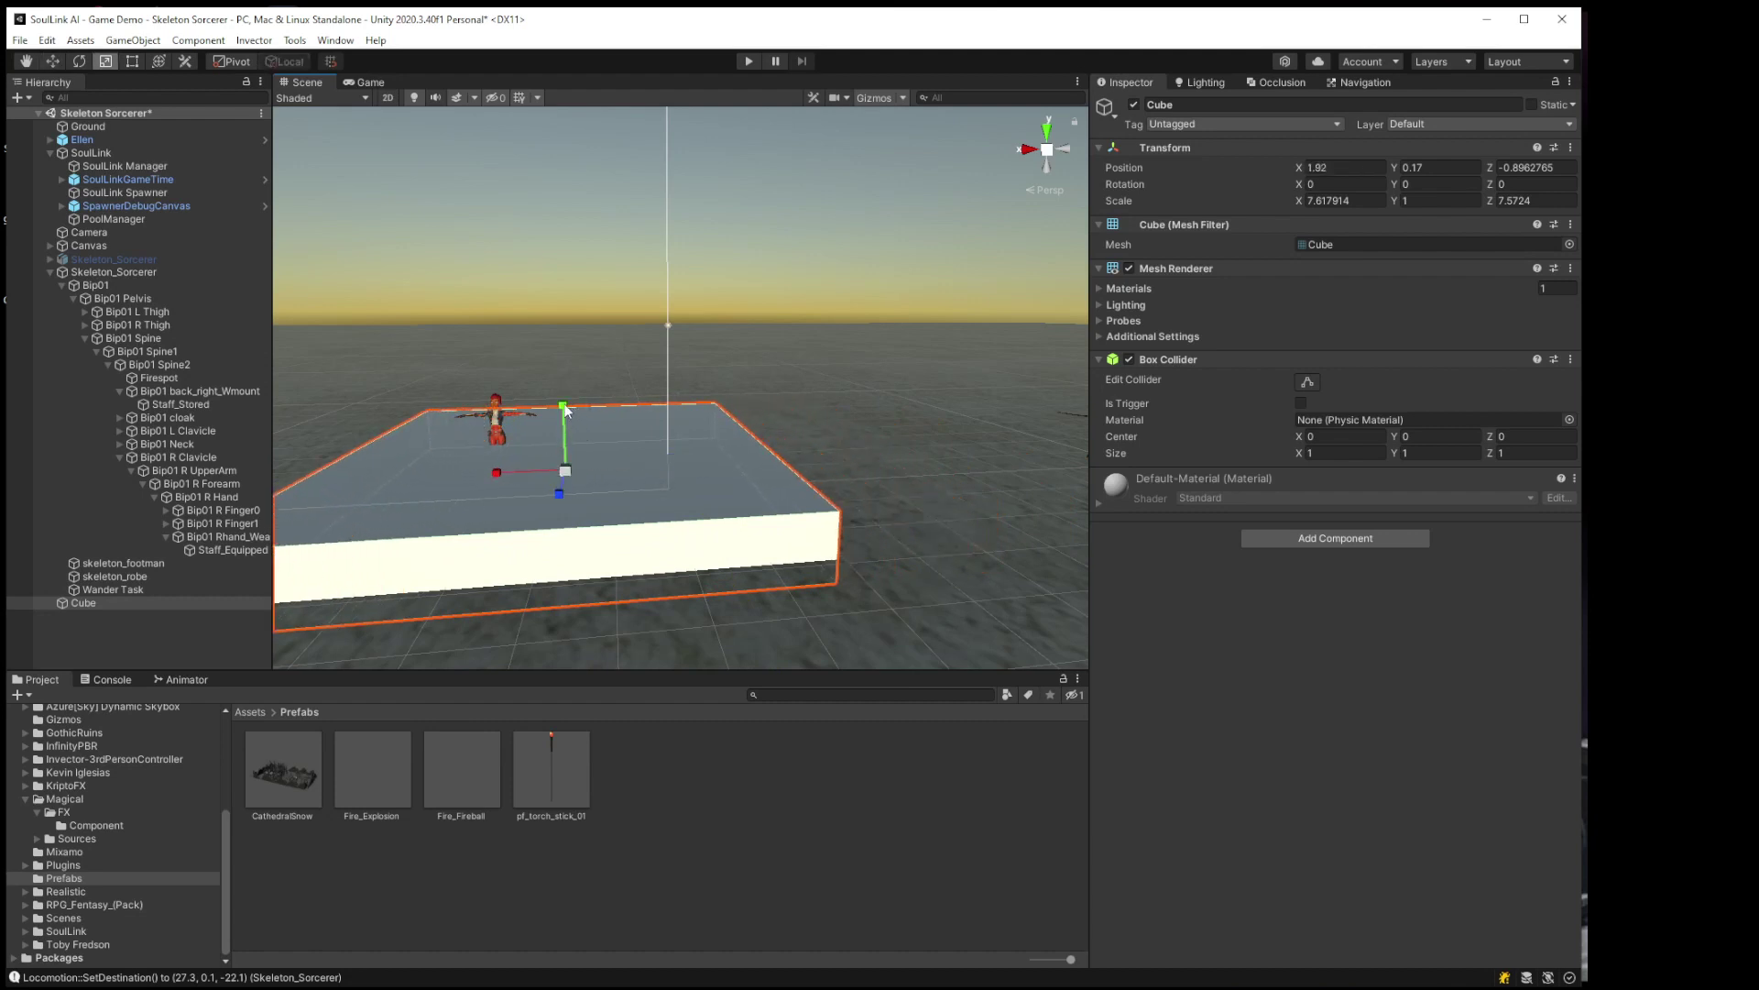
drag(565, 409, 574, 316)
Step: Raise the cube to a Y position of 1.18 and lift Ellen onto its upper surface
key(w)
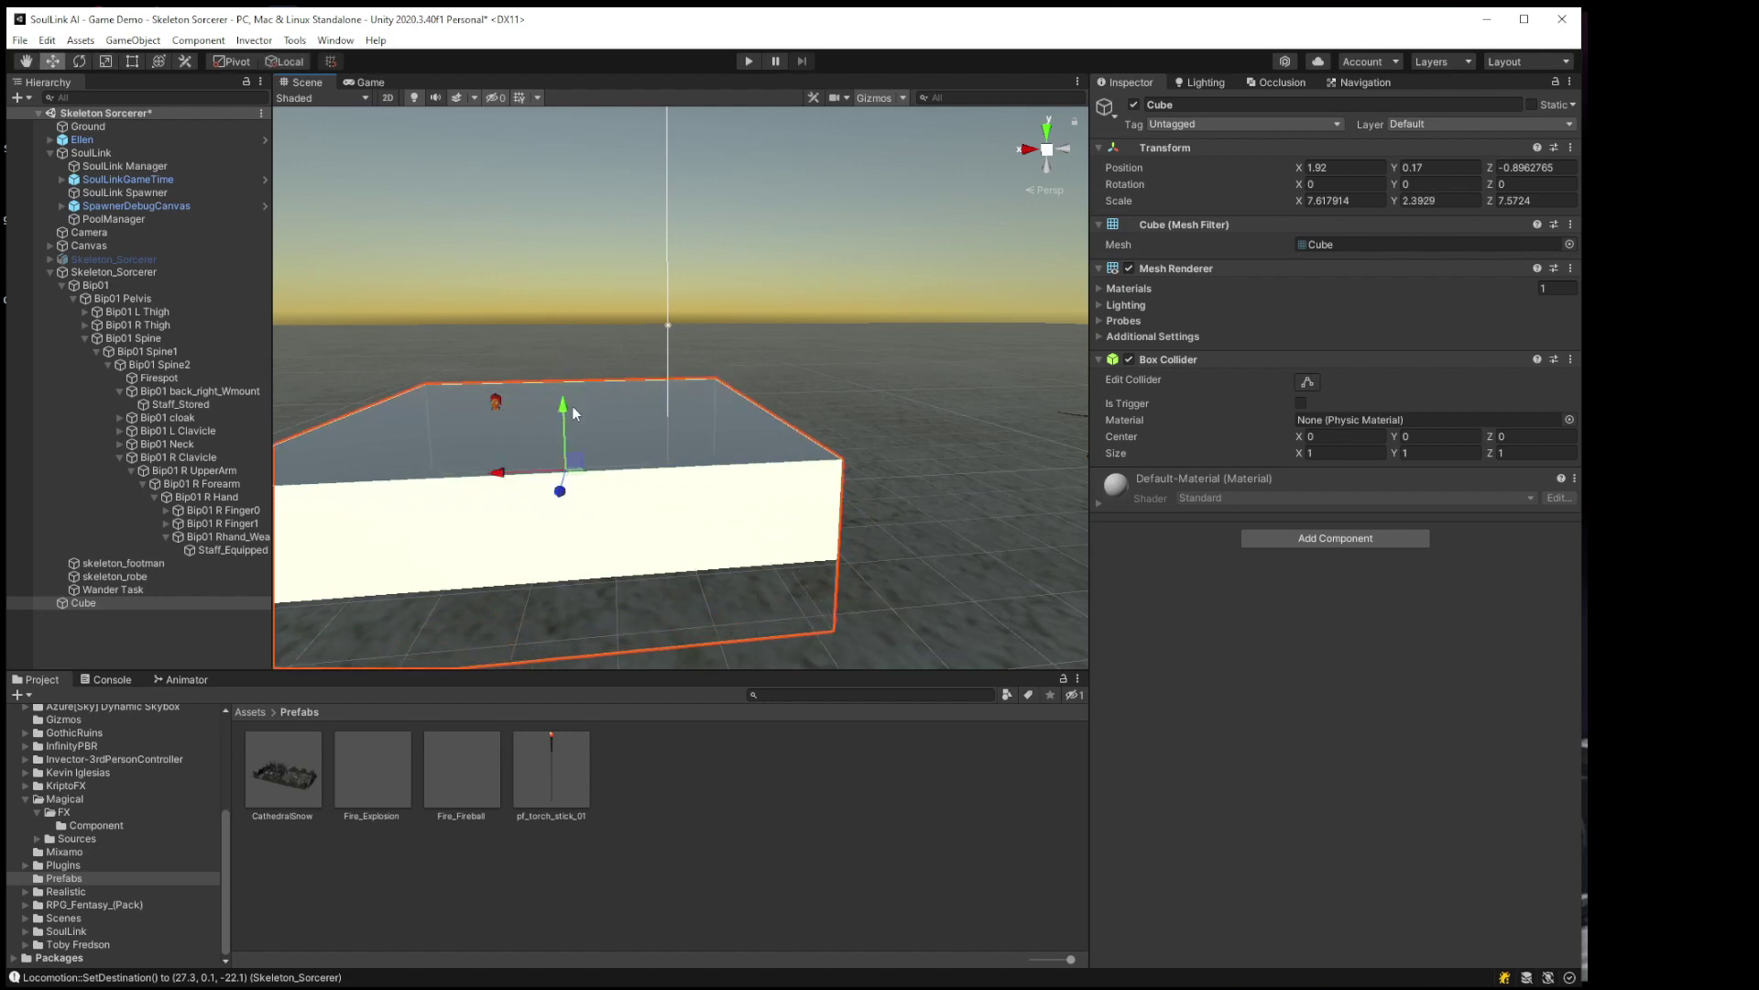
drag(575, 412, 566, 361)
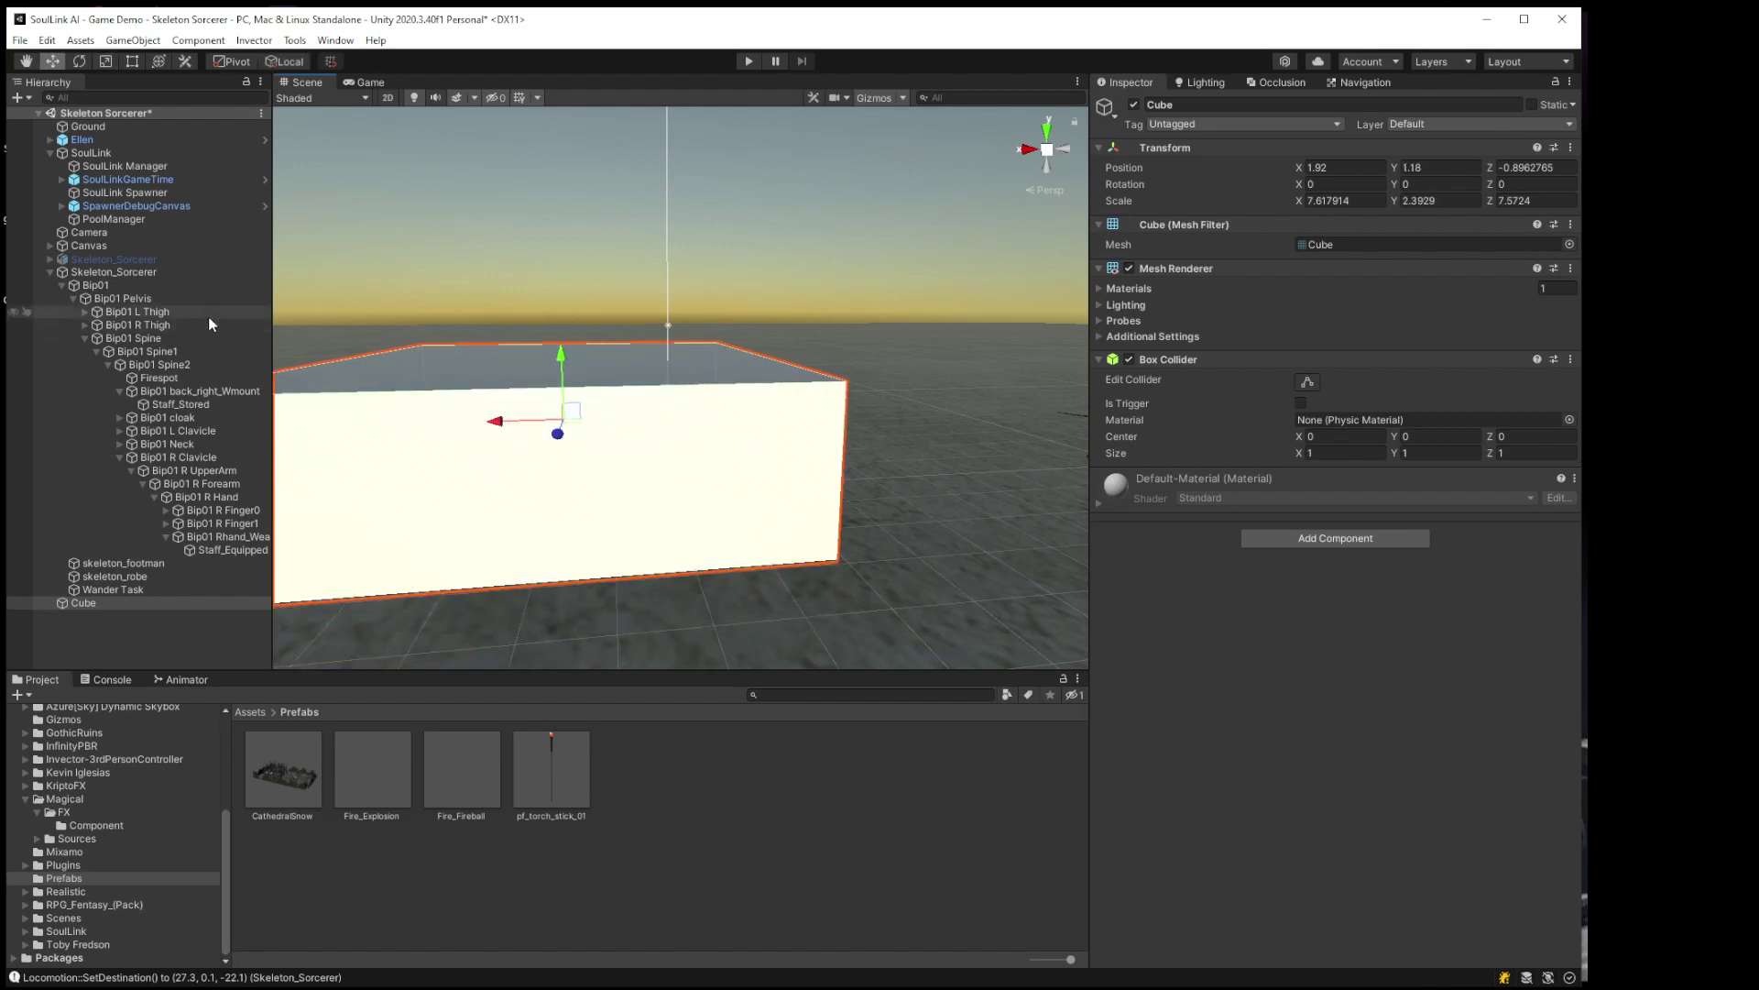
click(99, 139)
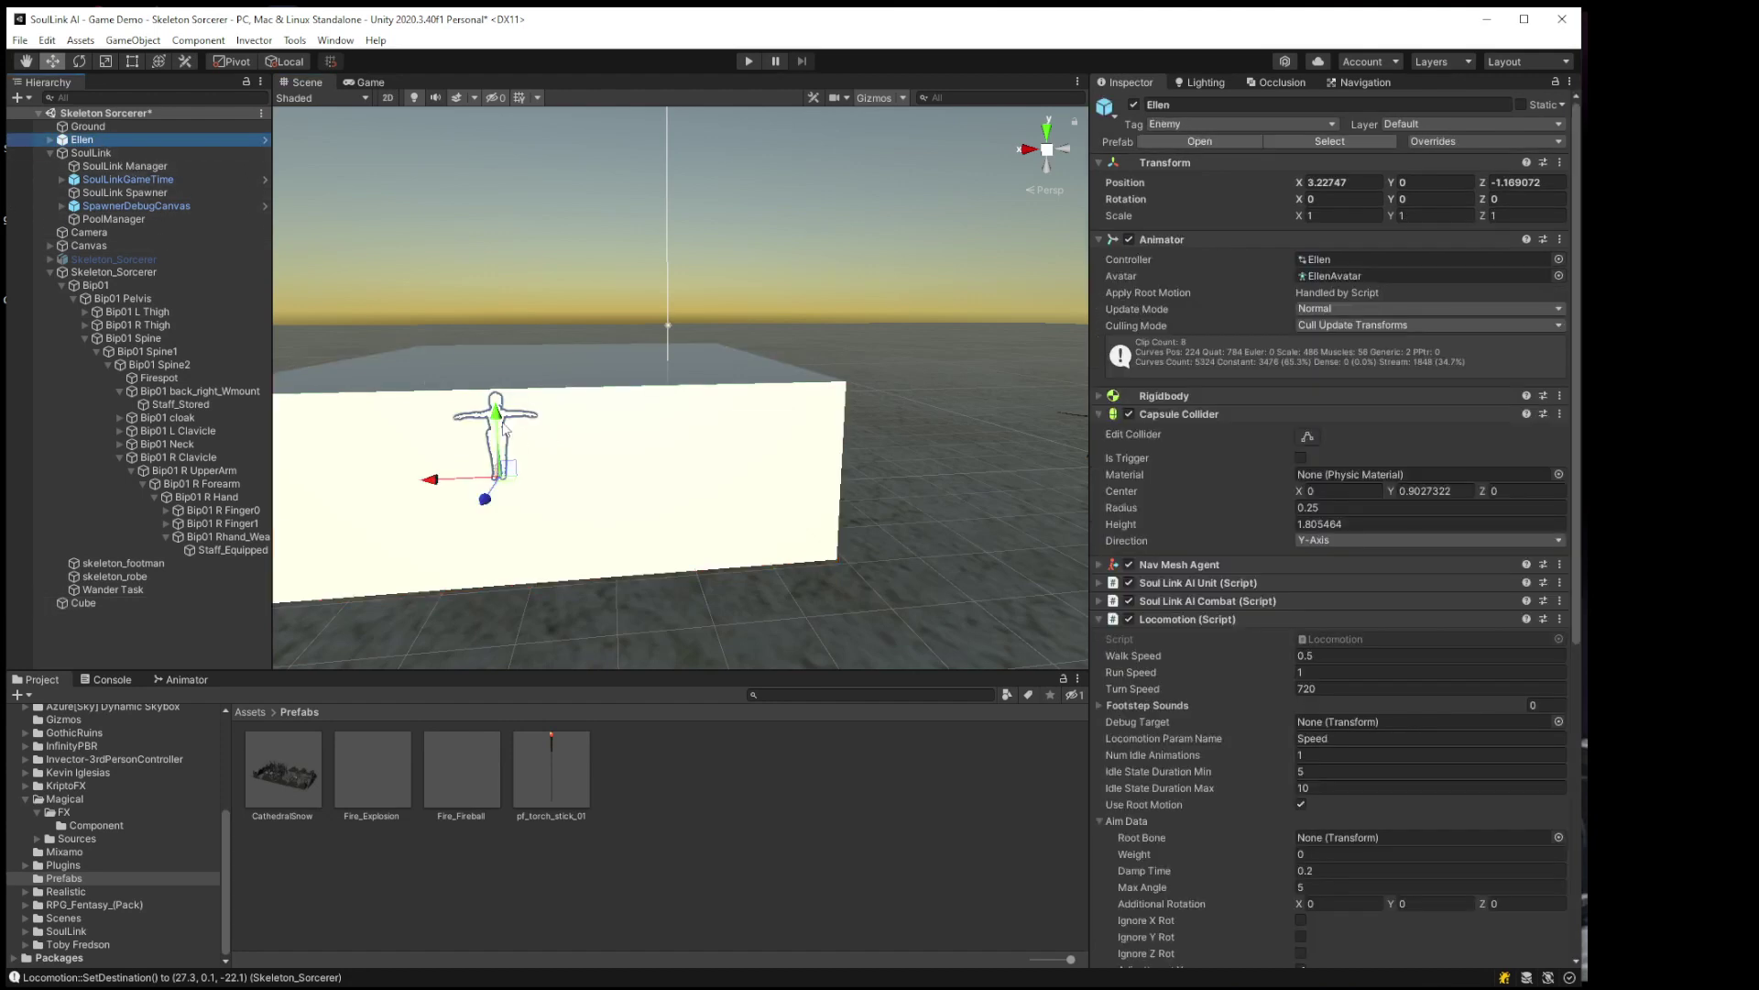
drag(505, 399, 504, 292)
Step: Mark the cube as Static and bake the NavMesh with the existing agent settings
click(577, 413)
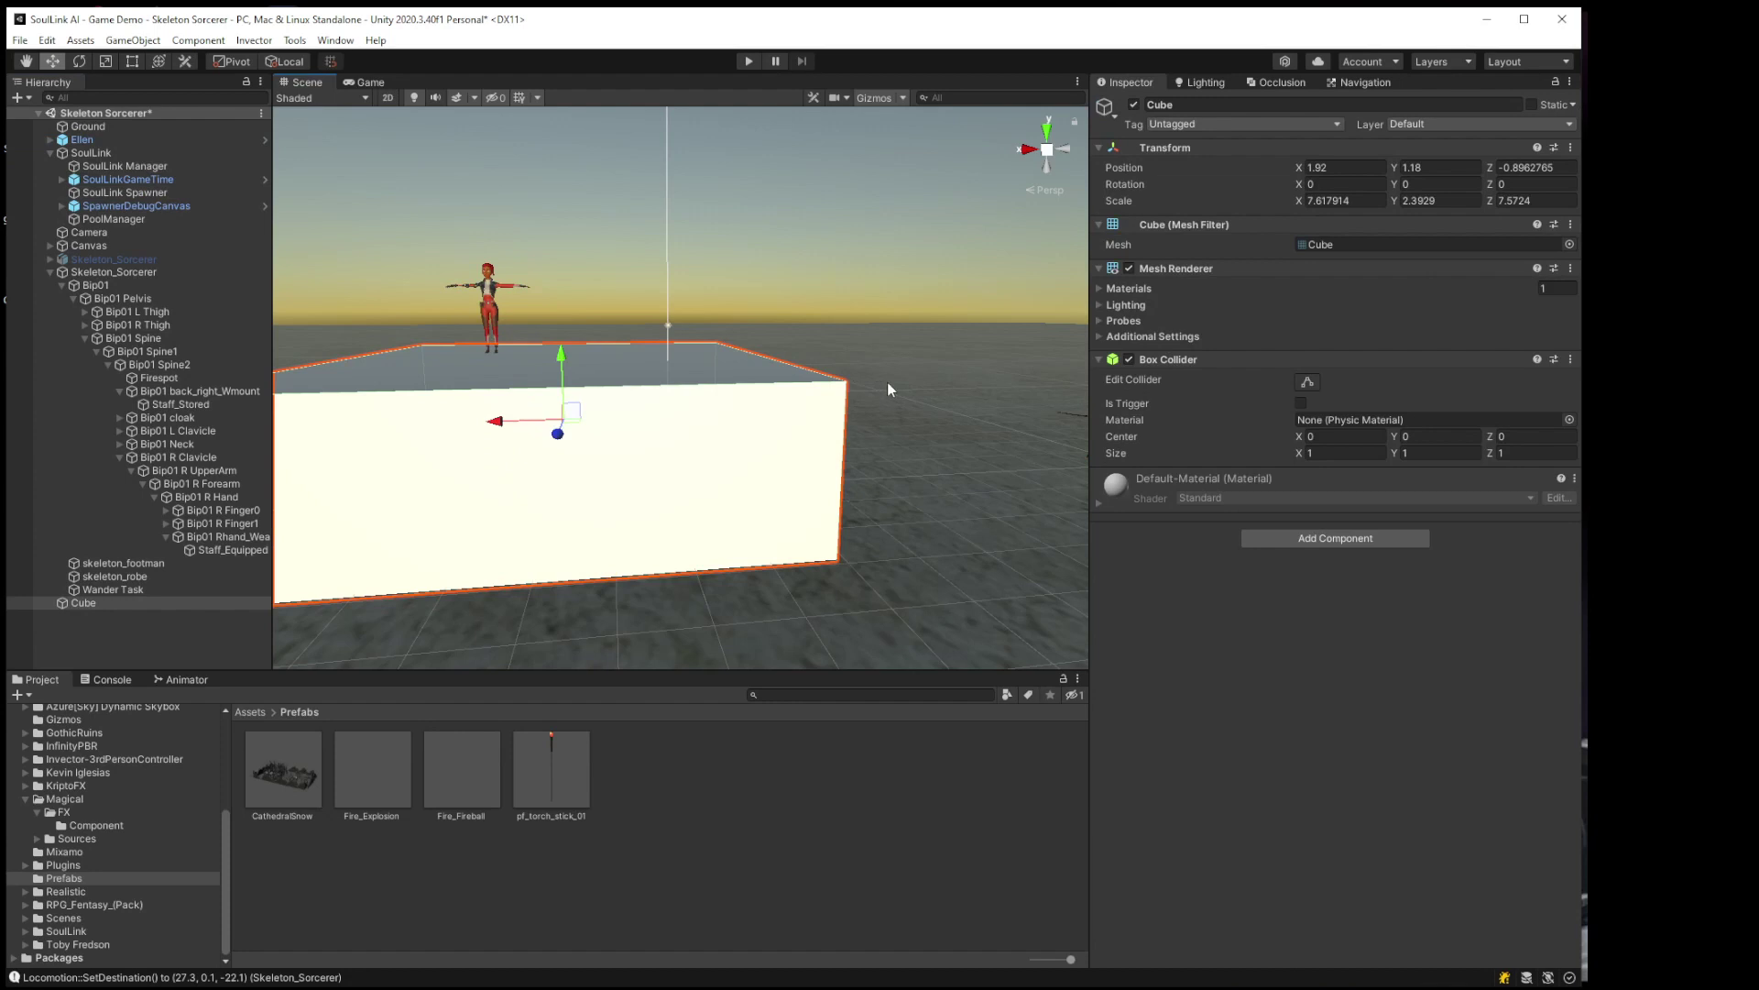
right_drag(887, 381, 871, 407)
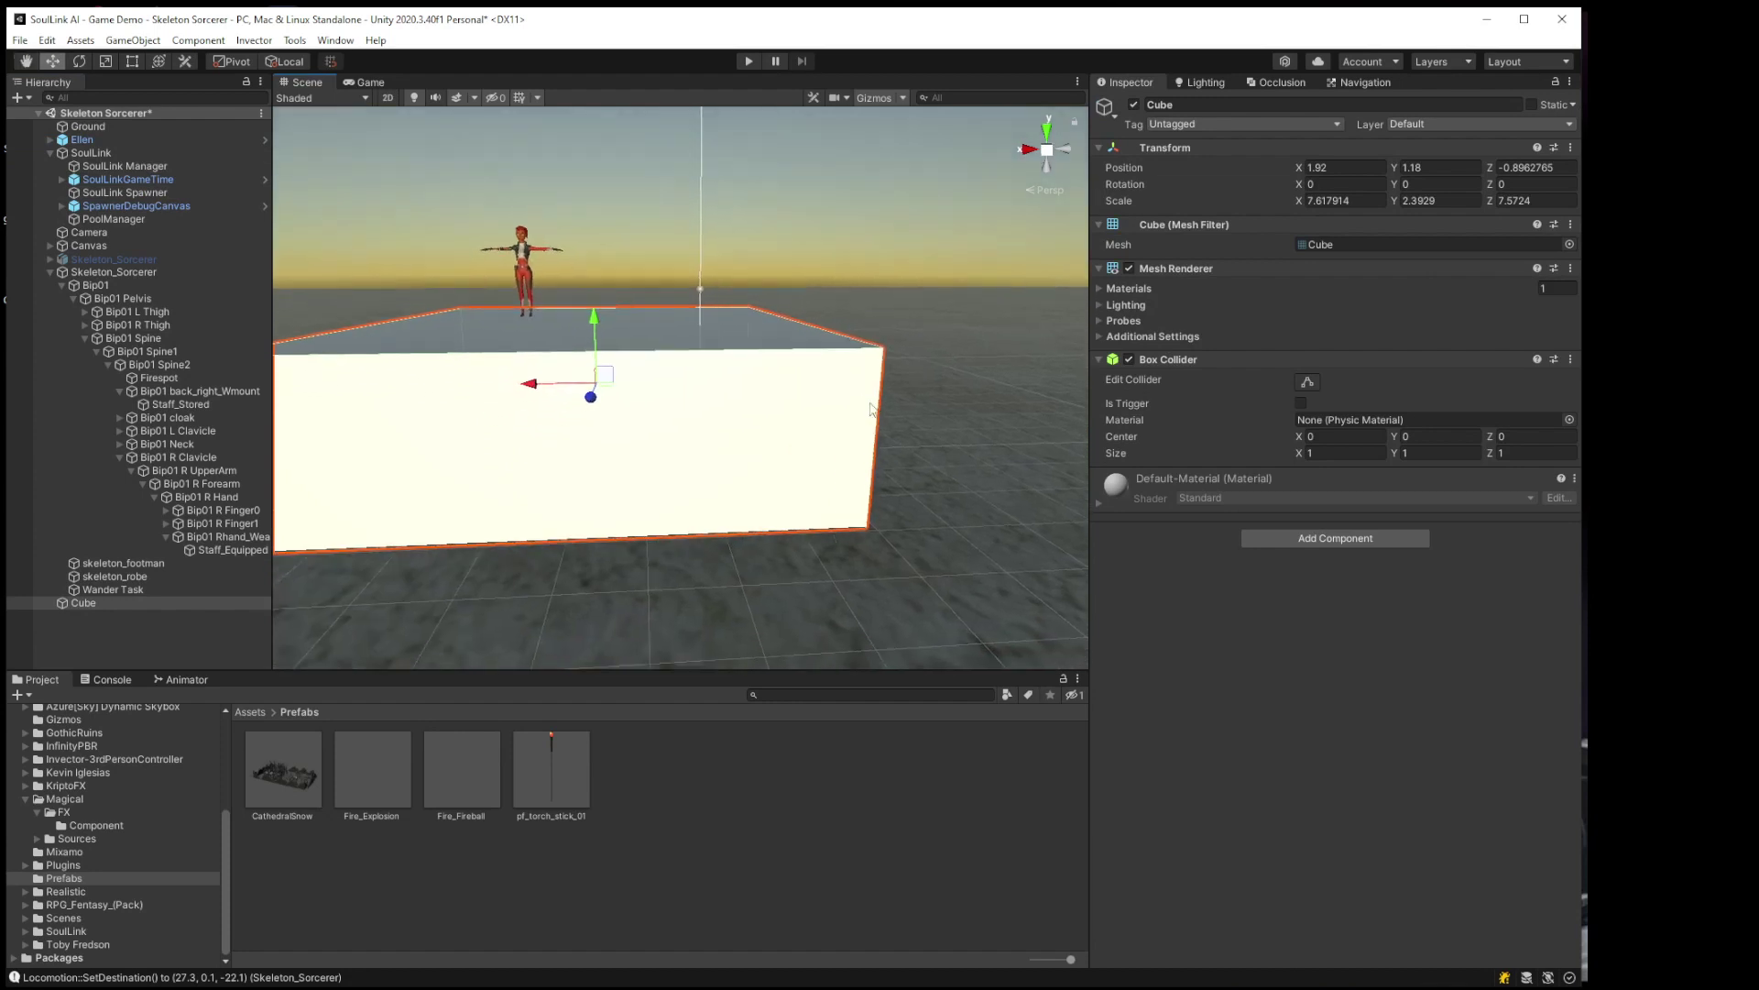
click(1531, 104)
click(1351, 82)
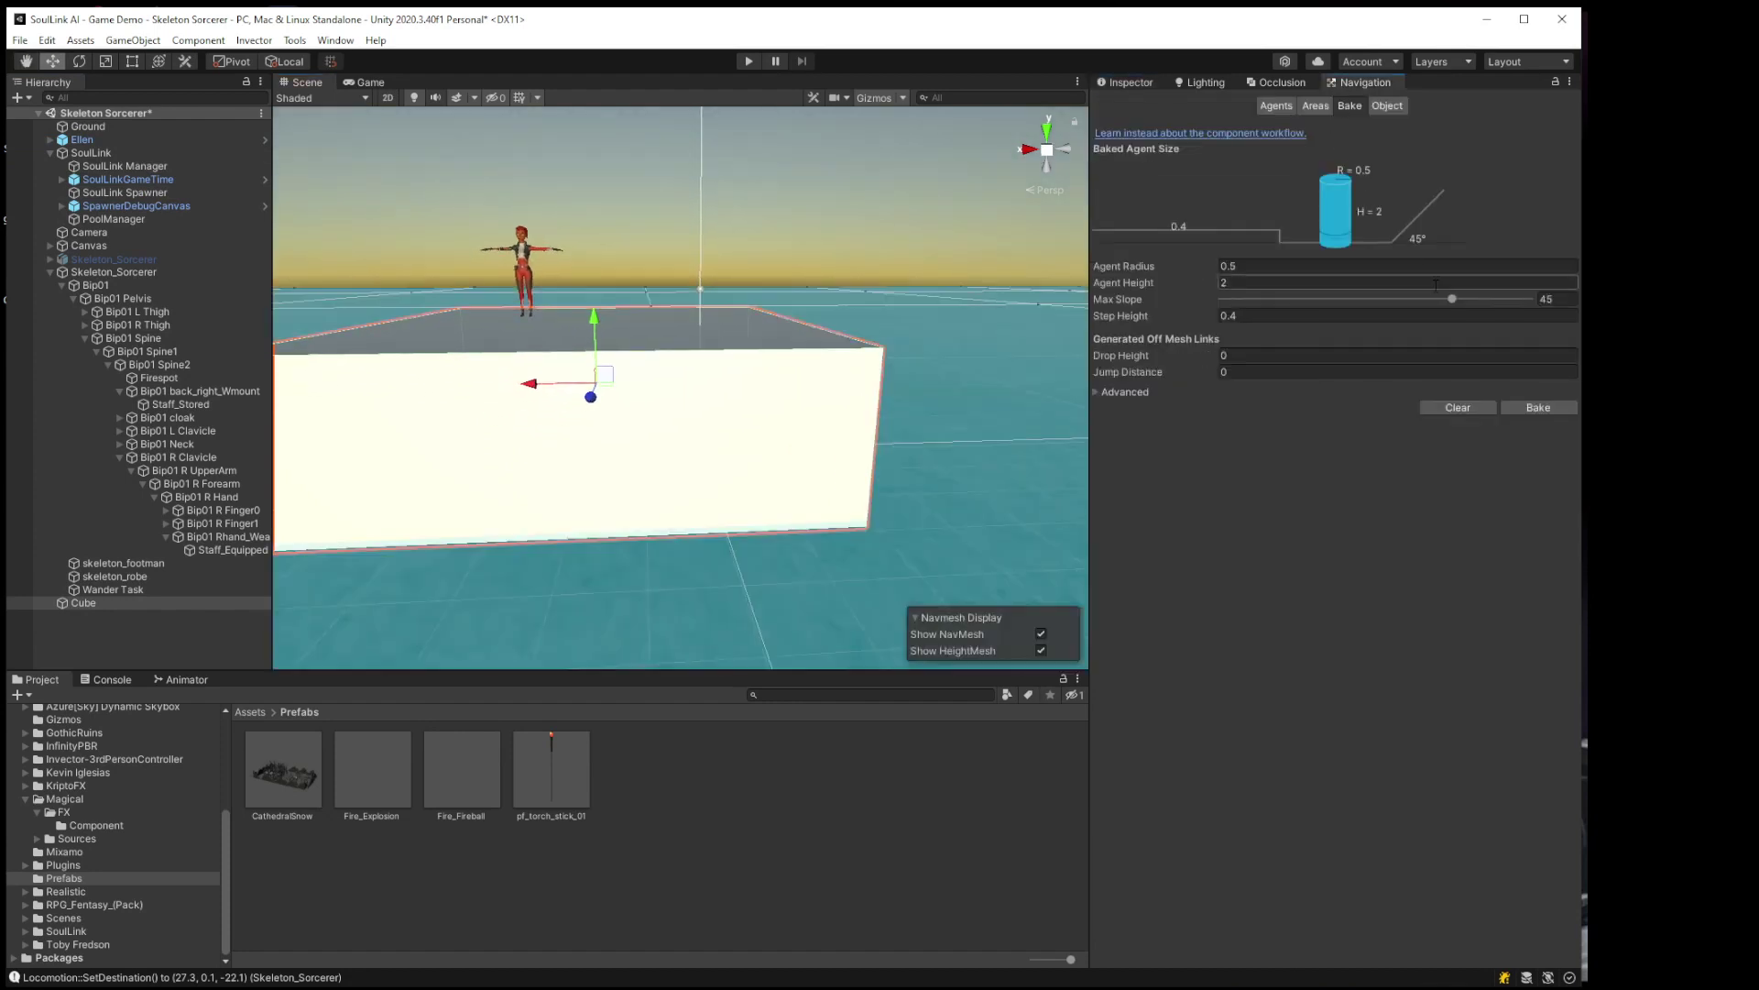
click(1536, 408)
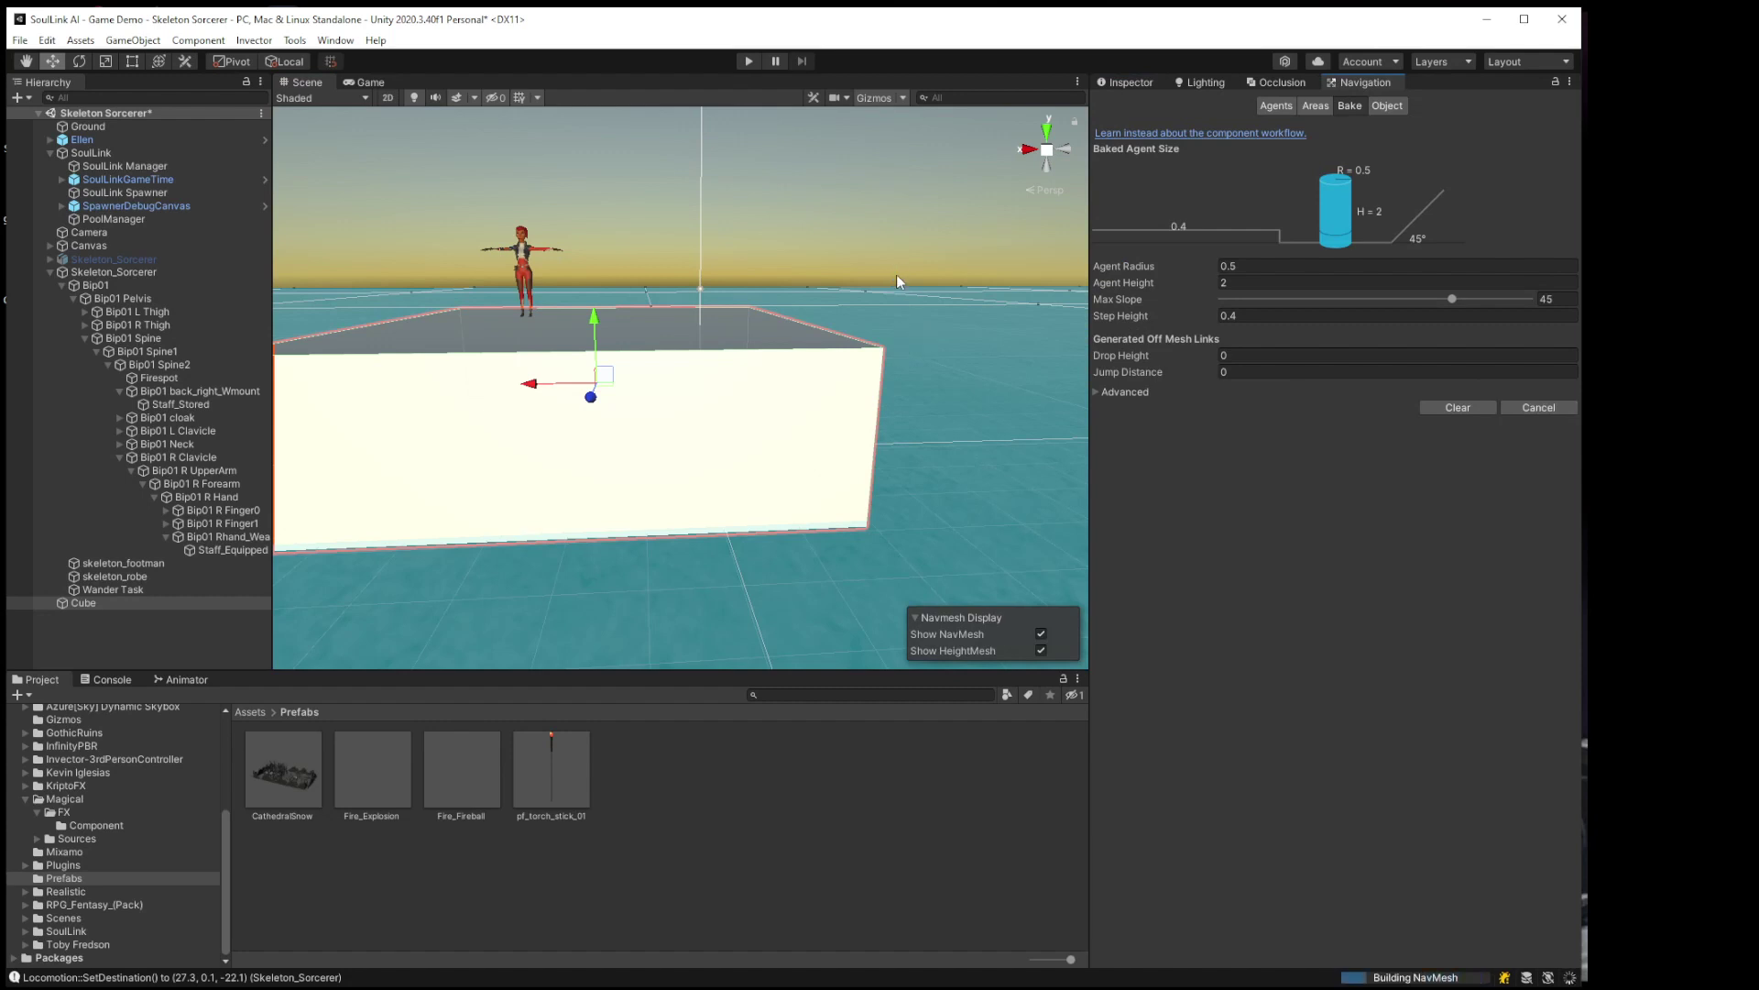
Step: Examine the baked NavMesh around the cube and the Skeleton_Sorcerer's placement relative to Ellen
alt+drag(880, 277, 873, 420)
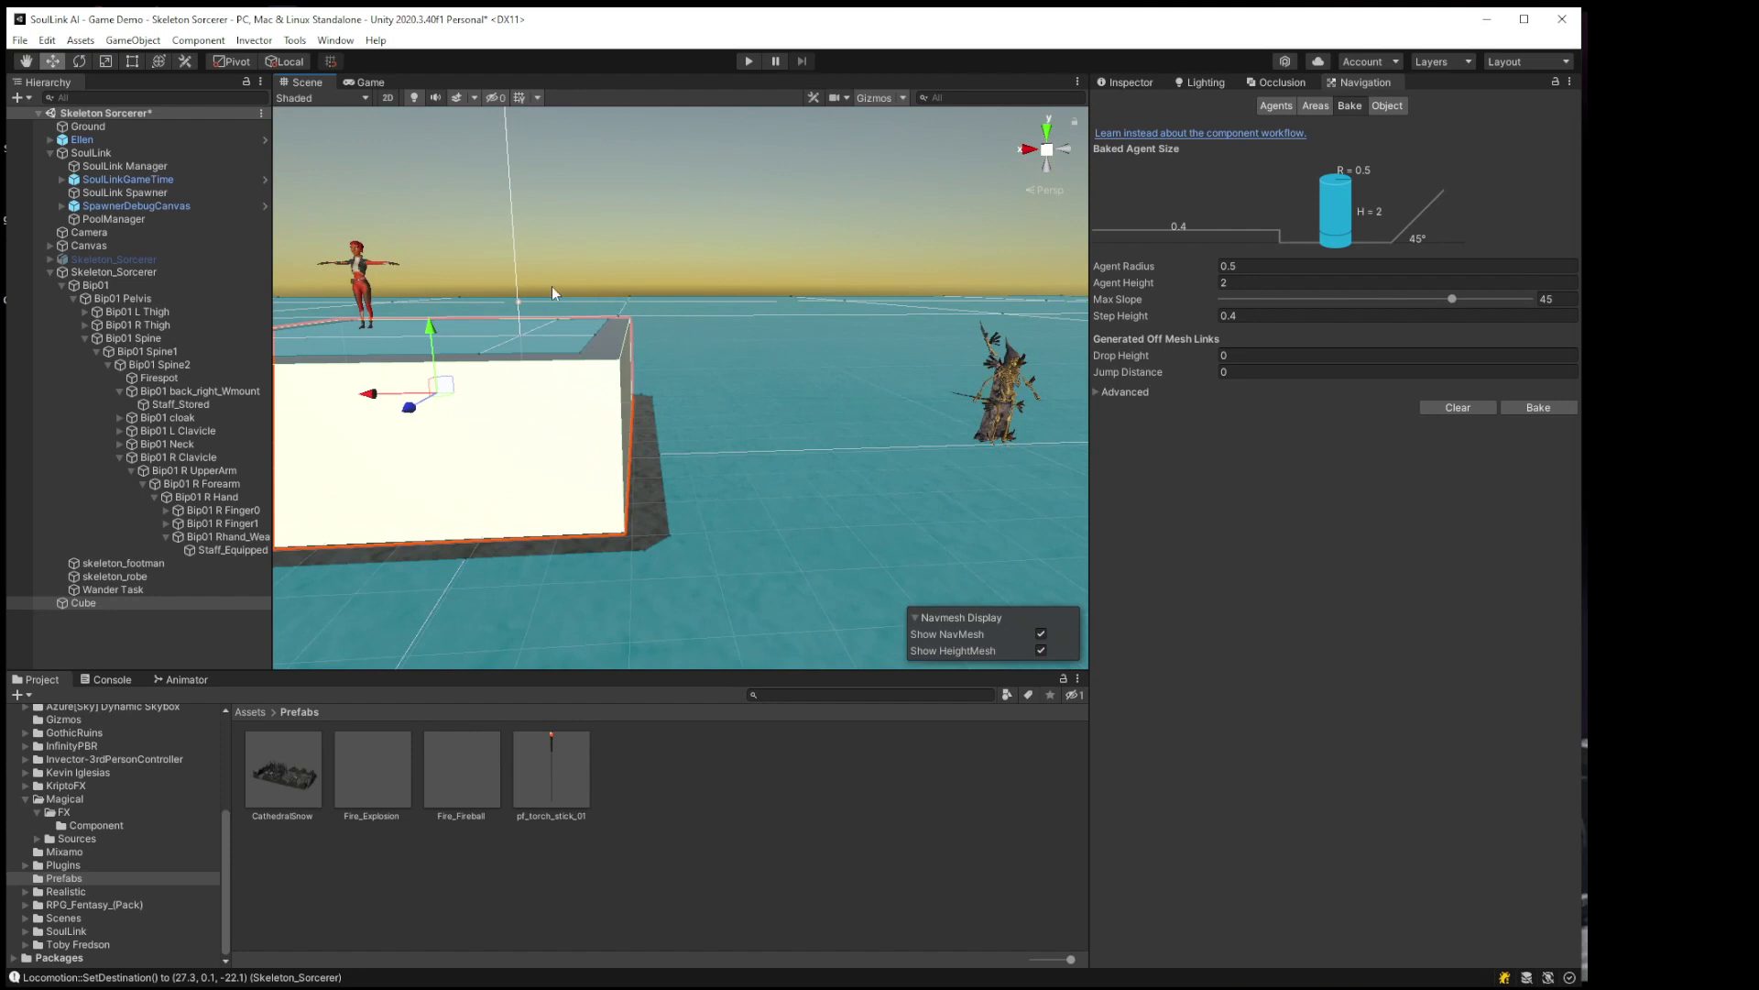
right_drag(795, 400, 805, 404)
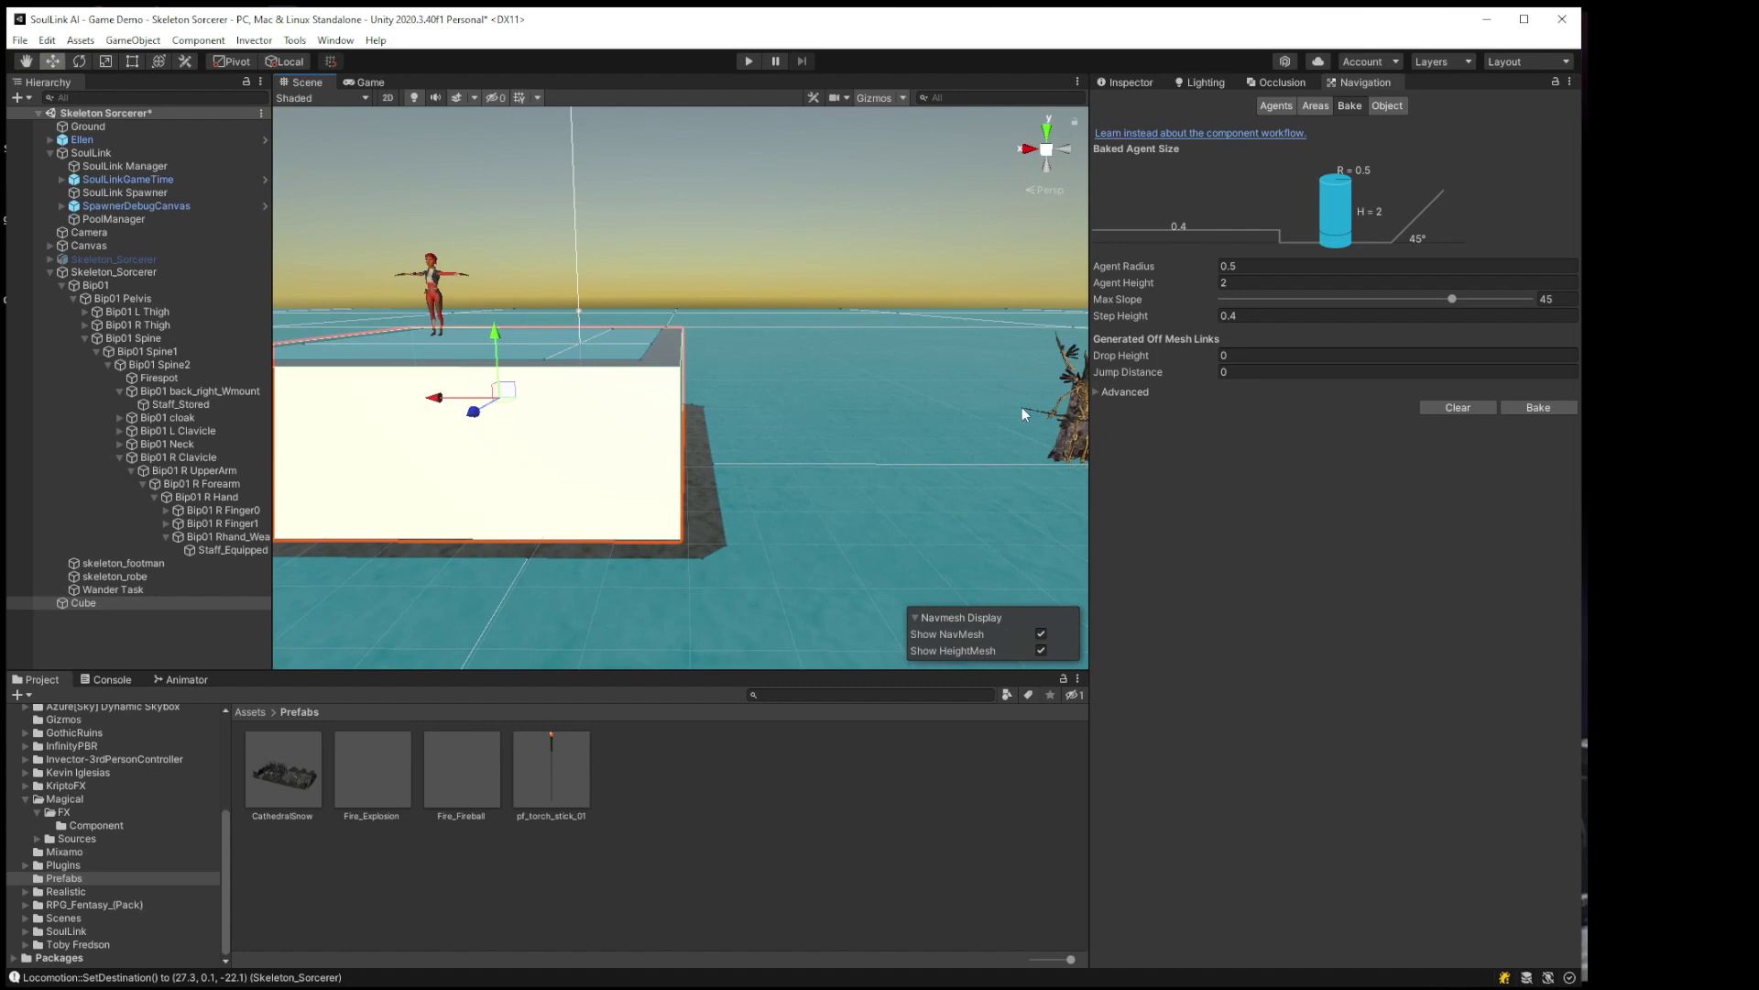
right_drag(938, 439, 975, 426)
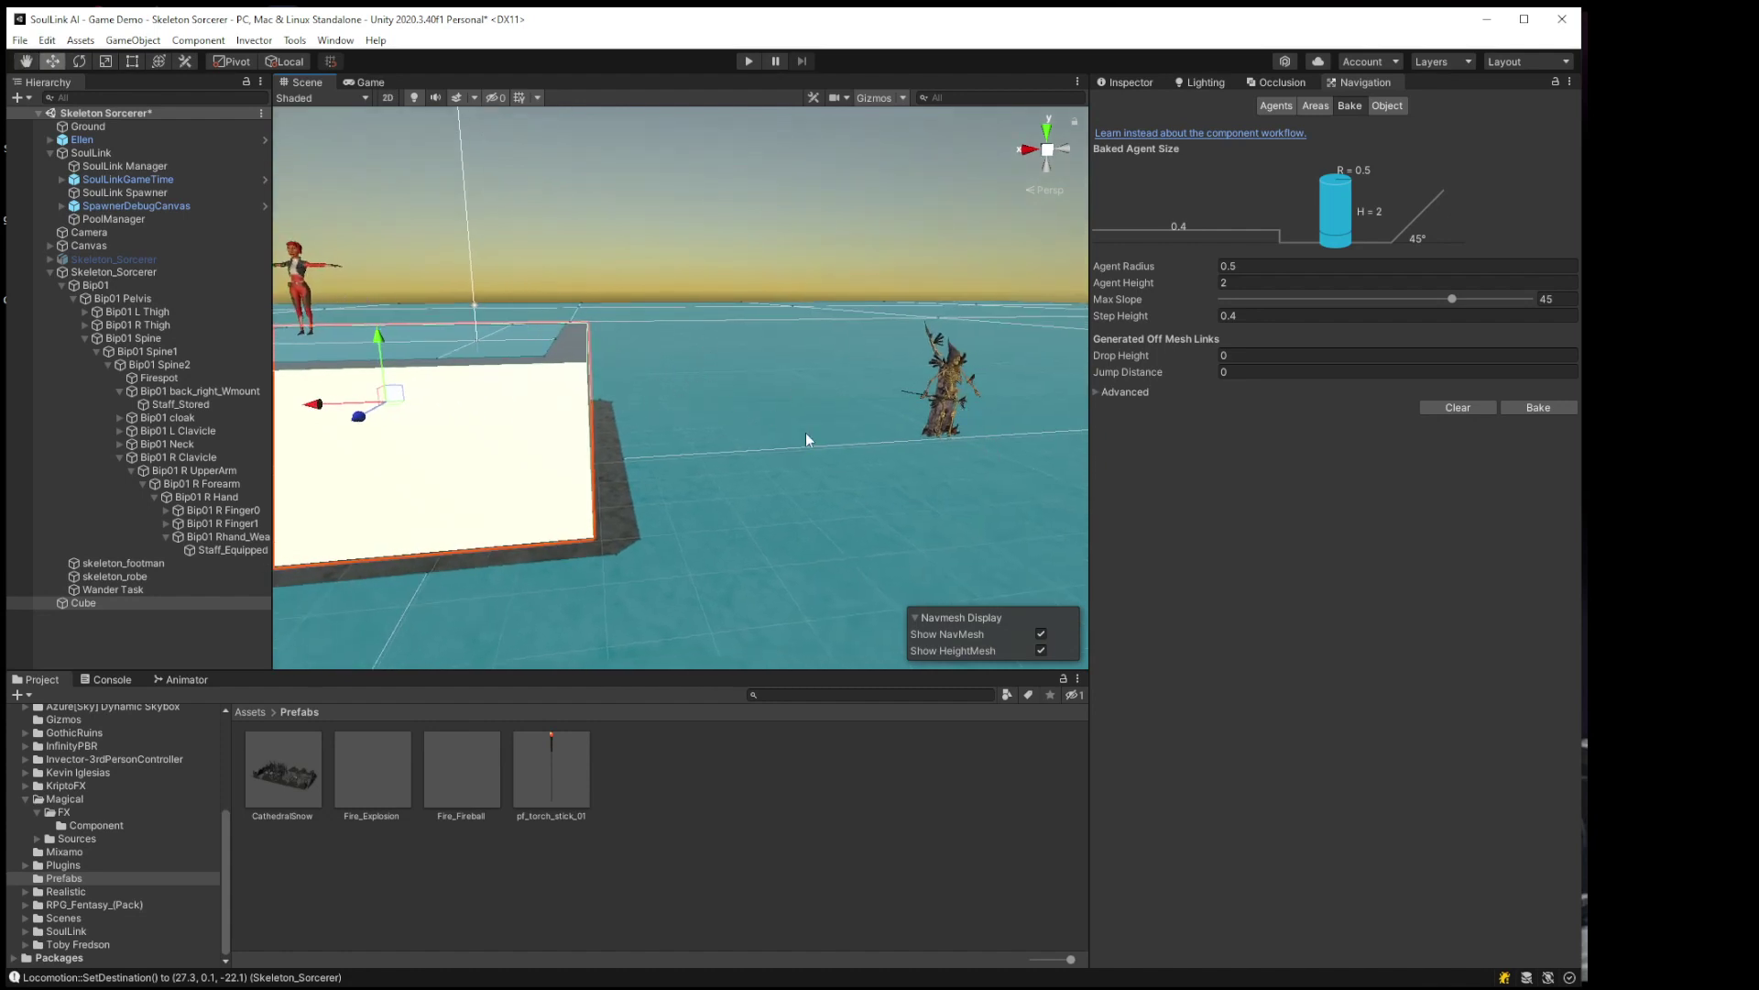
right_drag(806, 433, 768, 388)
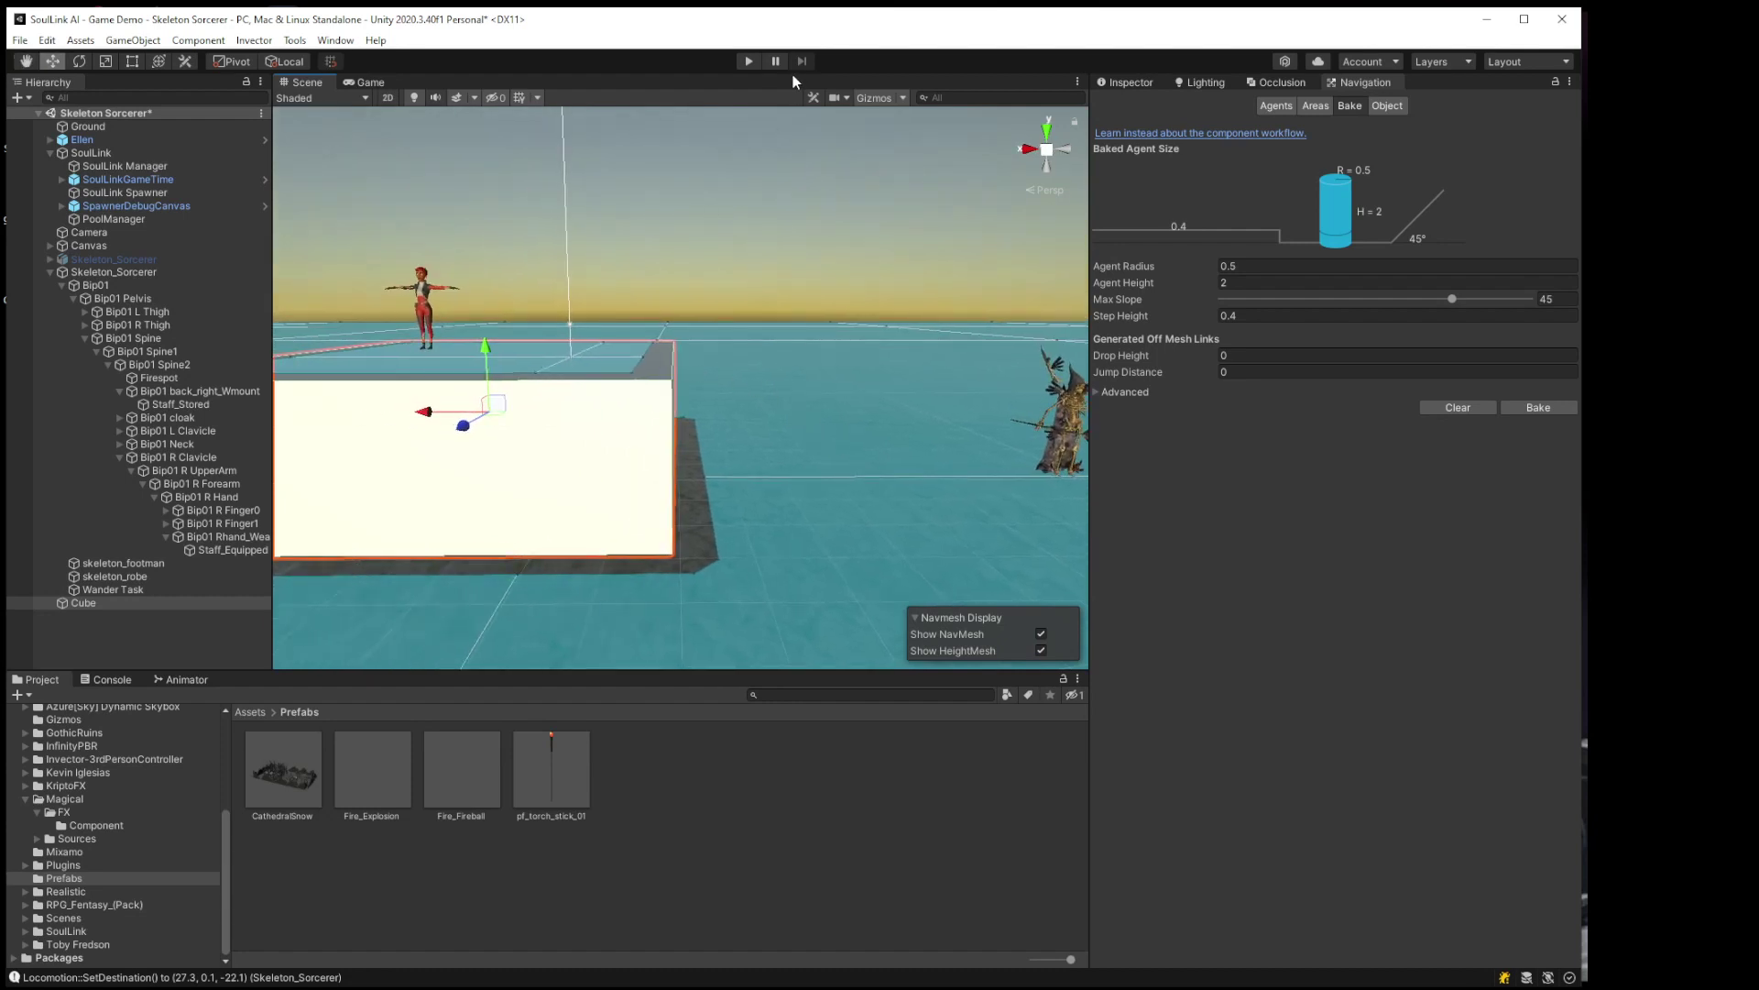
click(162, 271)
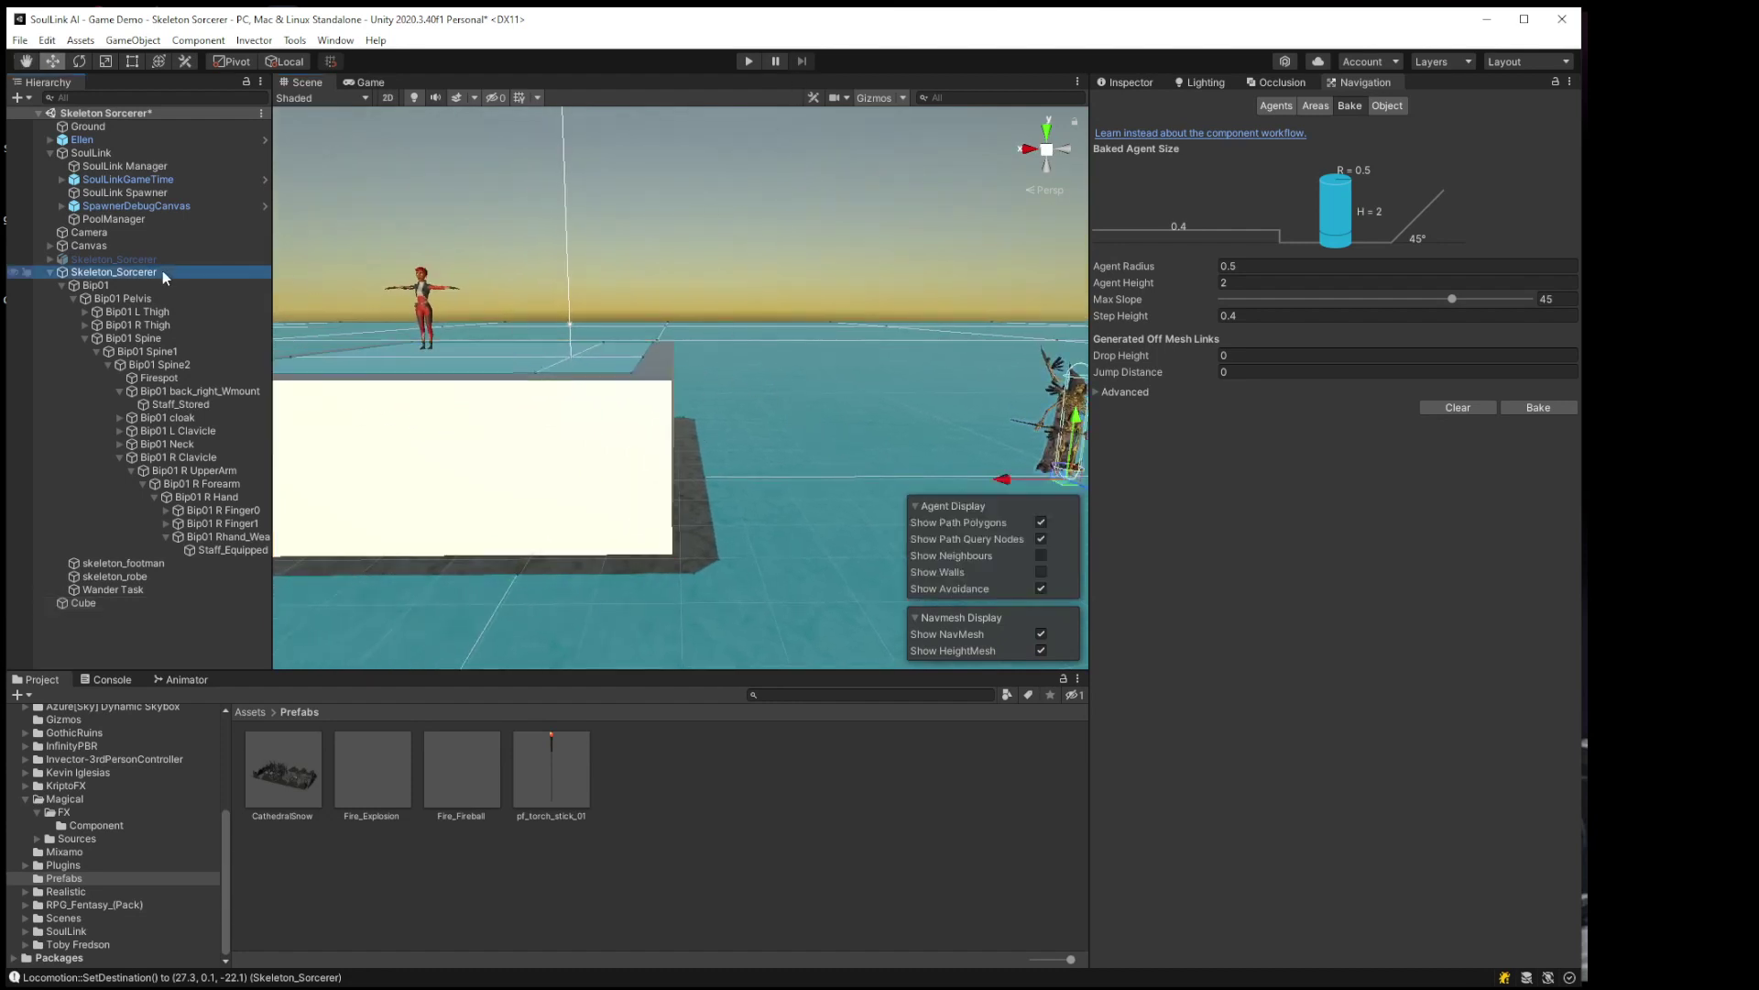
right_drag(766, 328, 741, 324)
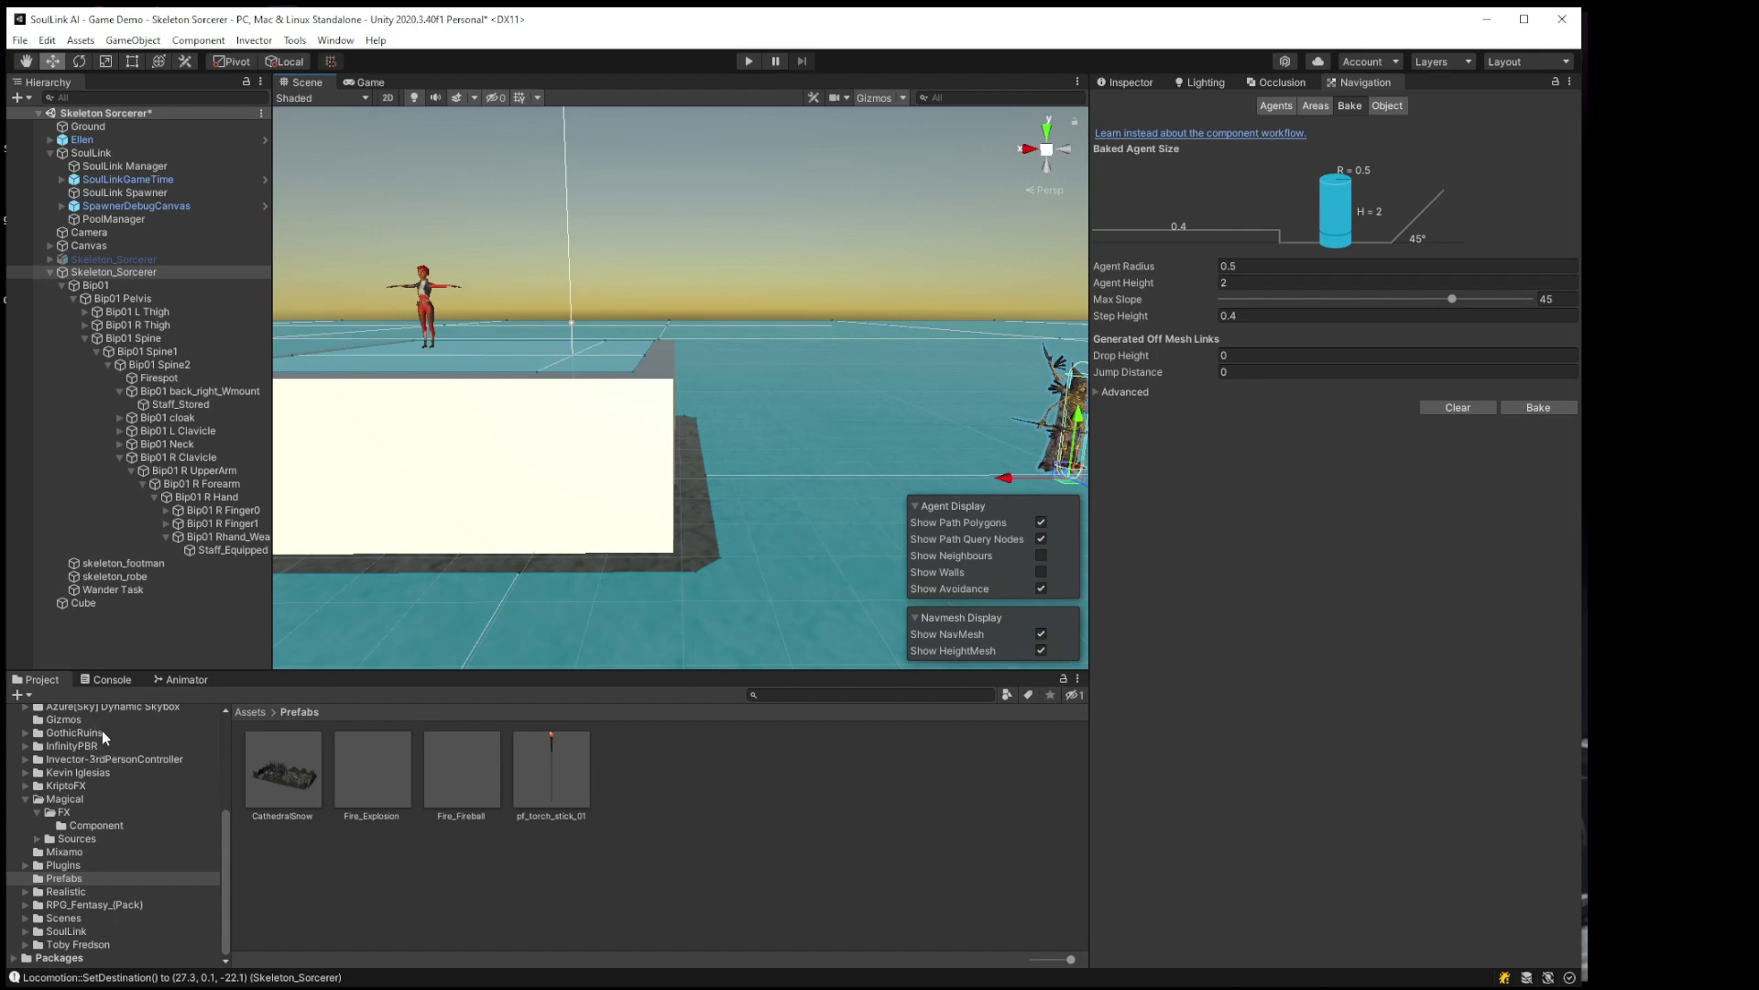
Step: Open the animation import settings of the Skeleton_Sorcerer model in ARMY_of__SKELETONS_pack and select the M_skeleton_fire_ball_spell clip
scroll(102, 729, up, 5)
click(107, 803)
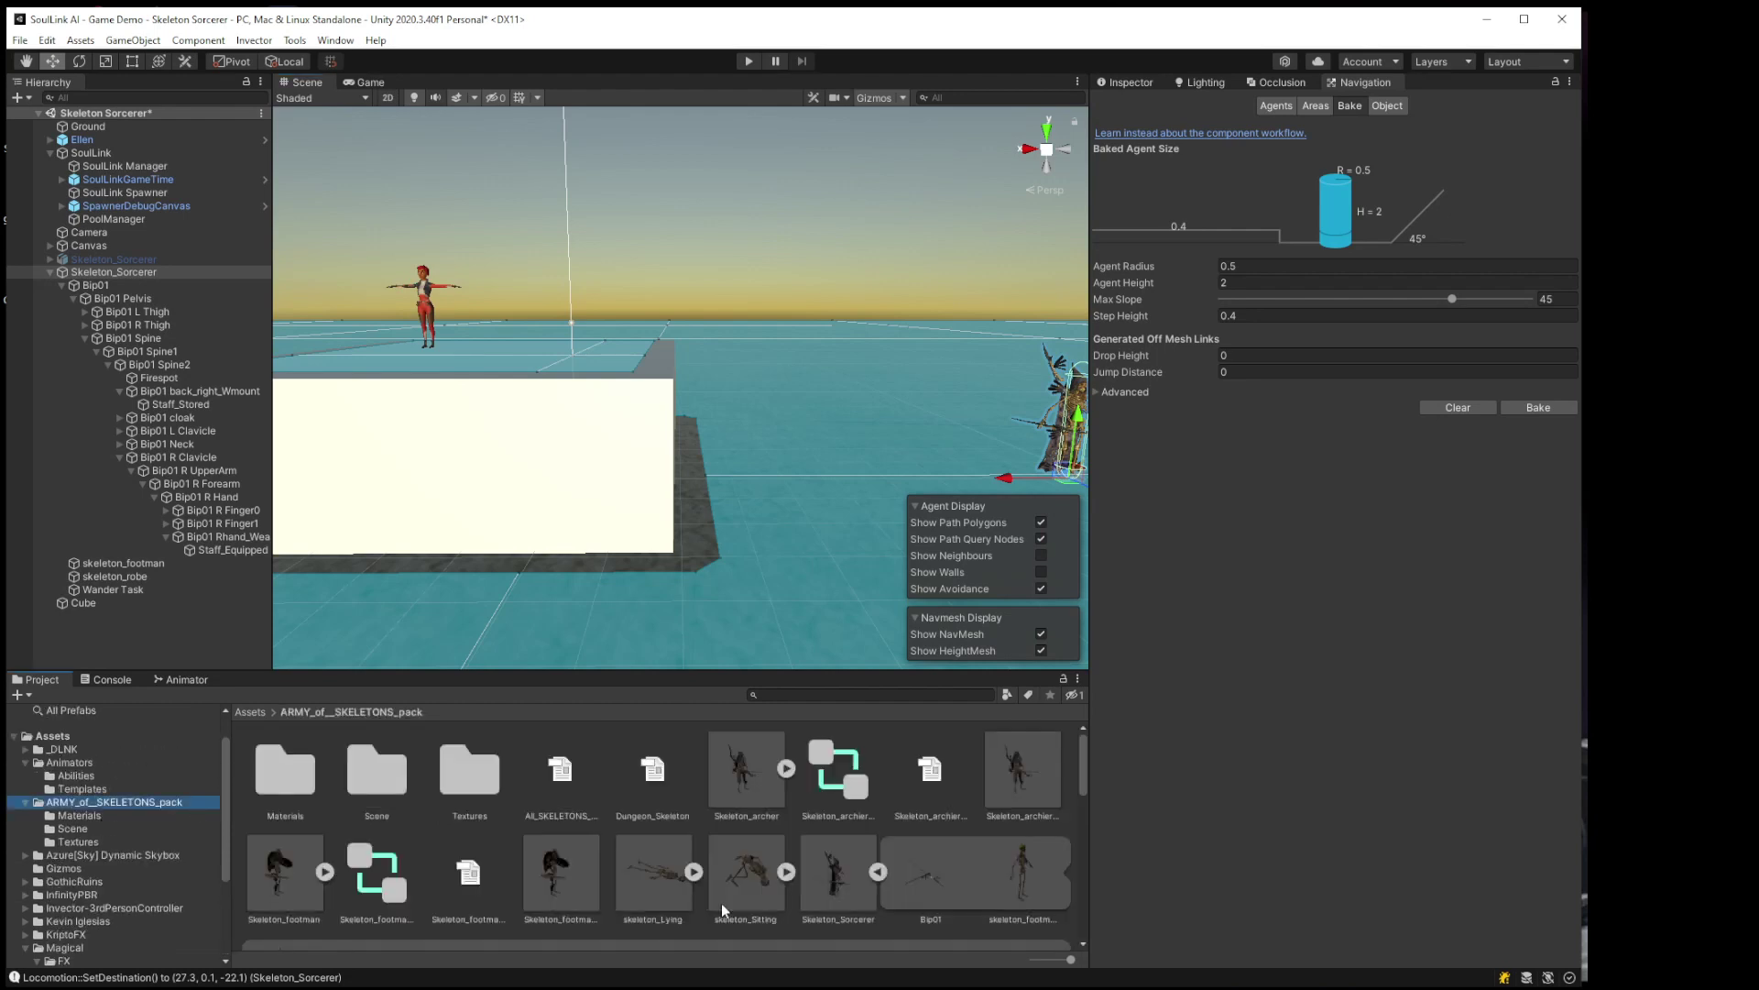
click(846, 859)
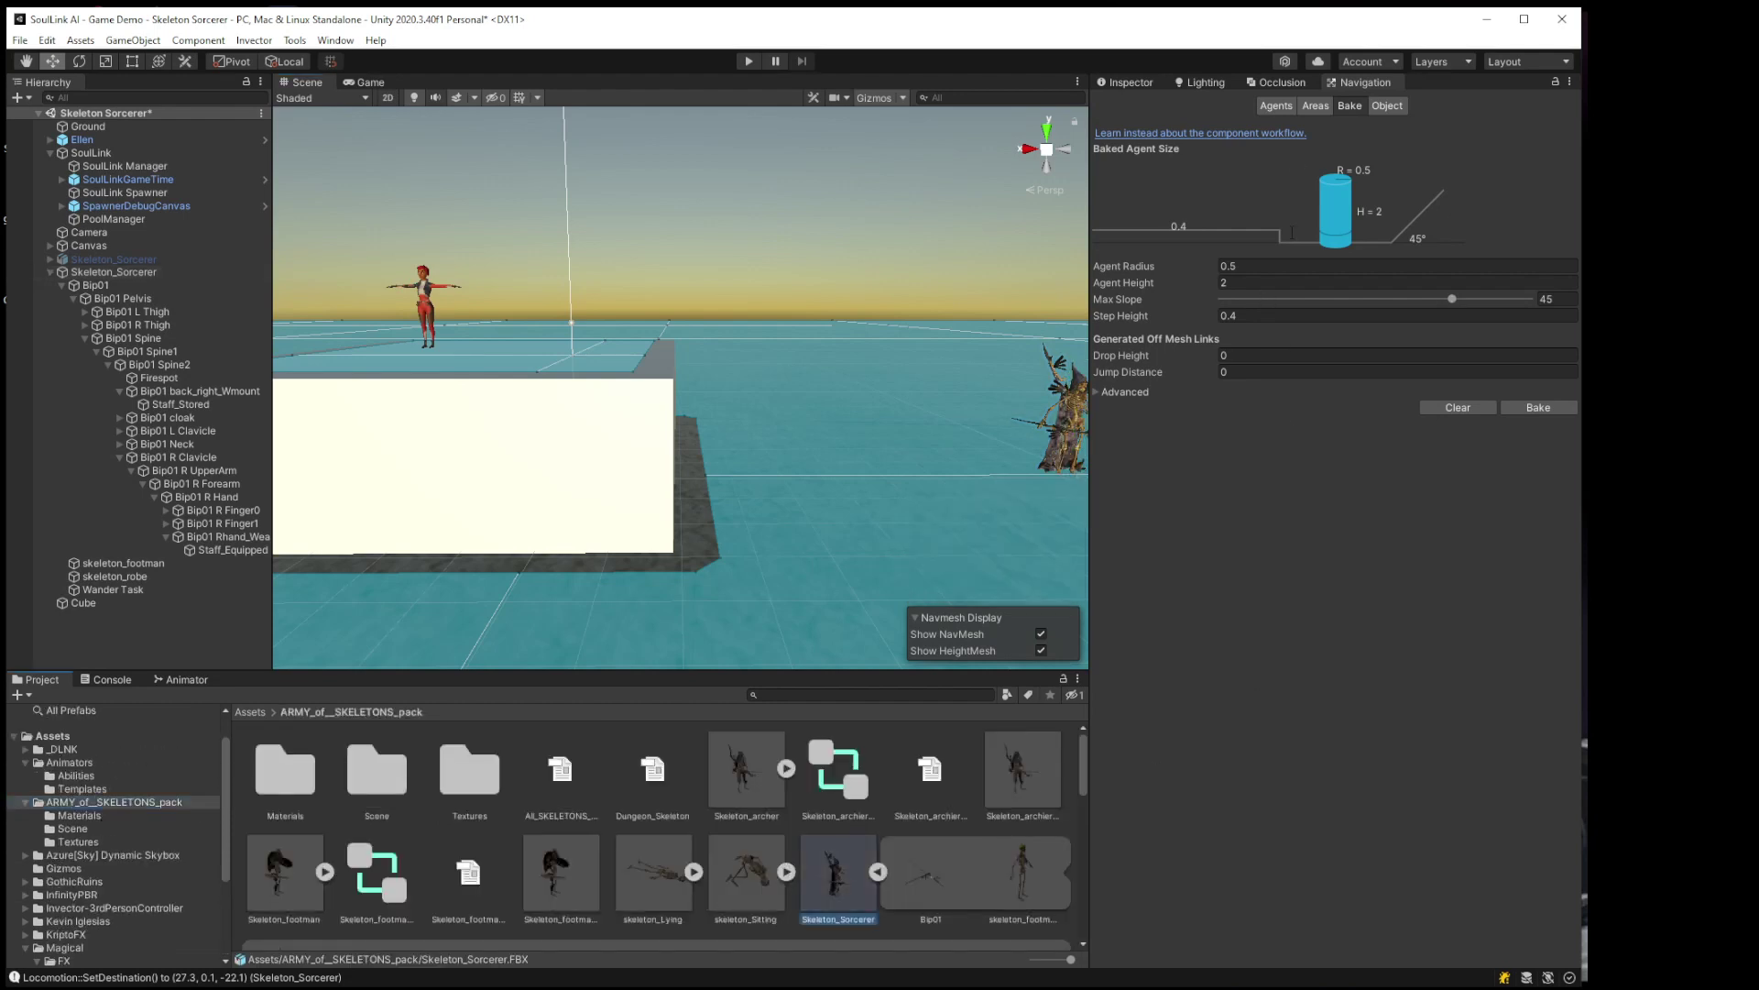
click(1129, 82)
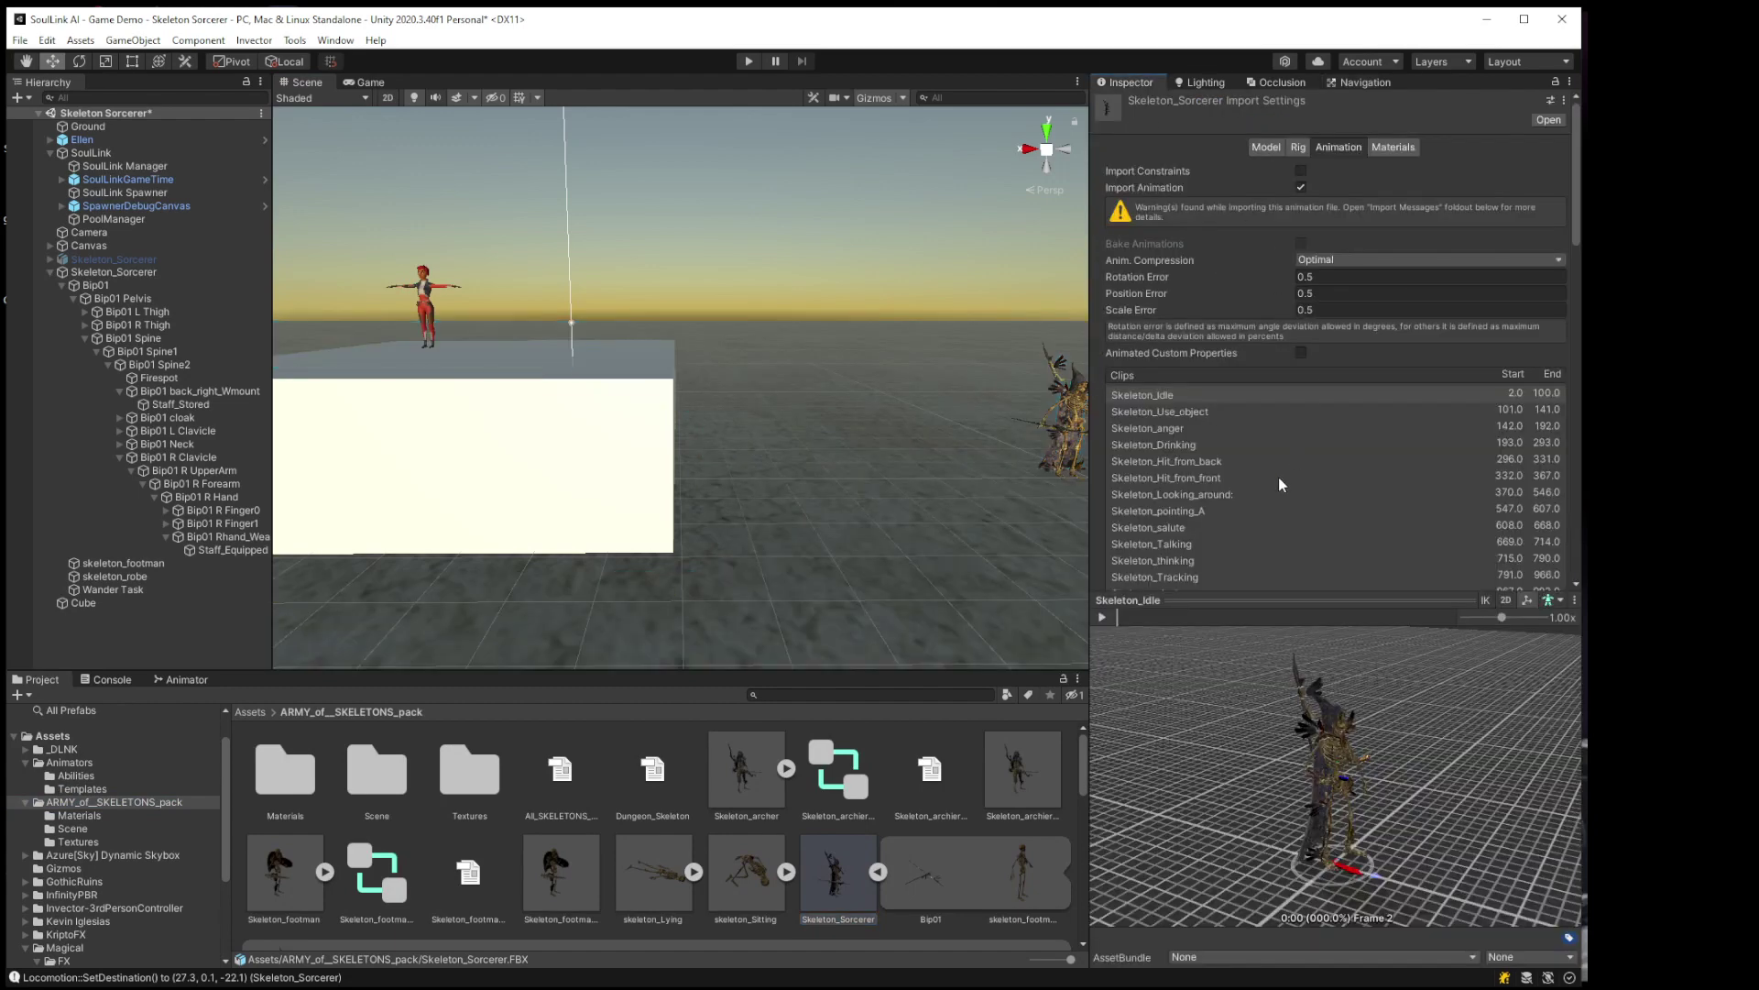
scroll(1279, 483, down, 10)
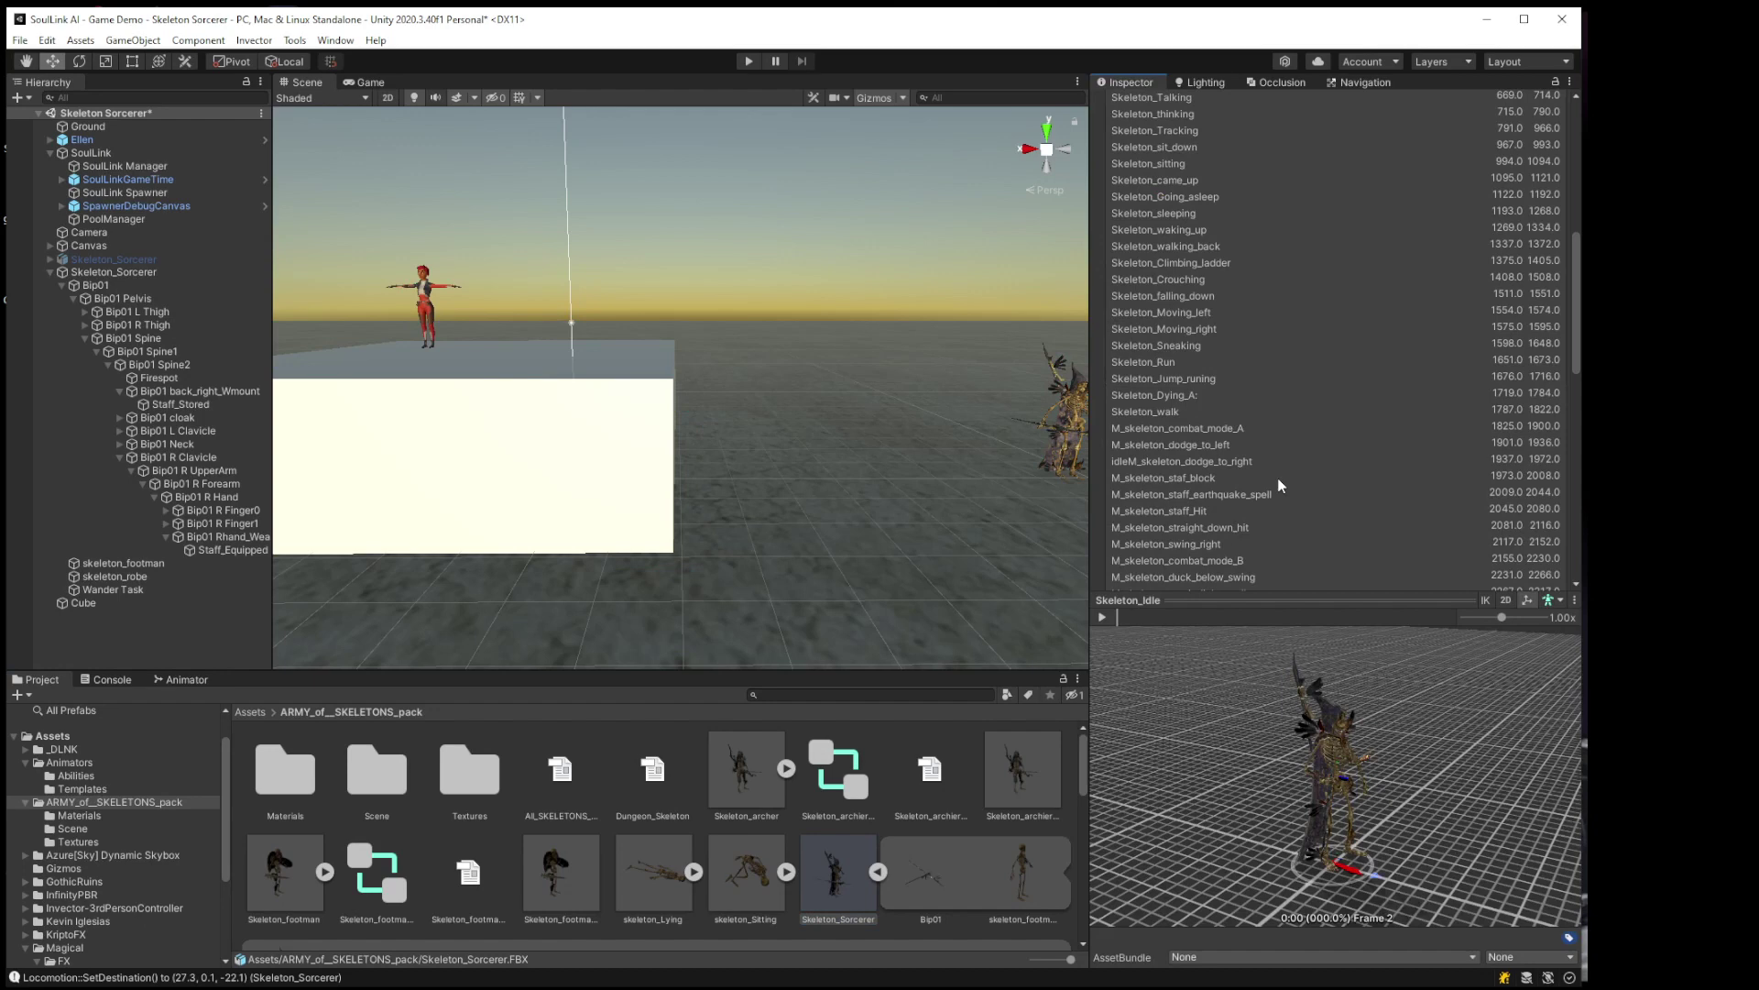
scroll(1280, 486, down, 6)
click(1226, 379)
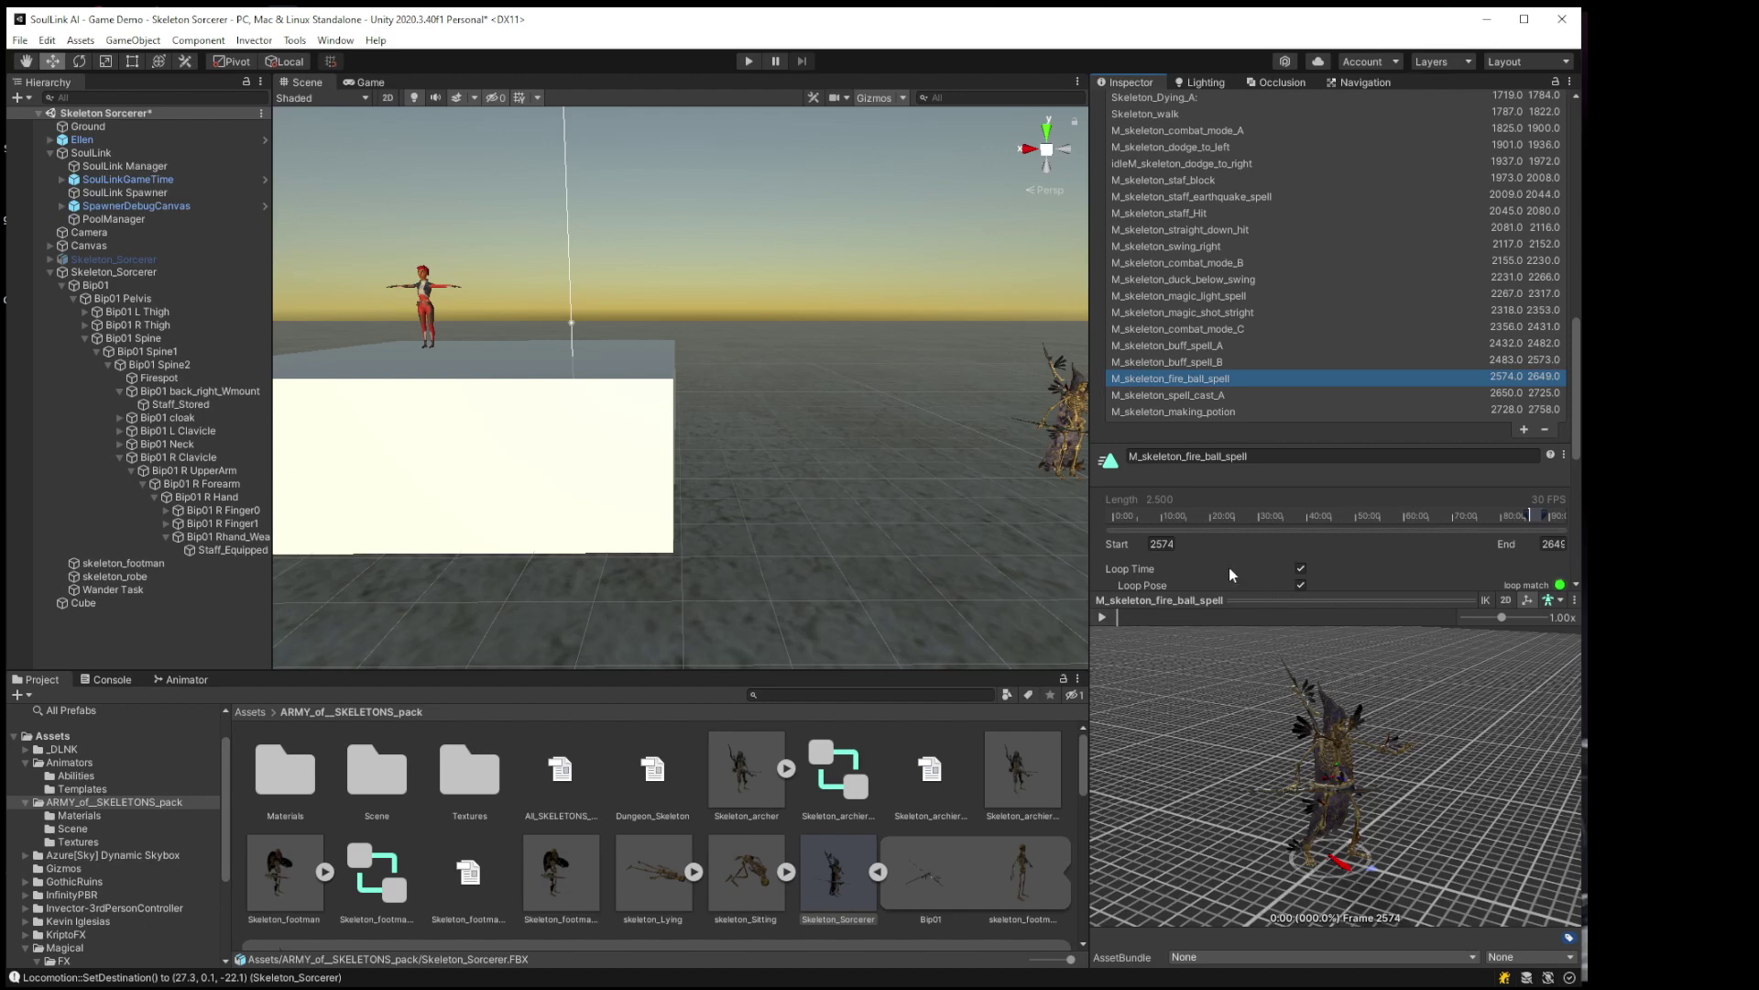
Step: Add an animation event to the fire ball spell clip at frame 2620, just before the existing event
scroll(1230, 560, down, 6)
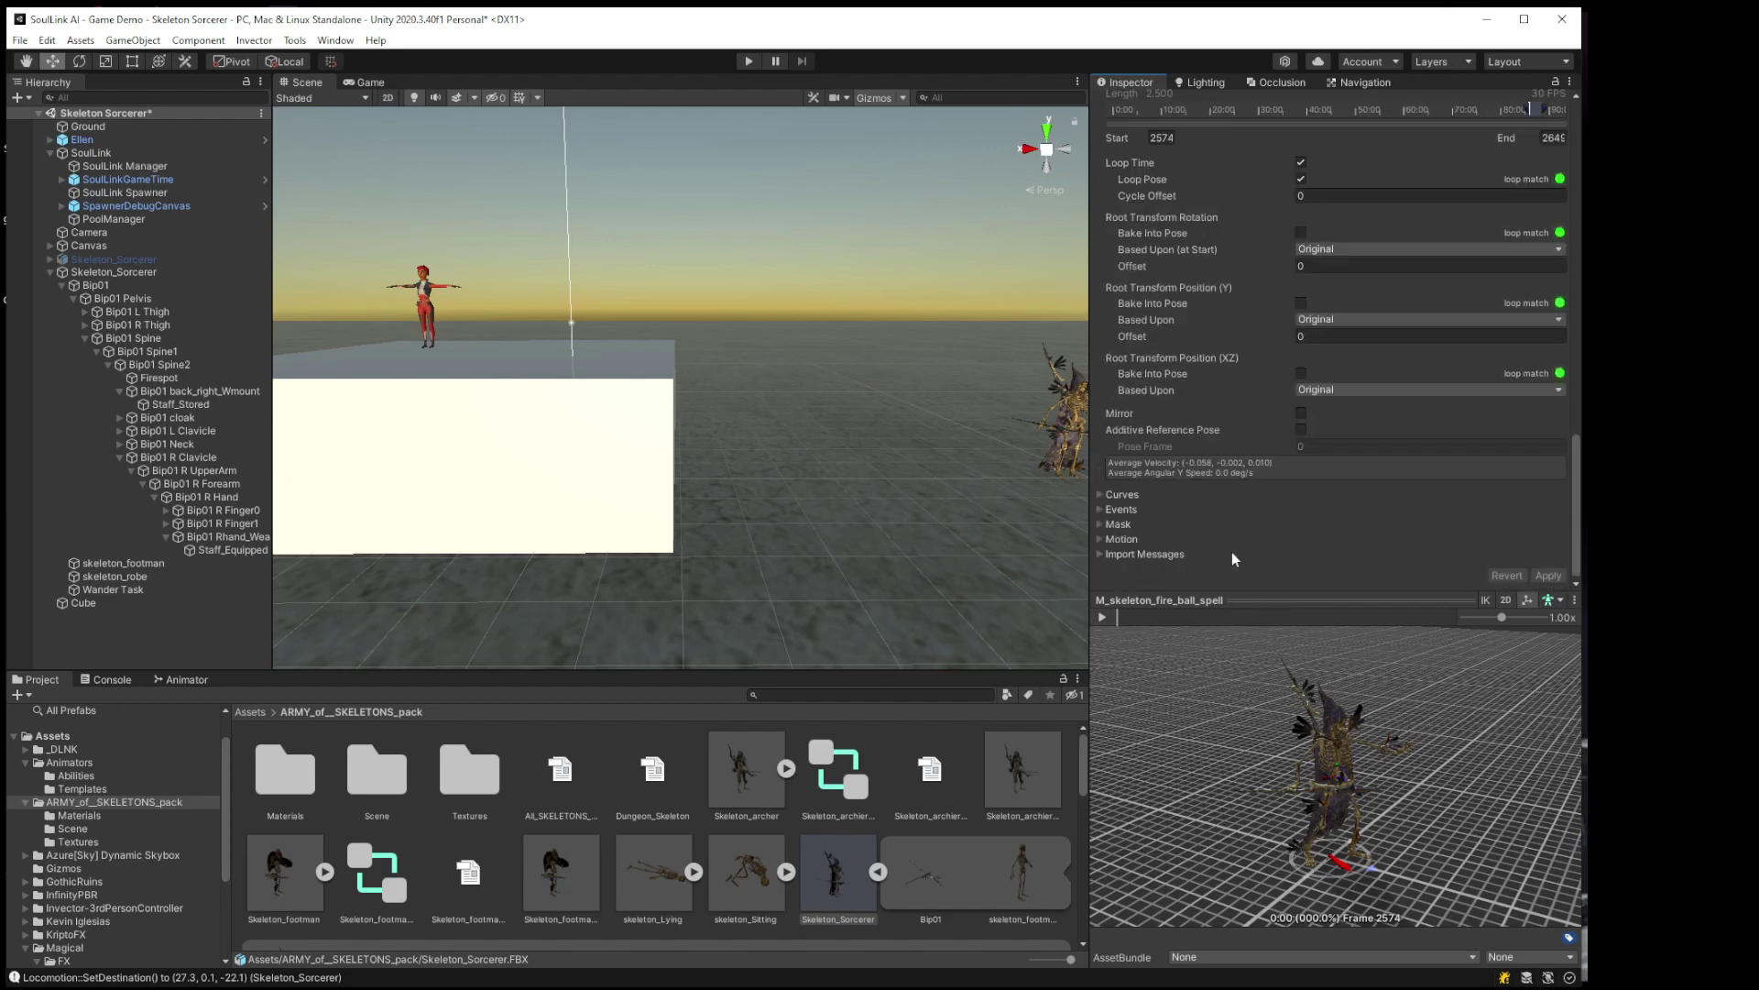
click(1102, 511)
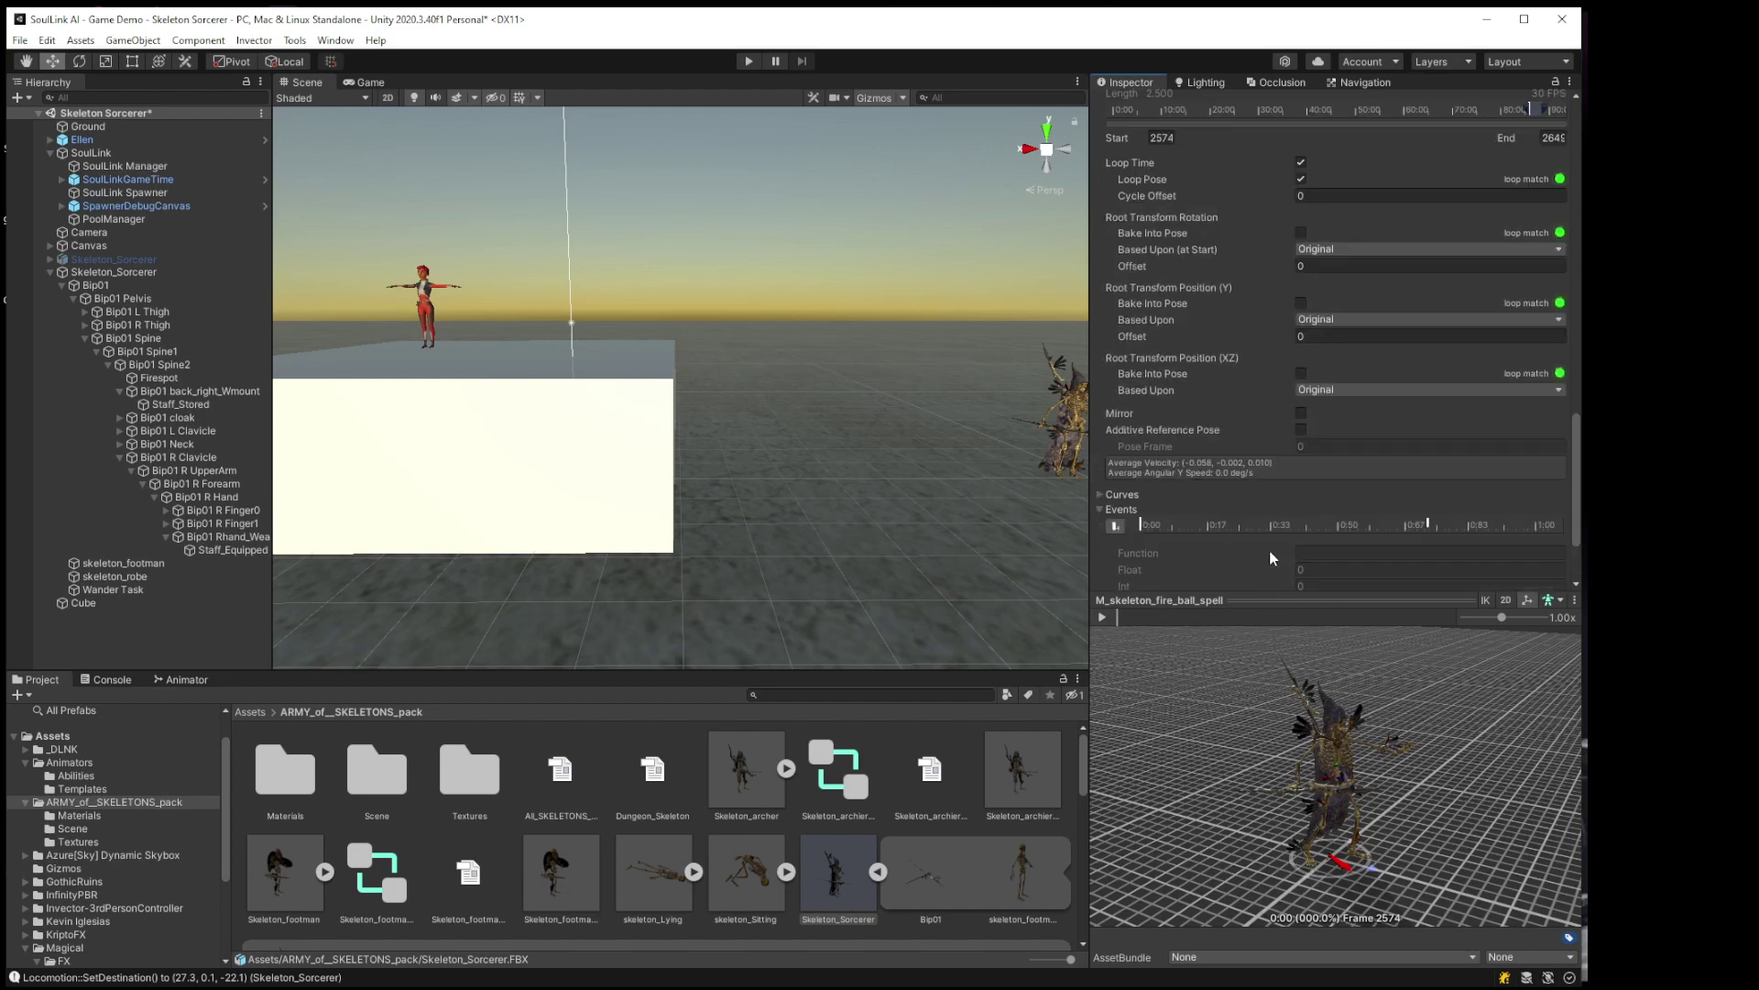
click(1101, 618)
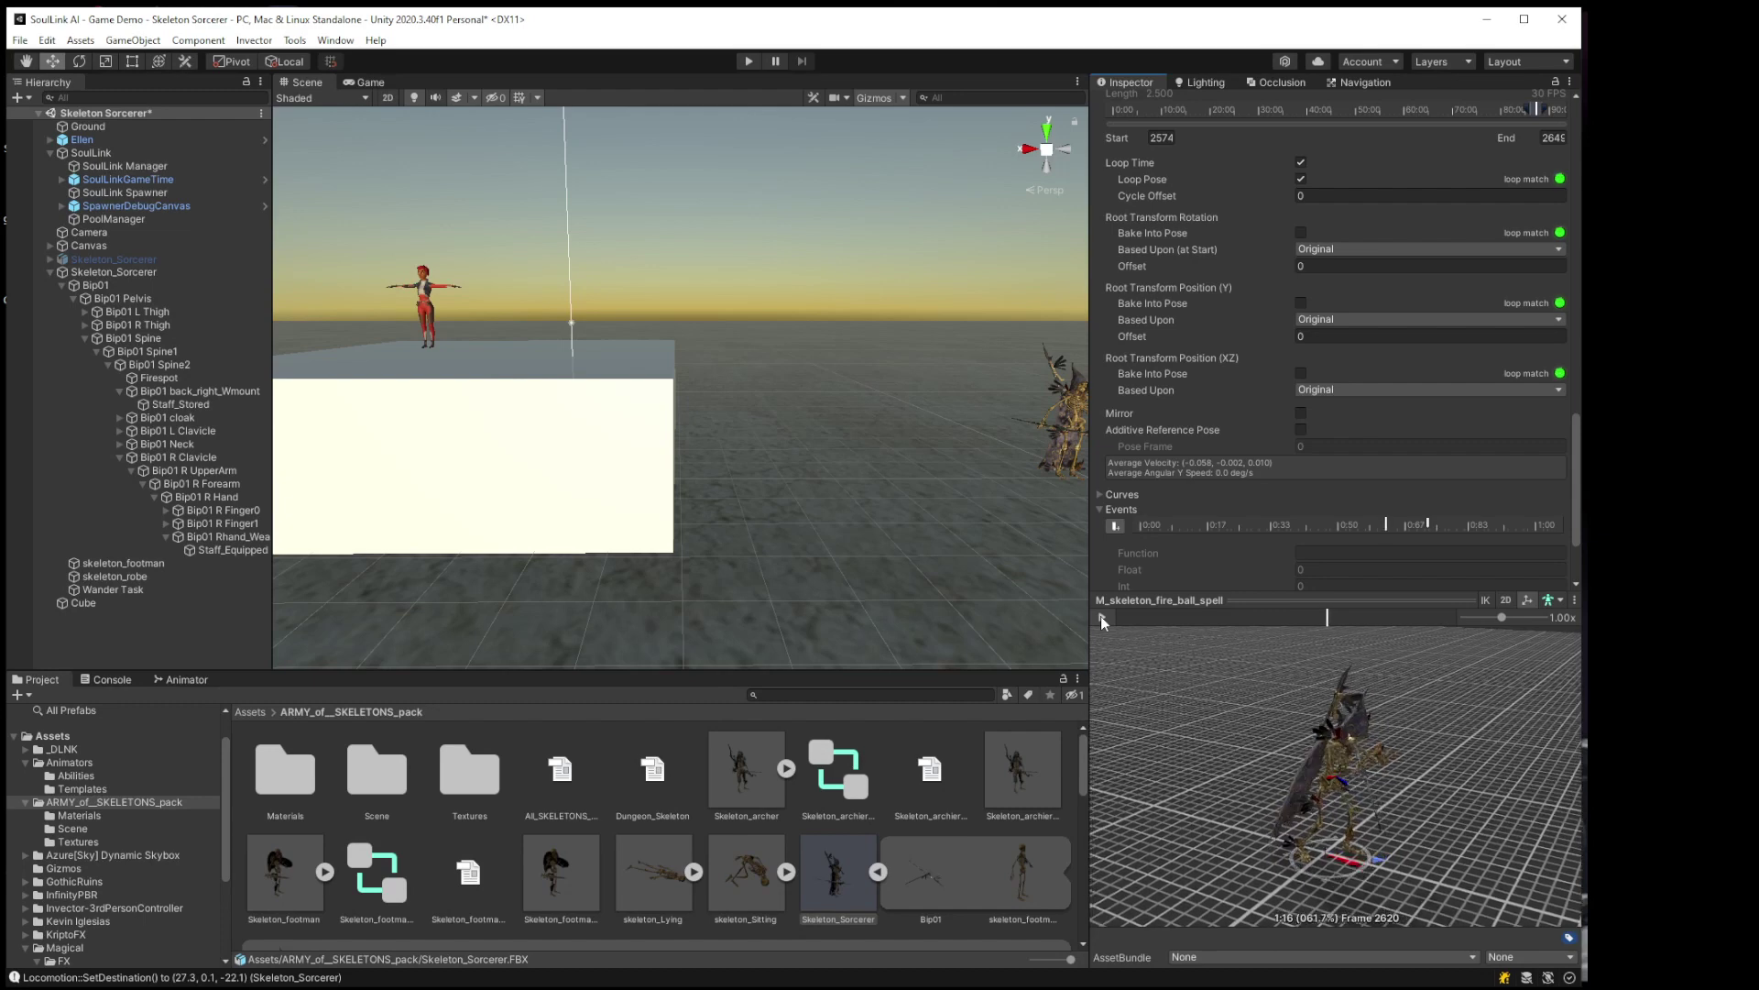
click(1113, 525)
Step: Set the new event's function to Event_StartAiming and apply the import settings
click(1344, 554)
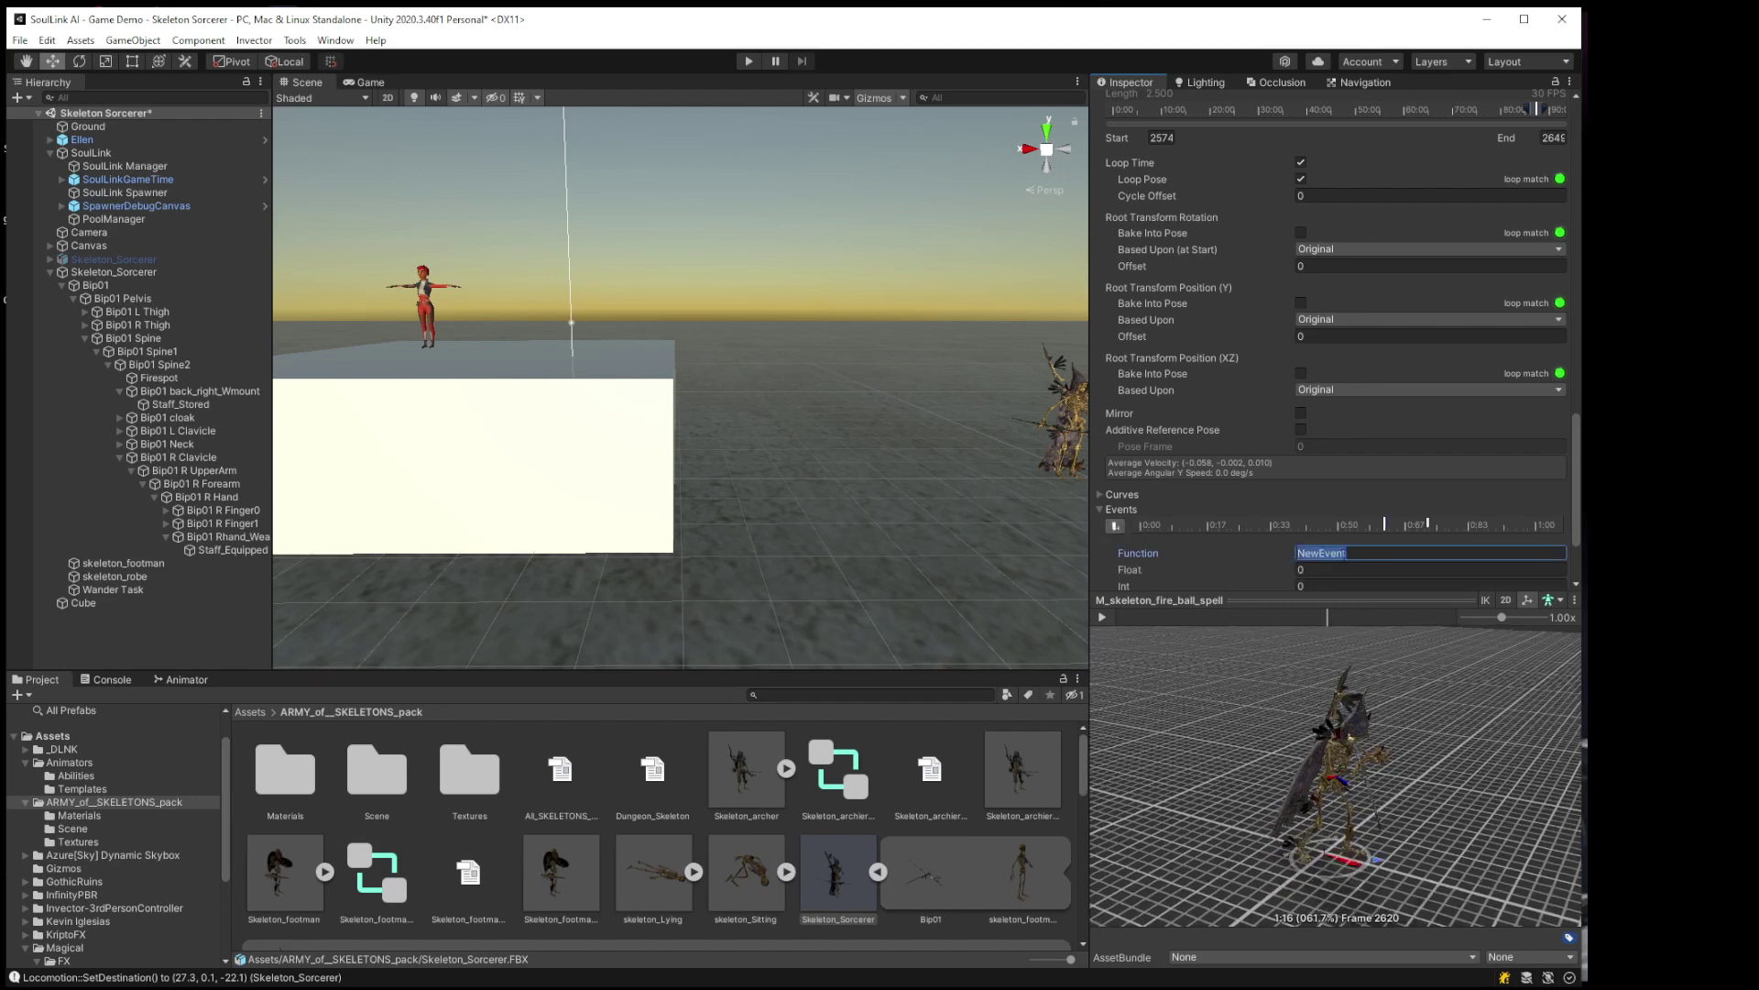
text(Event_Start)
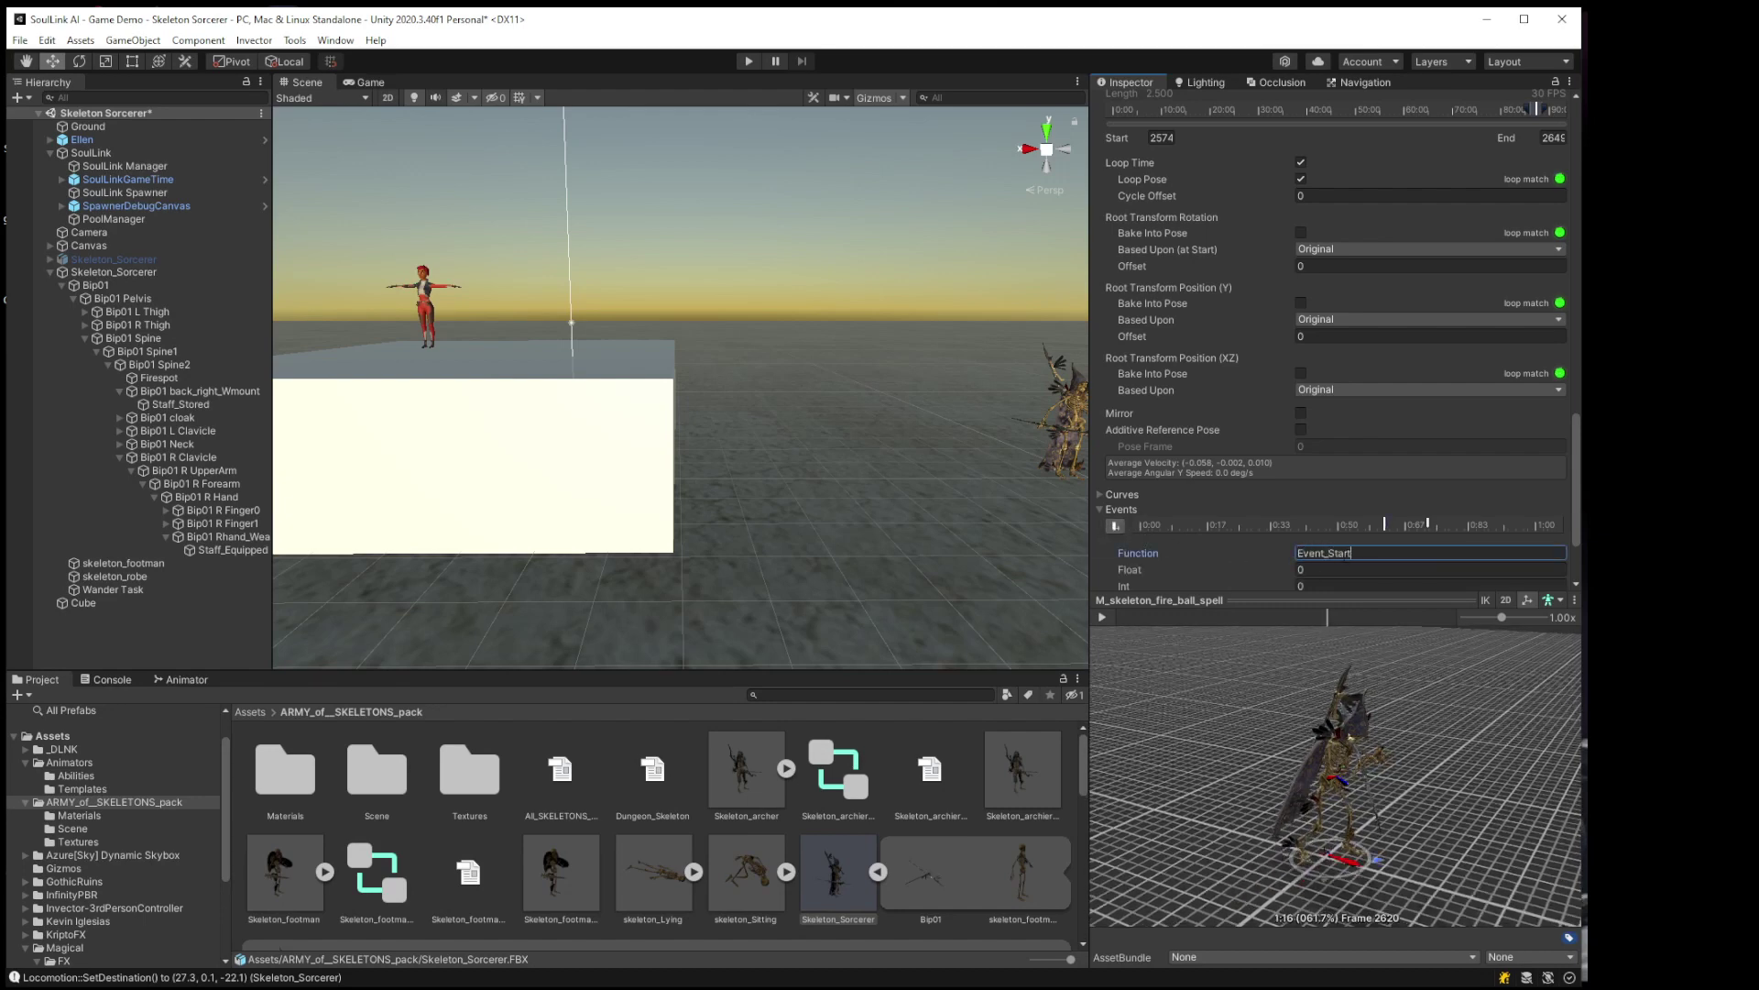
text(Aiming)
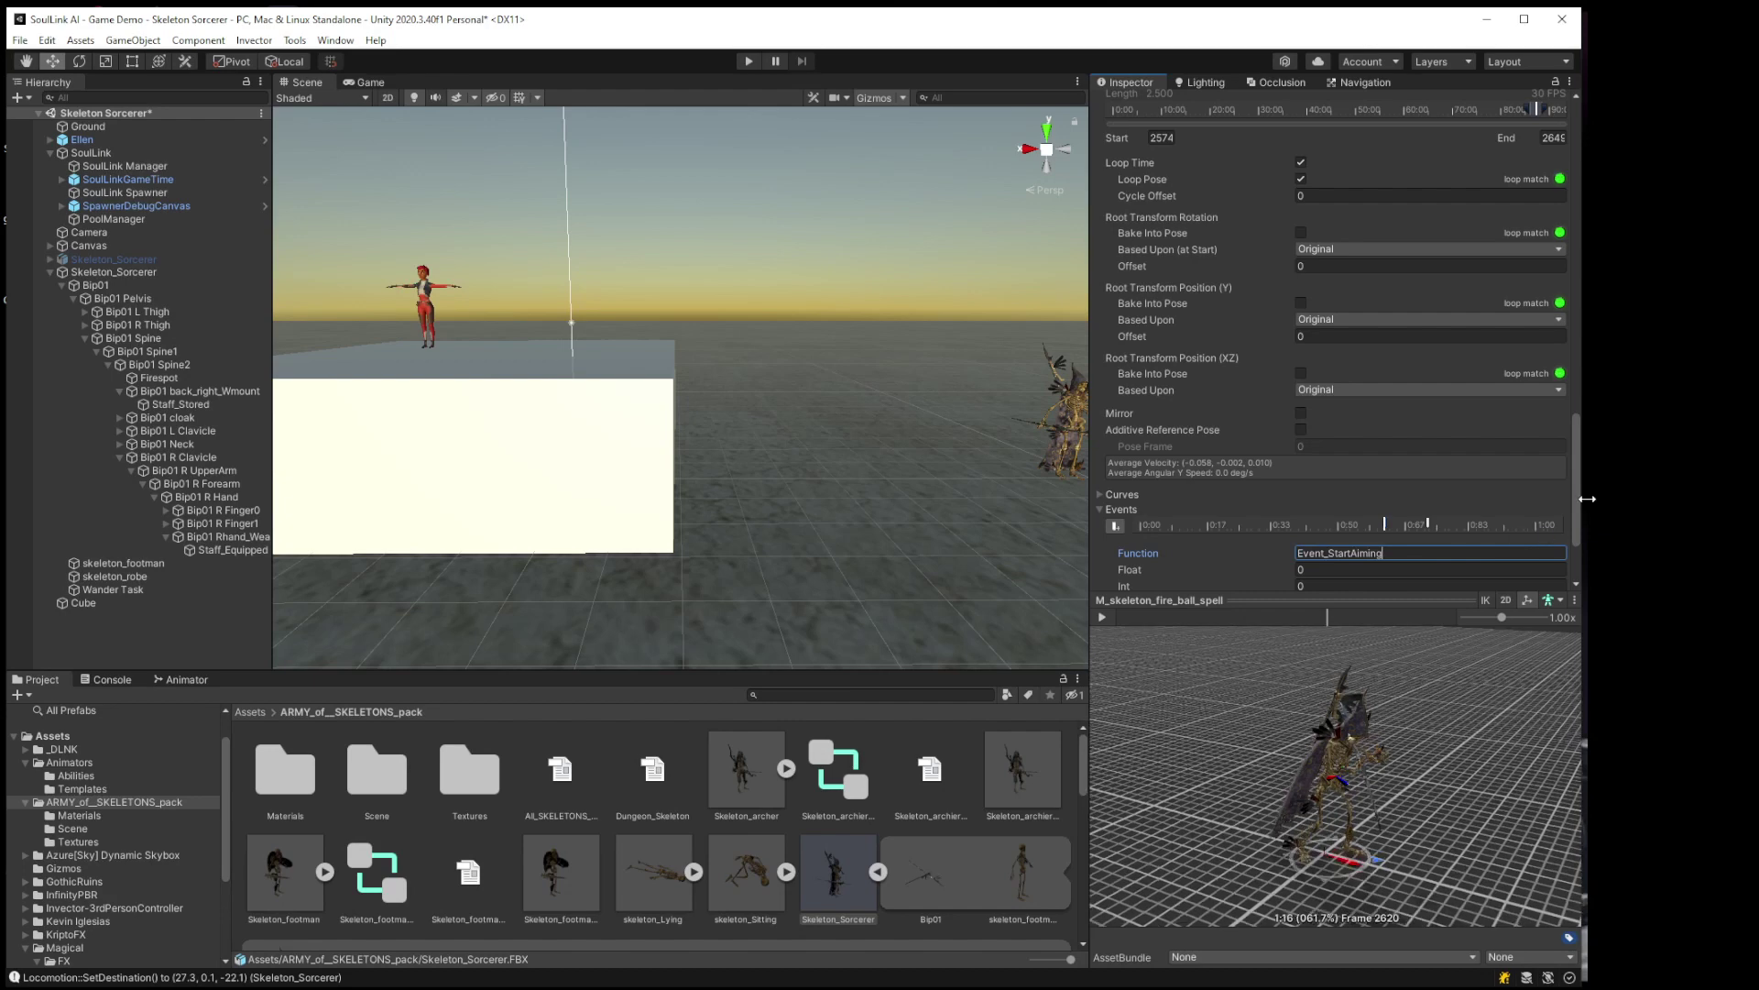
drag(1576, 498, 1573, 525)
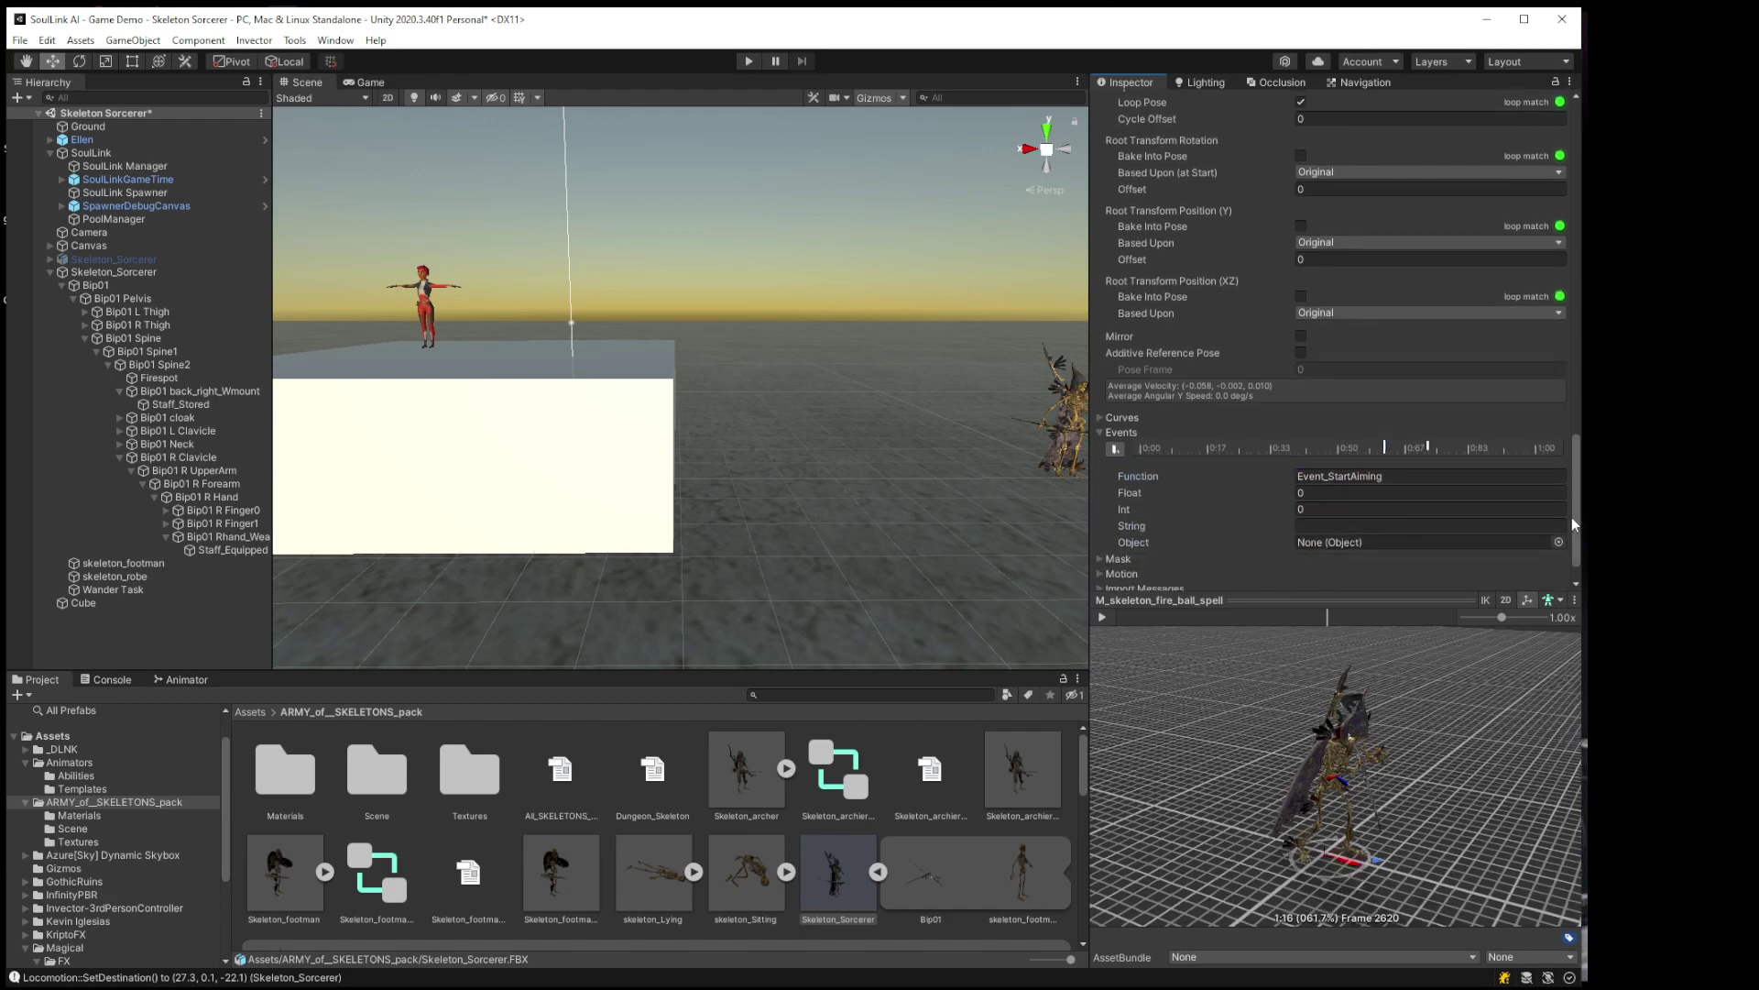
scroll(1572, 525, down, 2)
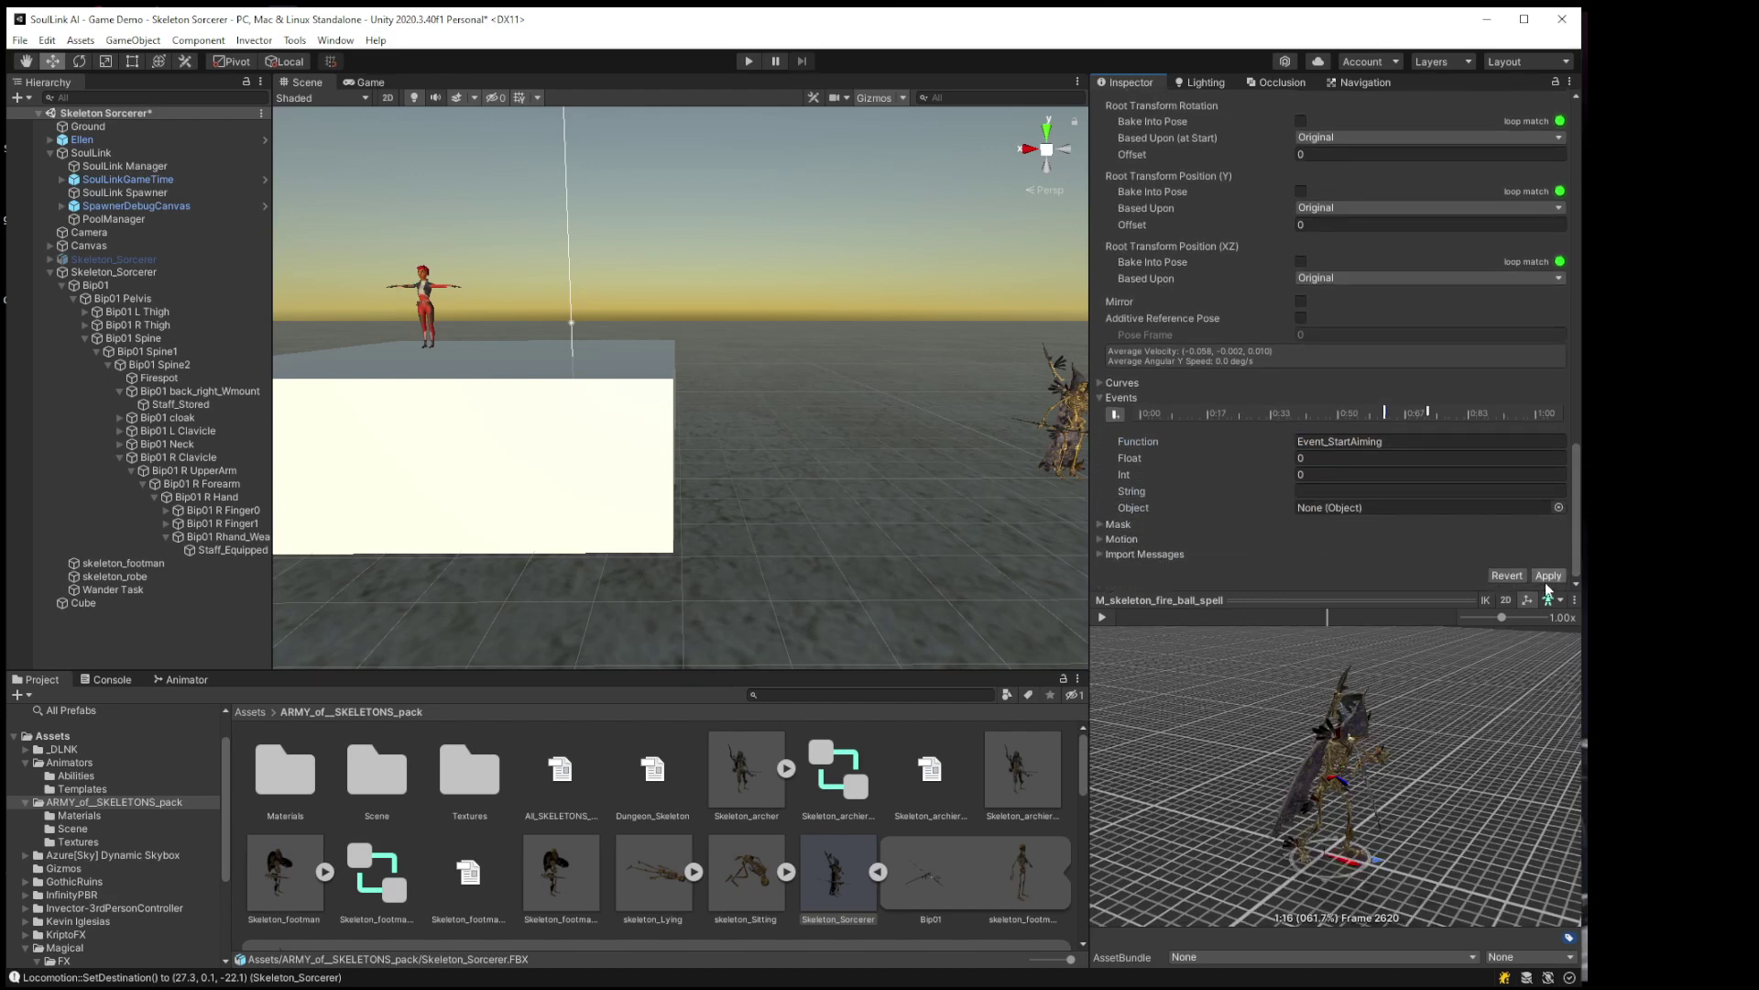
click(1548, 576)
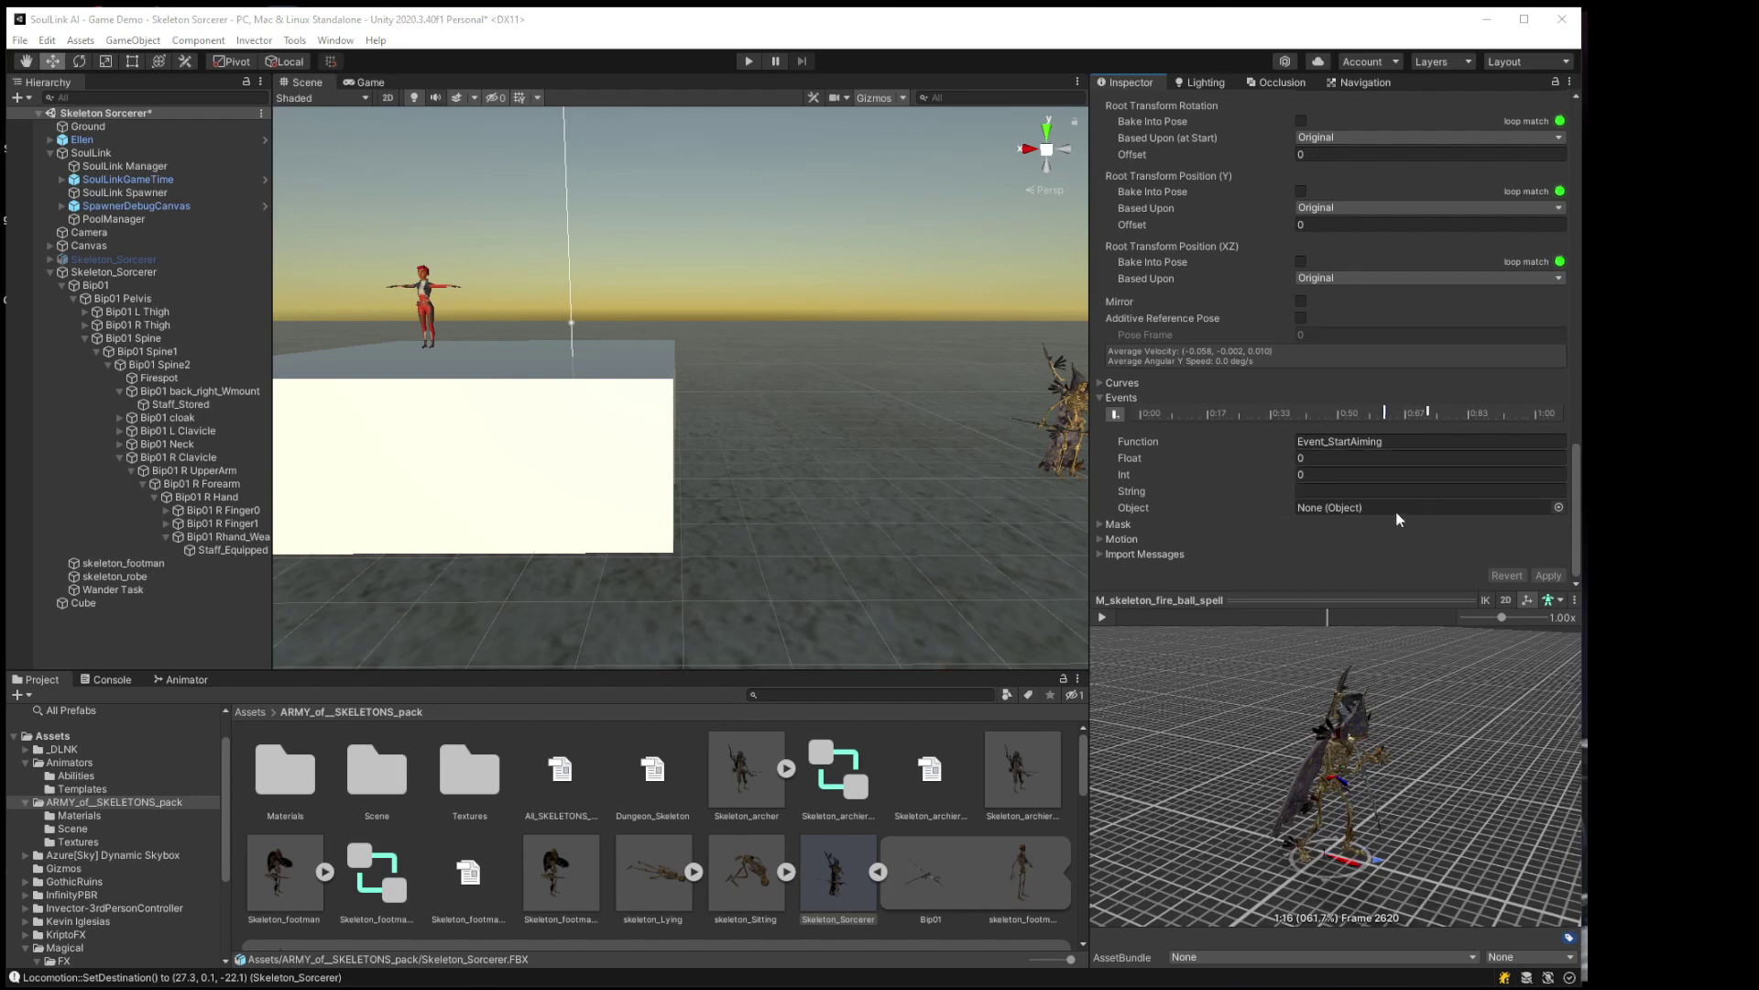
Step: Add an animation event near the clip's end at frame 2647 with function Event_StopAiming, and apply the import settings
click(1104, 613)
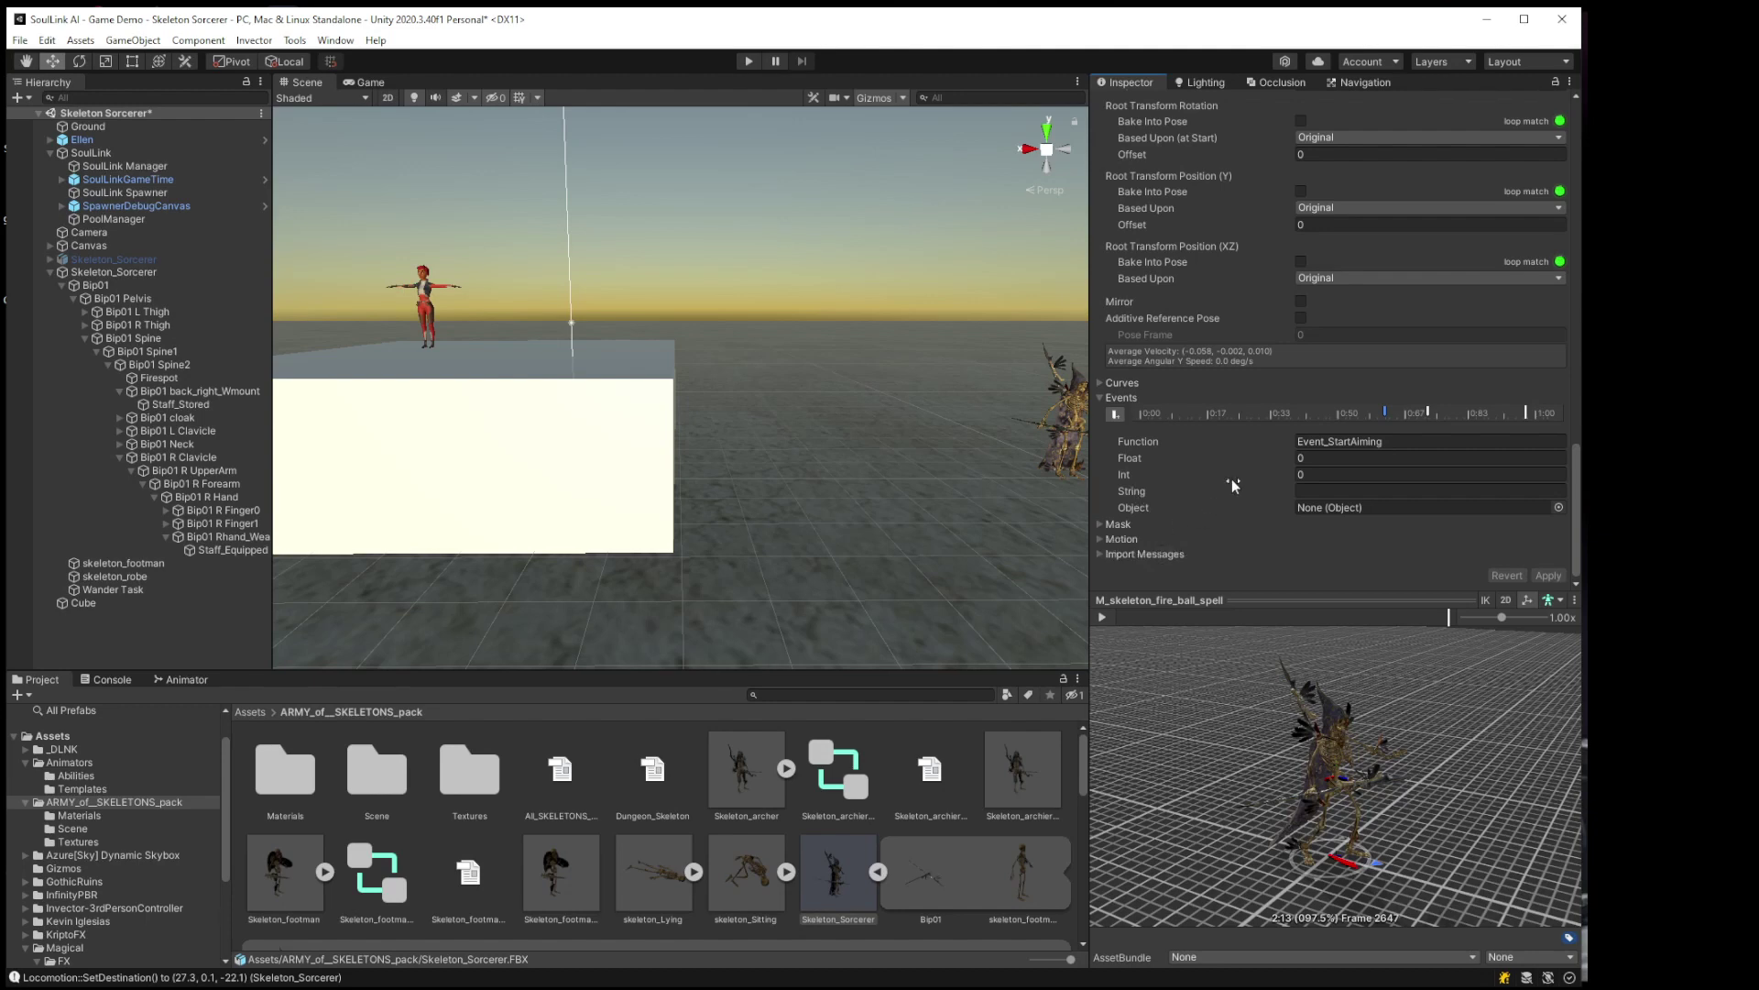
click(1116, 414)
click(1355, 442)
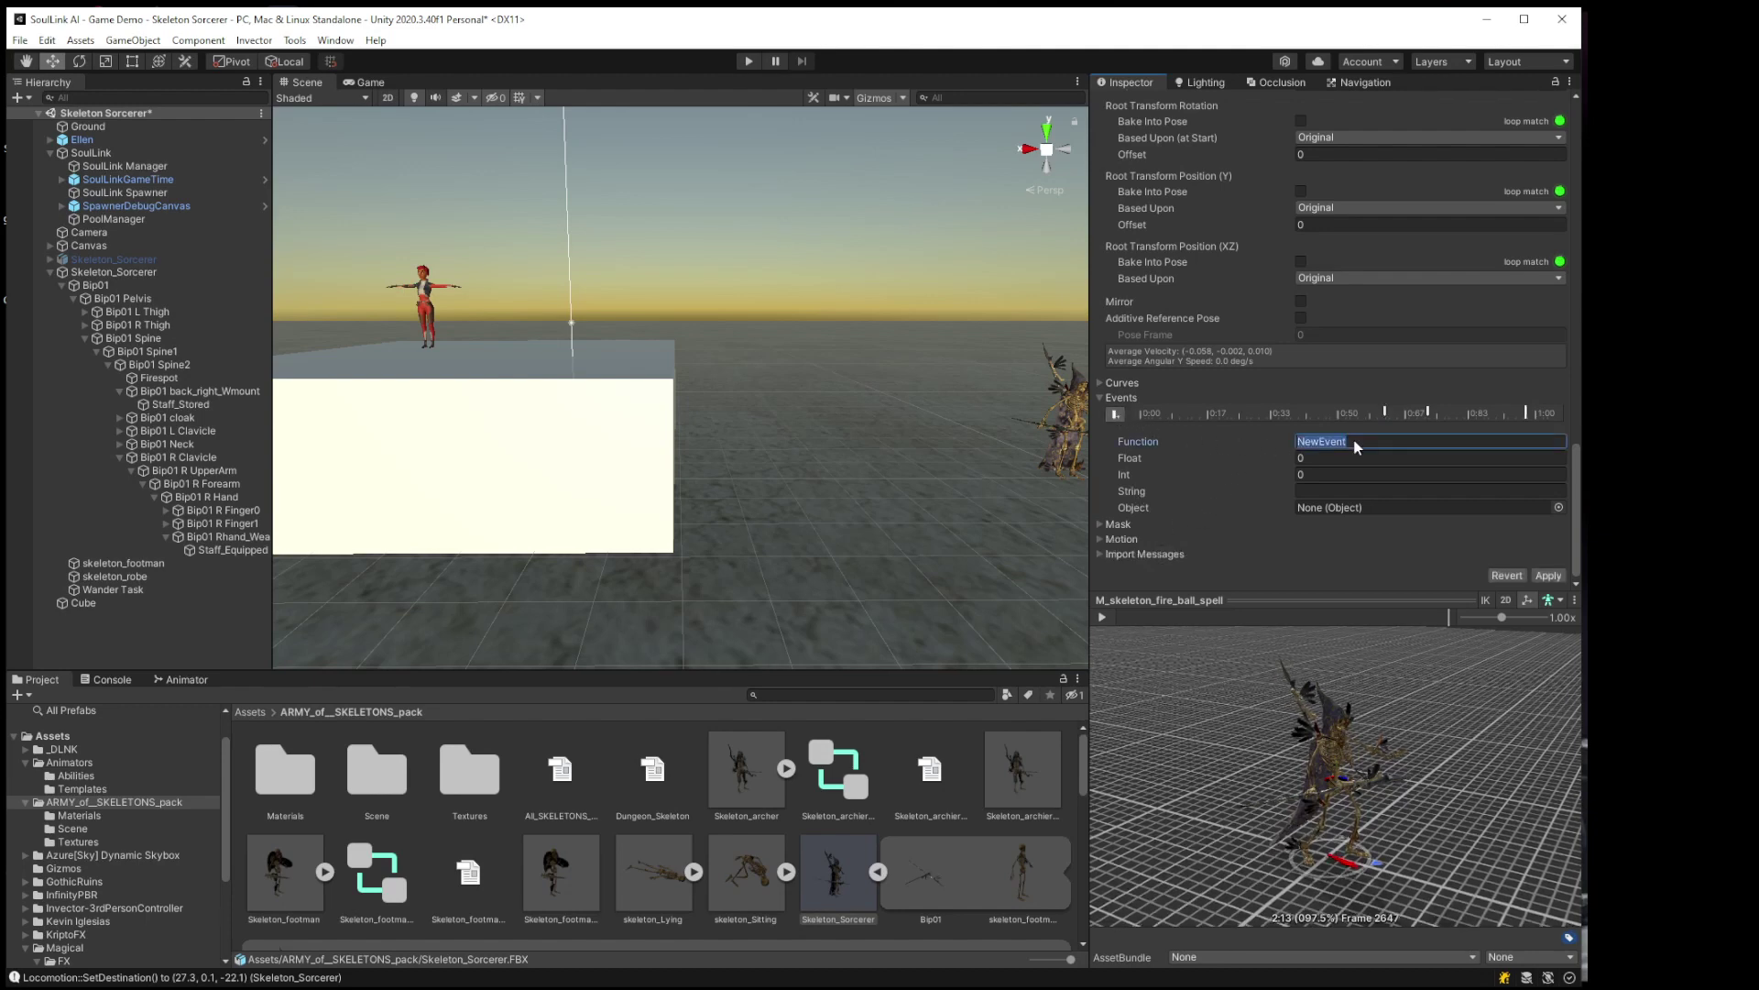
text(Event_S)
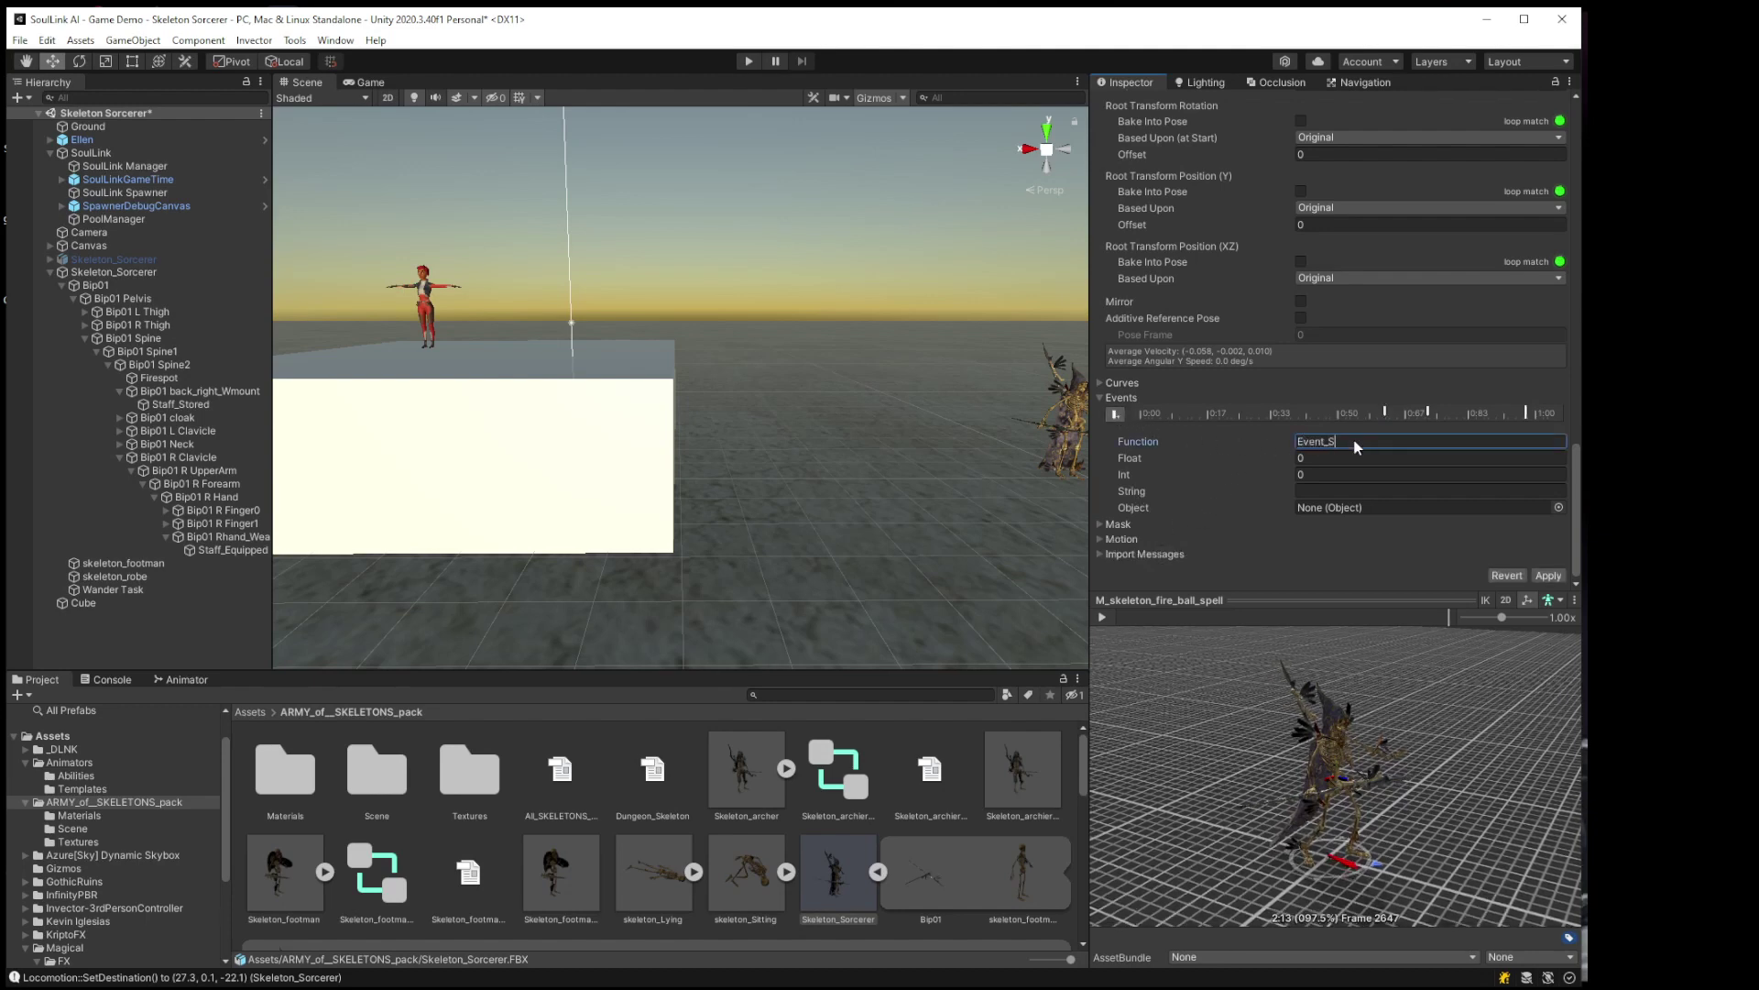
text(topAiming)
click(1548, 576)
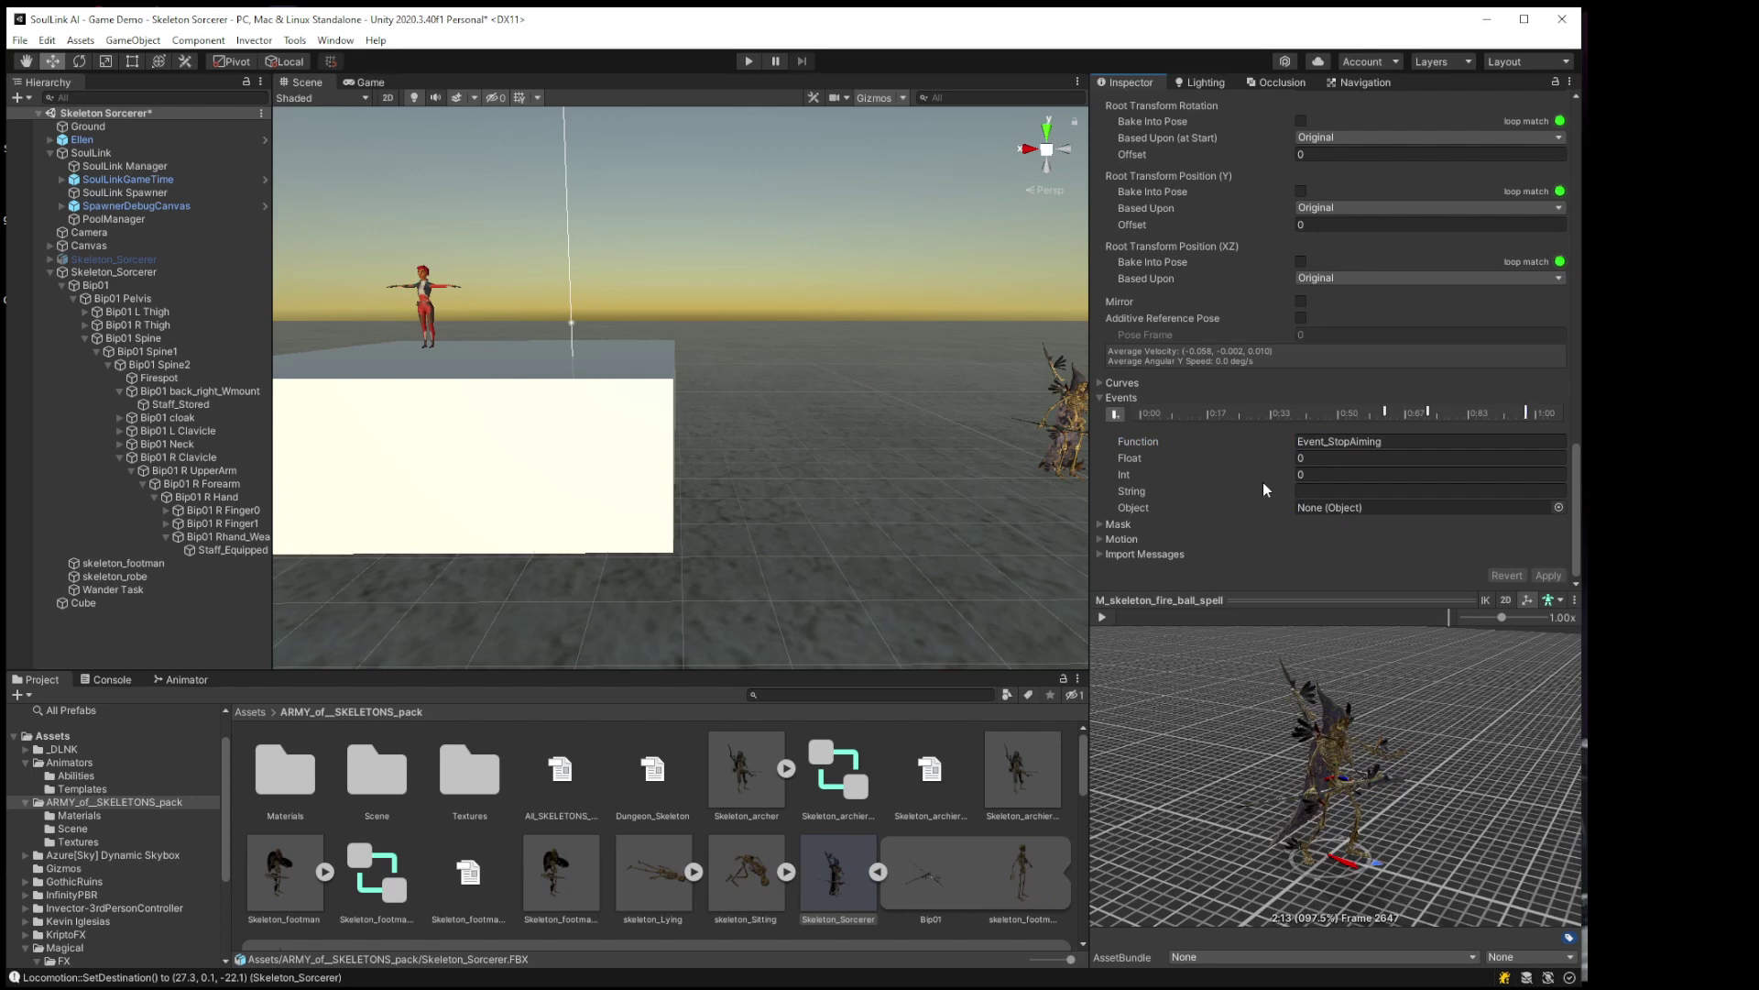
Step: Save the scene and play-test it, pausing the game during the sorcerer's fireball attack on Ellen
click(20, 42)
click(55, 119)
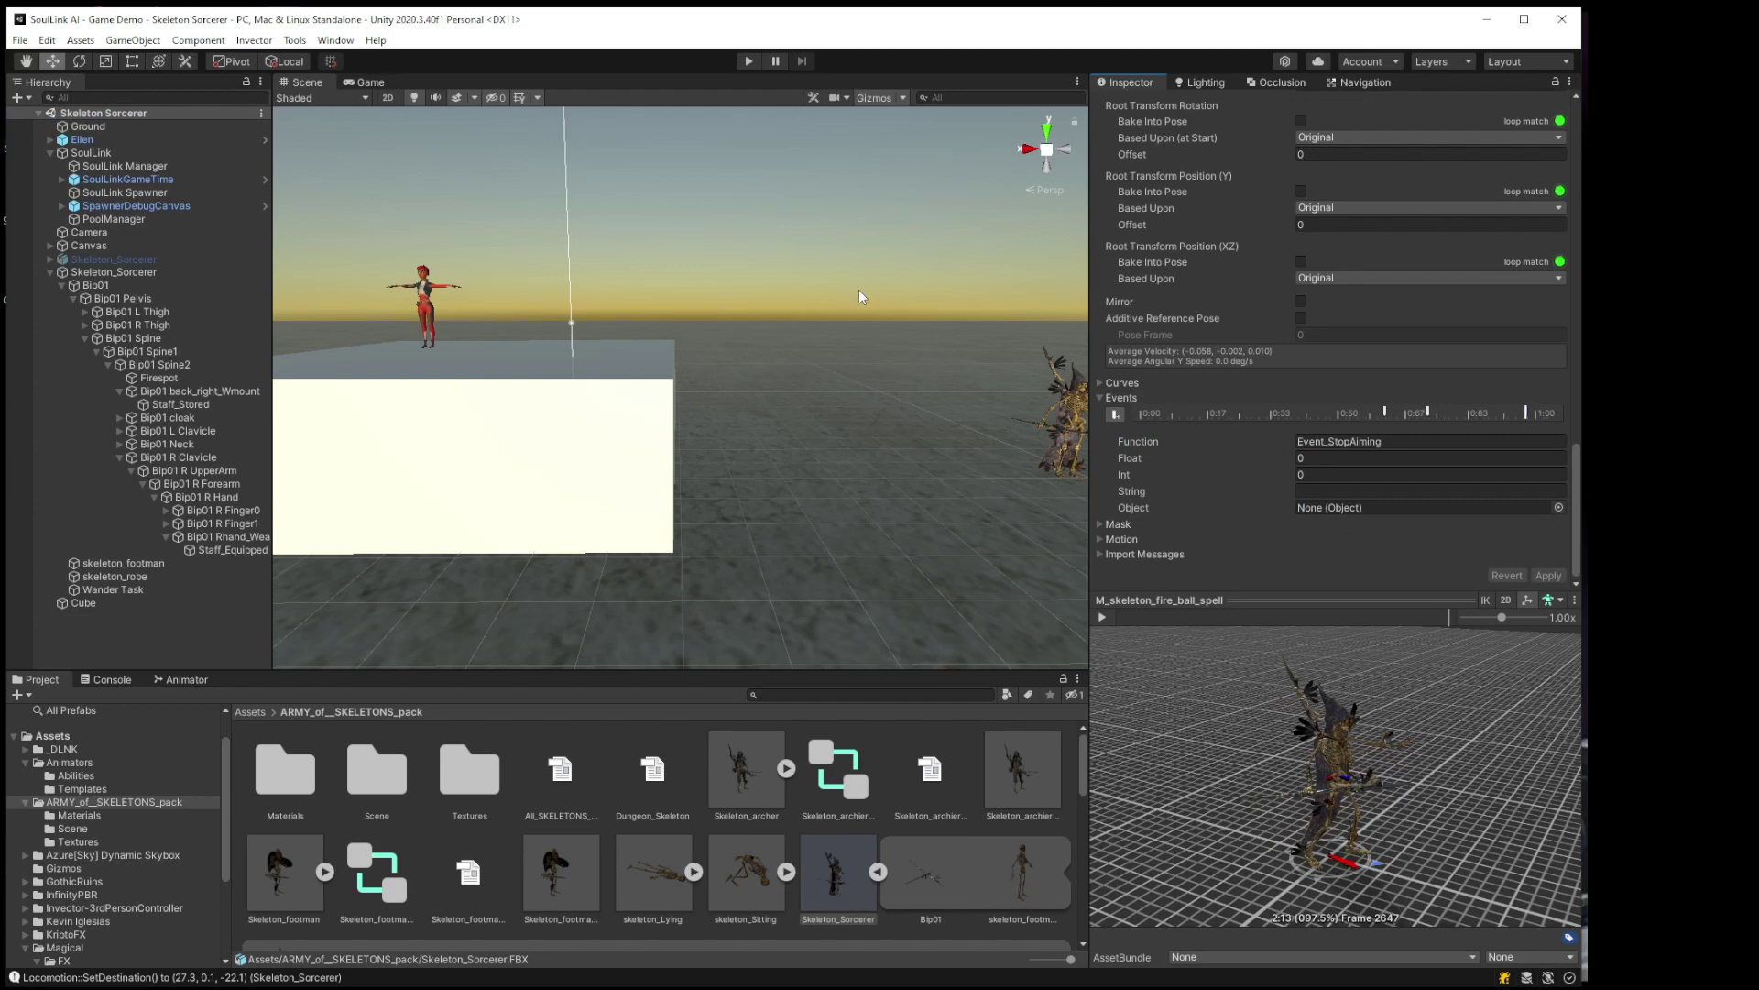
click(748, 60)
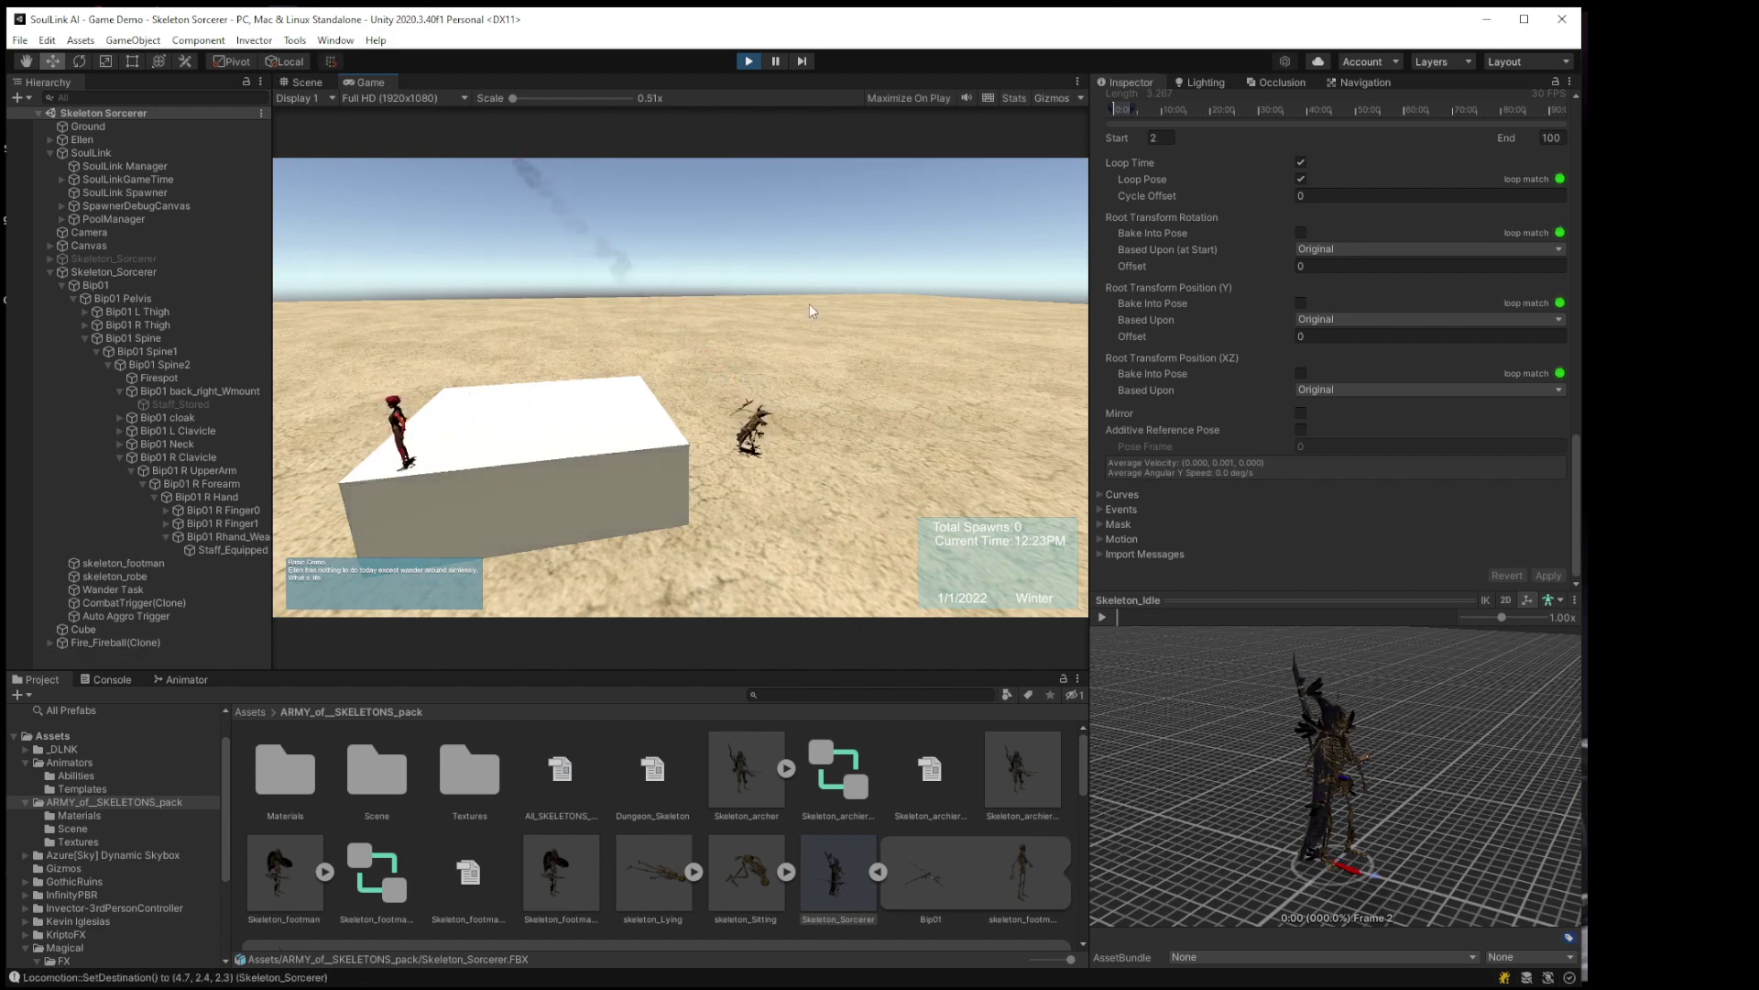
click(776, 63)
Step: Examine the paused sorcerer's spine pose and aim direction relative to Ellen on the platform from several angles in the Scene view
key(ctrl+1)
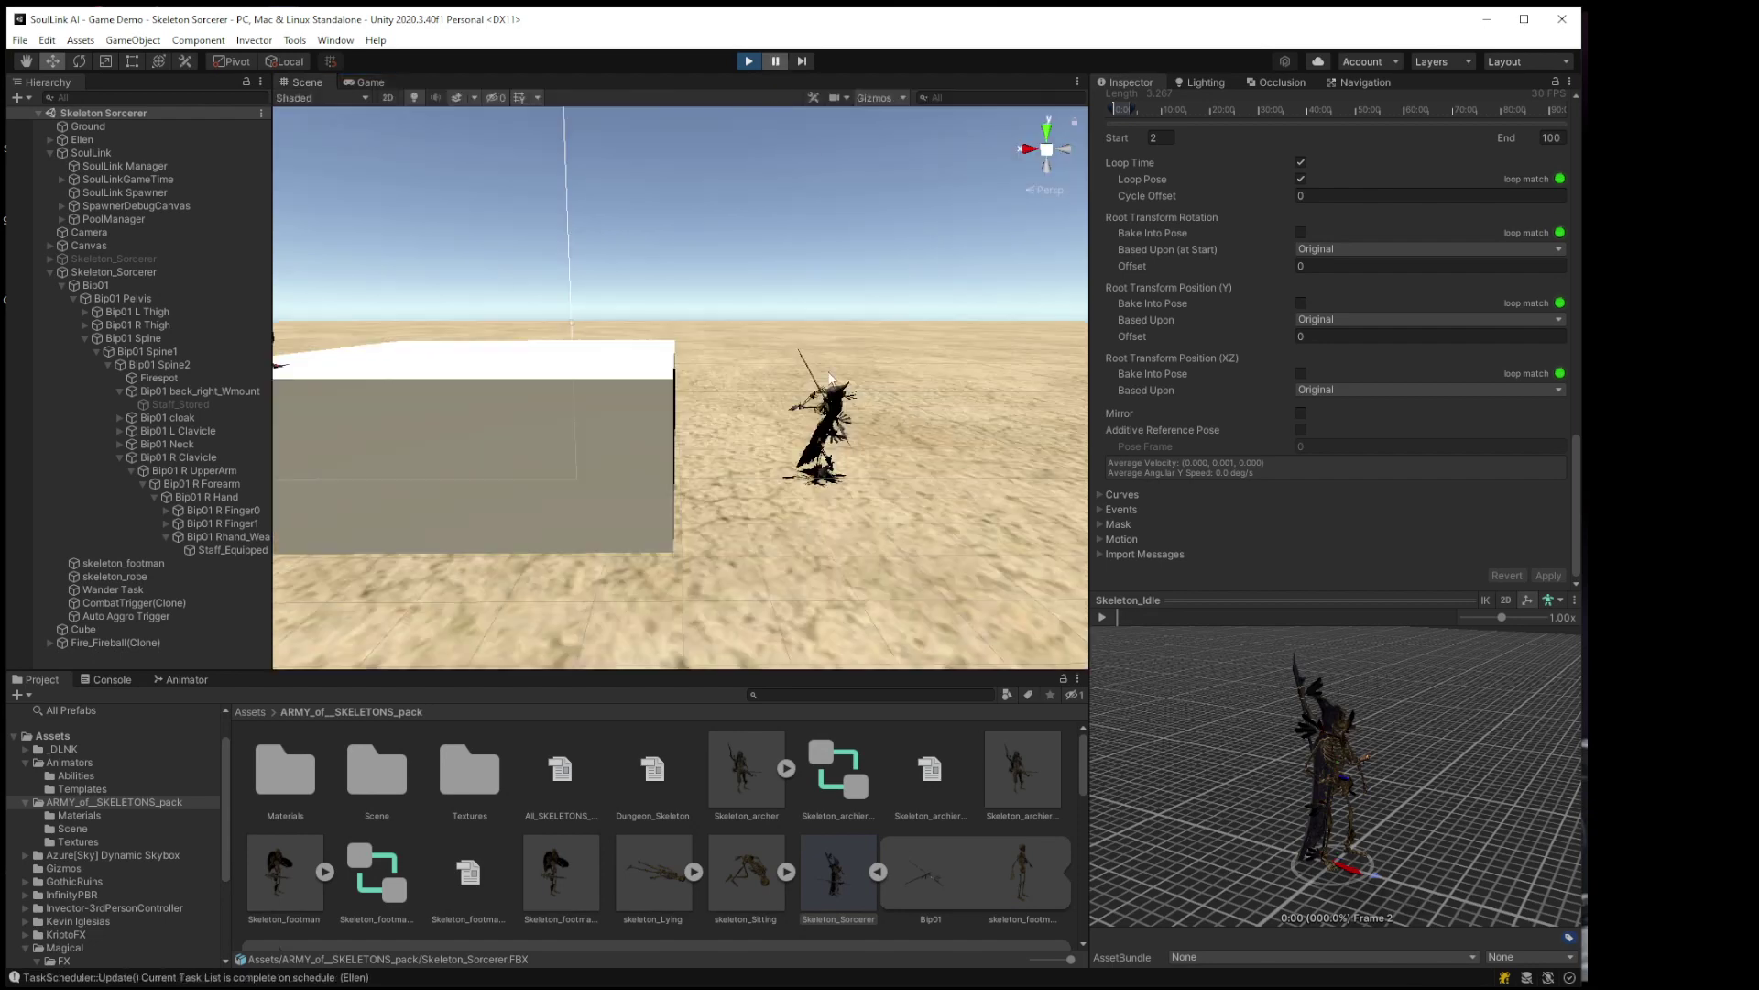
scroll(718, 385, up, 3)
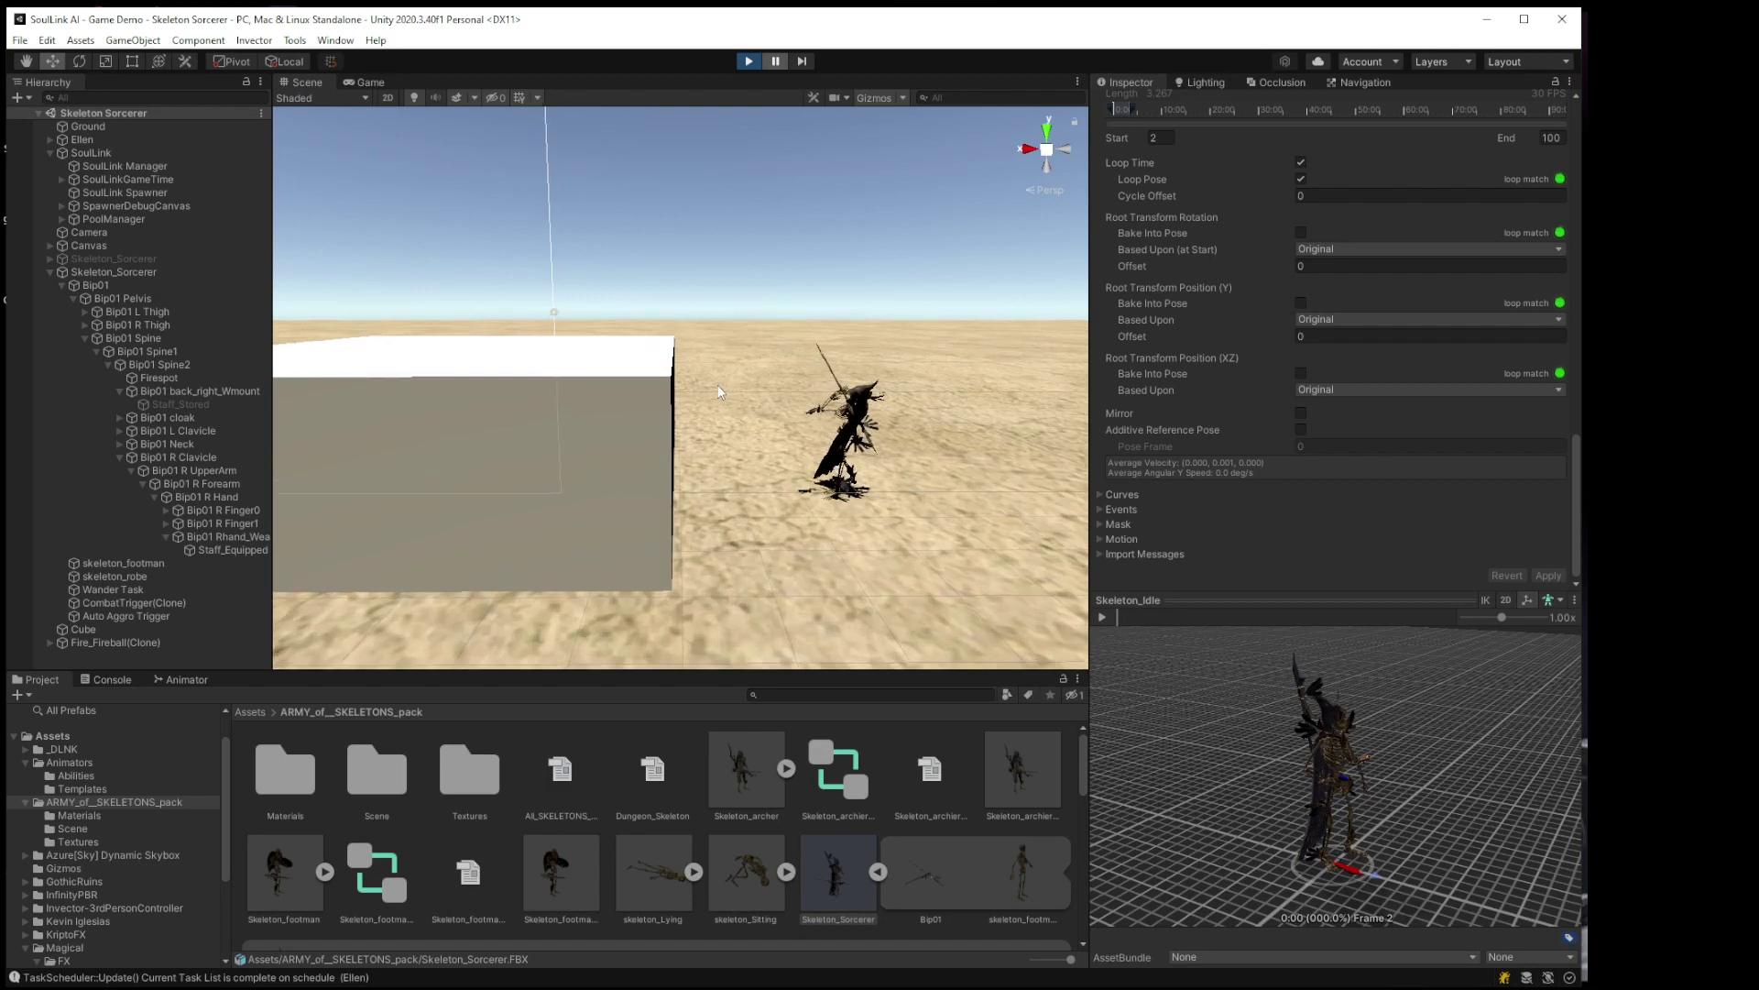
alt+drag(811, 425, 811, 363)
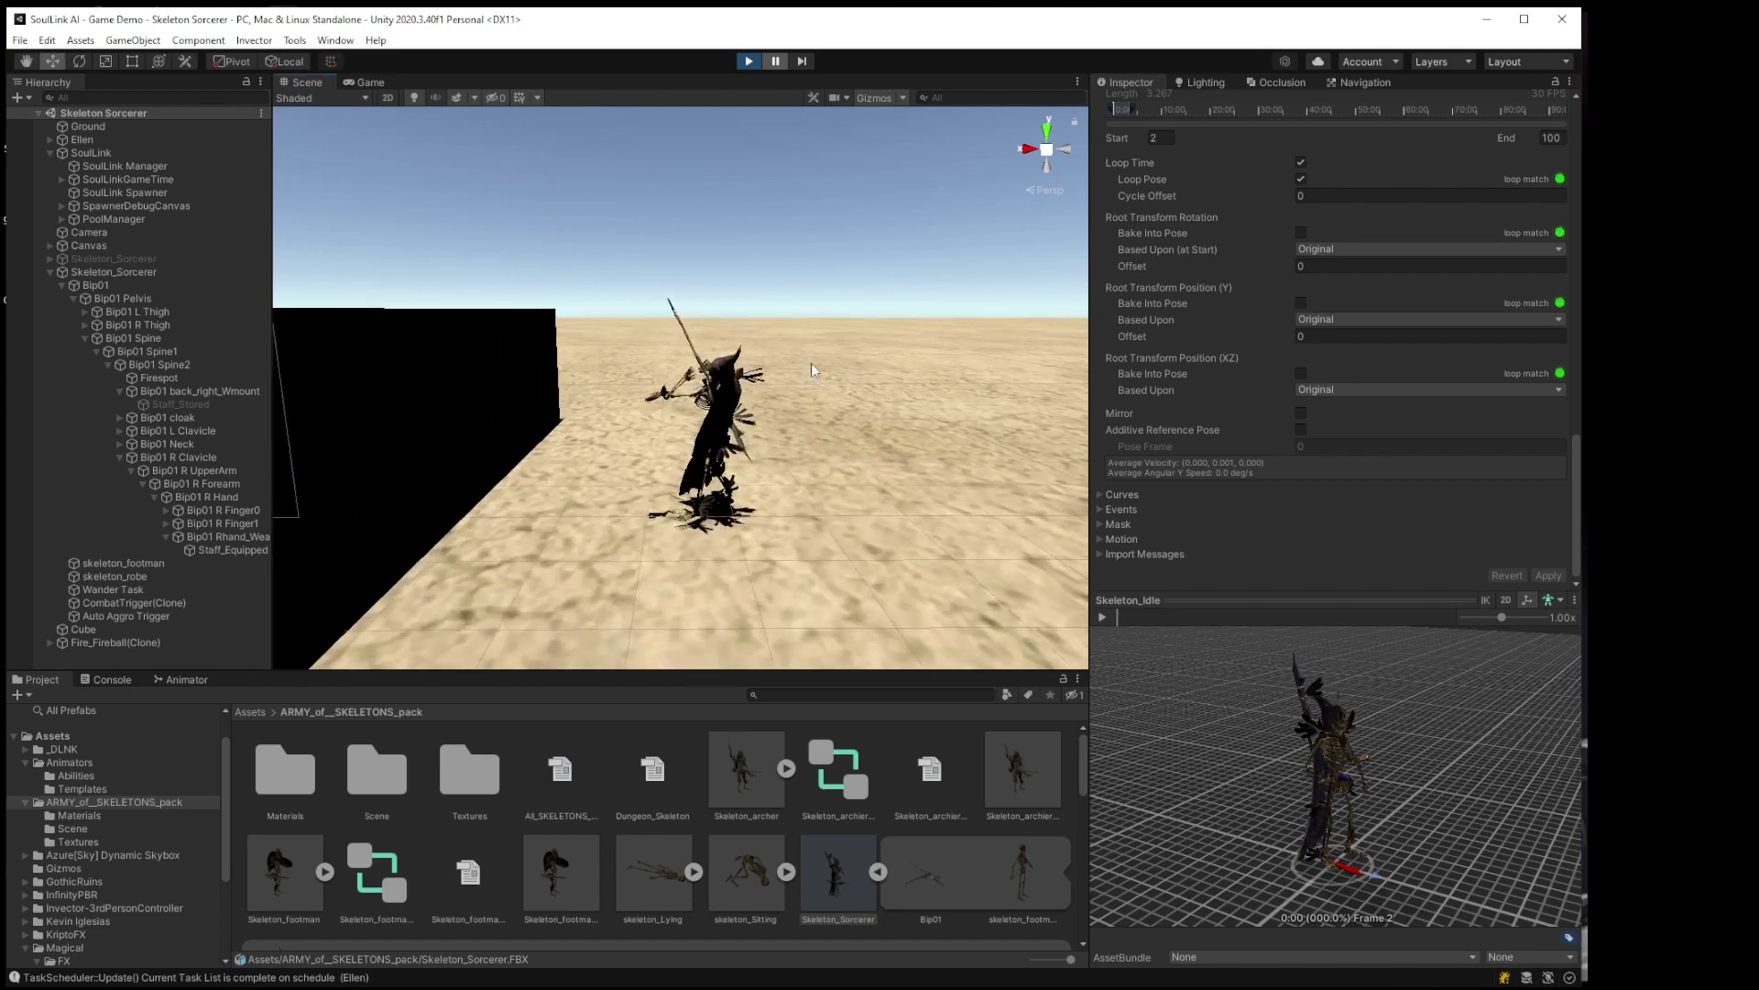
middle_drag(811, 363, 893, 319)
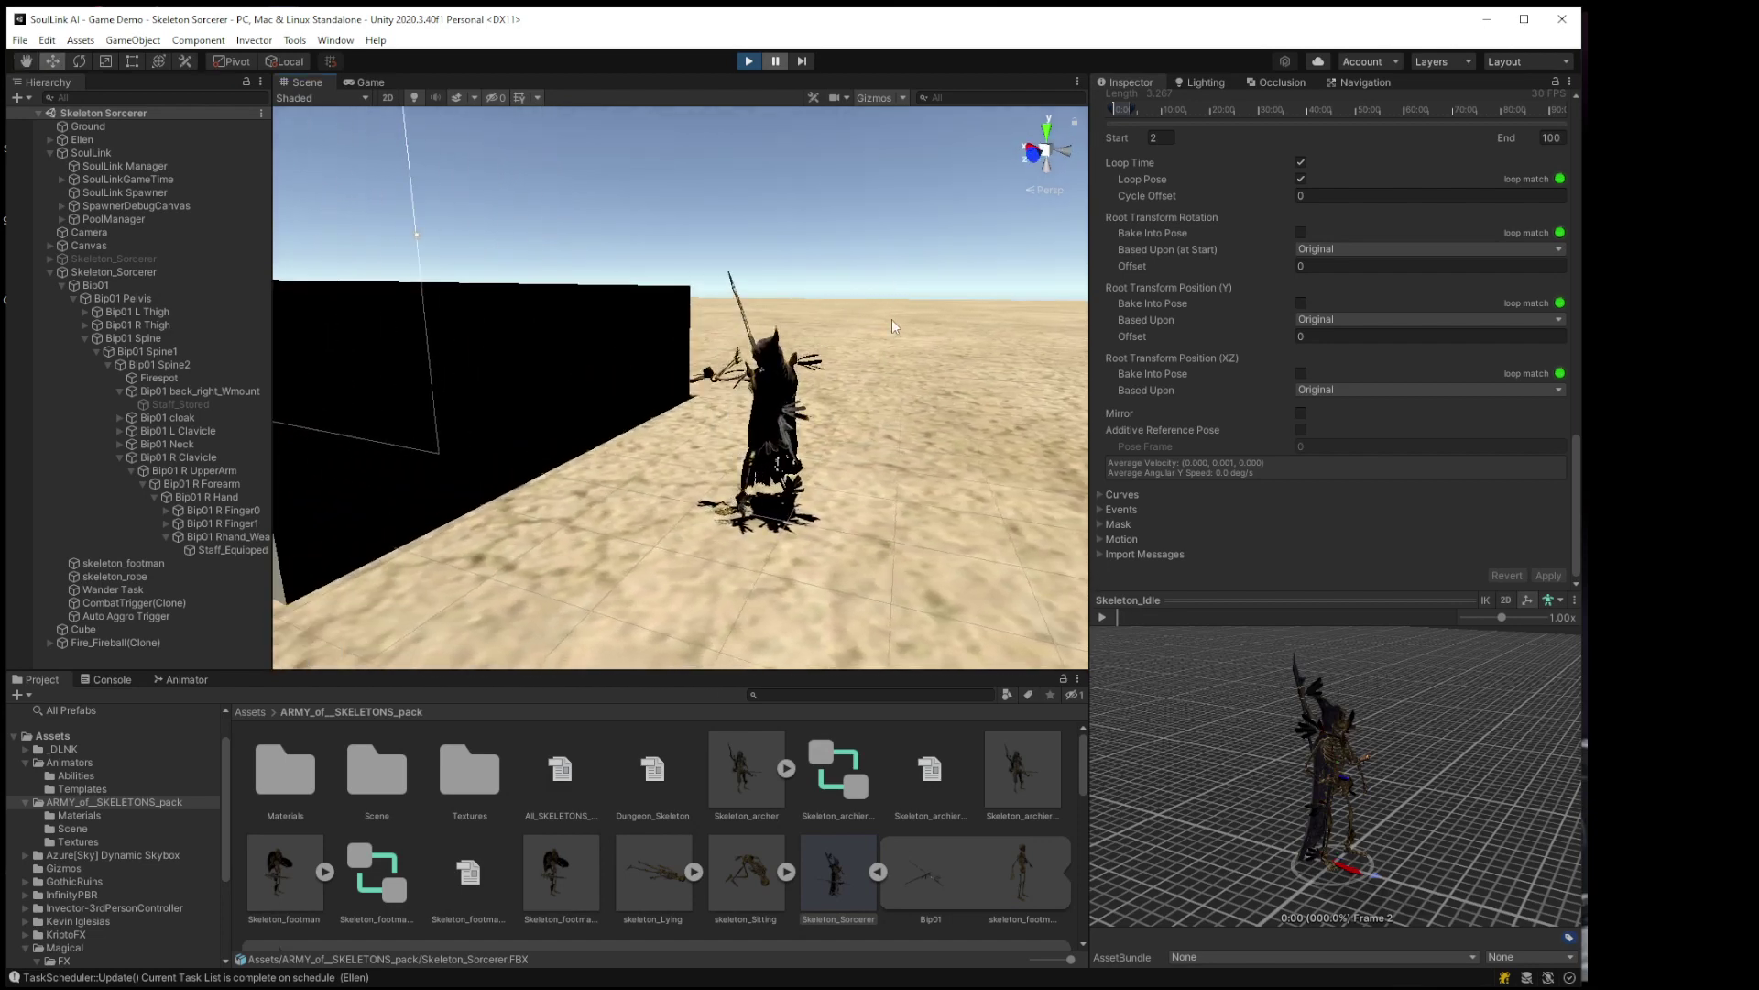
alt+drag(892, 319, 614, 302)
middle_drag(614, 302, 663, 313)
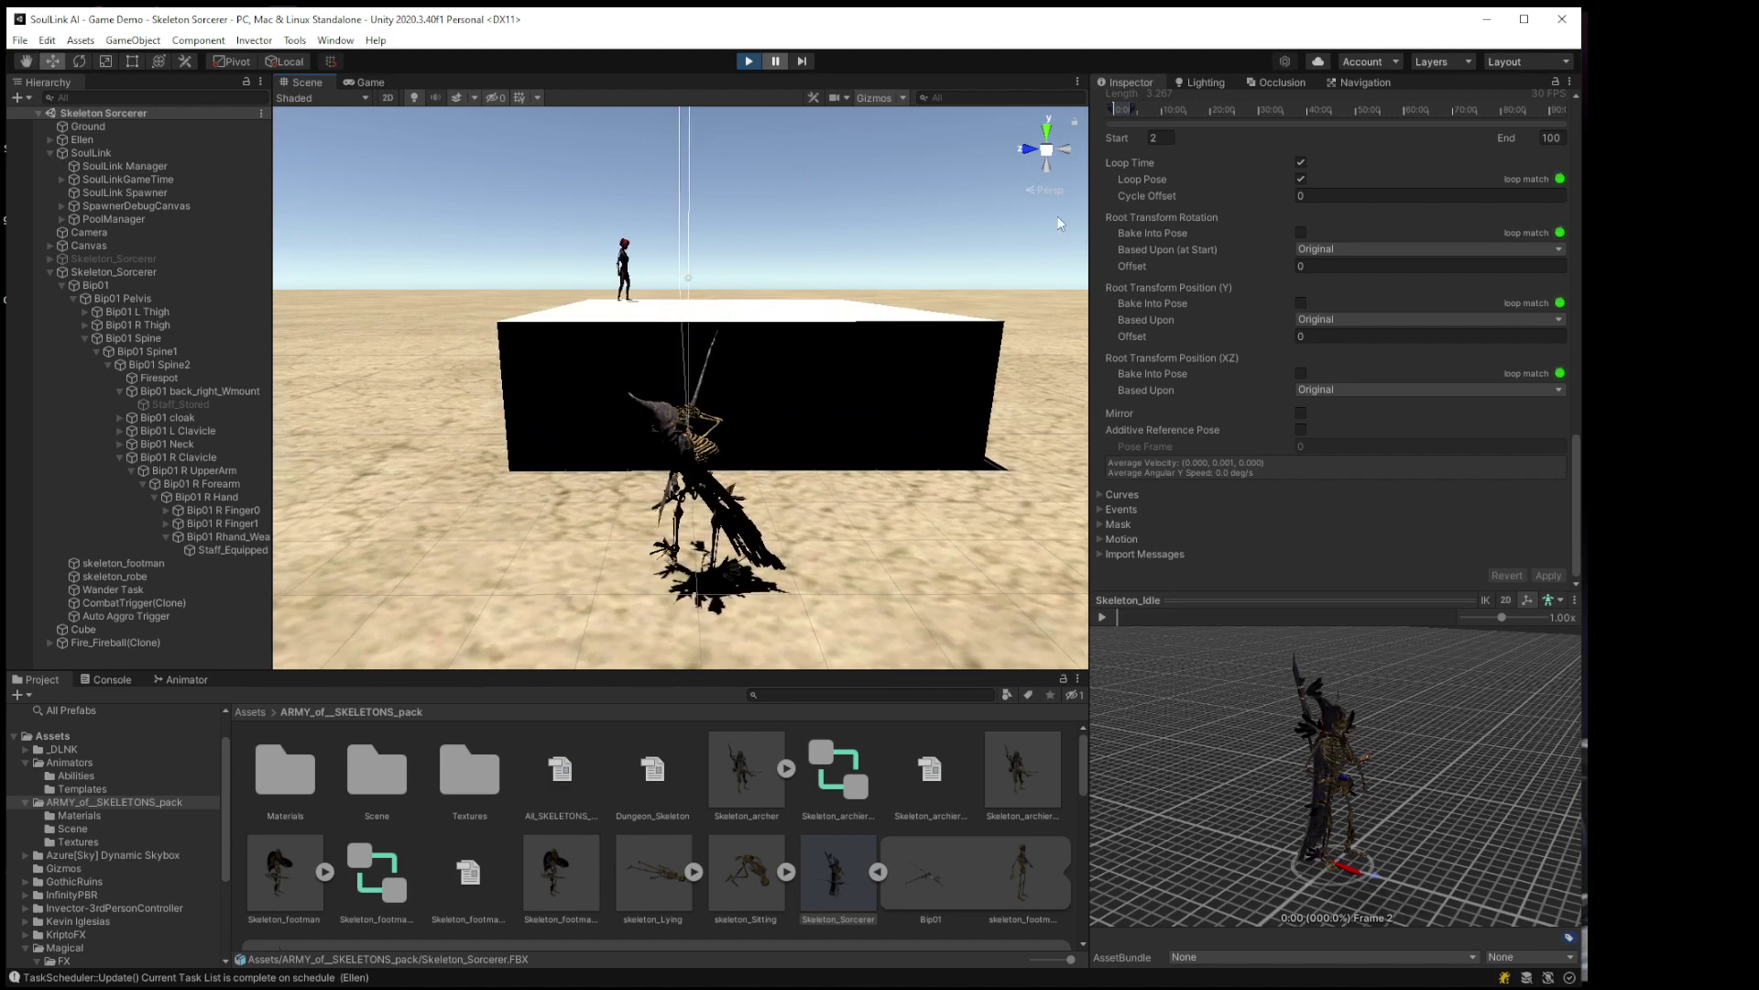
Step: Select the active Skeleton_Sorcerer and inspect the Aim Data settings of its Locomotion component
click(152, 271)
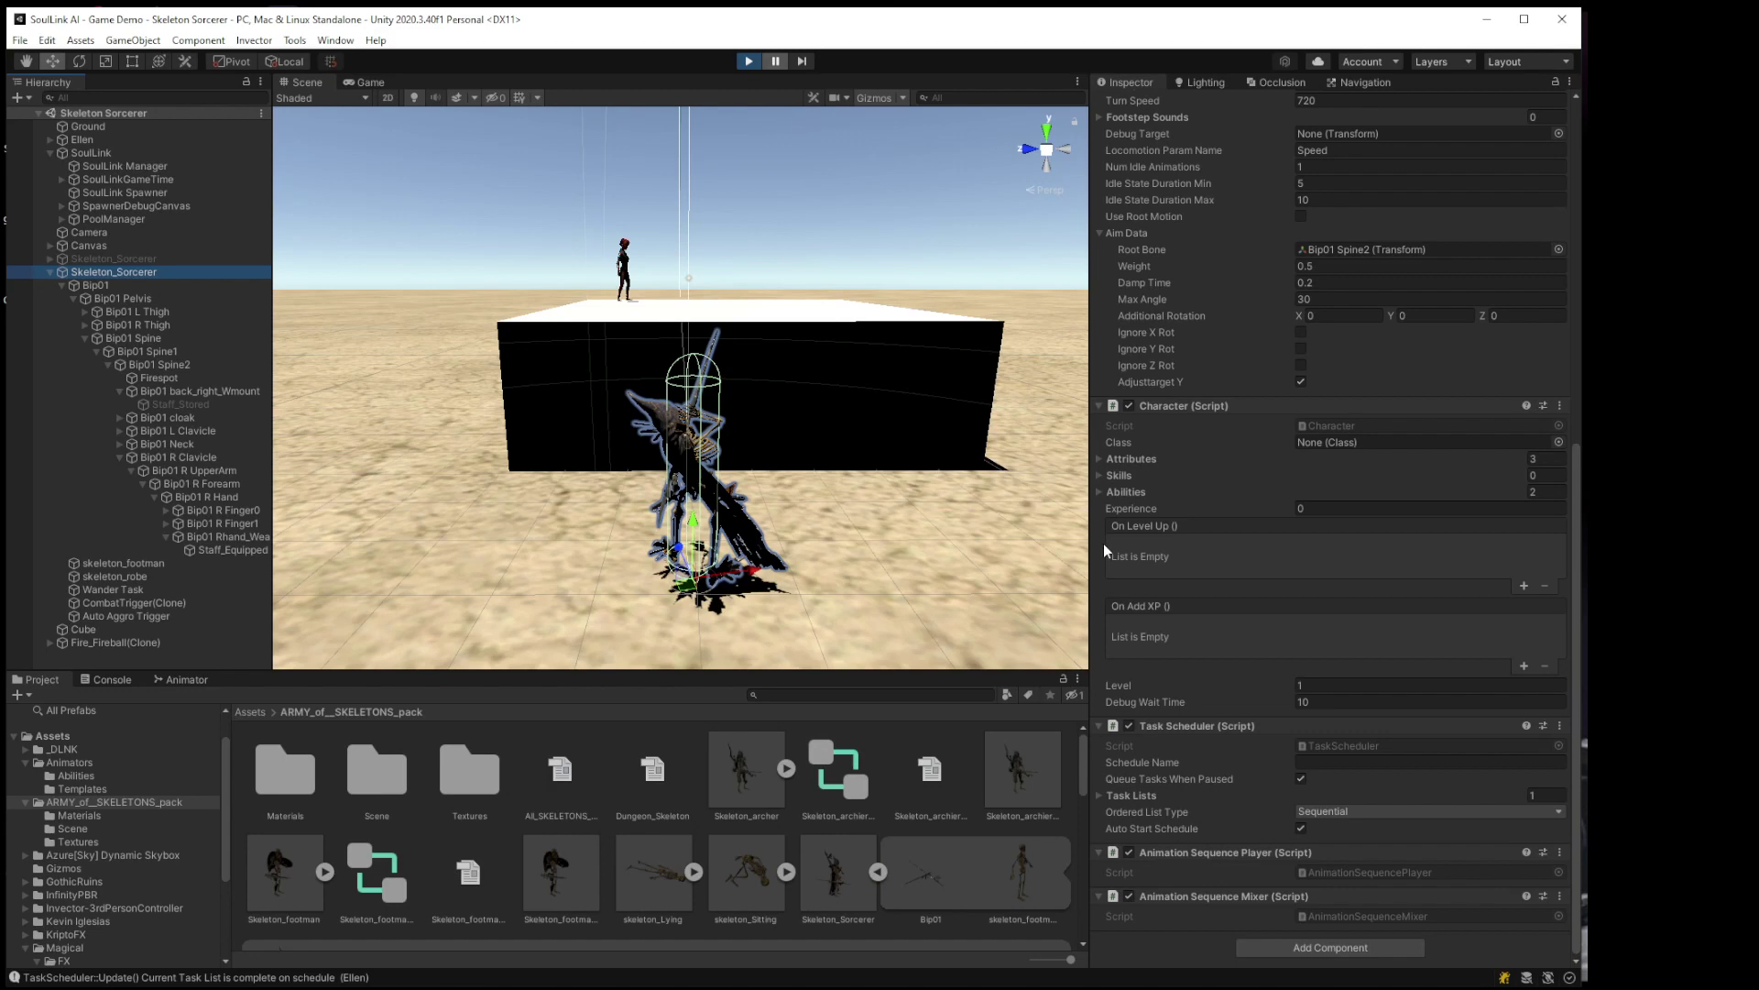
scroll(1103, 543, up, 8)
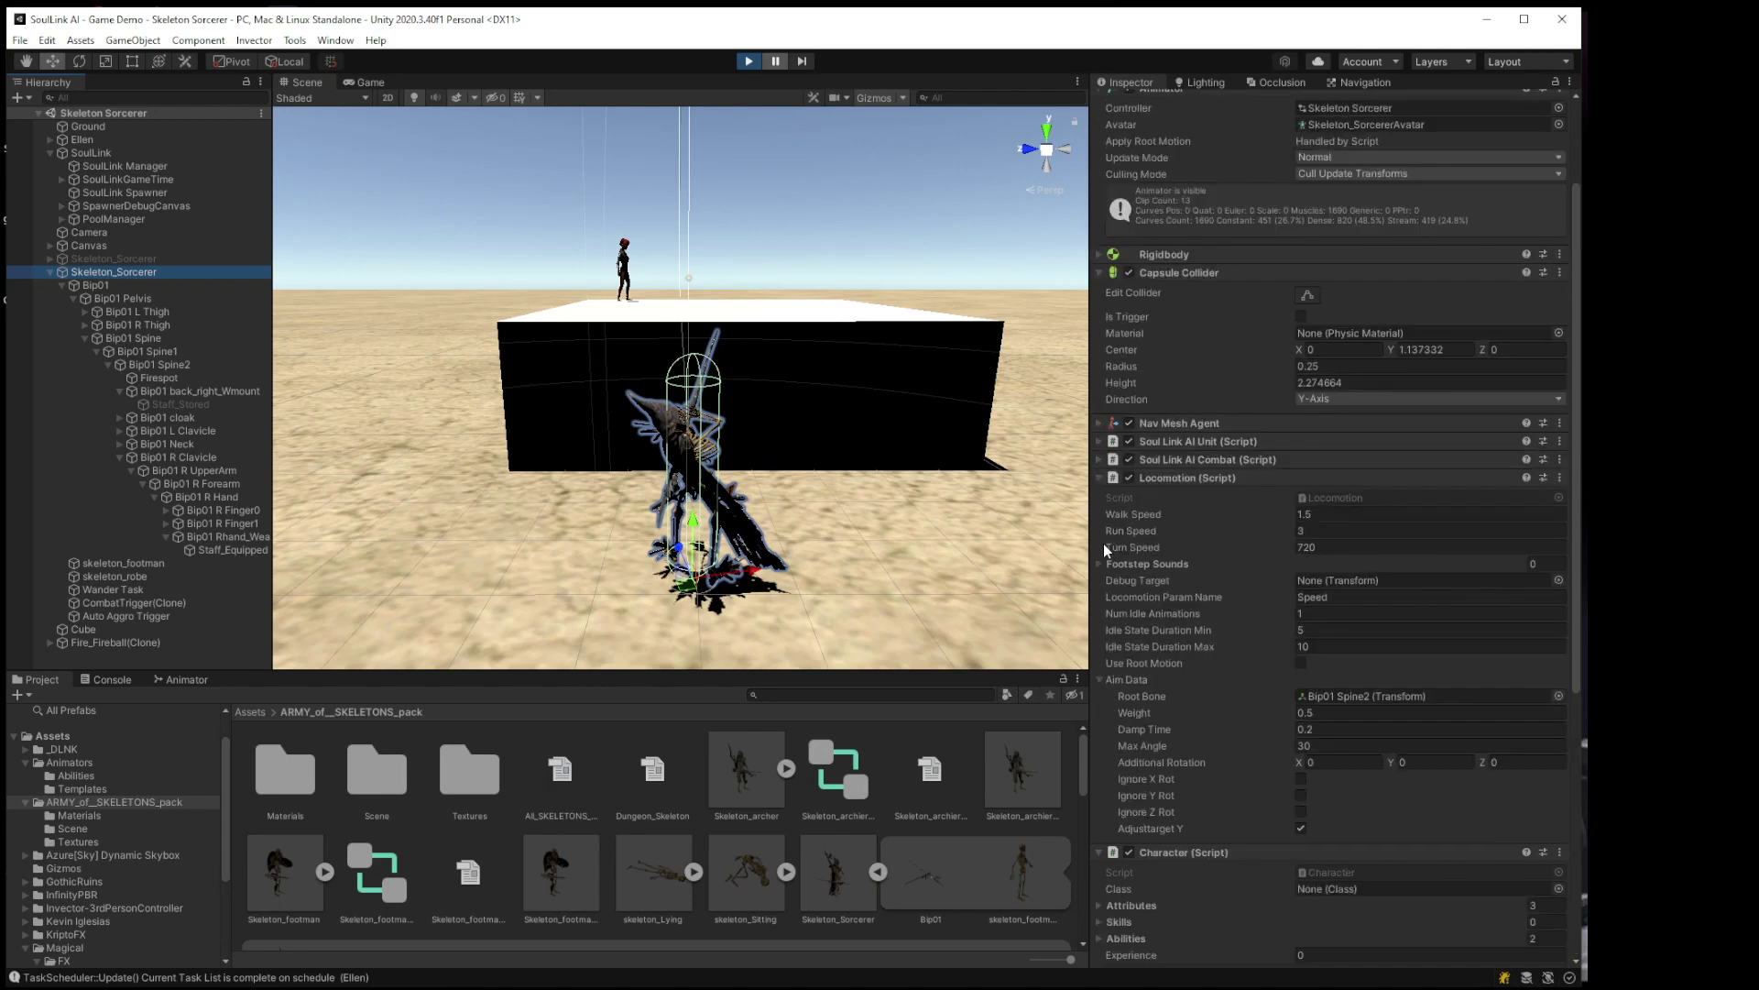
scroll(1103, 542, down, 3)
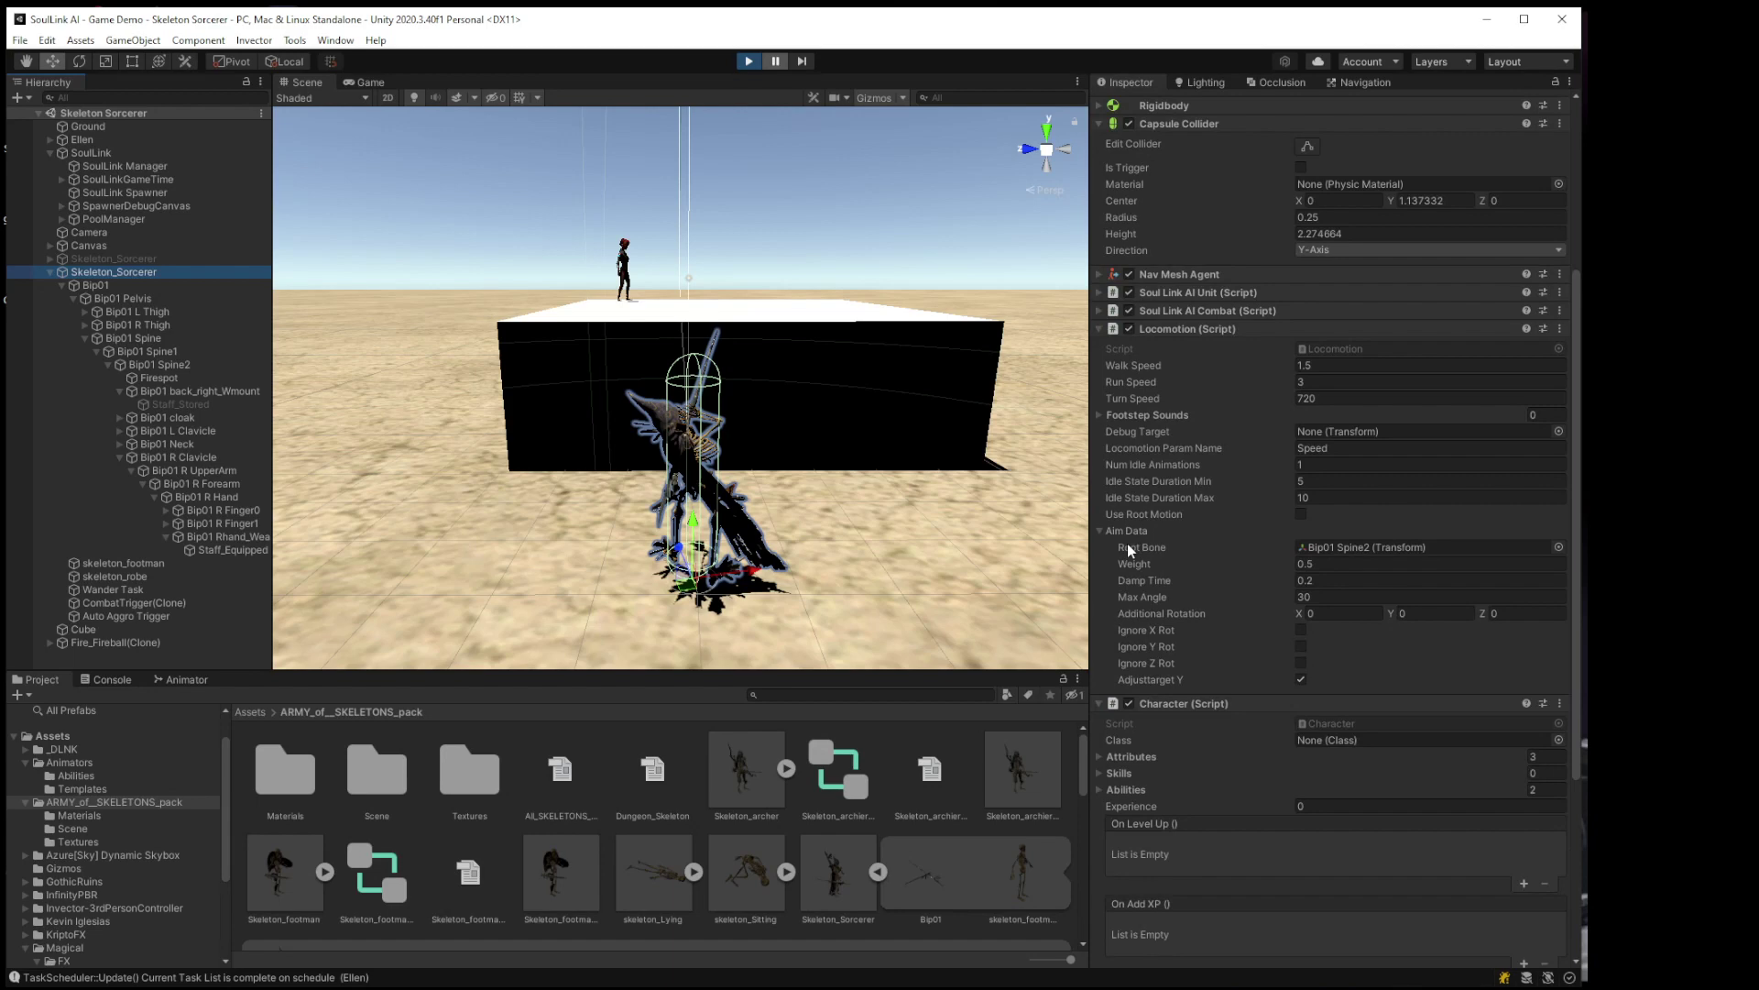
Step: Dock the Game view above the Scene view so both show the paused sorcerer and Ellen at once
click(364, 83)
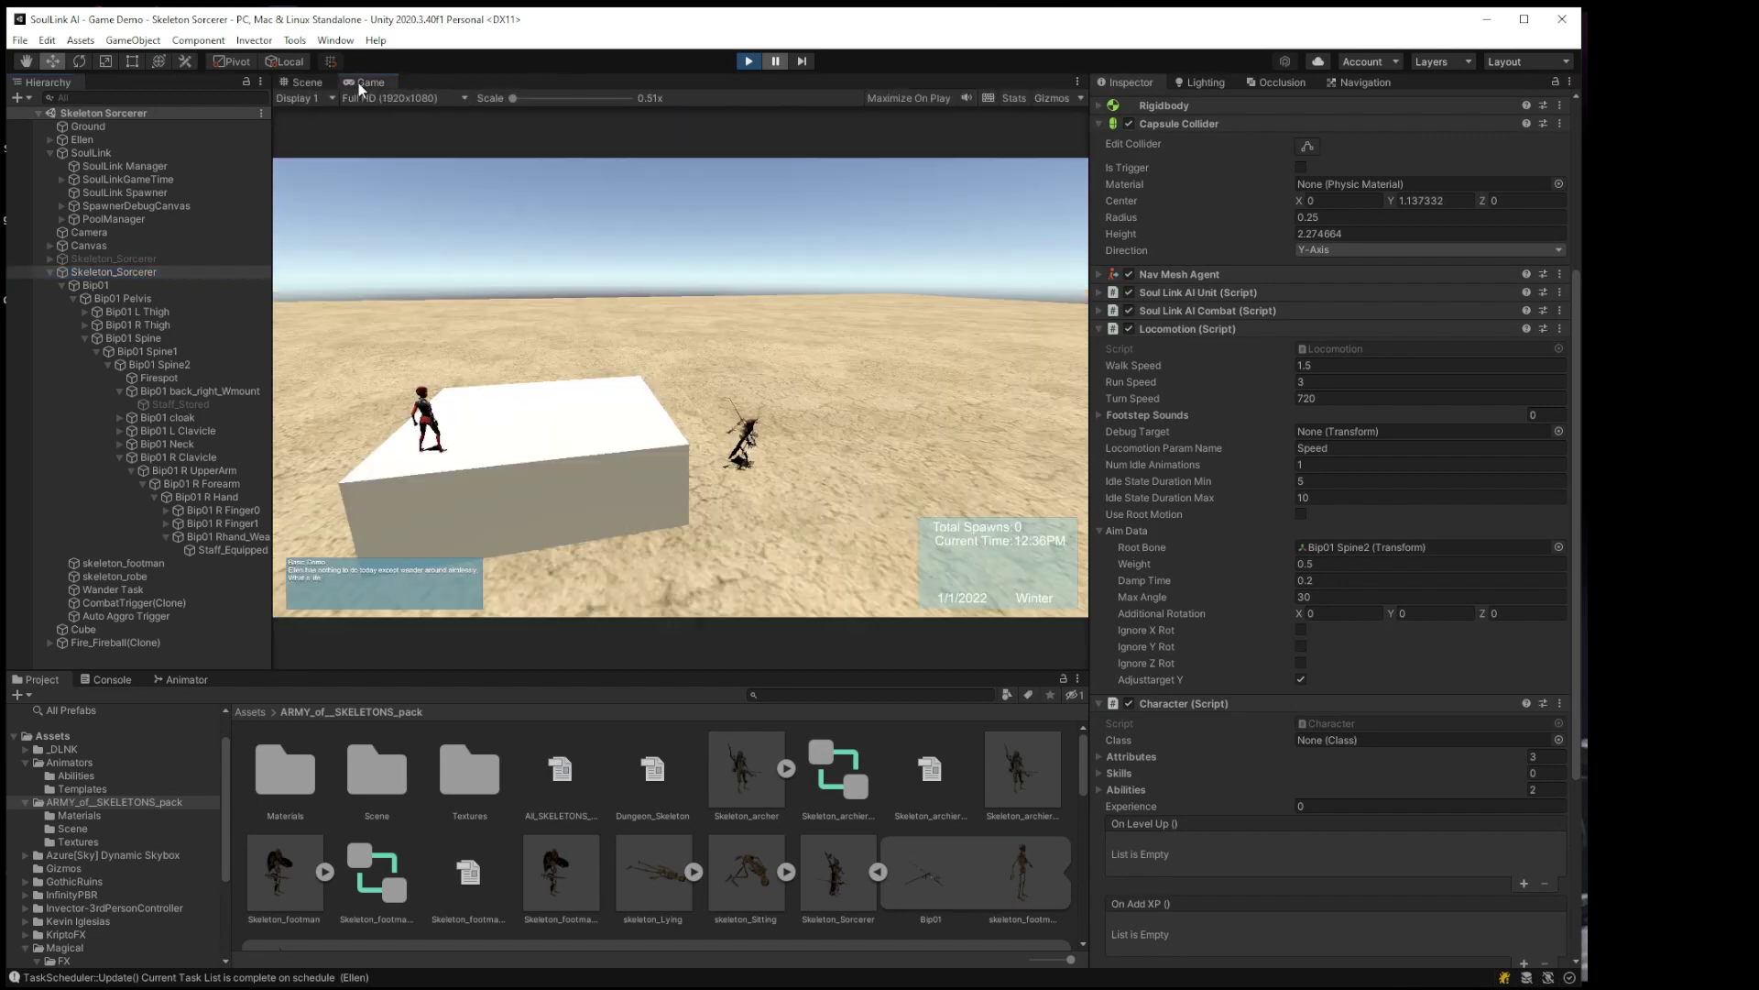
click(300, 79)
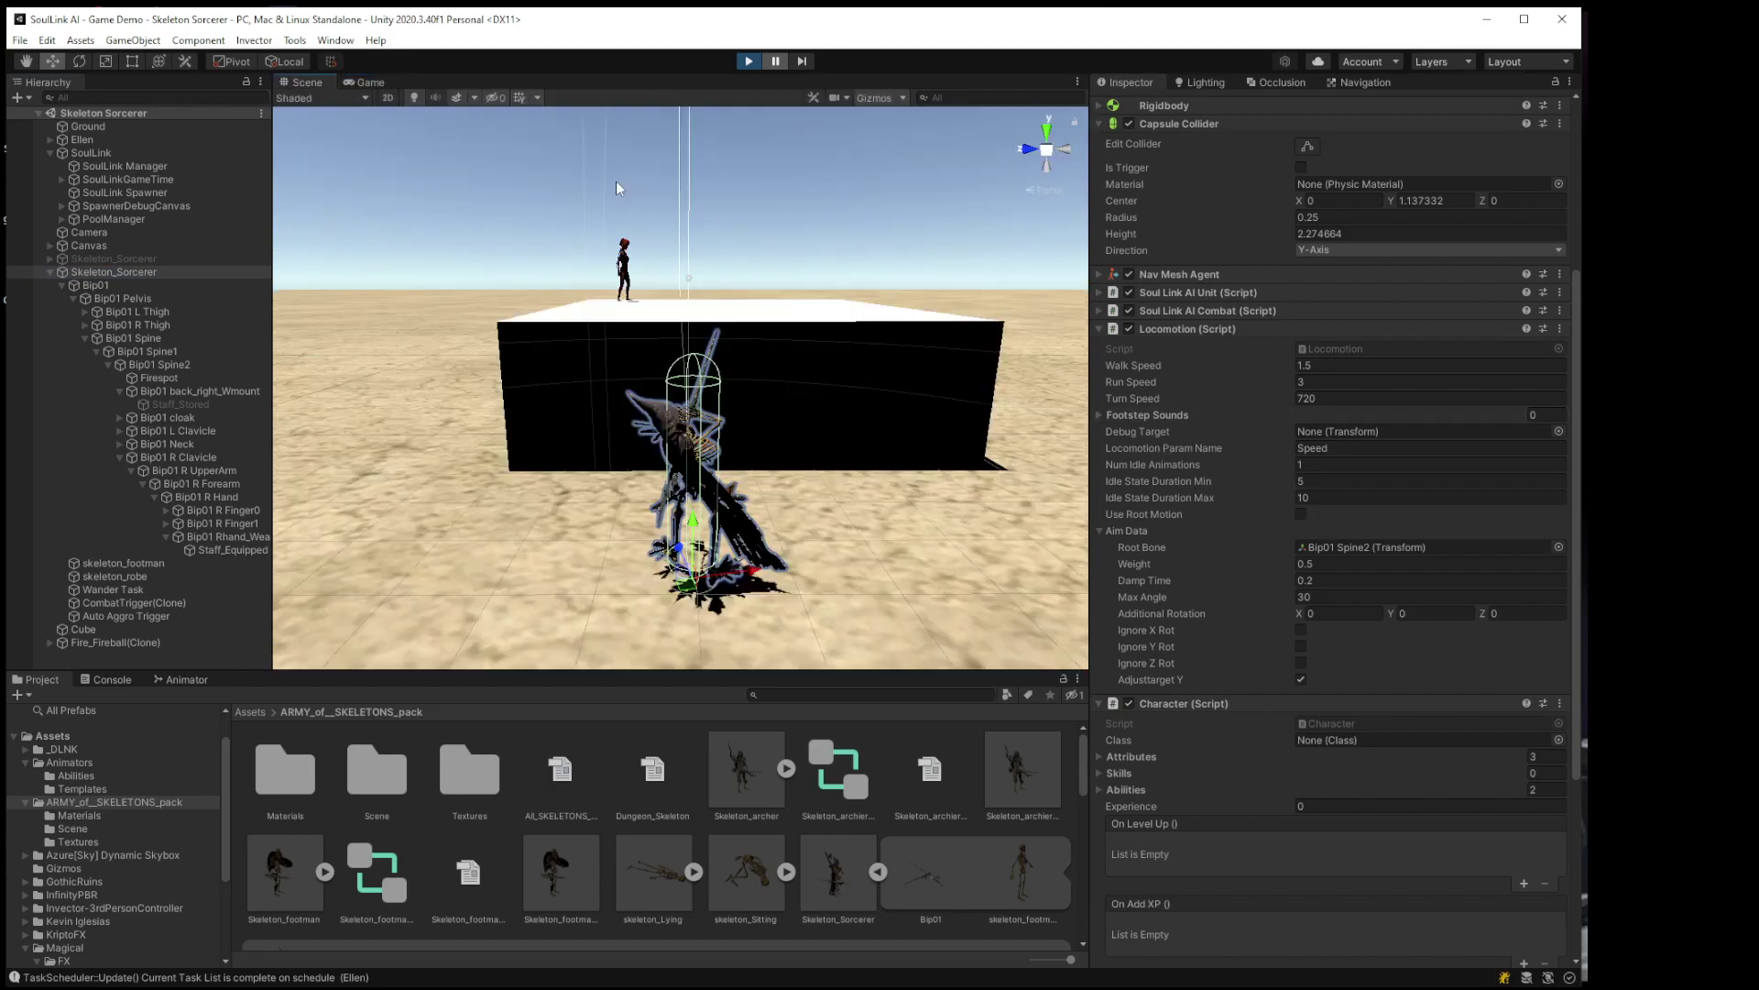
click(371, 83)
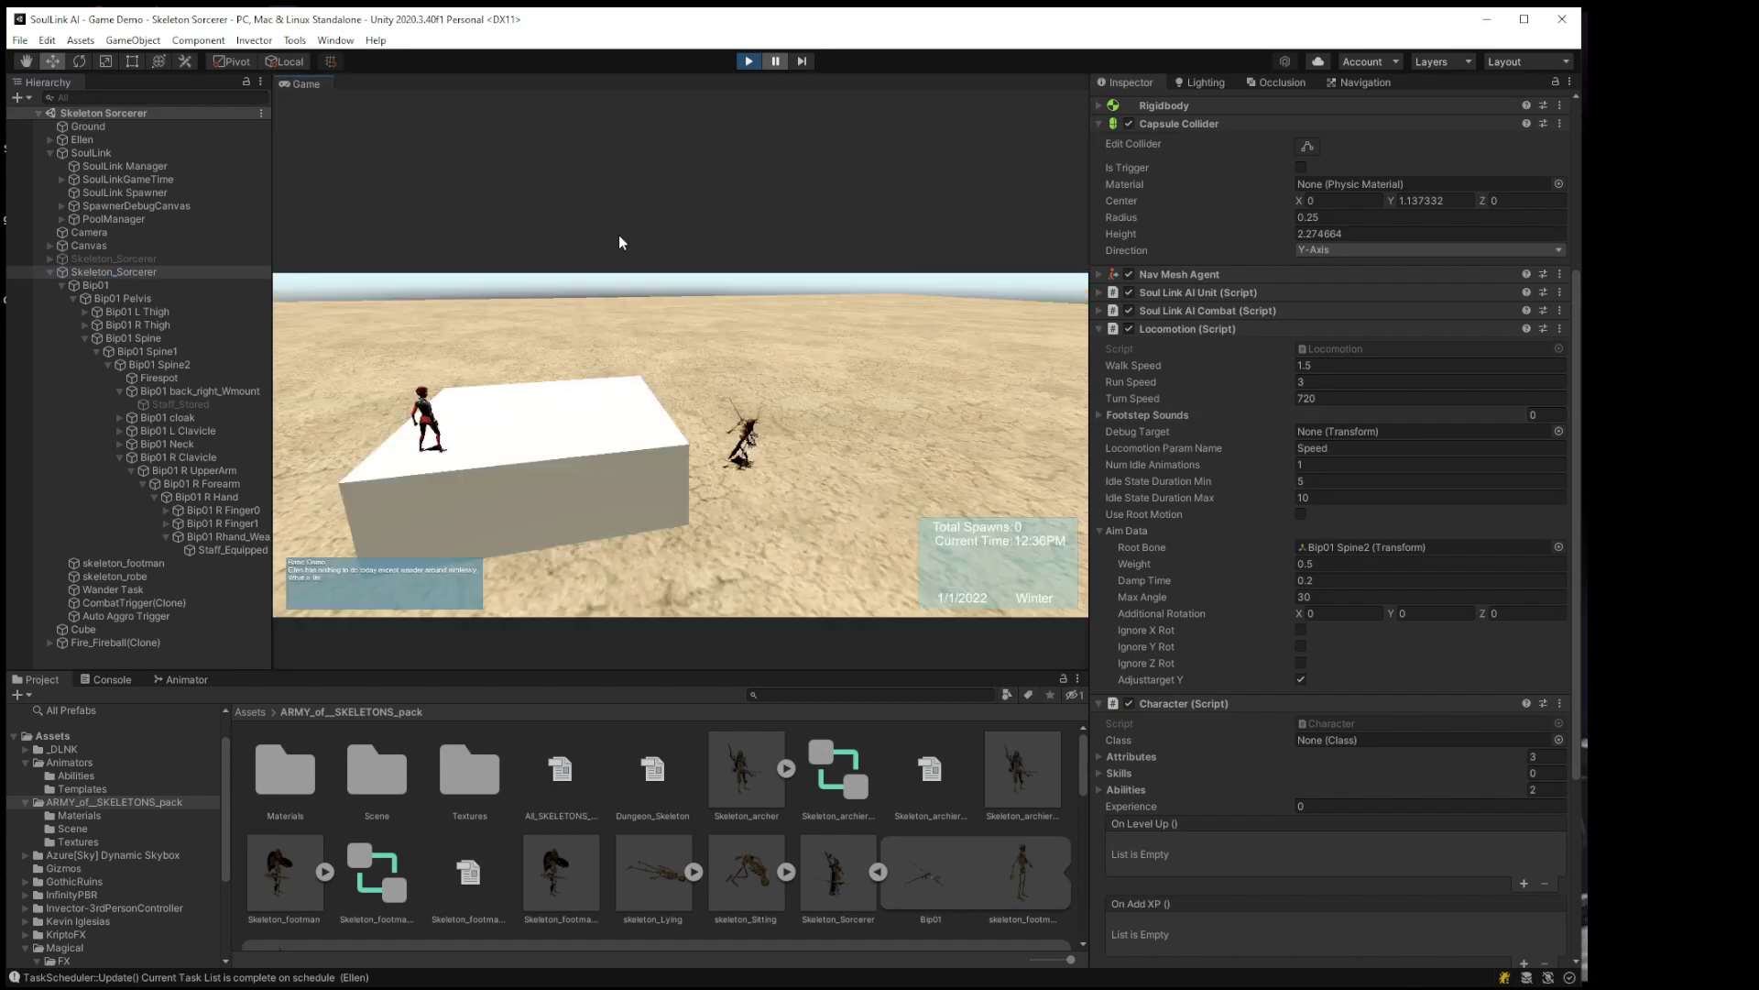
drag(621, 242, 661, 277)
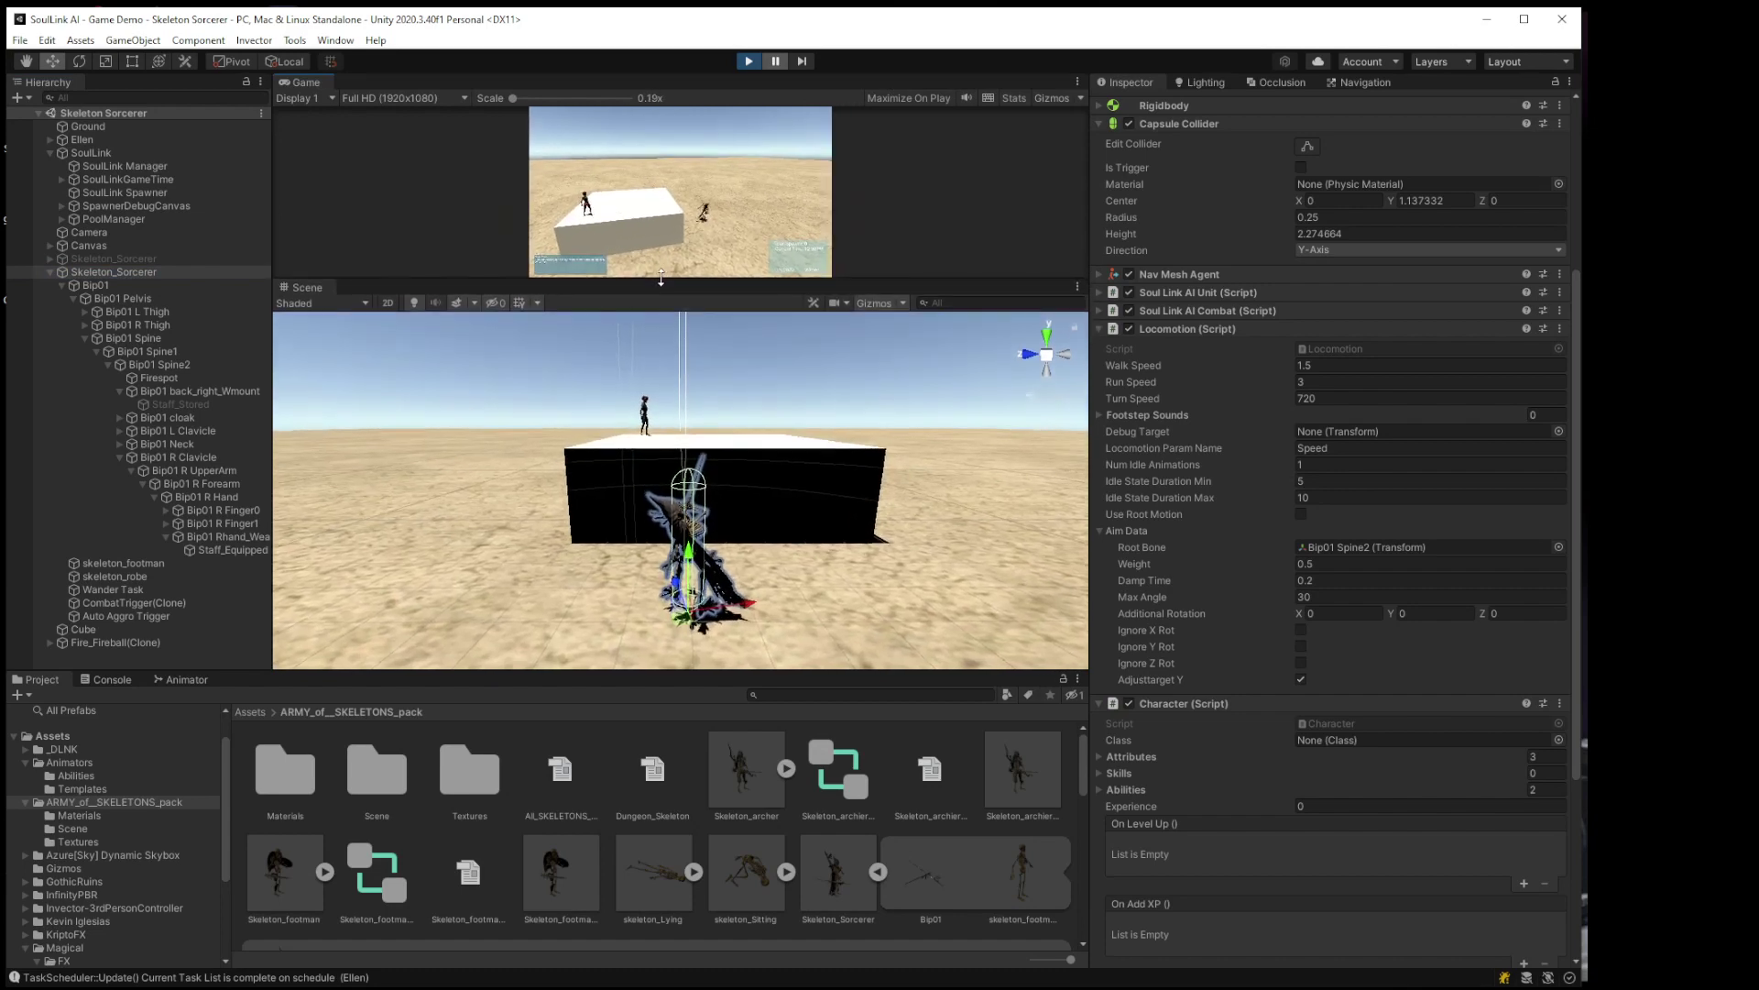
alt+drag(516, 439, 609, 482)
middle_drag(609, 483, 586, 383)
alt+drag(586, 383, 813, 455)
Step: Try an Additional Rotation X of 20 in the sorcerer's Aim Data while the game is paused
click(1299, 676)
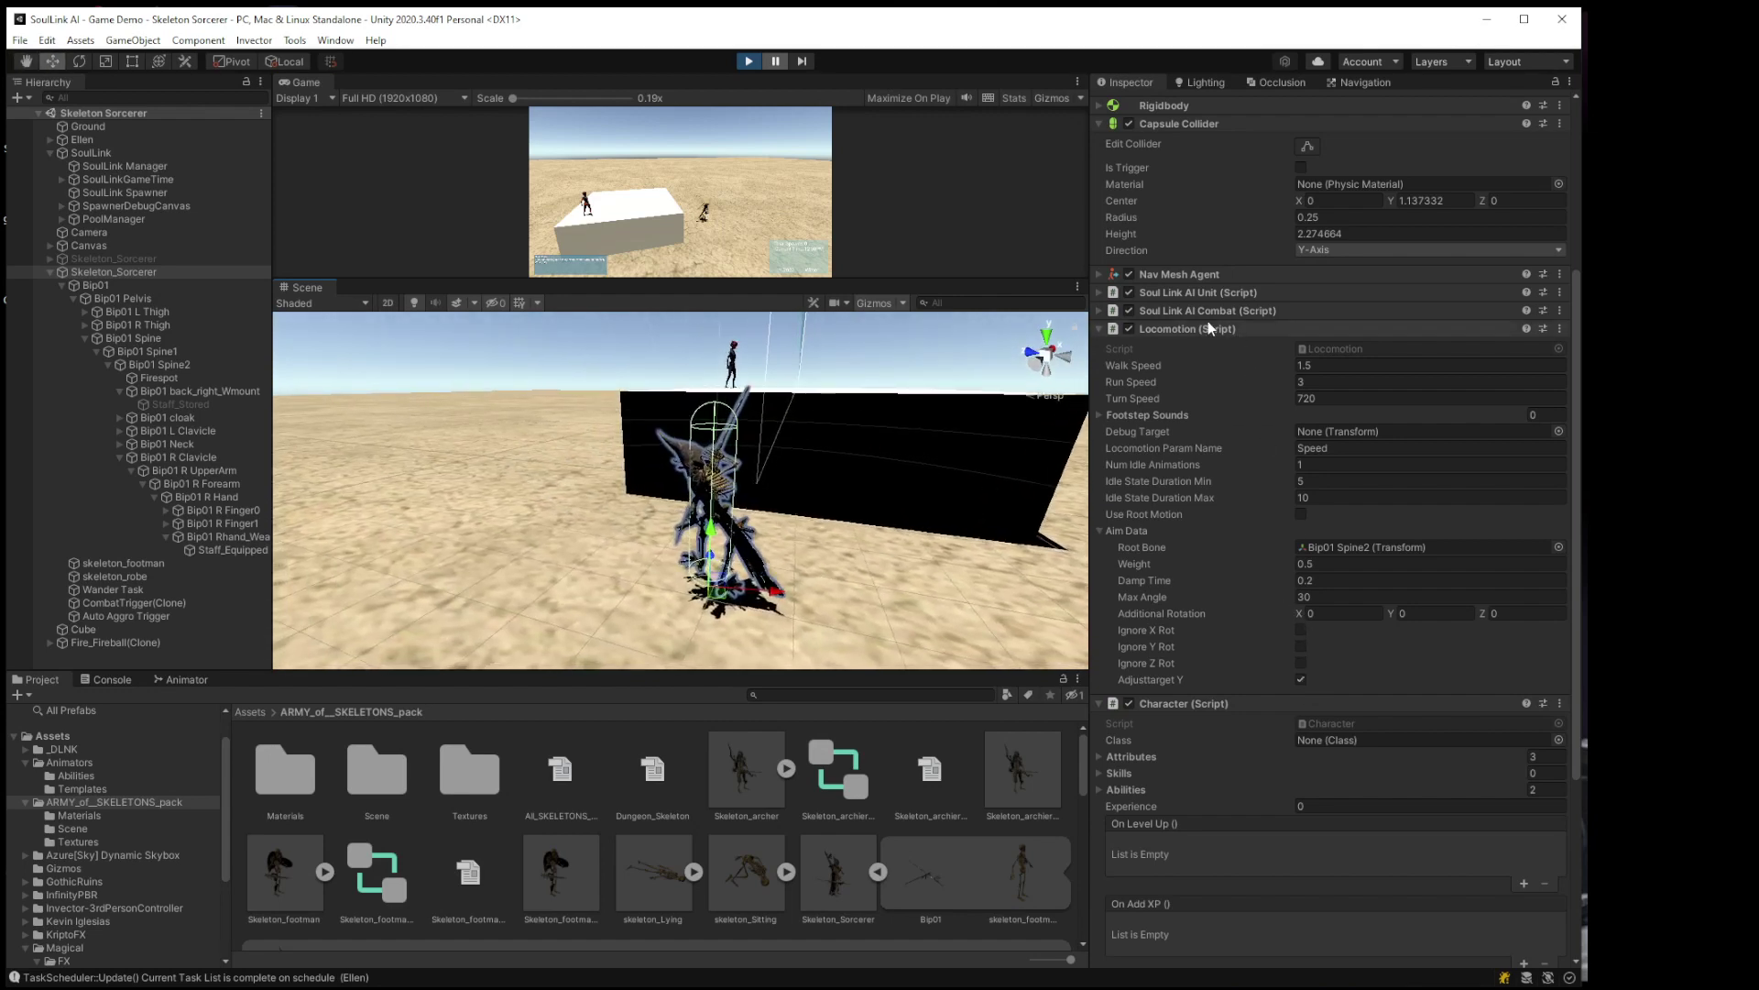
click(1310, 613)
double_click(1367, 614)
text(20)
key(Tab)
key(Return)
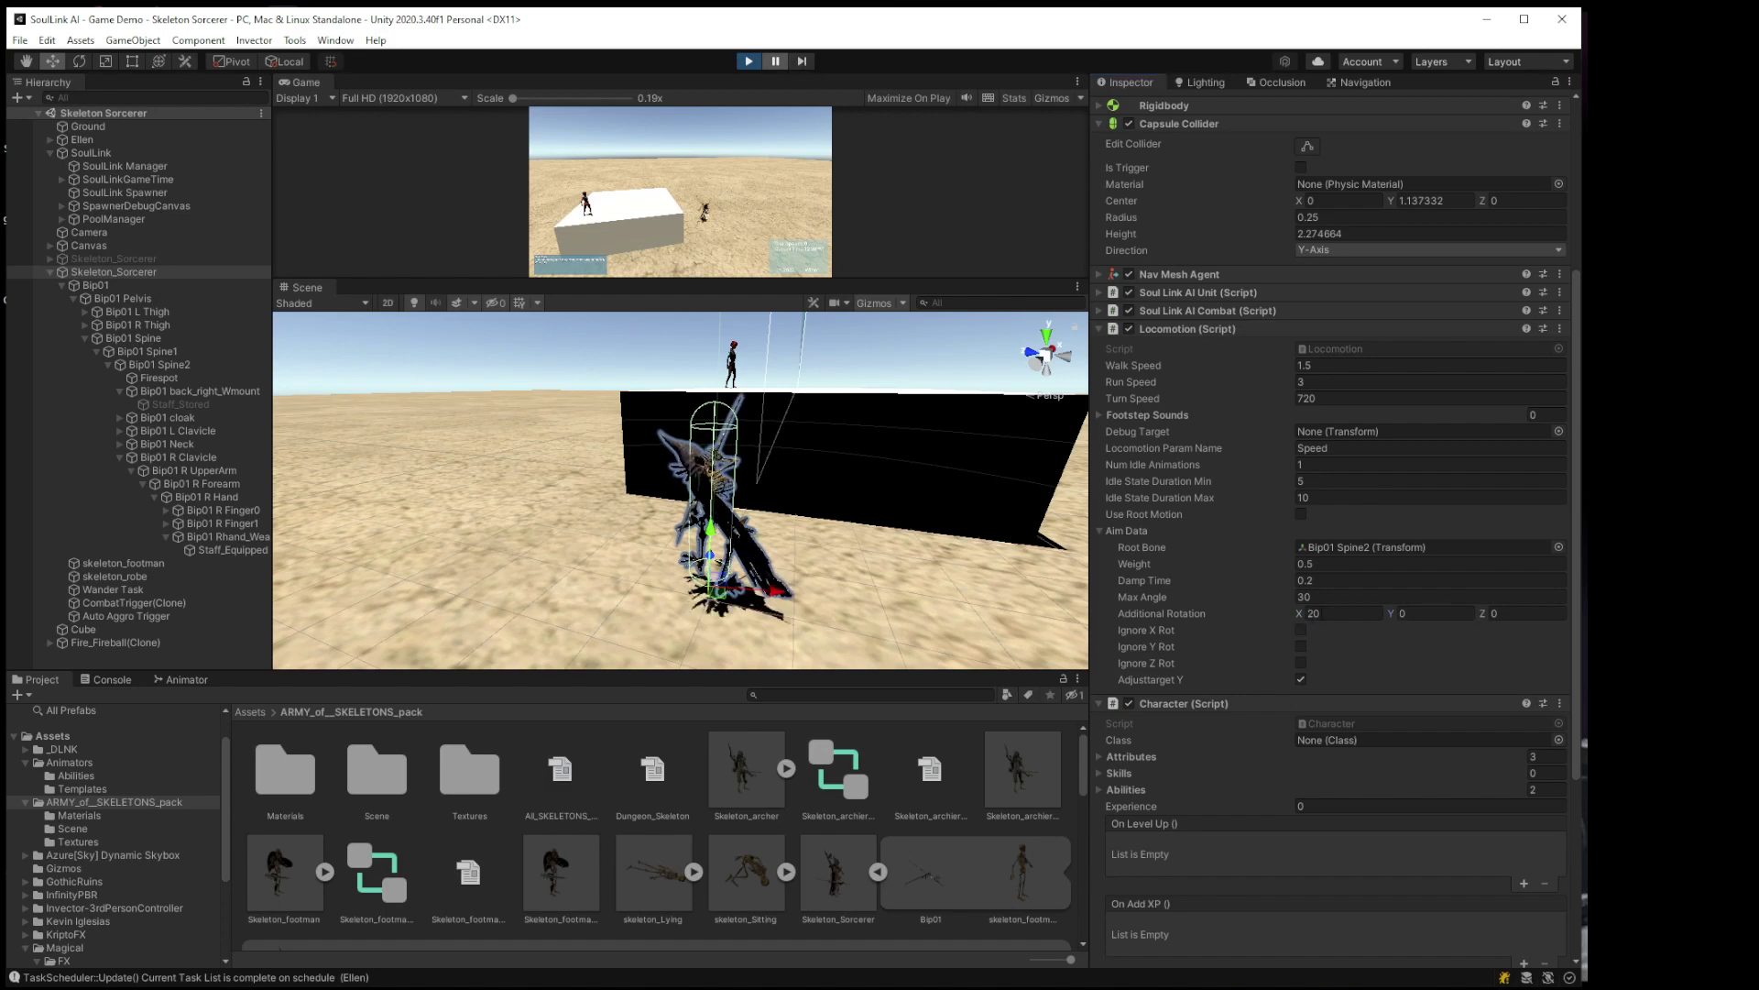
Step: Try an Additional Rotation X of 90, look at the sorcerer's resulting spine pose, and exit play mode
text(90)
key(Return)
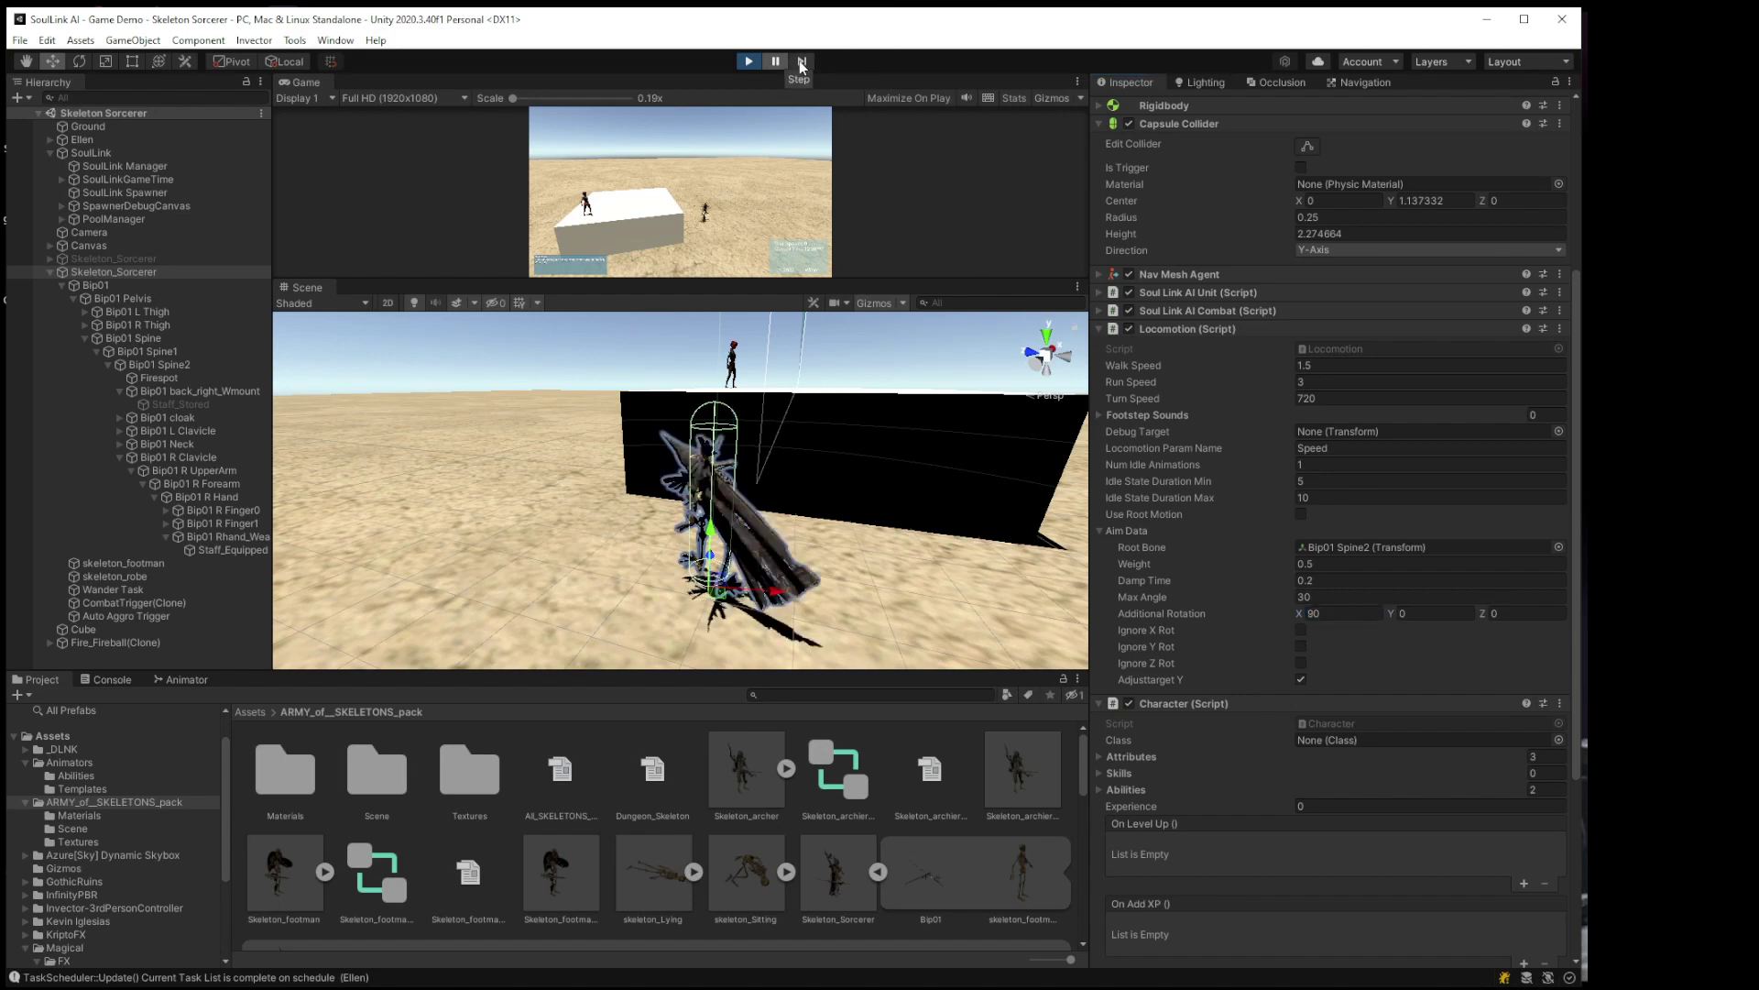
alt+drag(779, 440, 726, 464)
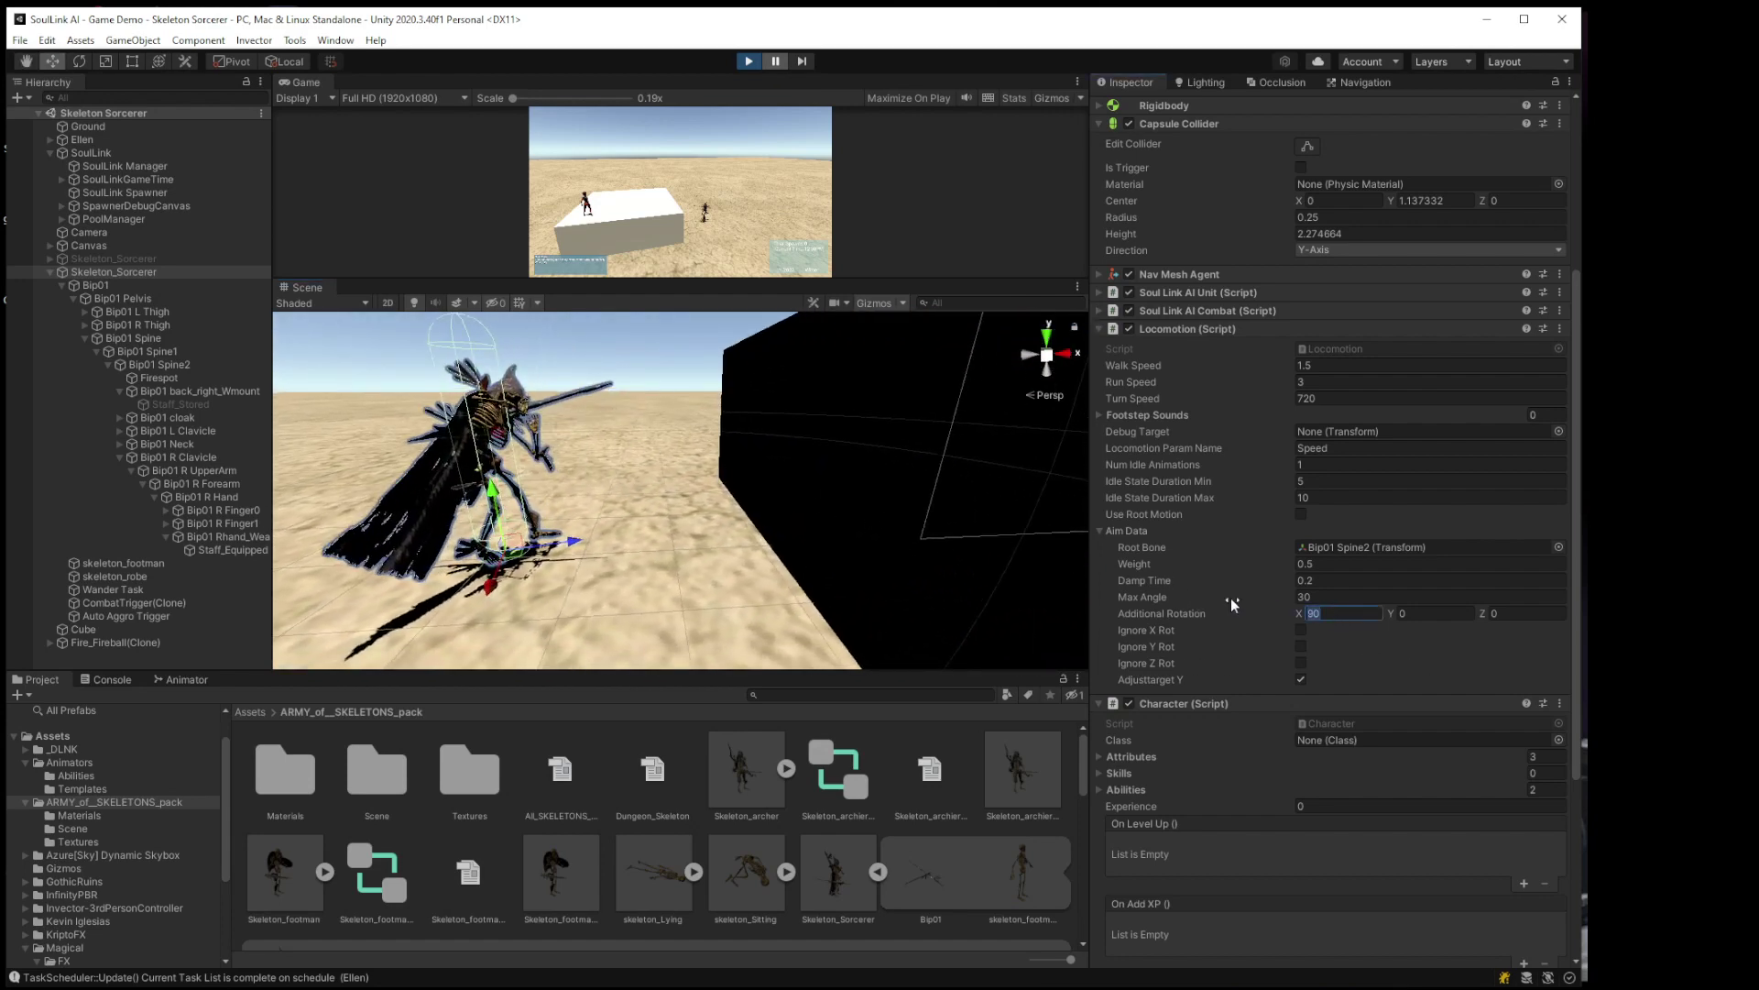
key(ctrl+p)
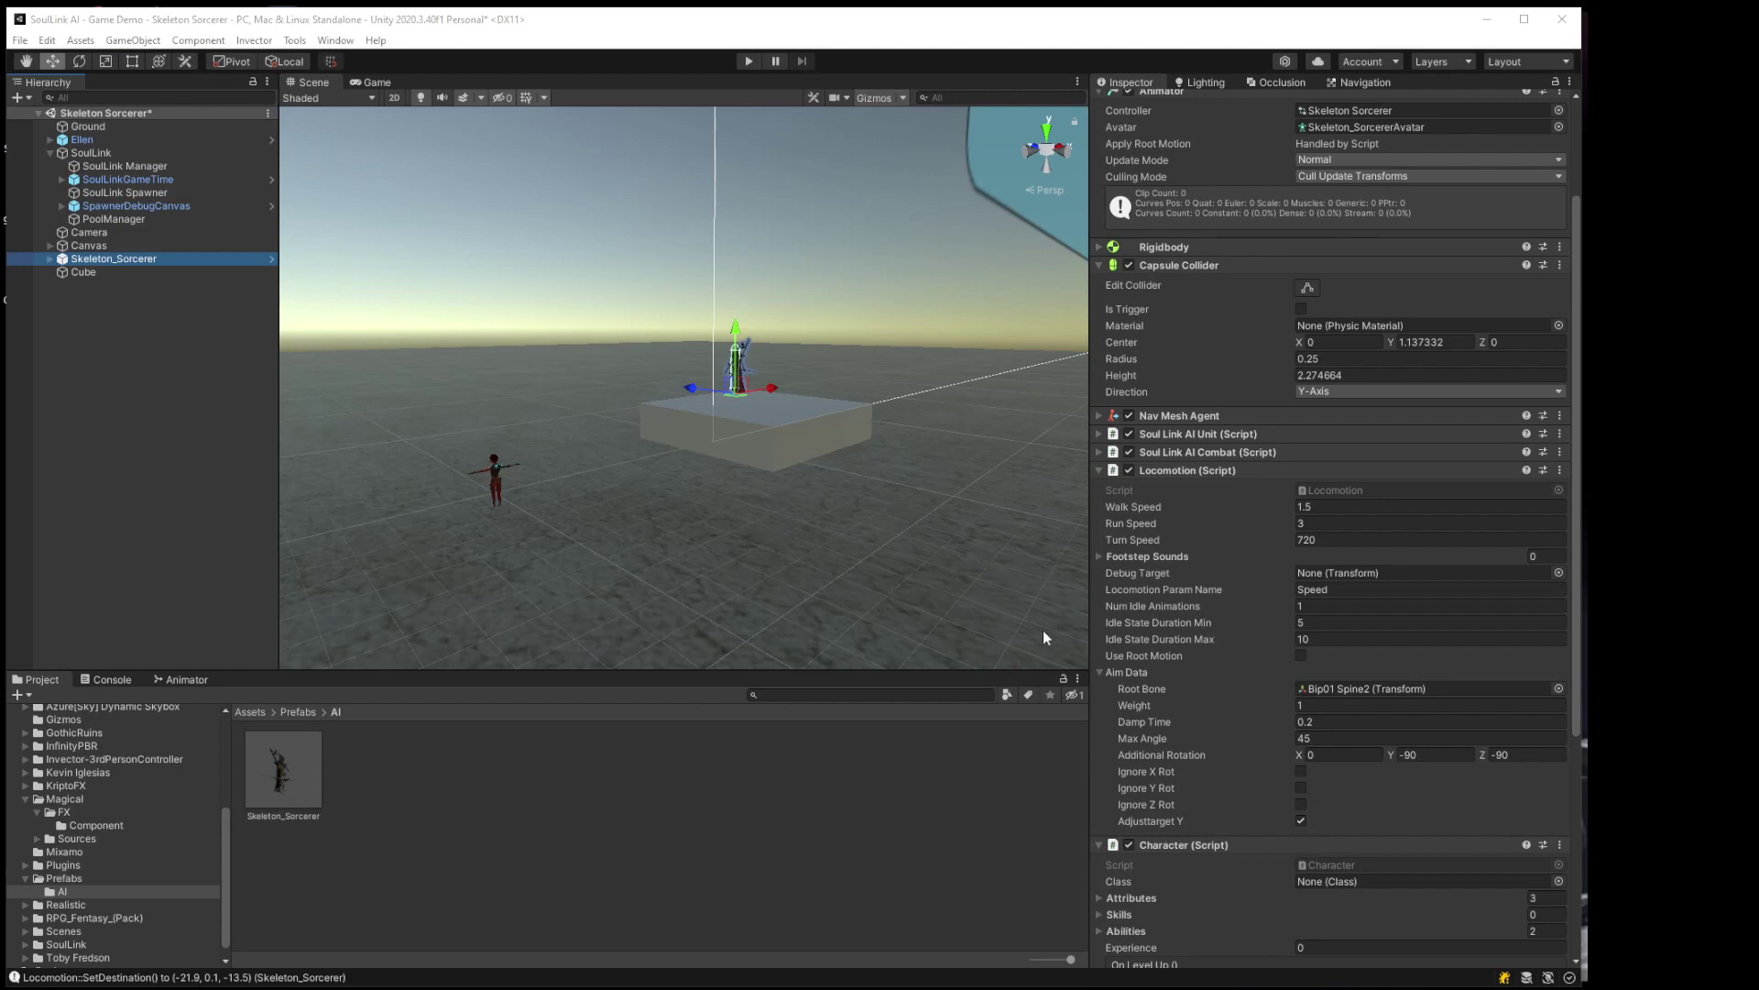
Step: Review the Skeleton_Sorcerer's Aim Data weight and additional rotation, then play-test its fireball attack from the platform on Ellen below
click(1298, 705)
click(1324, 757)
click(1512, 755)
click(1402, 776)
click(750, 61)
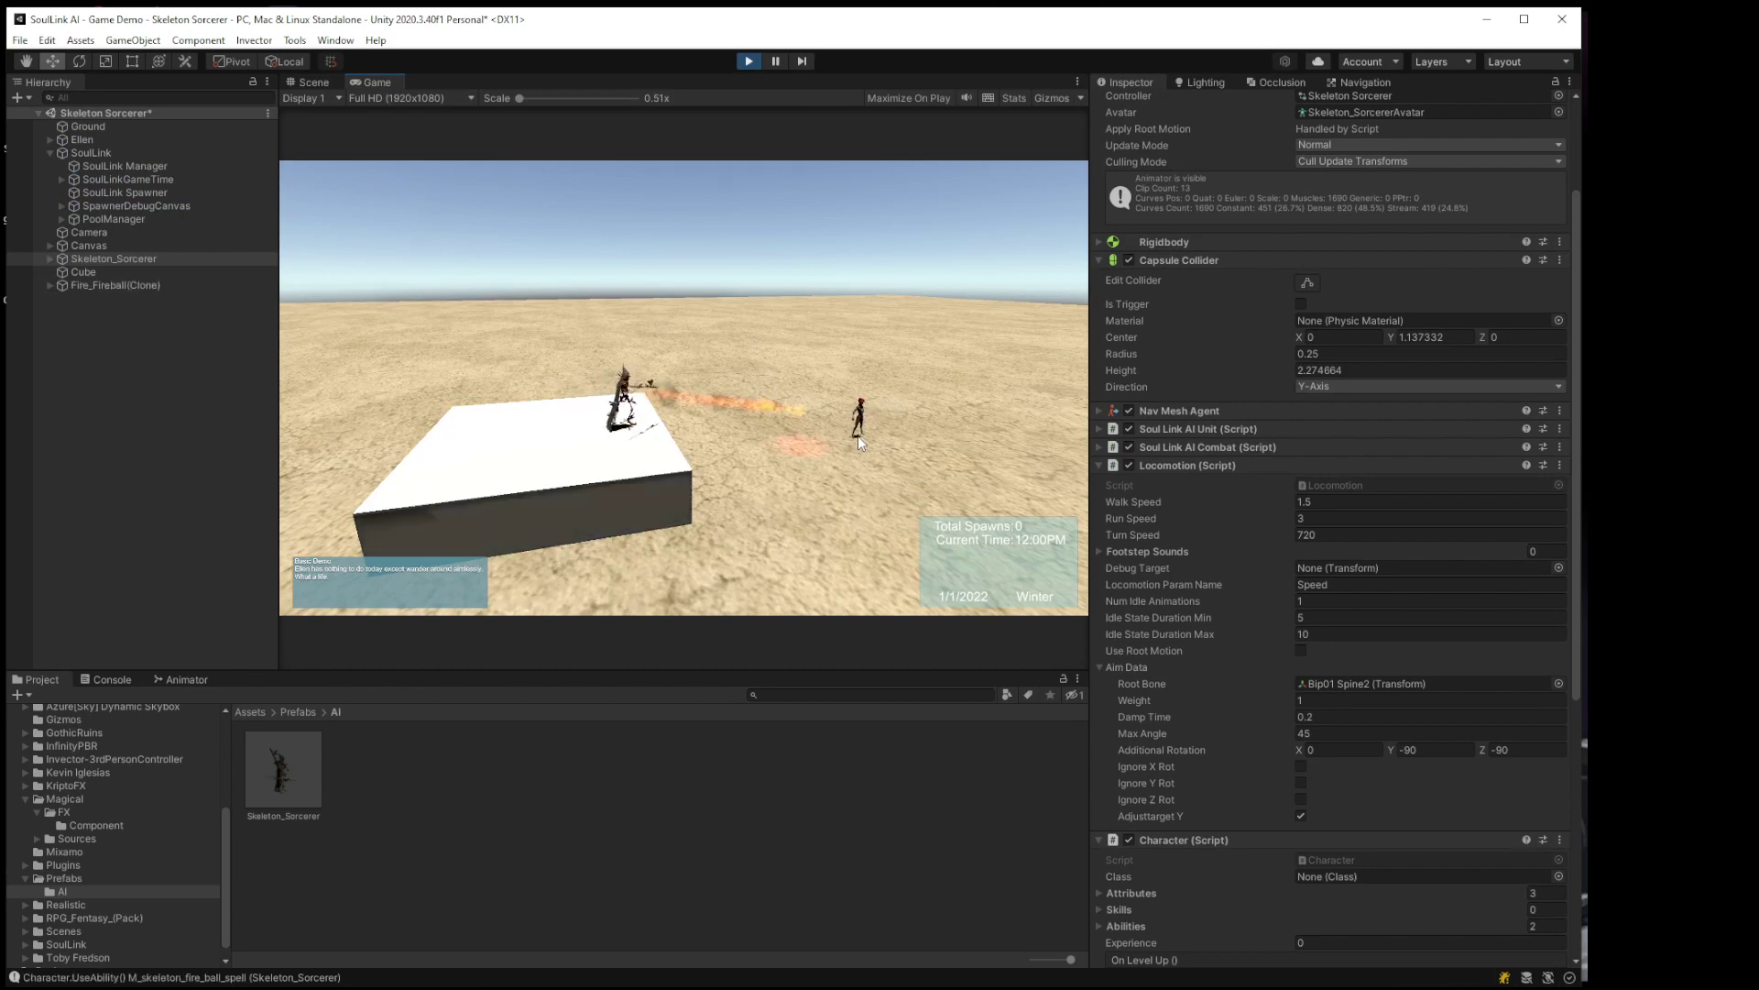
click(749, 60)
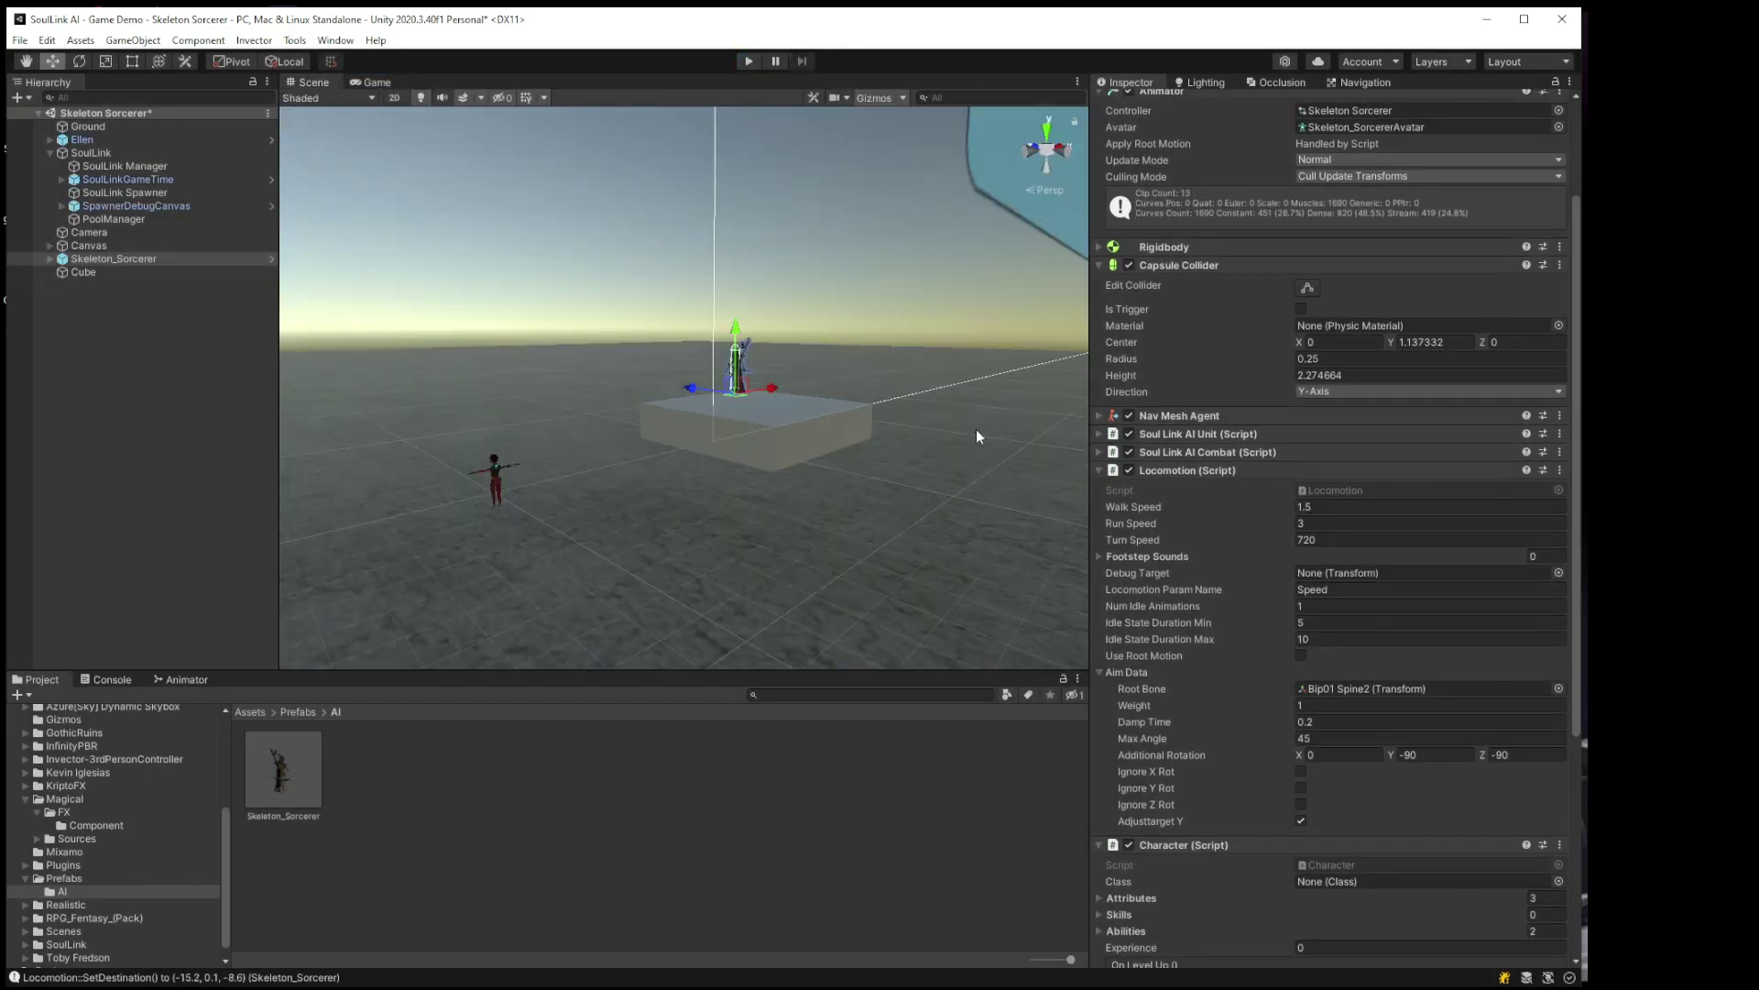